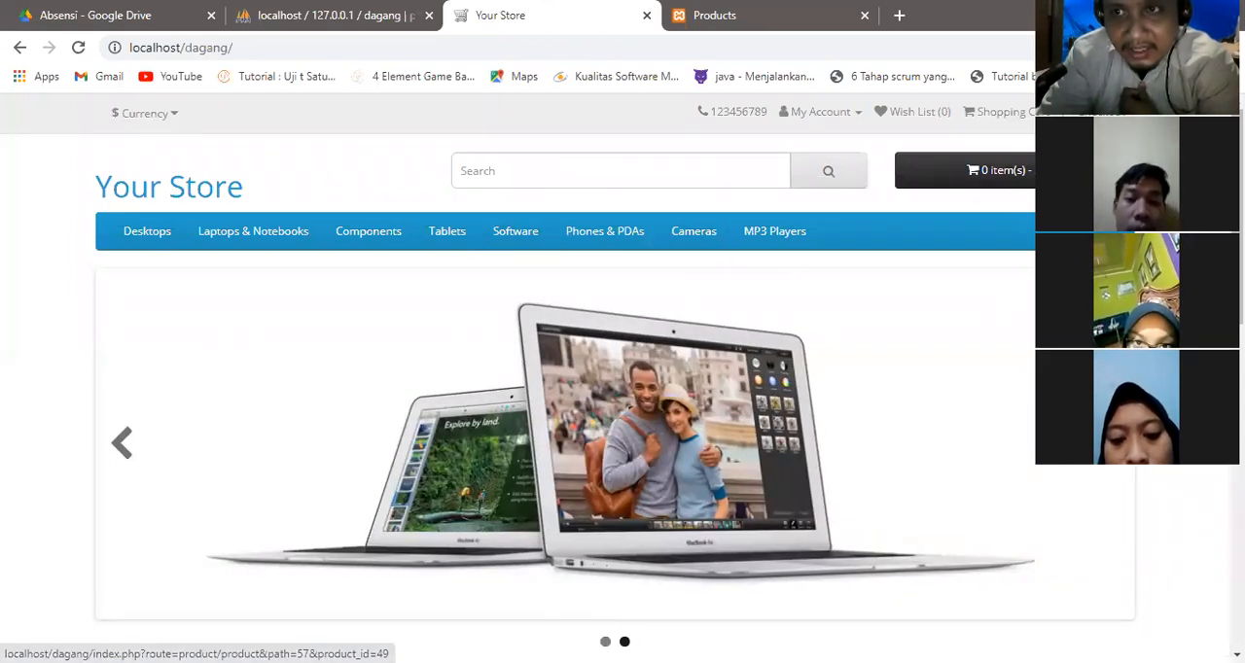
# Look over the storefront home page, from the featured products down to the footer.
pyautogui.scroll(-9, 615, 444)
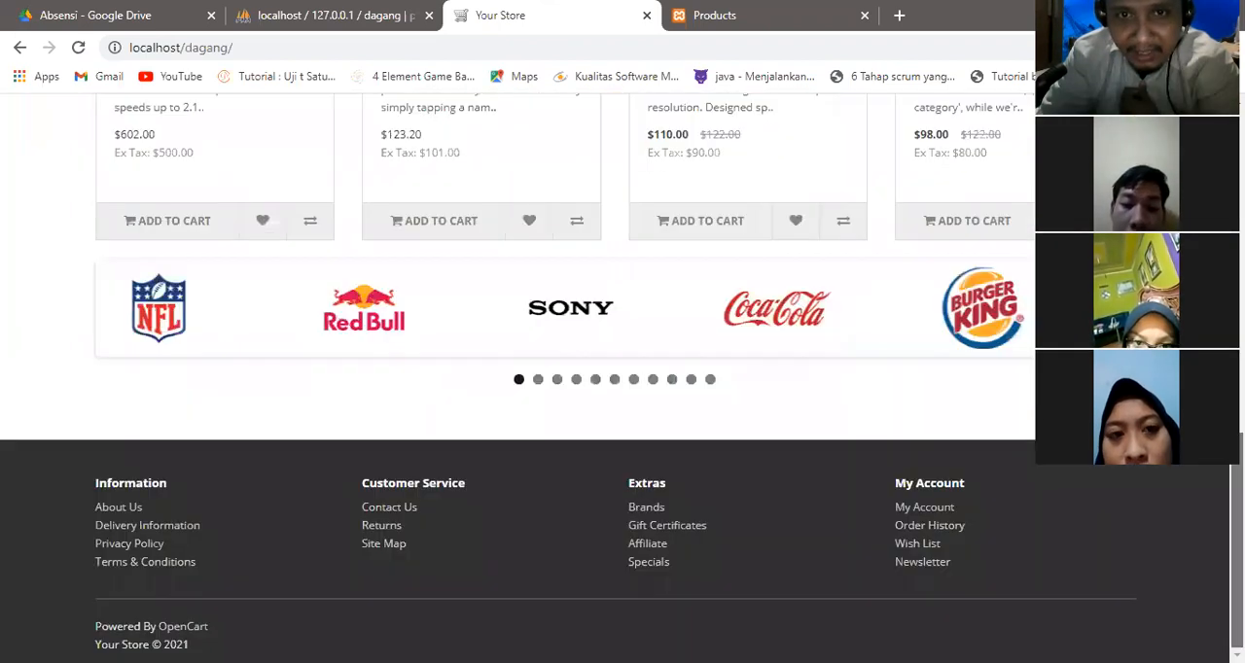
pyautogui.scroll(4, 614, 379)
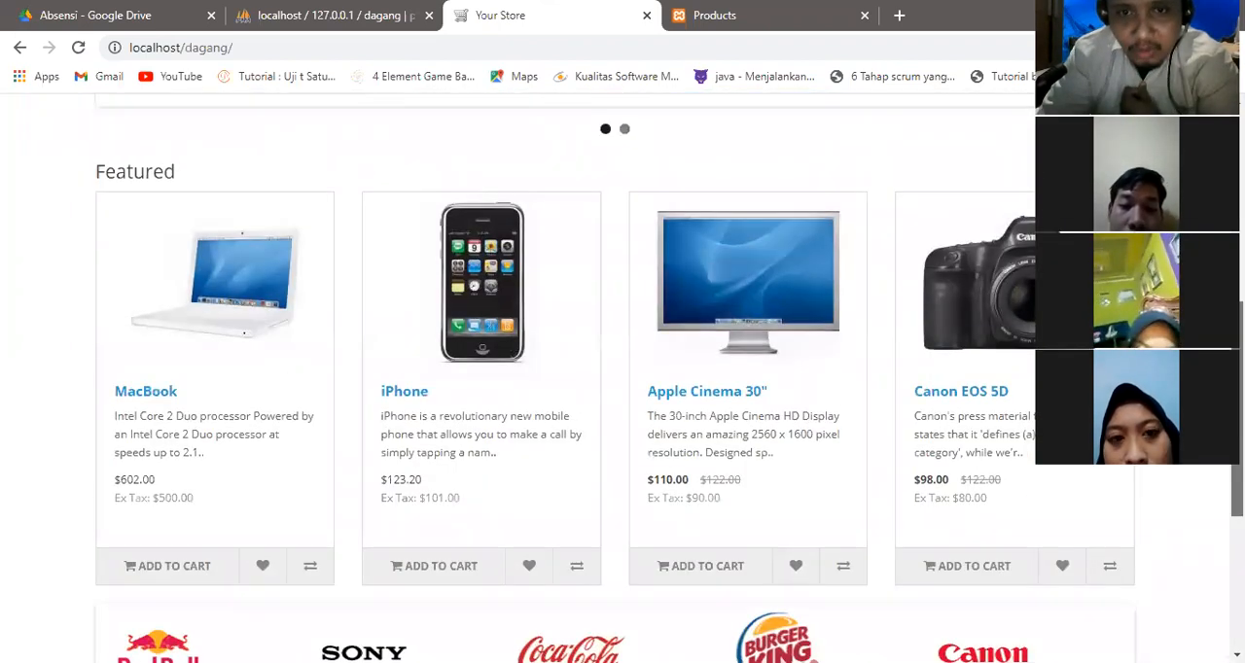
pyautogui.scroll(1, 614, 379)
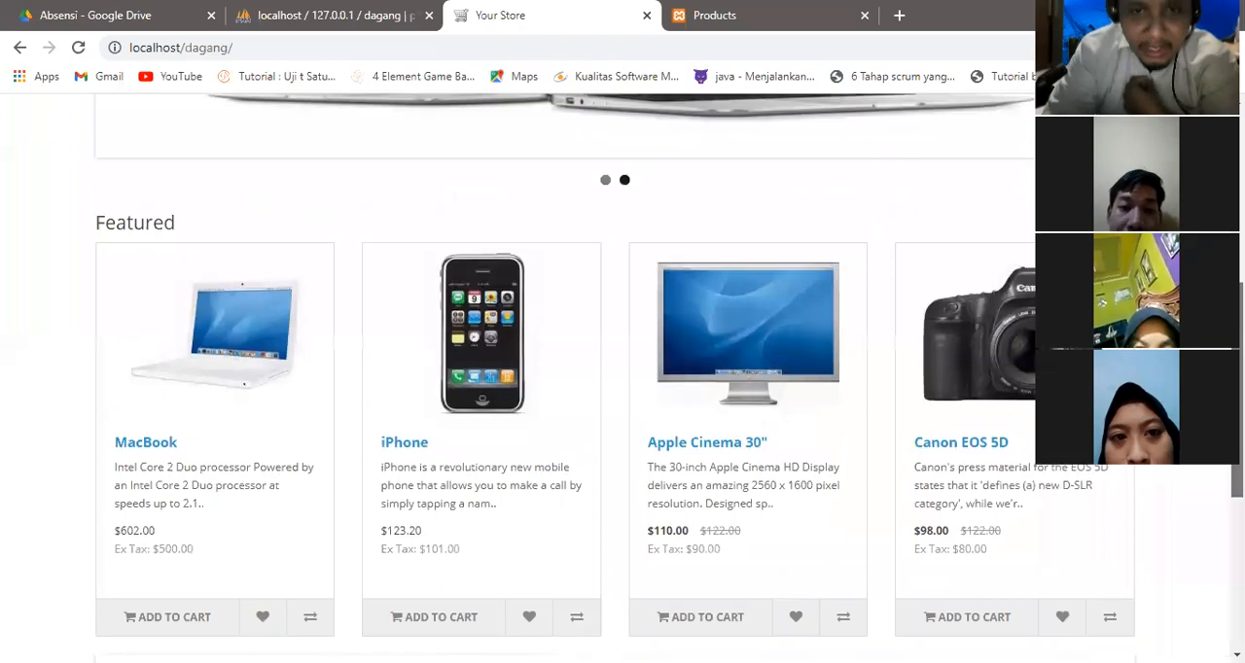
pyautogui.scroll(1, 615, 379)
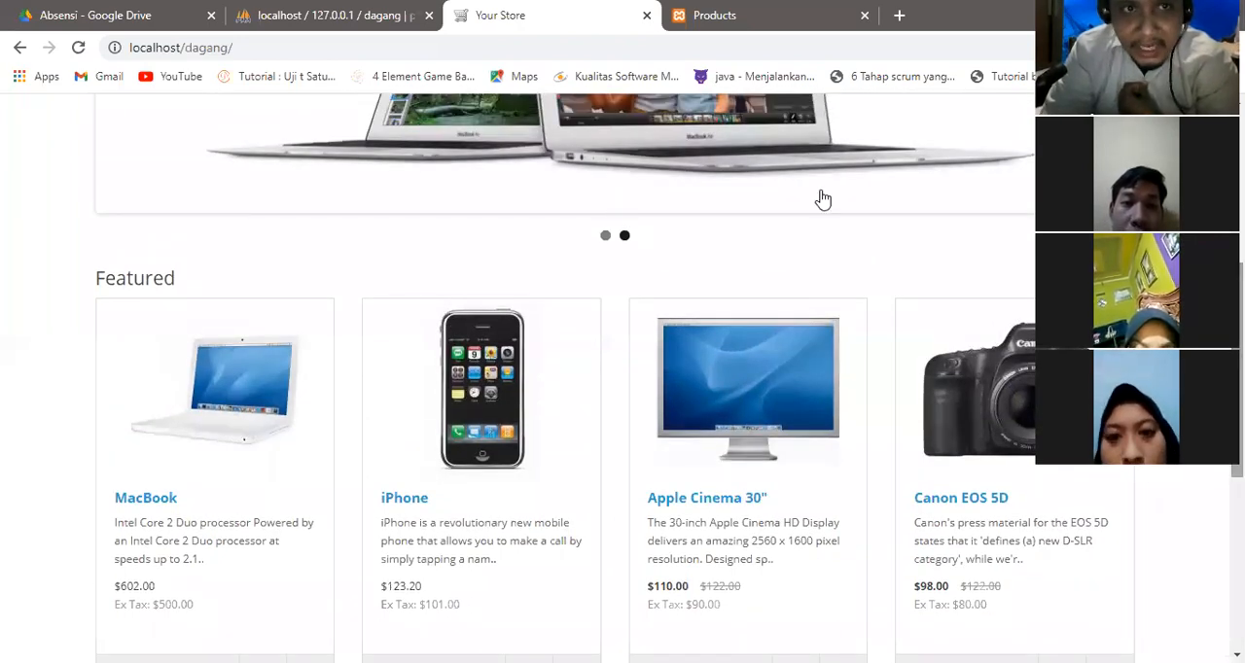
# Copy the storefront address, close the product editing page and start a new browser tab.
pyautogui.click(257, 48)
pyautogui.hotkey('ctrl', 'c')
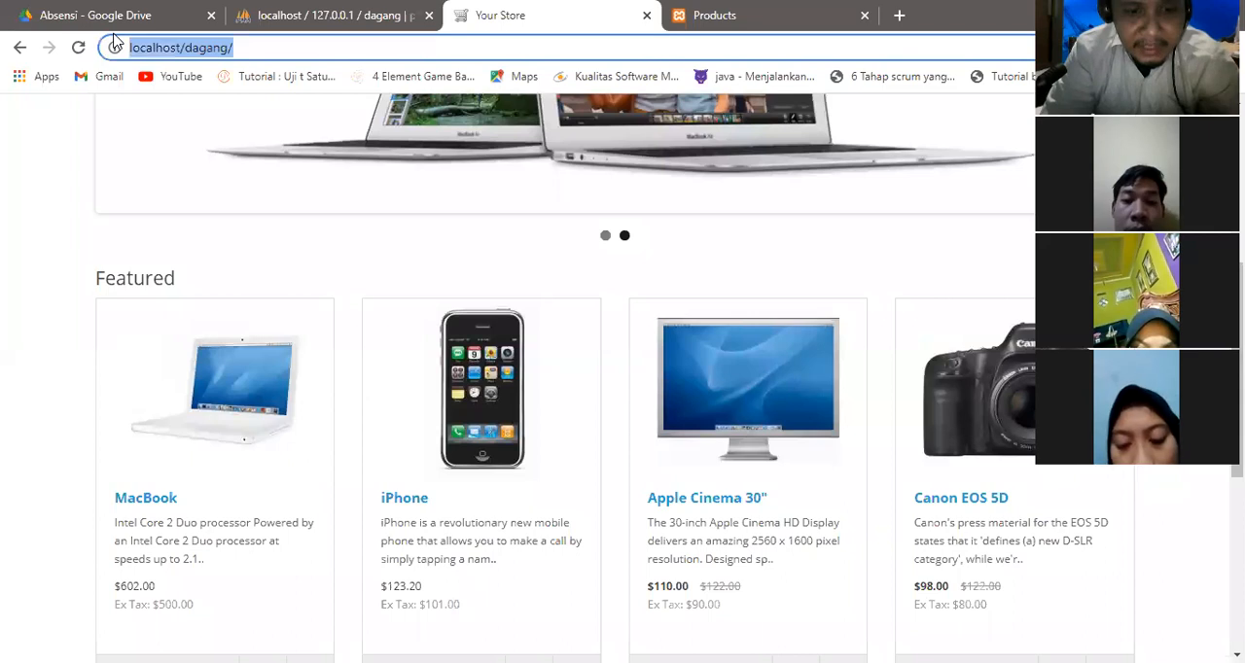
pyautogui.click(734, 14)
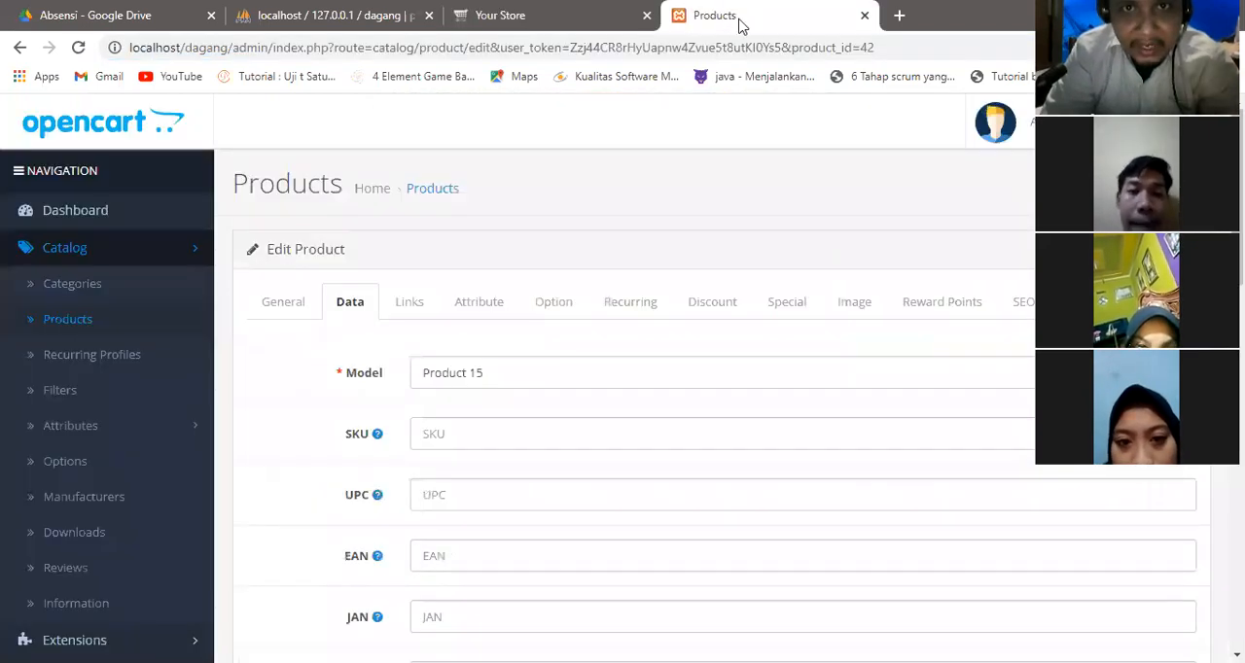
pyautogui.click(863, 15)
pyautogui.click(679, 18)
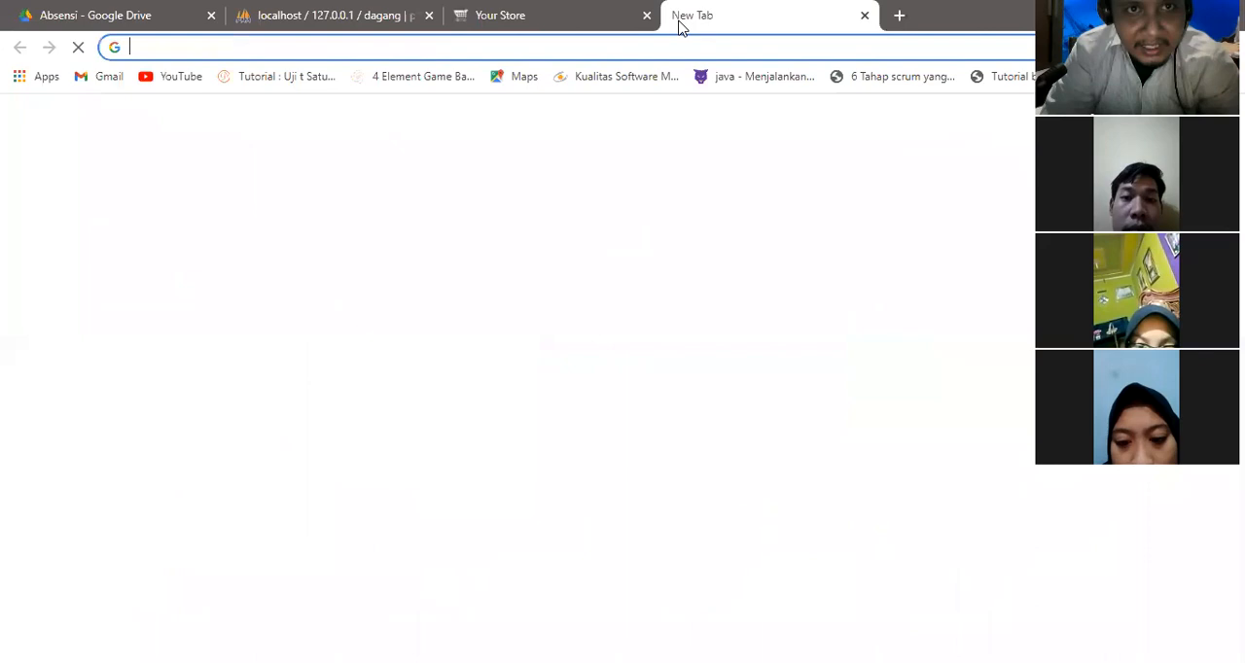
pyautogui.hotkey('ctrl', 'v')
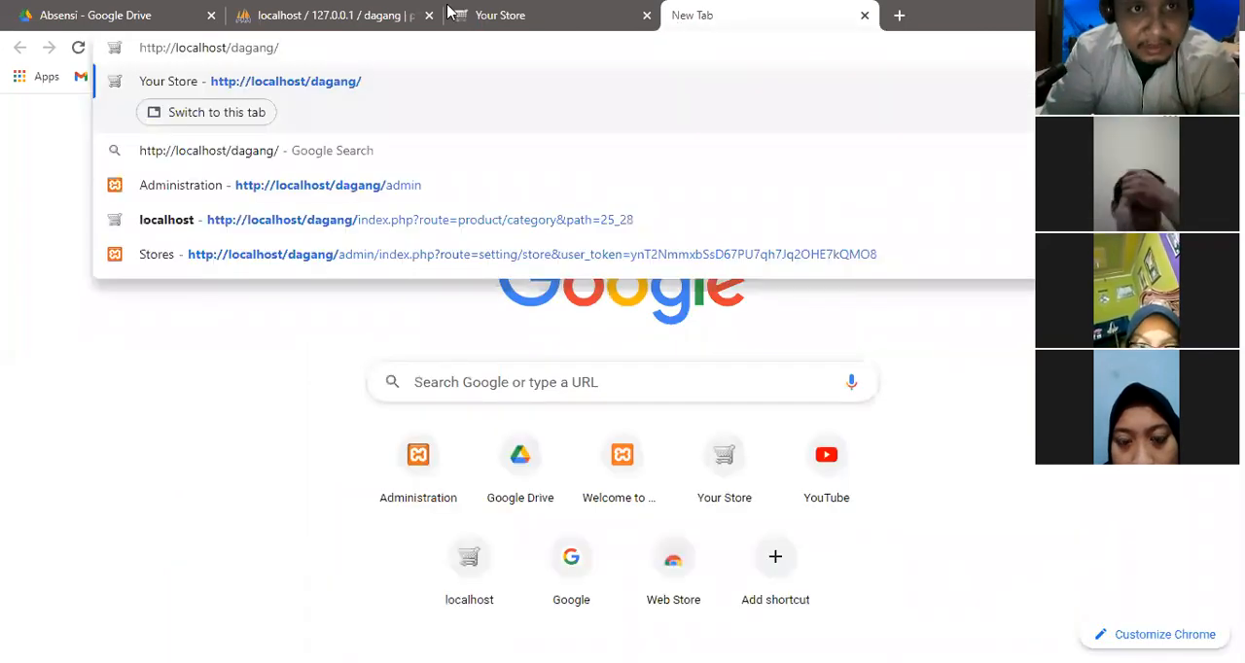
pyautogui.write('admin')
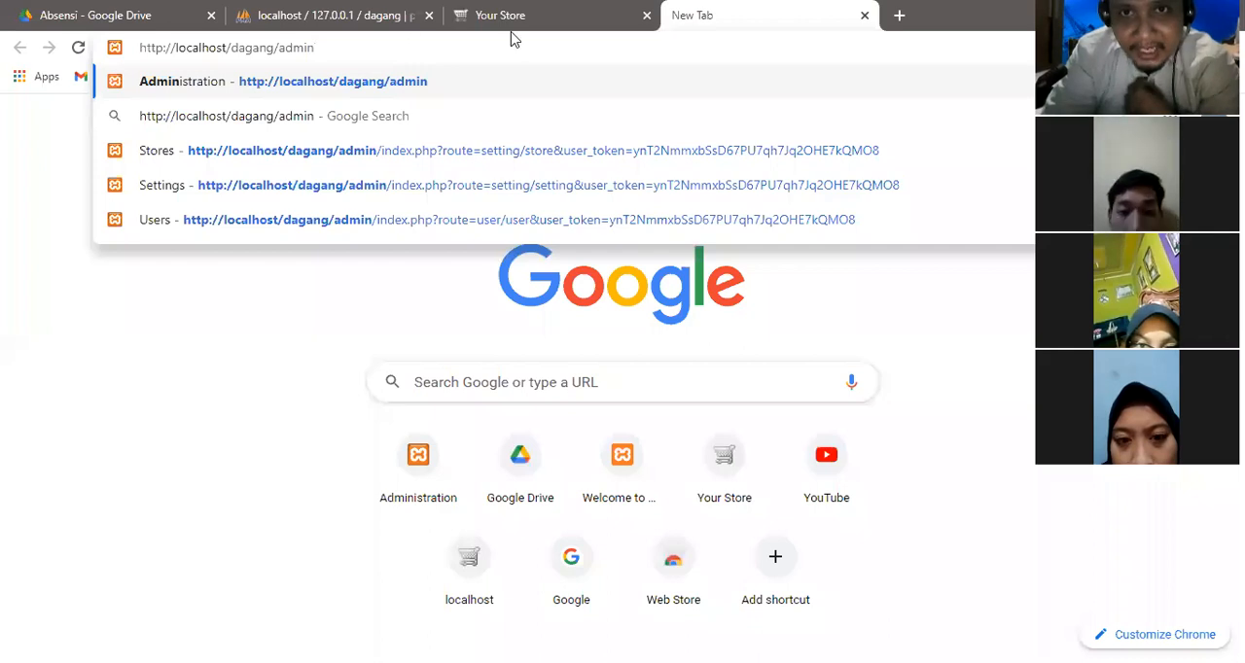
pyautogui.click(297, 45)
pyautogui.moveTo(272, 46); pyautogui.dragTo(315, 51)
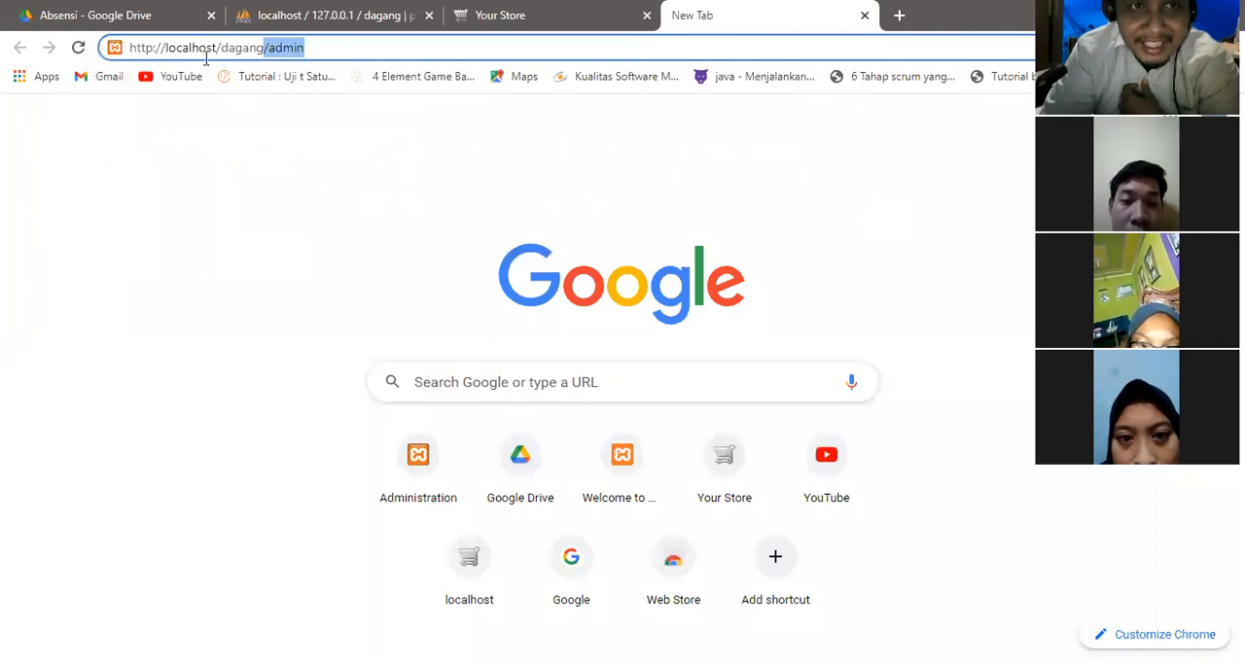
pyautogui.moveTo(166, 48); pyautogui.dragTo(308, 48)
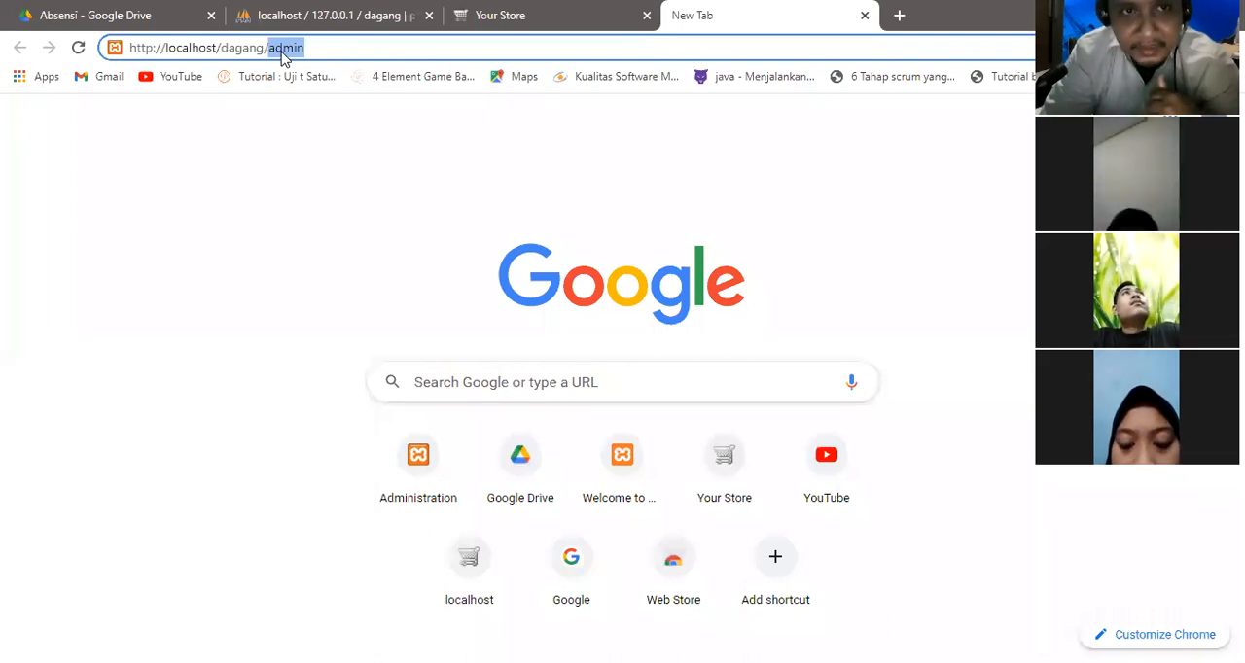
pyautogui.press('Return')
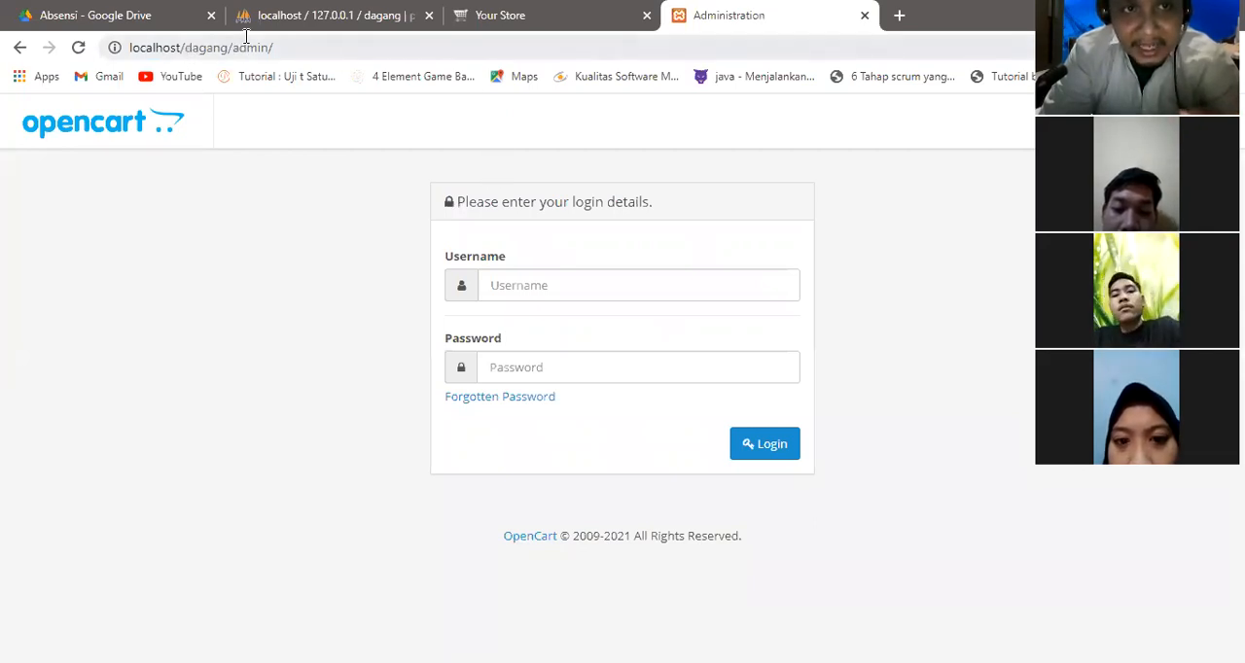
pyautogui.moveTo(231, 47); pyautogui.dragTo(282, 49)
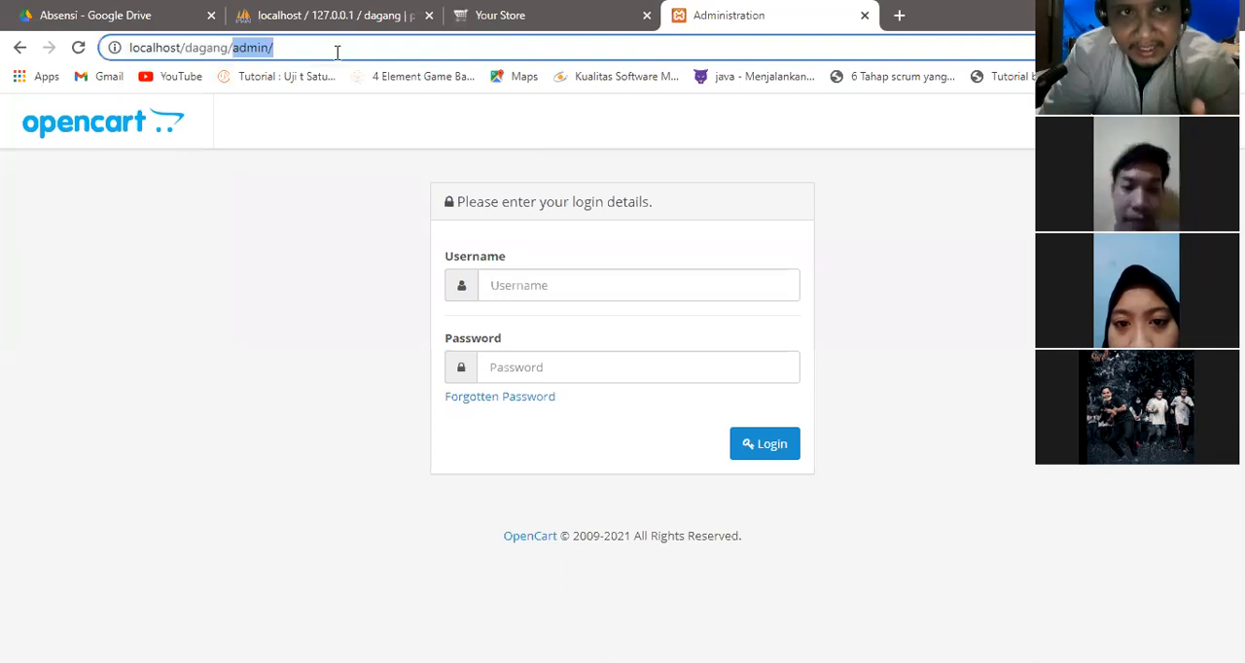
# Log in to the store administration with the username admin and the account password.
pyautogui.click(567, 289)
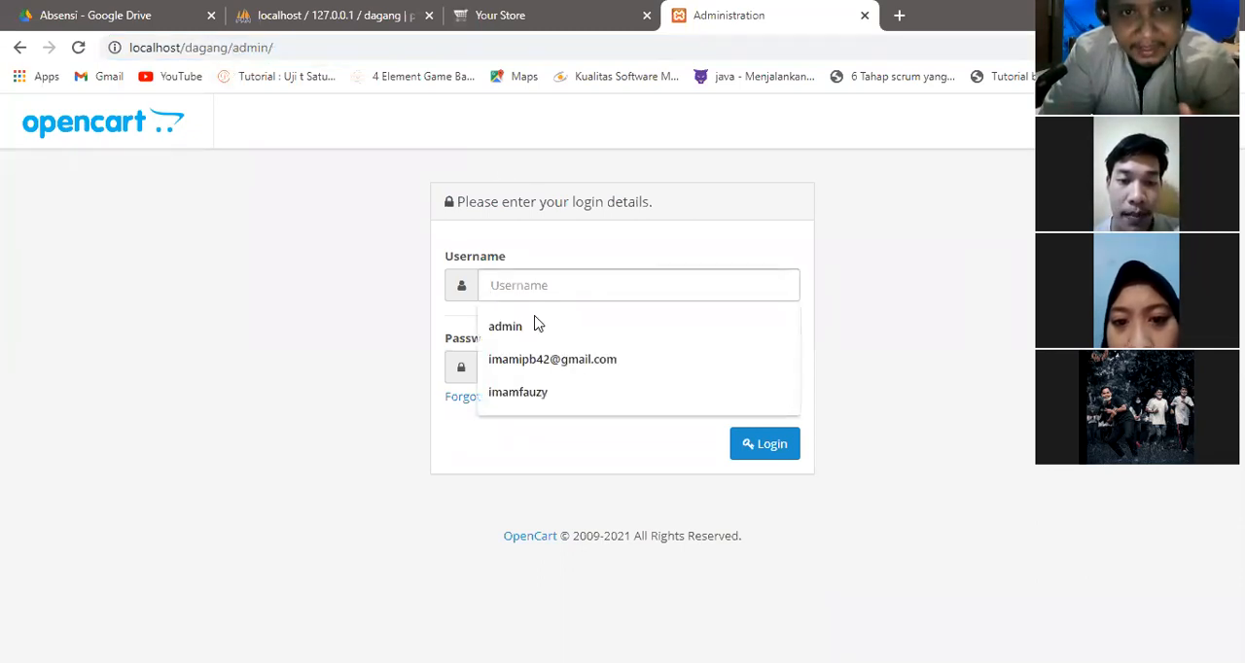
pyautogui.click(536, 325)
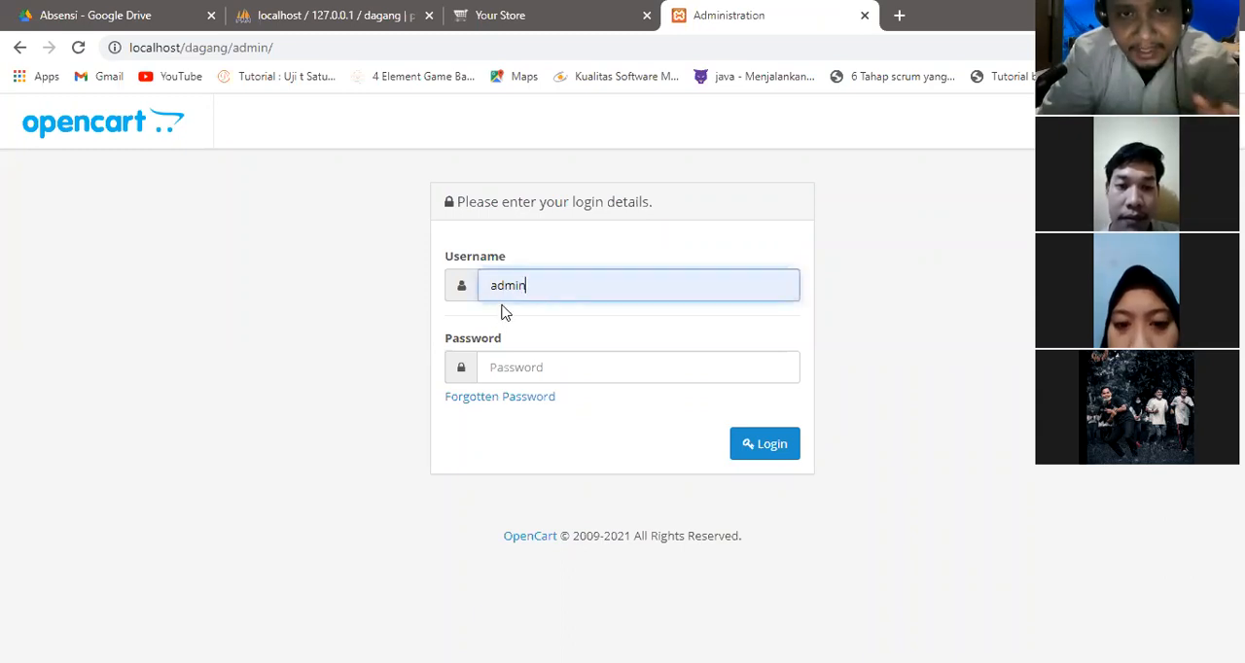
pyautogui.click(507, 363)
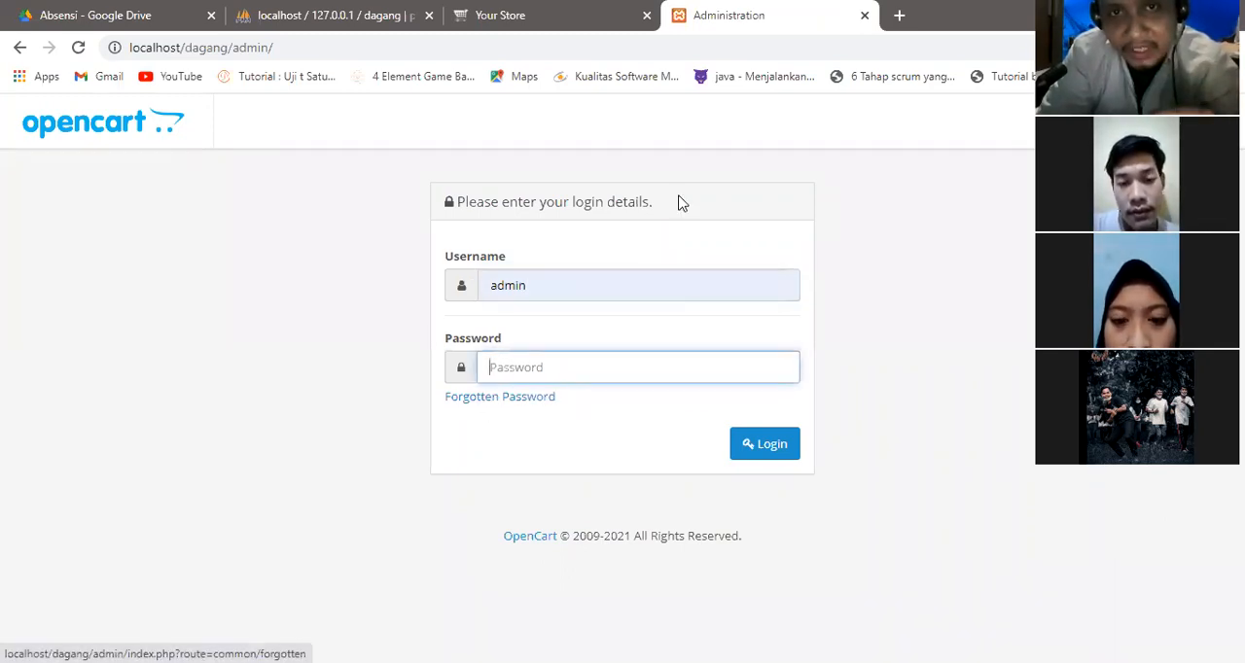
pyautogui.click(532, 361)
pyautogui.write('admi')
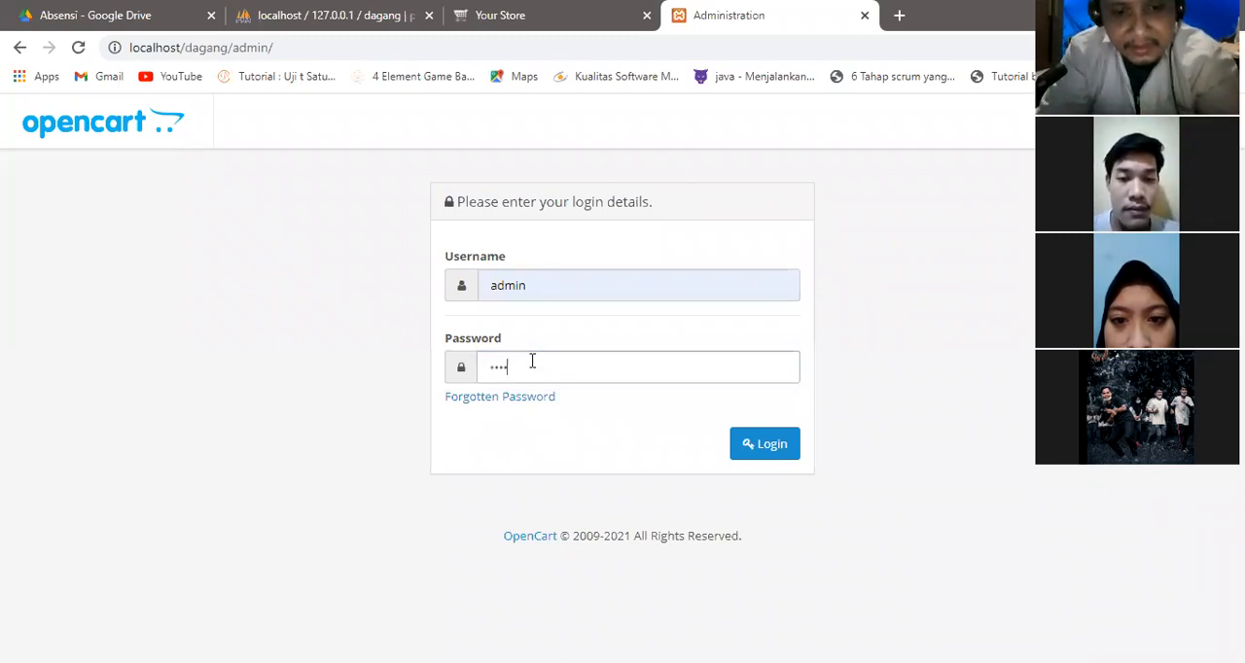
pyautogui.write('n')
pyautogui.click(761, 451)
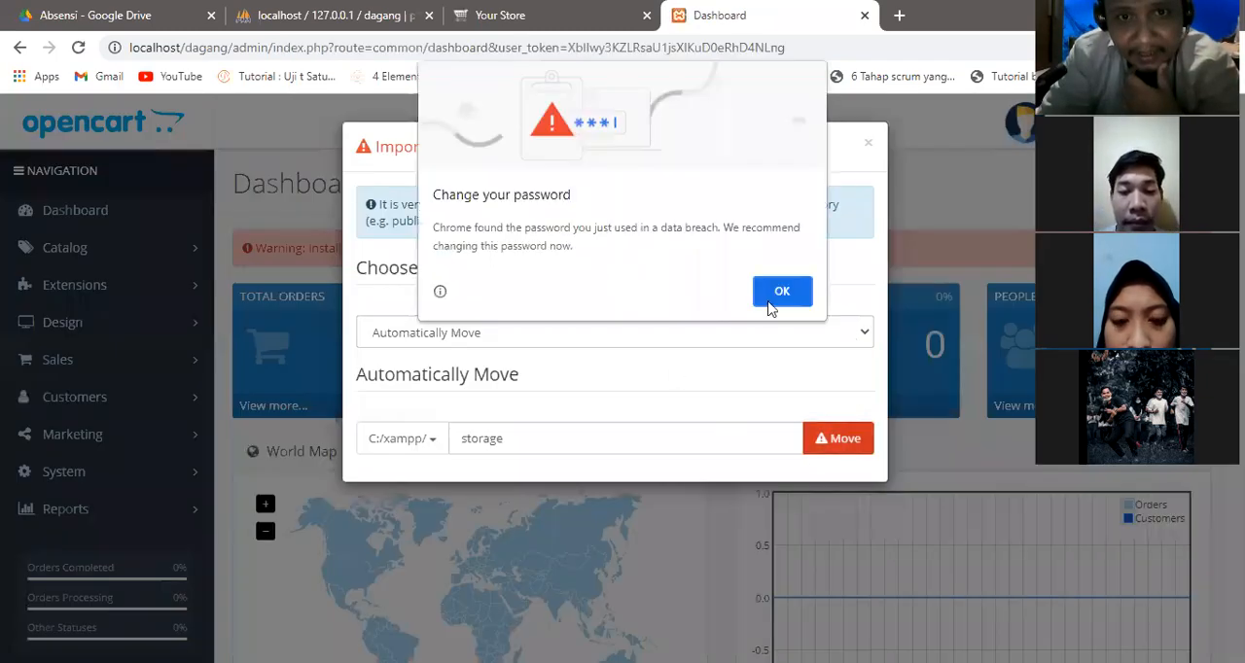
# Automatically move the storage directory to C:/xampp/storage and close the security notification.
pyautogui.click(774, 302)
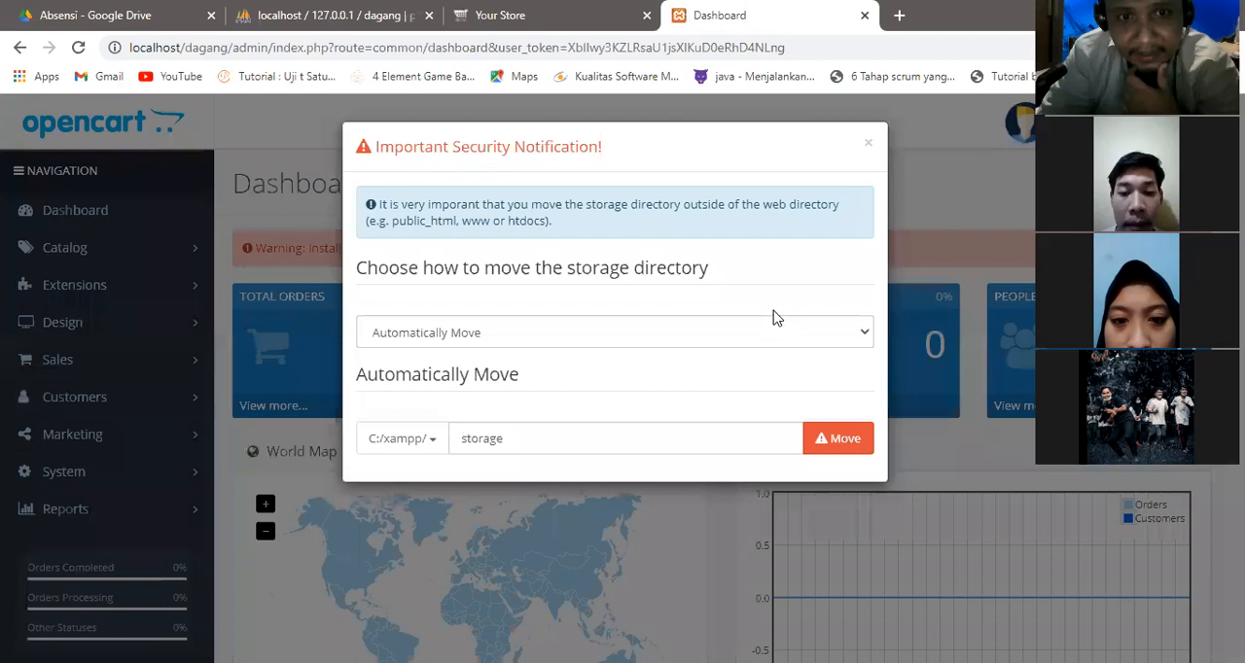
pyautogui.click(834, 442)
pyautogui.click(867, 144)
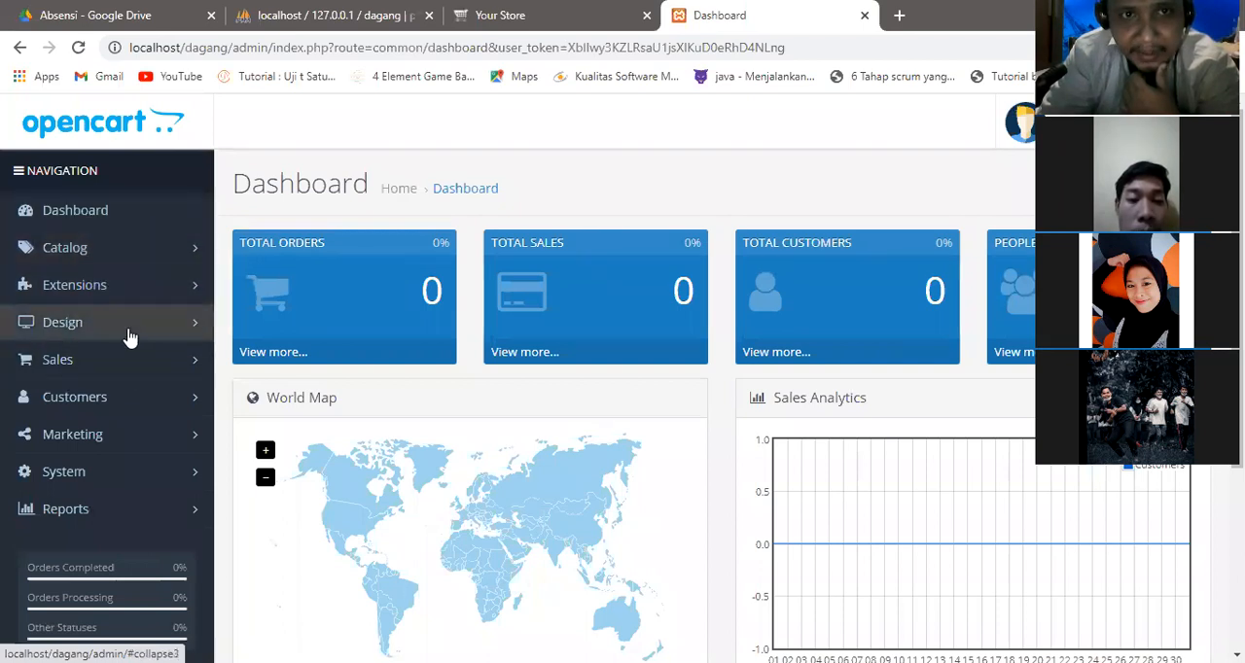
# Check the store name shown on the storefront home page and return to the admin dashboard.
pyautogui.click(617, 13)
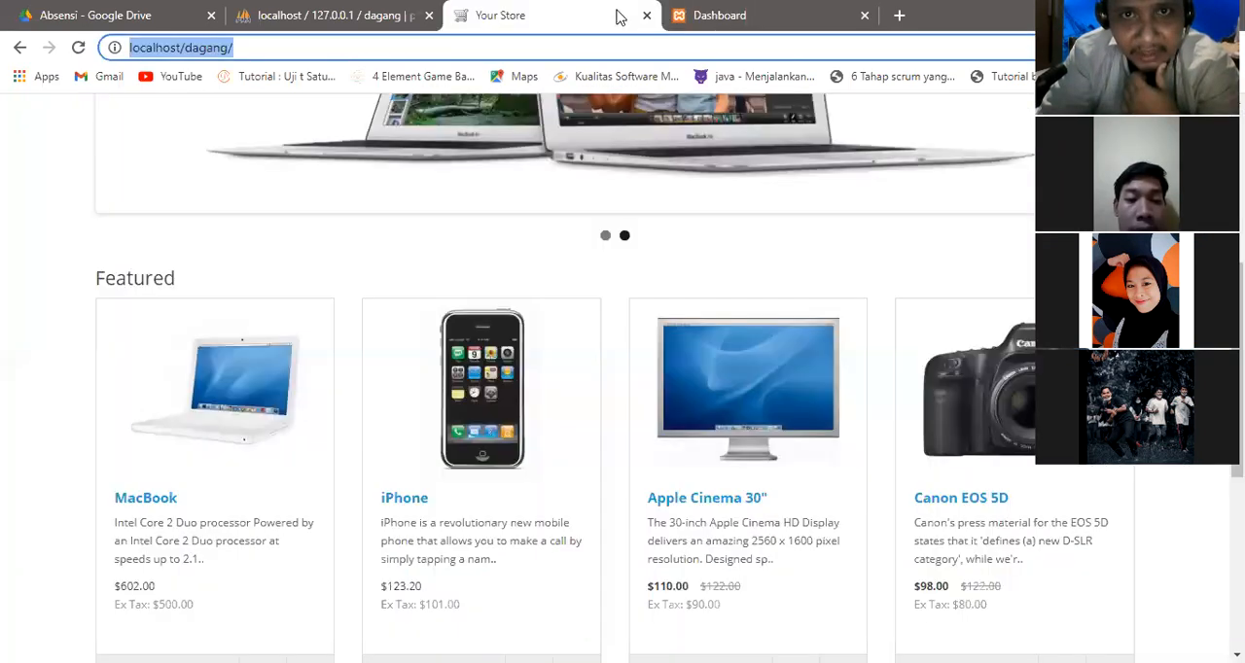
pyautogui.moveTo(1238, 365); pyautogui.dragTo(1238, 212)
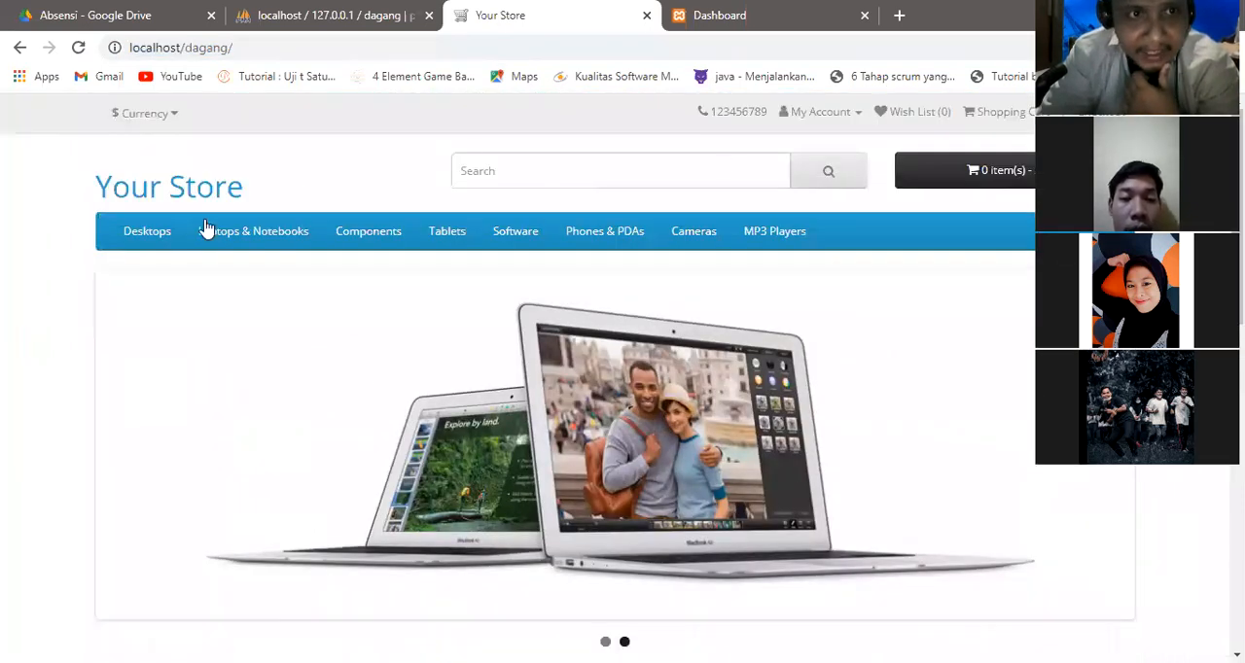
pyautogui.moveTo(84, 201); pyautogui.dragTo(266, 198)
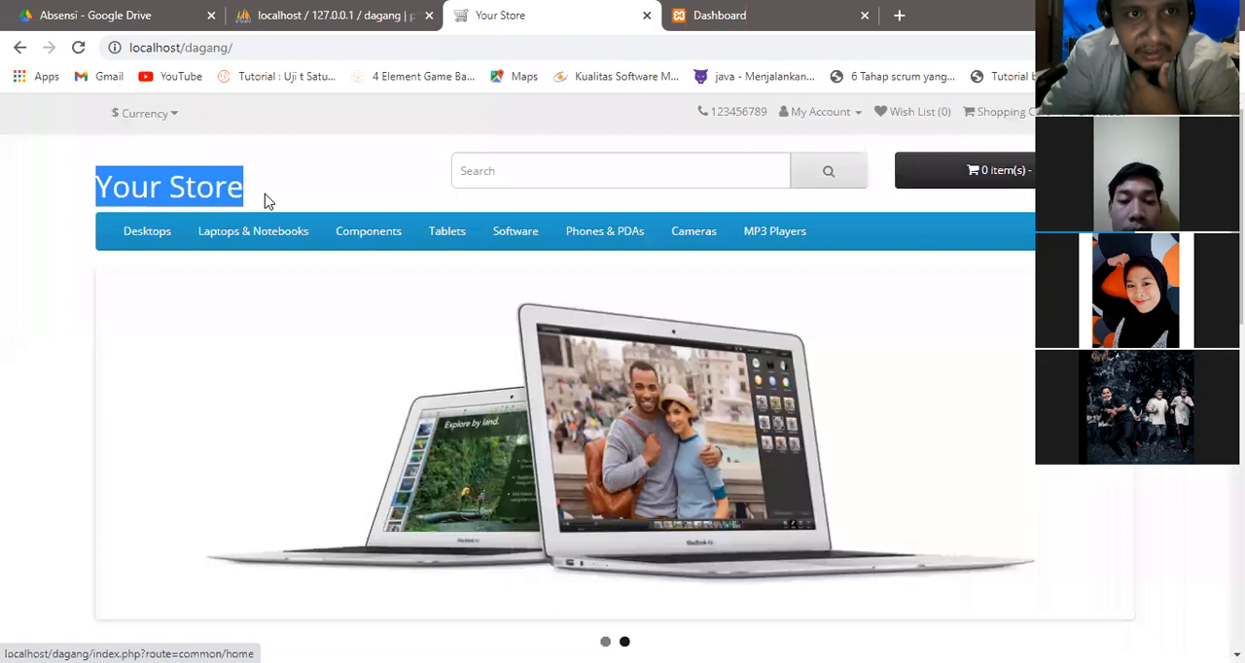
pyautogui.click(760, 9)
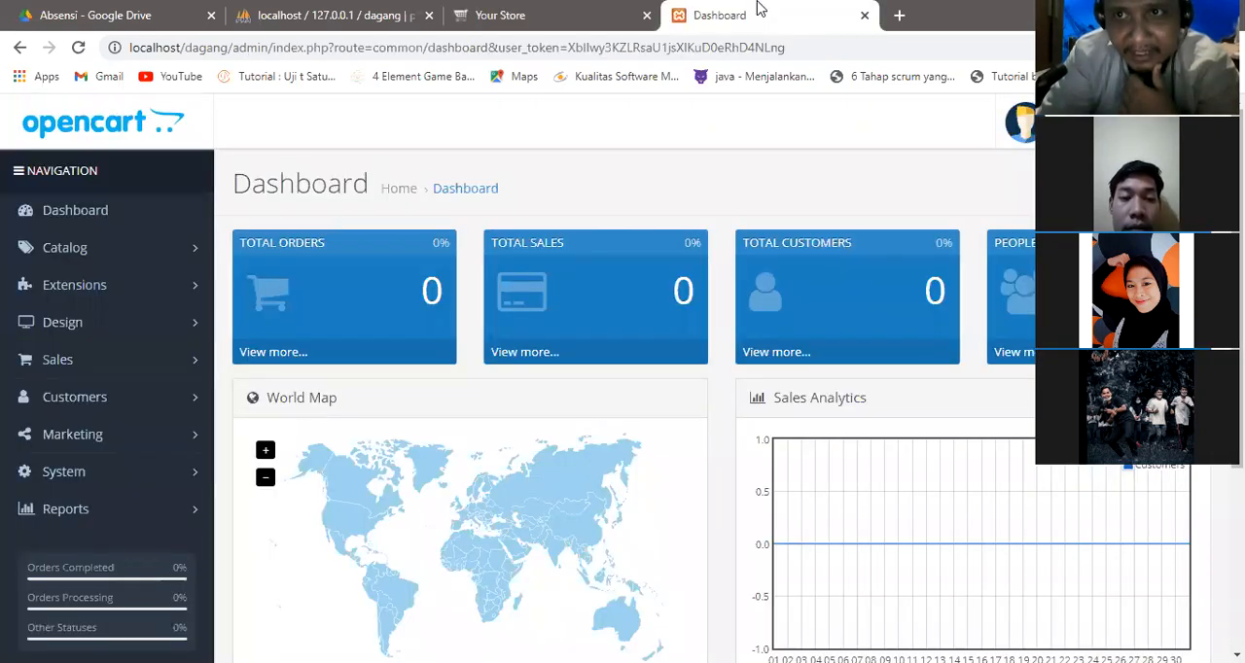
# Open the list of administration users in the system section.
pyautogui.click(1020, 122)
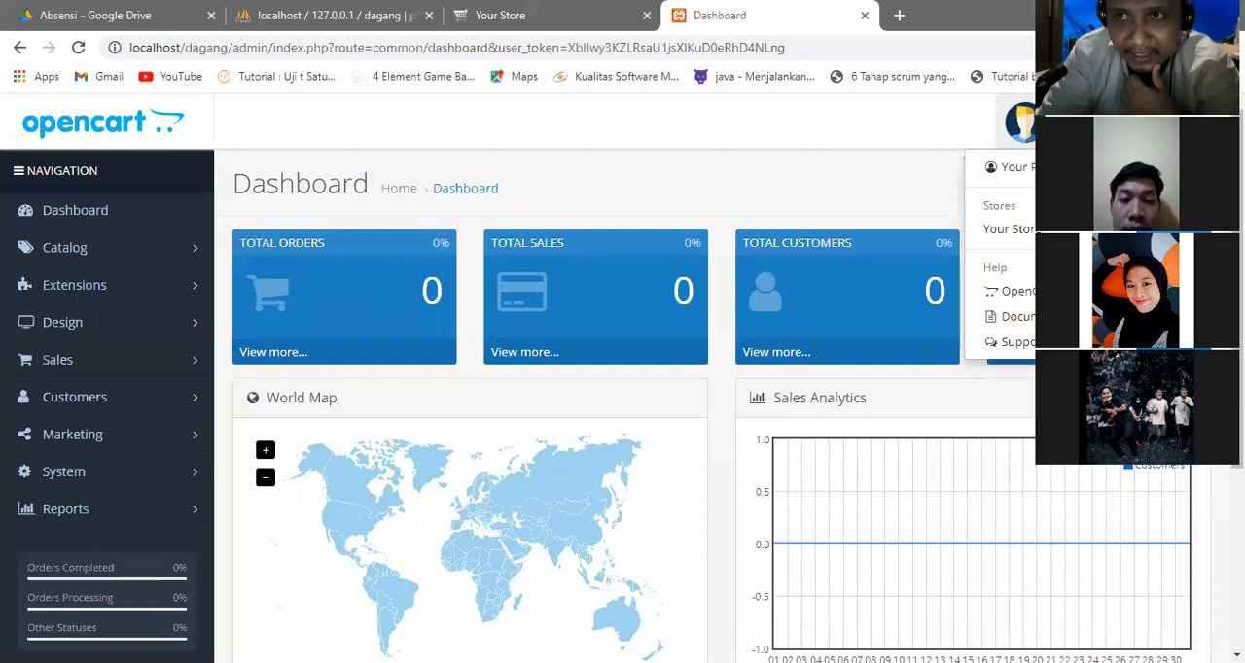
pyautogui.scroll(-1, 693, 400)
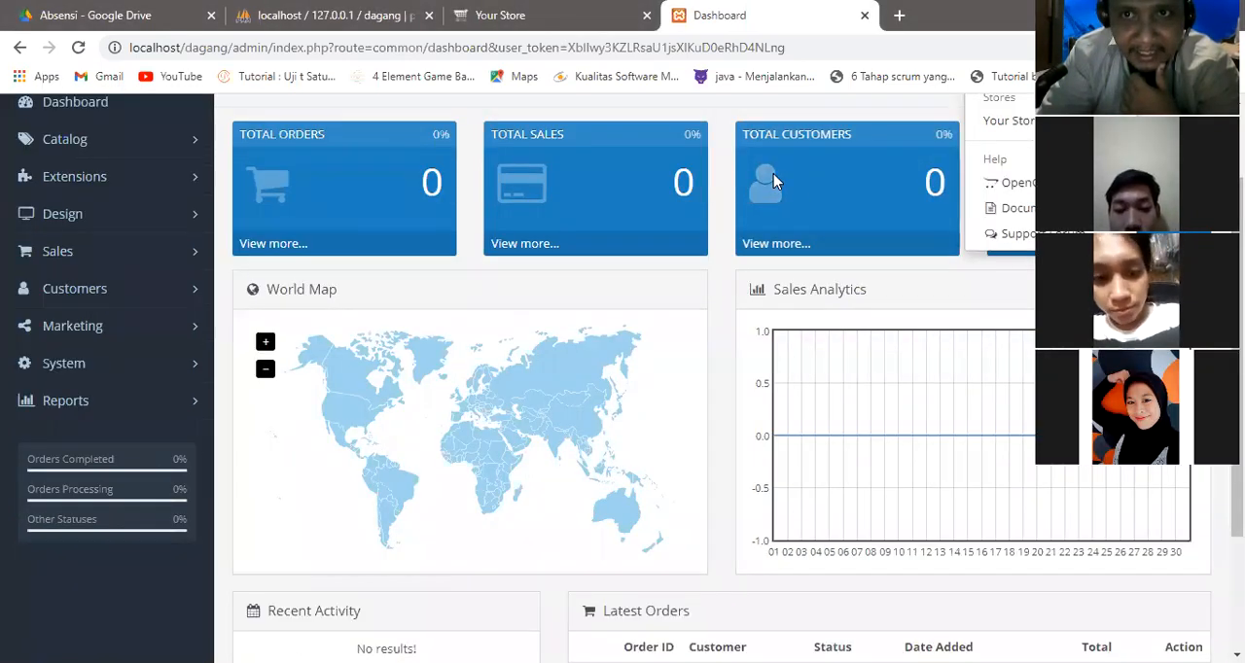
pyautogui.moveTo(64, 346)
pyautogui.mouseDown()
pyautogui.moveTo(21, 354)
pyautogui.moveTo(24, 382)
pyautogui.moveTo(68, 382)
pyautogui.moveTo(95, 358)
pyautogui.moveTo(74, 342)
pyautogui.mouseUp()
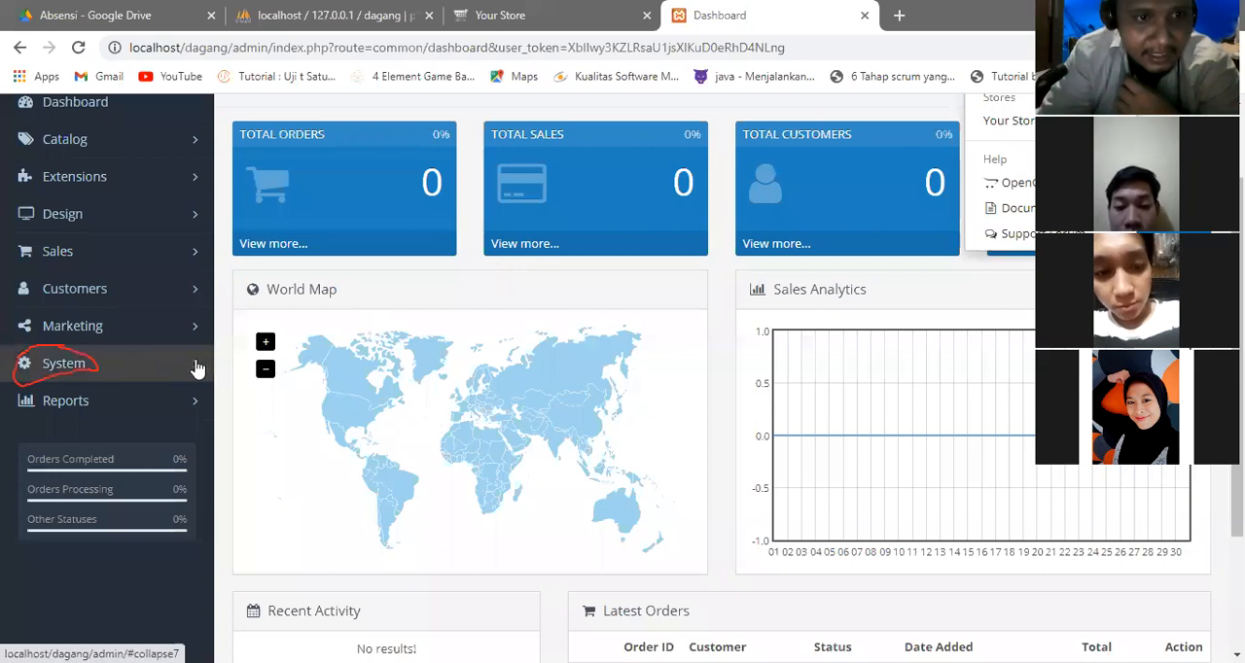
pyautogui.click(123, 366)
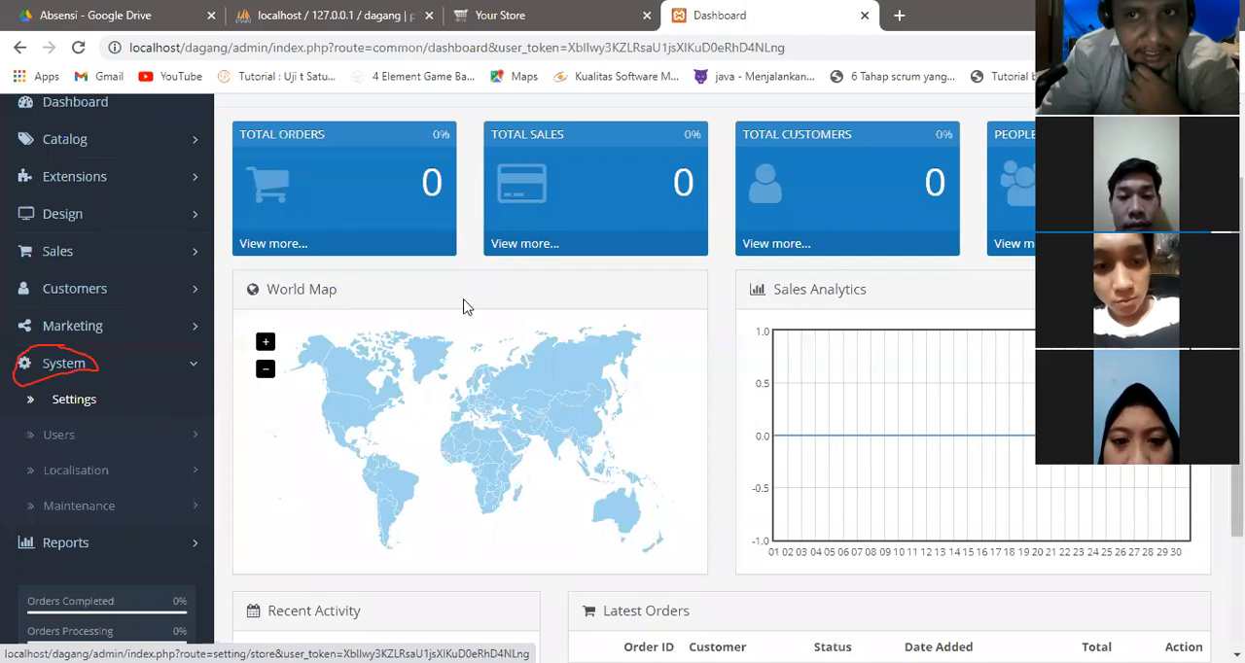
pyautogui.moveTo(1237, 301); pyautogui.dragTo(1237, 342)
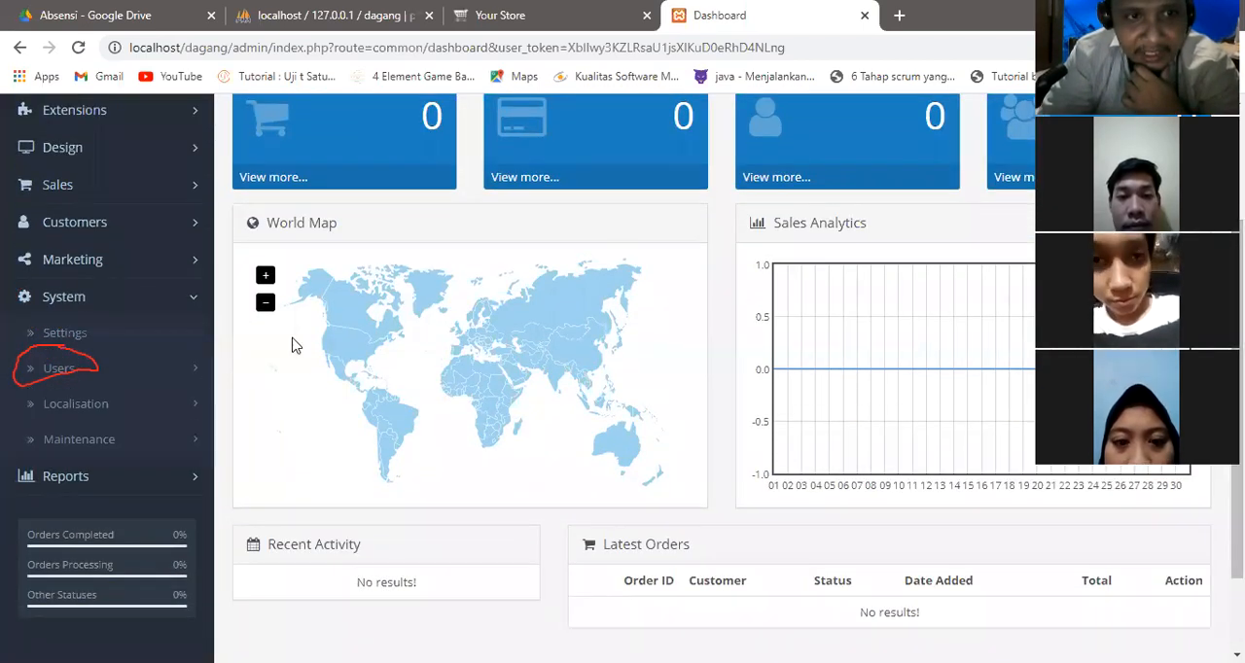
pyautogui.click(179, 374)
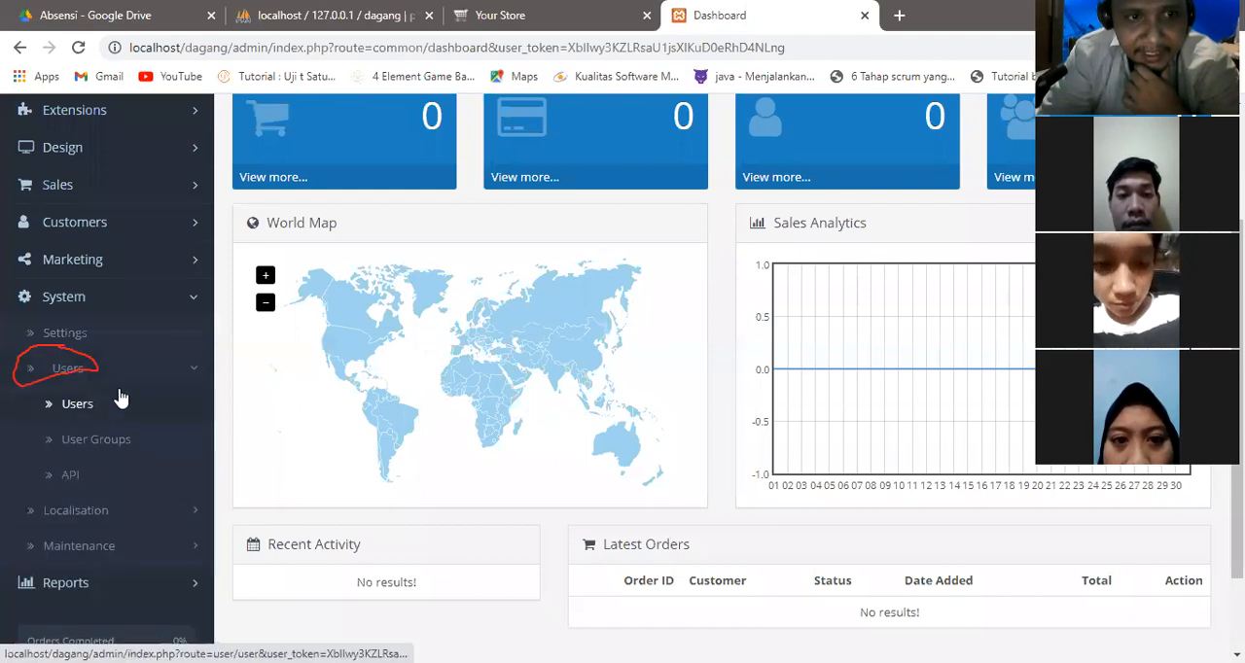
pyautogui.click(91, 412)
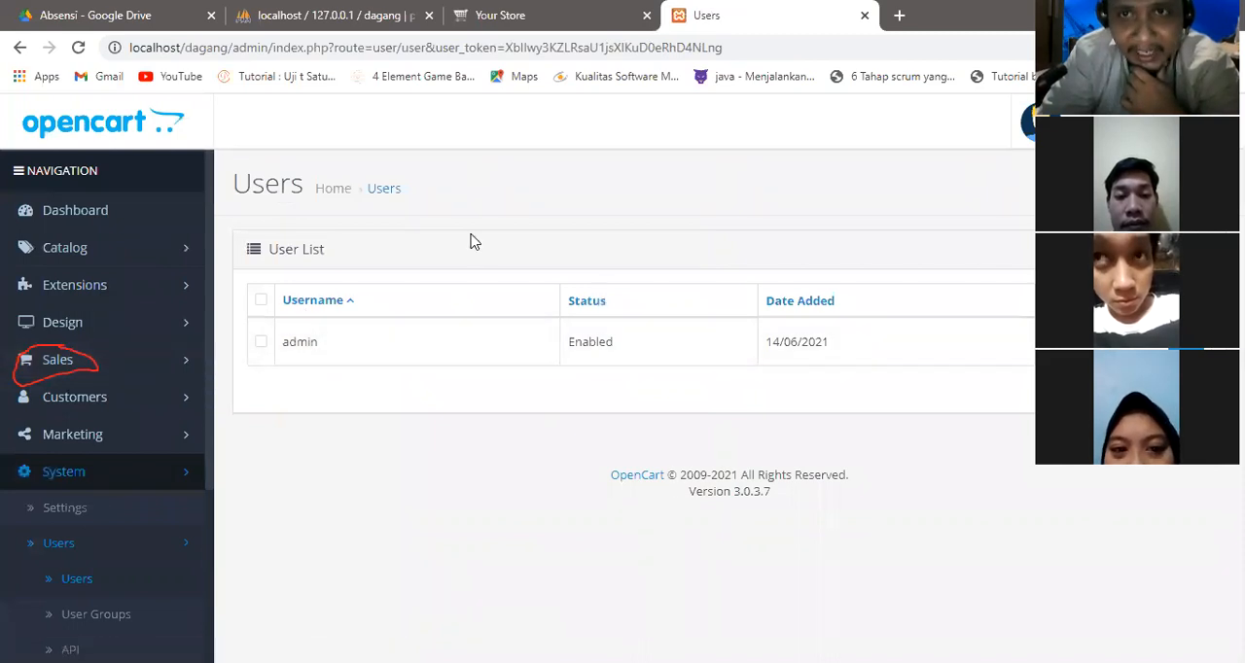
# Open the admin user for editing and show the available user group choices.
pyautogui.moveTo(276, 329)
pyautogui.mouseDown()
pyautogui.moveTo(326, 327)
pyautogui.moveTo(336, 342)
pyautogui.moveTo(297, 361)
pyautogui.moveTo(271, 339)
pyautogui.moveTo(292, 324)
pyautogui.mouseUp()
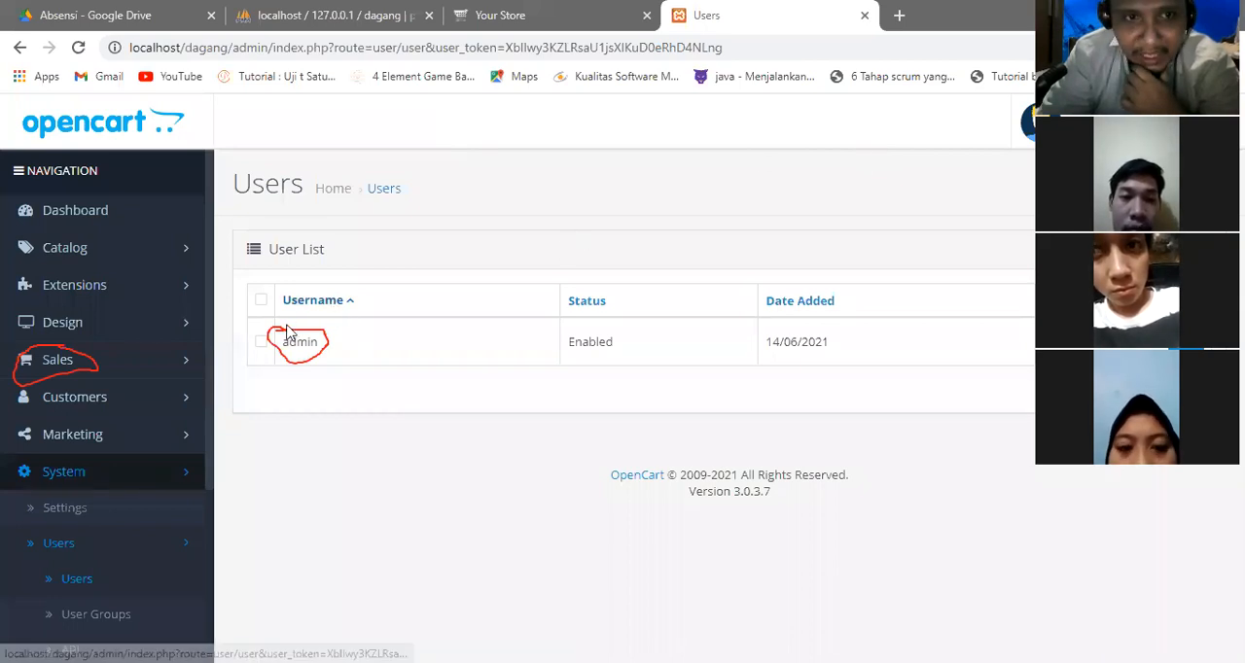
pyautogui.click(536, 270)
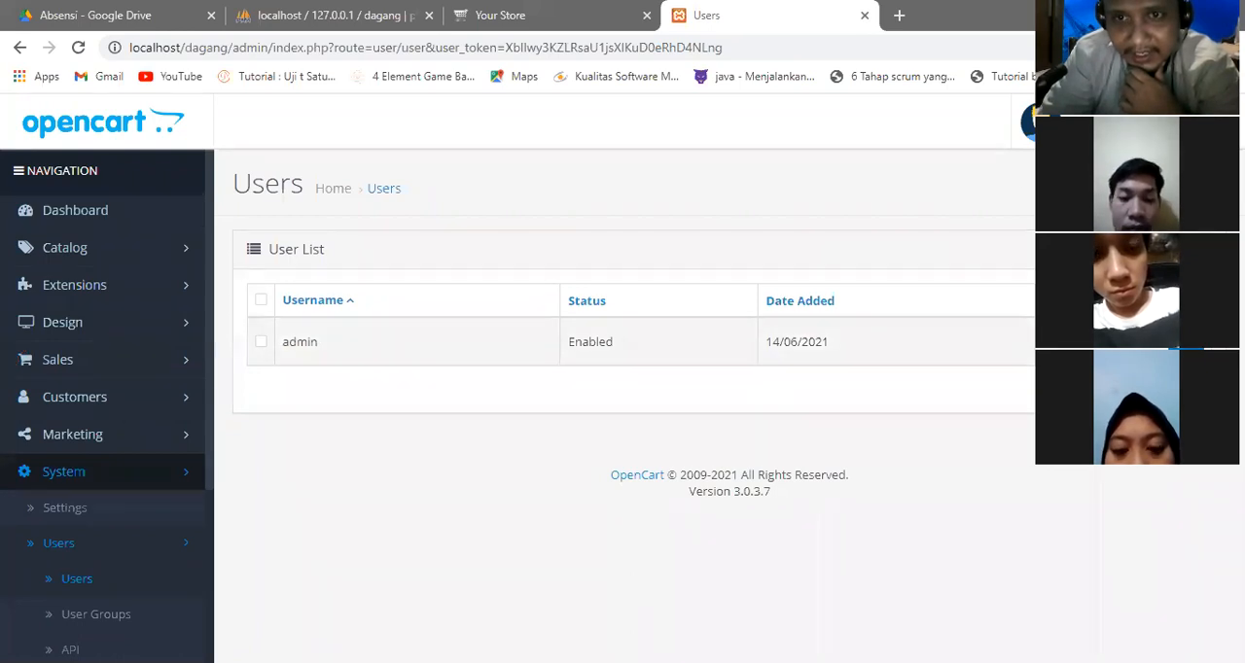
pyautogui.click(1184, 343)
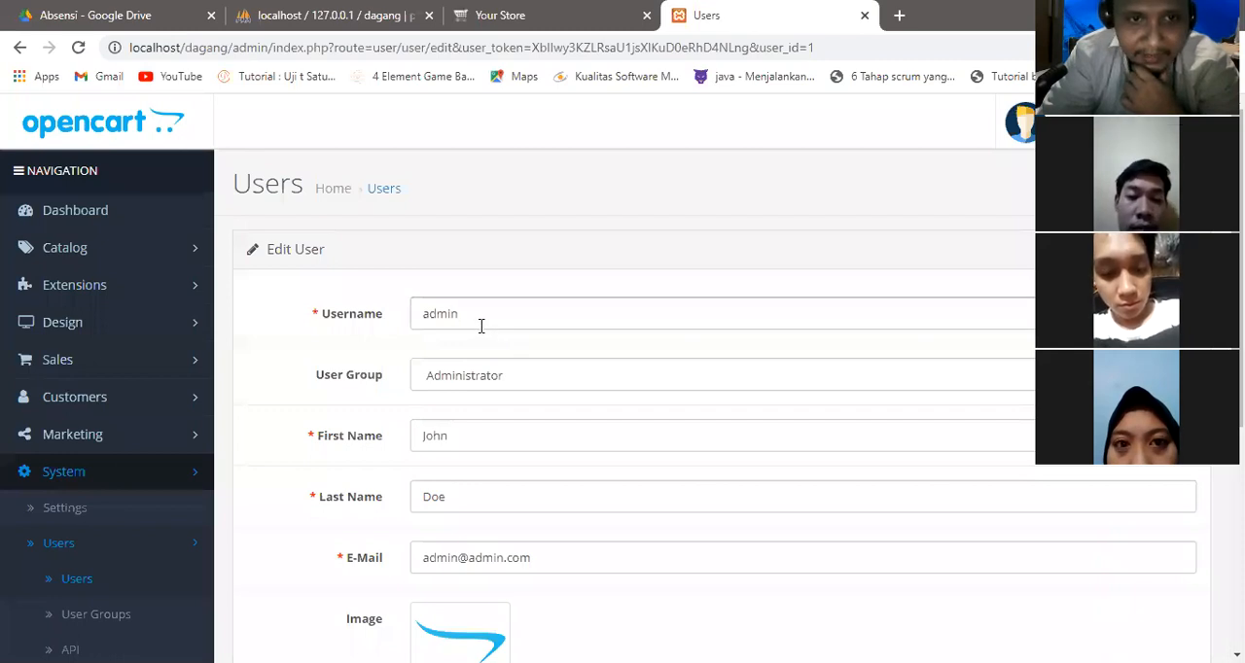
pyautogui.click(500, 389)
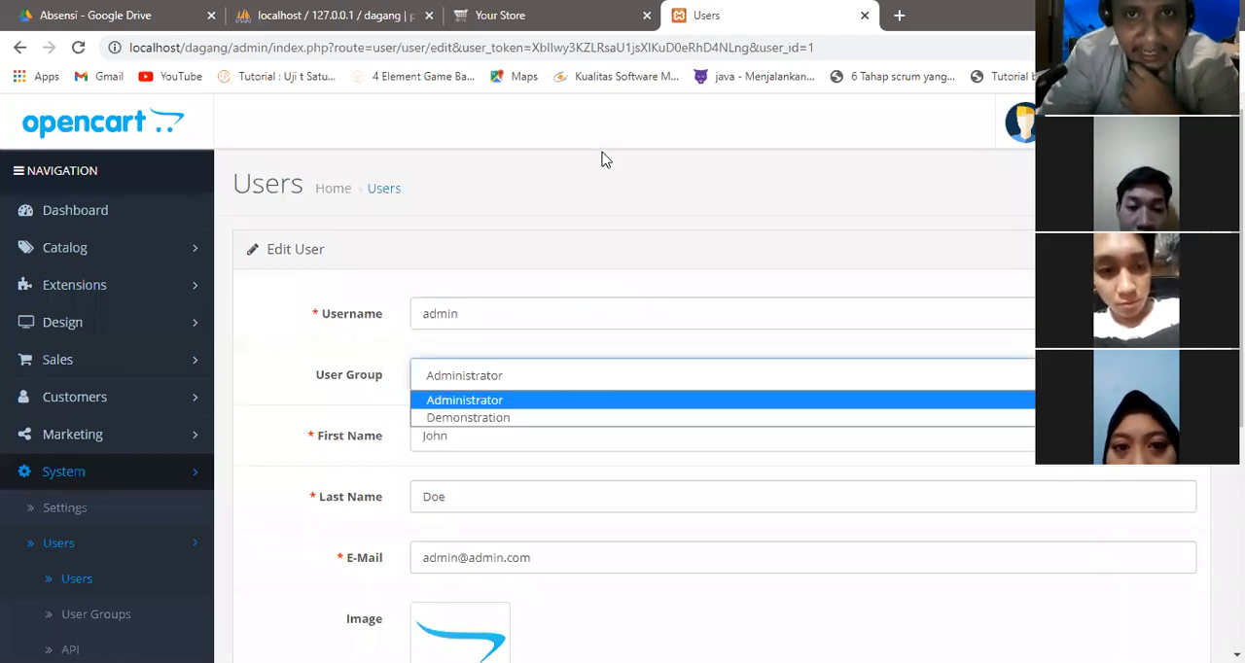
# Point out how the User Groups page relates to the User Group field, and review the field's choices.
pyautogui.moveTo(326, 355)
pyautogui.mouseDown()
pyautogui.moveTo(307, 391)
pyautogui.moveTo(381, 375)
pyautogui.moveTo(354, 339)
pyautogui.moveTo(321, 350)
pyautogui.mouseUp()
pyautogui.moveTo(80, 601)
pyautogui.mouseDown()
pyautogui.moveTo(44, 614)
pyautogui.moveTo(143, 626)
pyautogui.moveTo(98, 592)
pyautogui.moveTo(266, 440)
pyautogui.moveTo(346, 341)
pyautogui.moveTo(333, 360)
pyautogui.mouseUp()
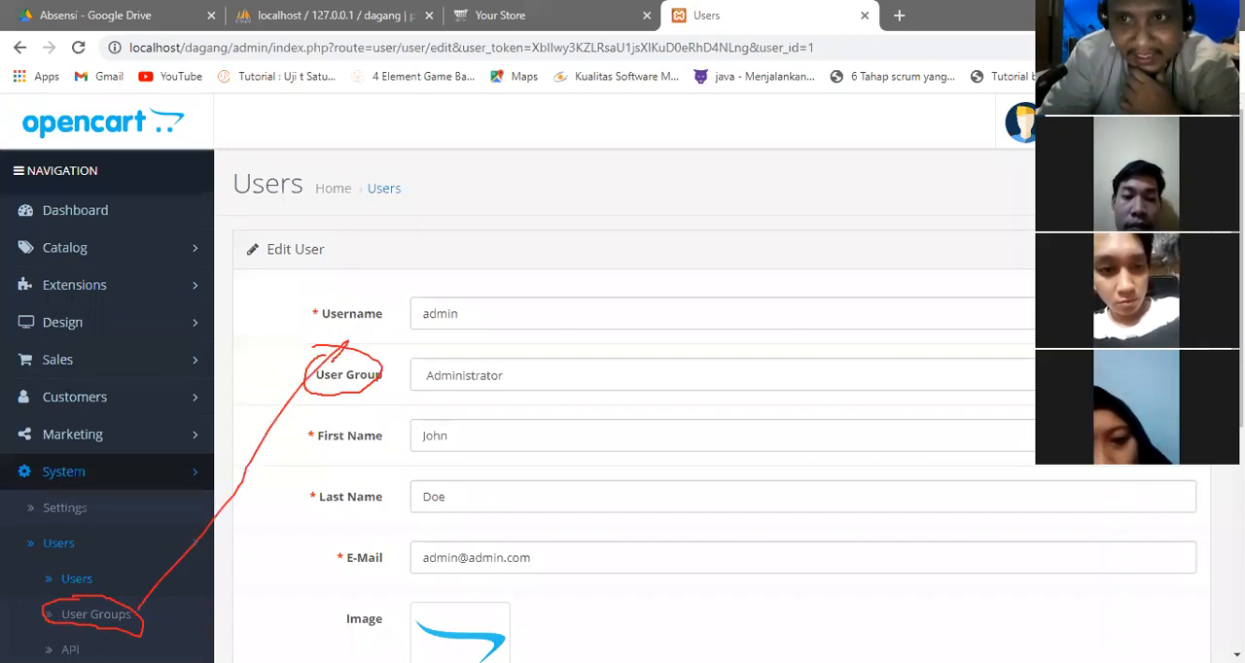
pyautogui.click(525, 376)
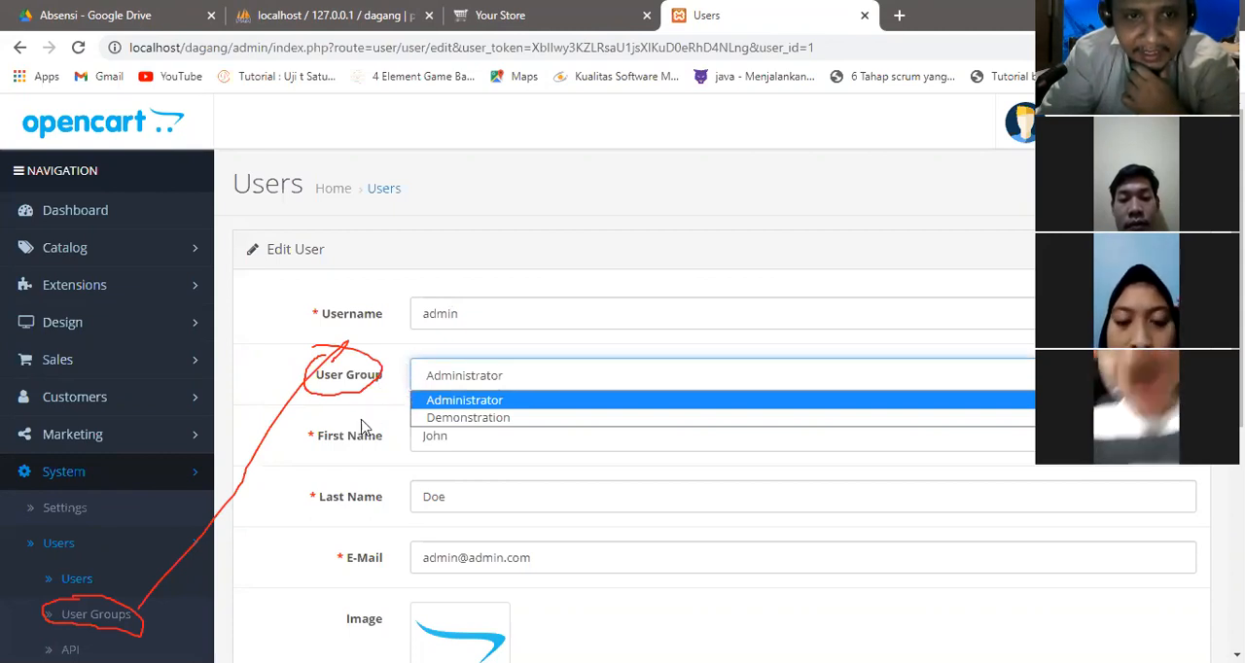
pyautogui.click(525, 450)
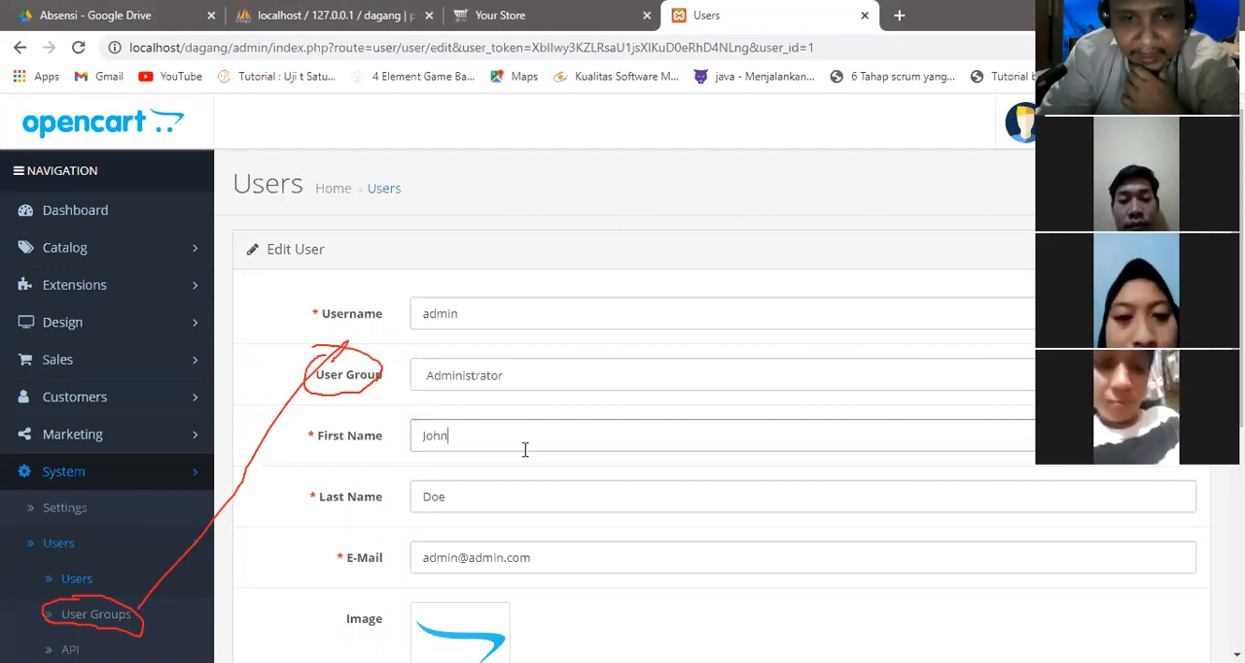
pyautogui.moveTo(1238, 228); pyautogui.dragTo(1238, 229)
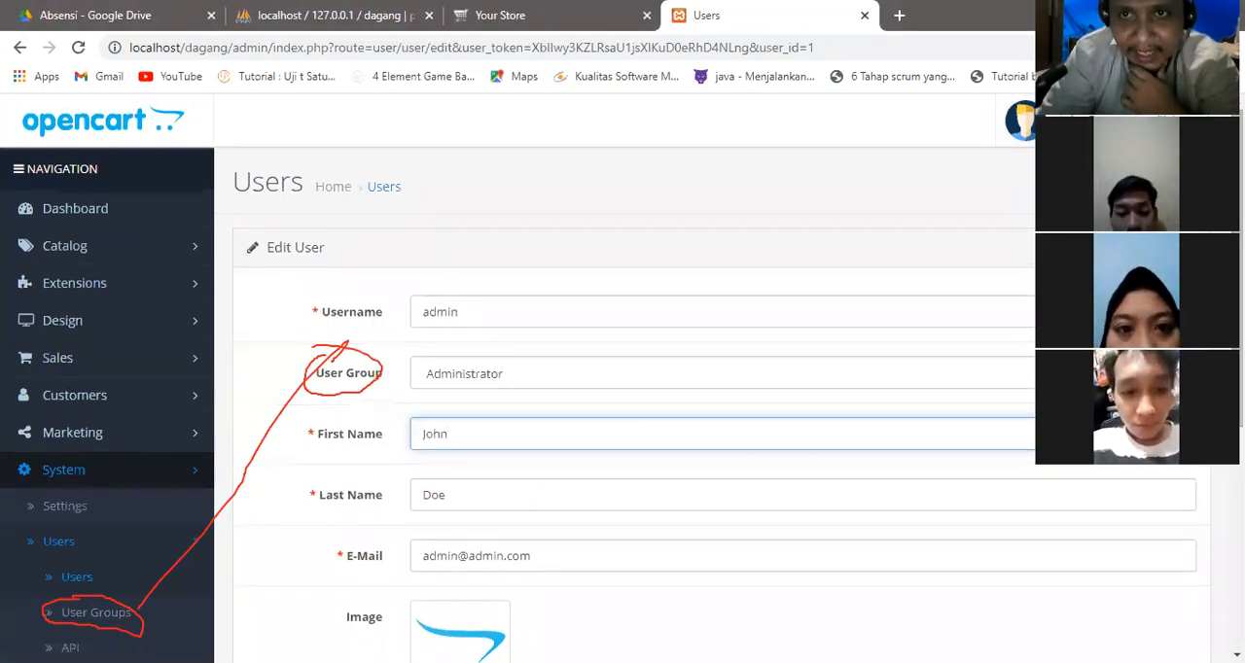
pyautogui.press('Escape')
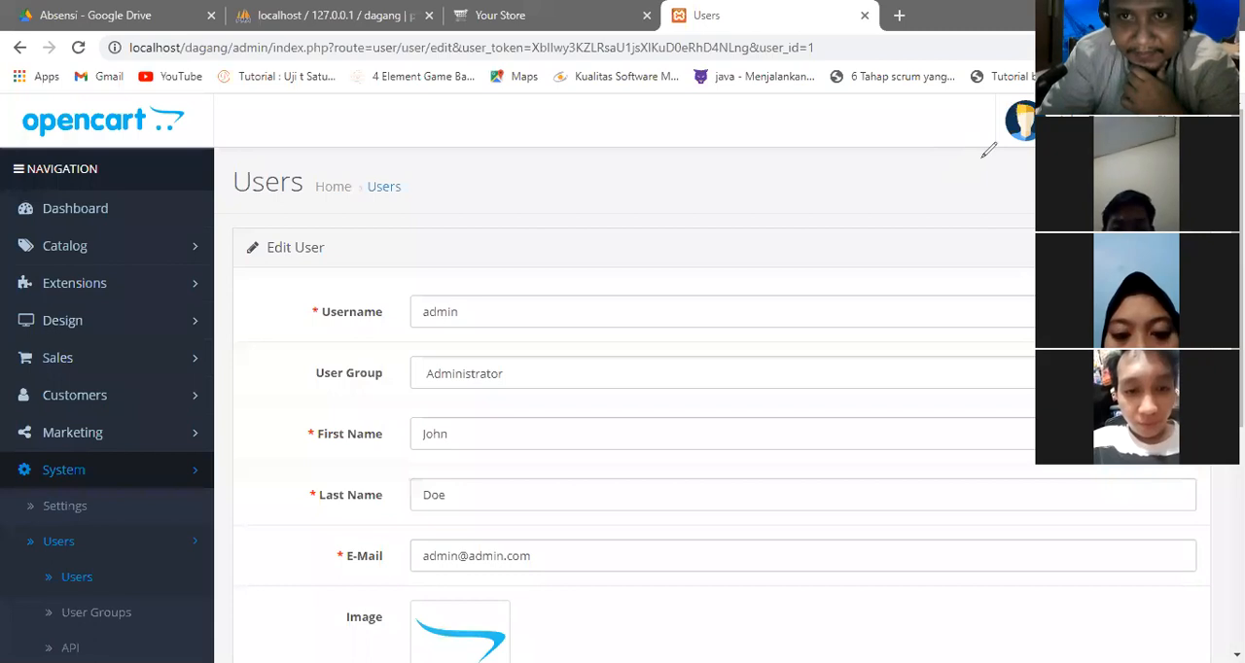
# Replace the admin user's first name with a new one.
pyautogui.scroll(-1, 812, 286)
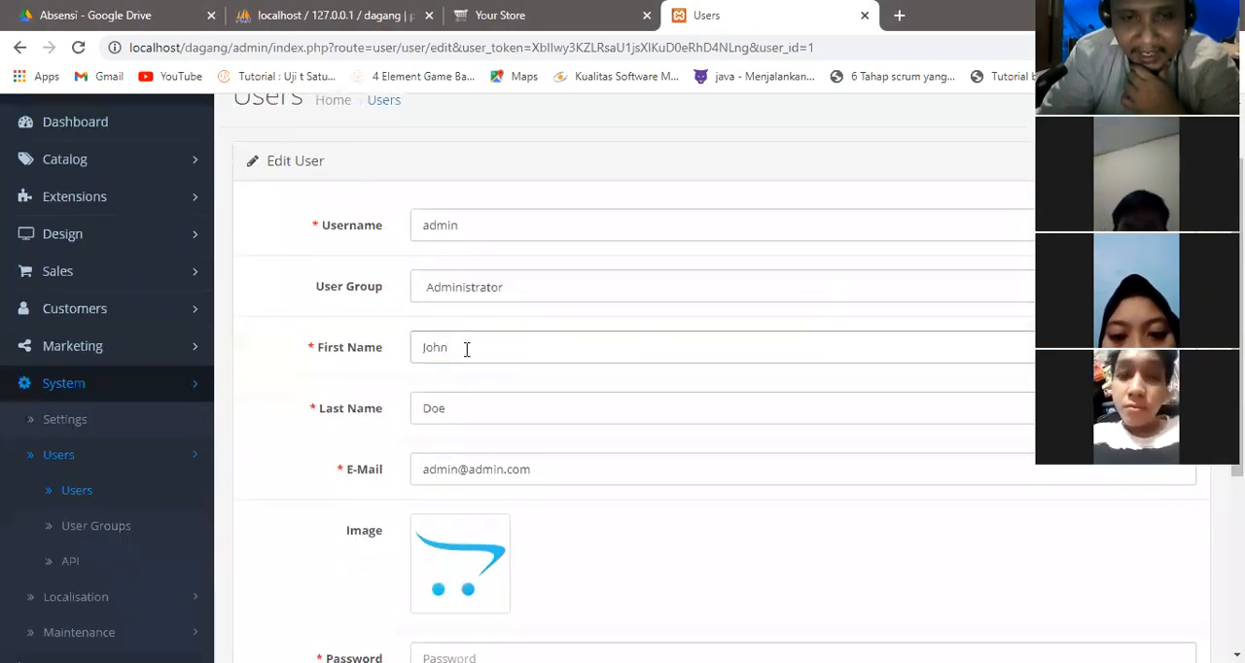
pyautogui.moveTo(1236, 370); pyautogui.dragTo(1236, 385)
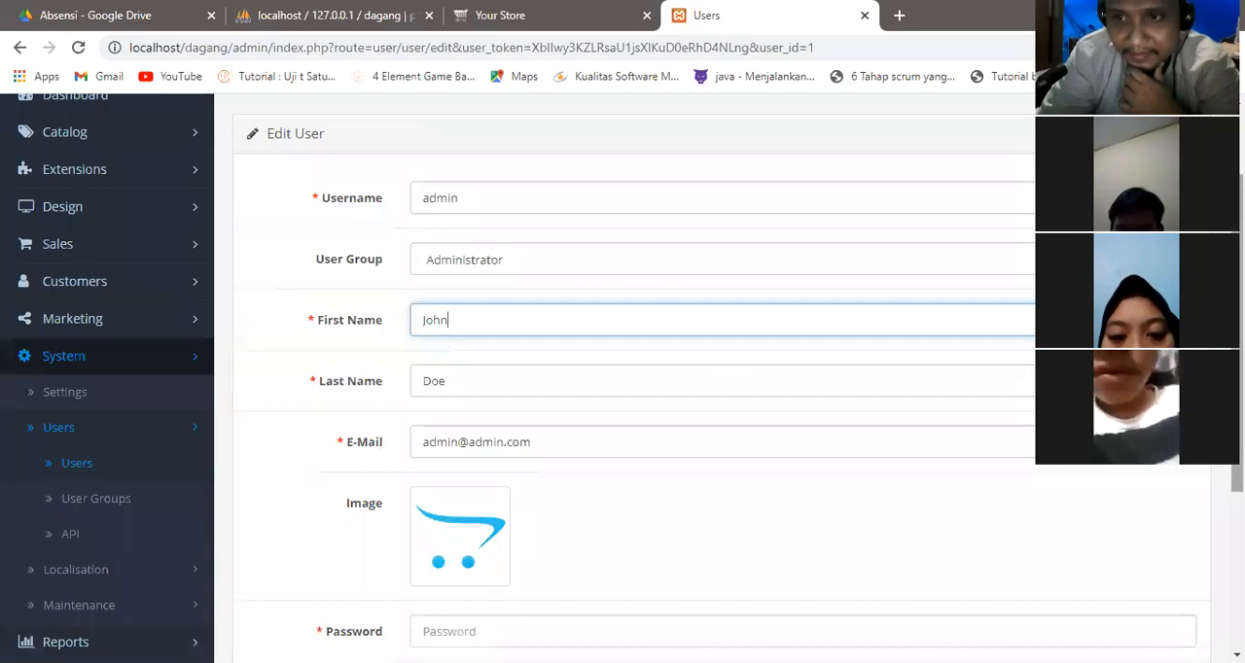
pyautogui.moveTo(1237, 409); pyautogui.dragTo(1236, 403)
pyautogui.moveTo(453, 334); pyautogui.dragTo(408, 337)
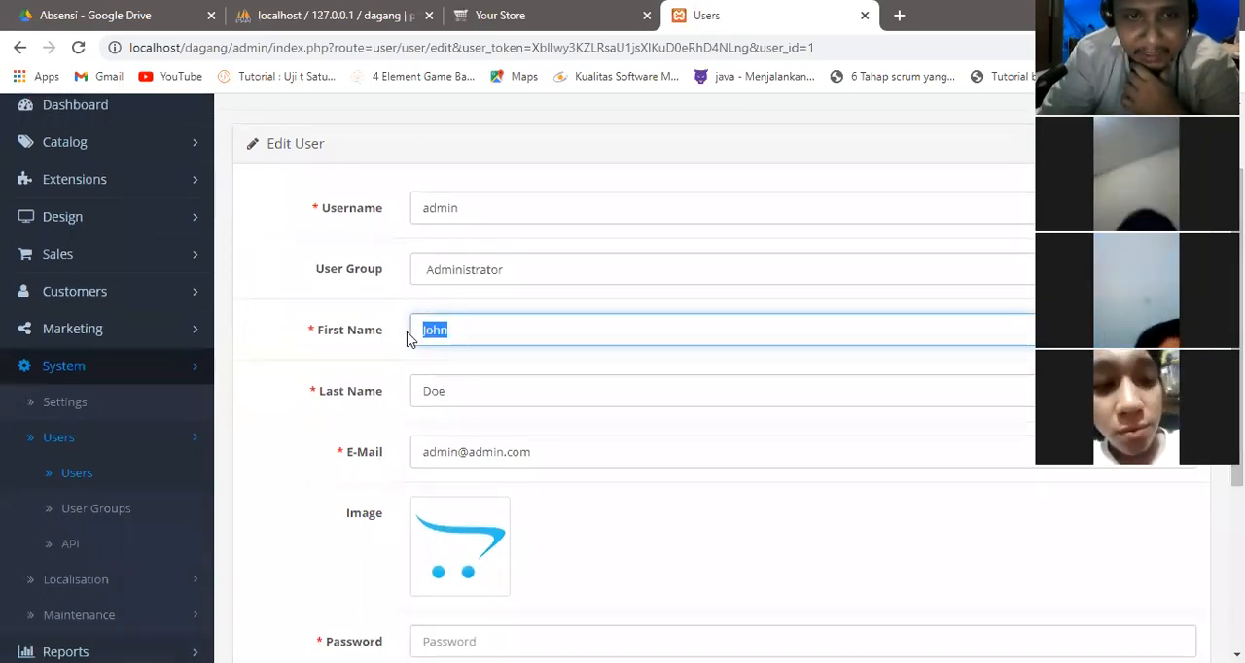
pyautogui.write('Mukidi')
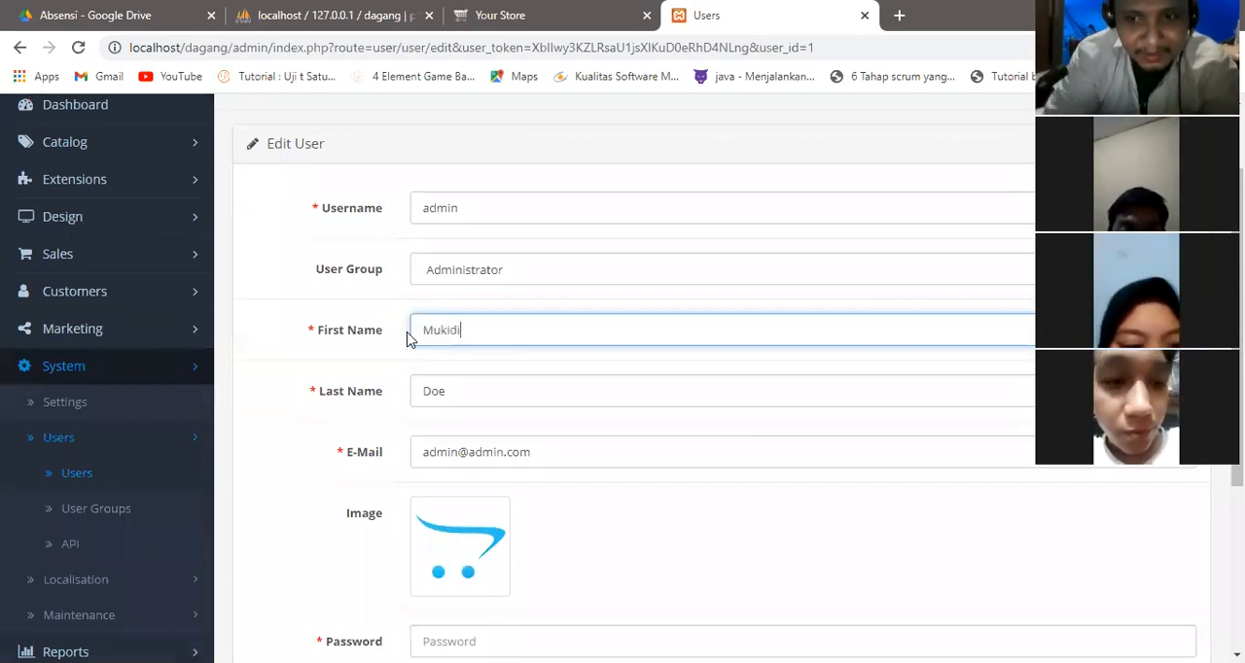
# Replace the admin user's last name with a new one.
pyautogui.click(473, 392)
pyautogui.press('BackSpace')
pyautogui.press('BackSpace')
pyautogui.press('BackSpace')
pyautogui.write('K')
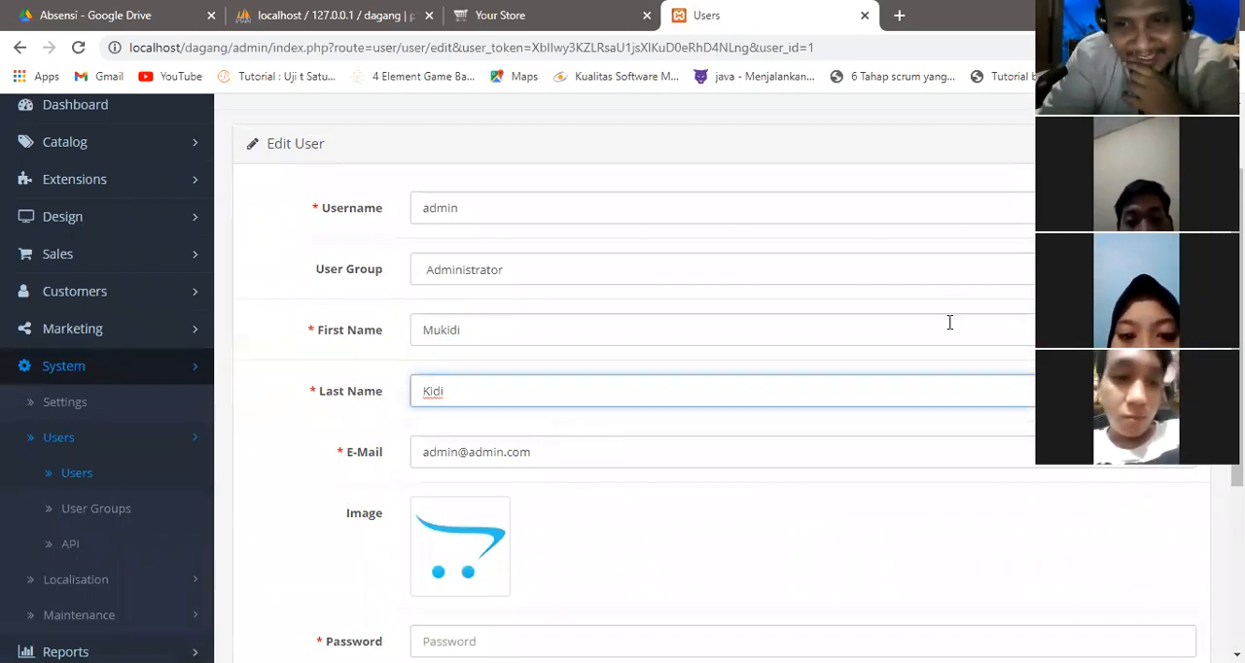
pyautogui.write('idi')
# Examine the remaining e-mail, image, password and status fields of the admin user, pointing out the status.
pyautogui.scroll(-1, 356, 408)
pyautogui.click(355, 408)
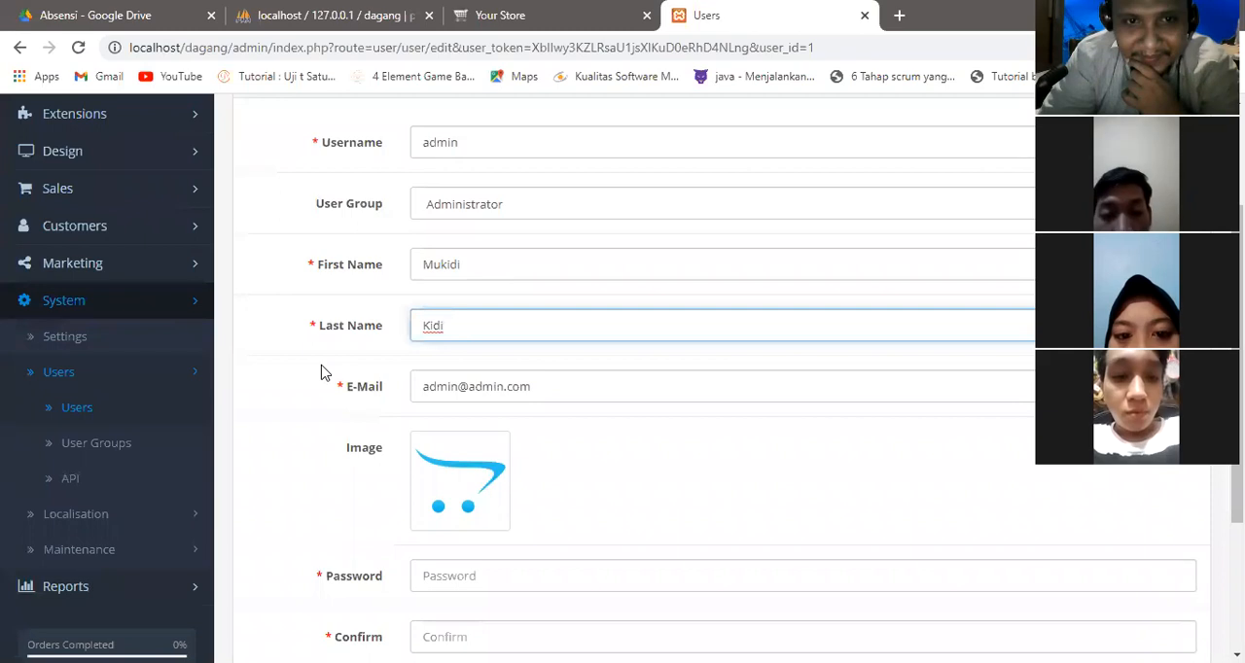
pyautogui.scroll(-1, 1238, 389)
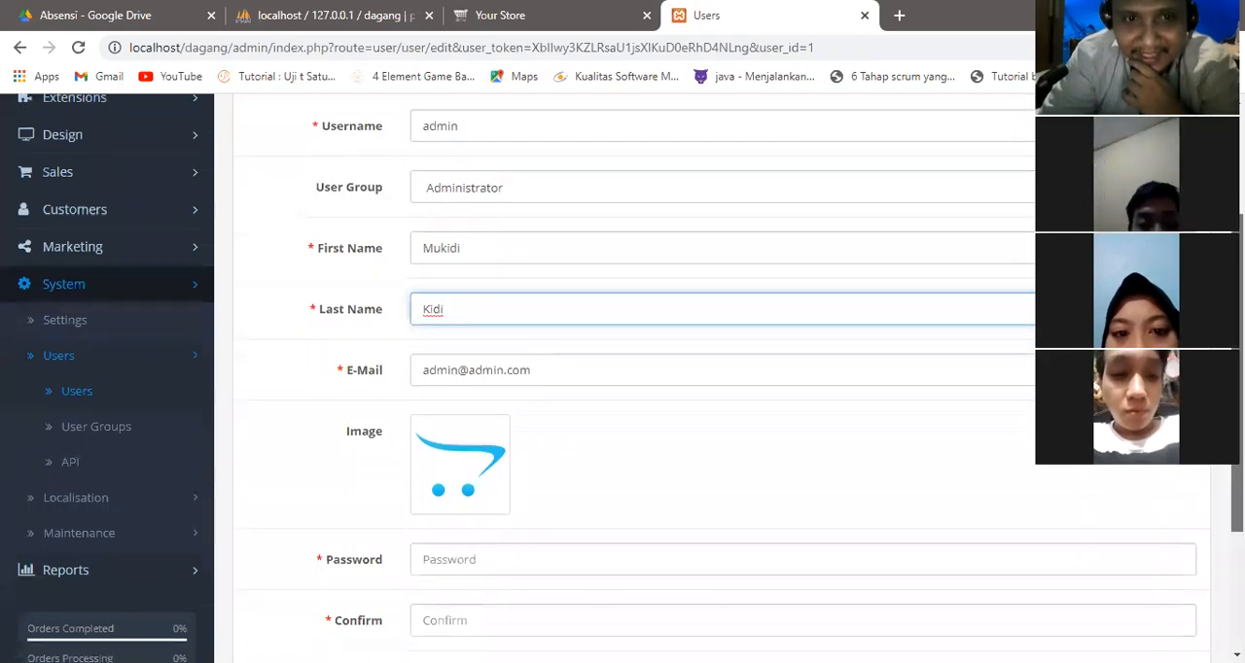
pyautogui.scroll(-2, 1238, 390)
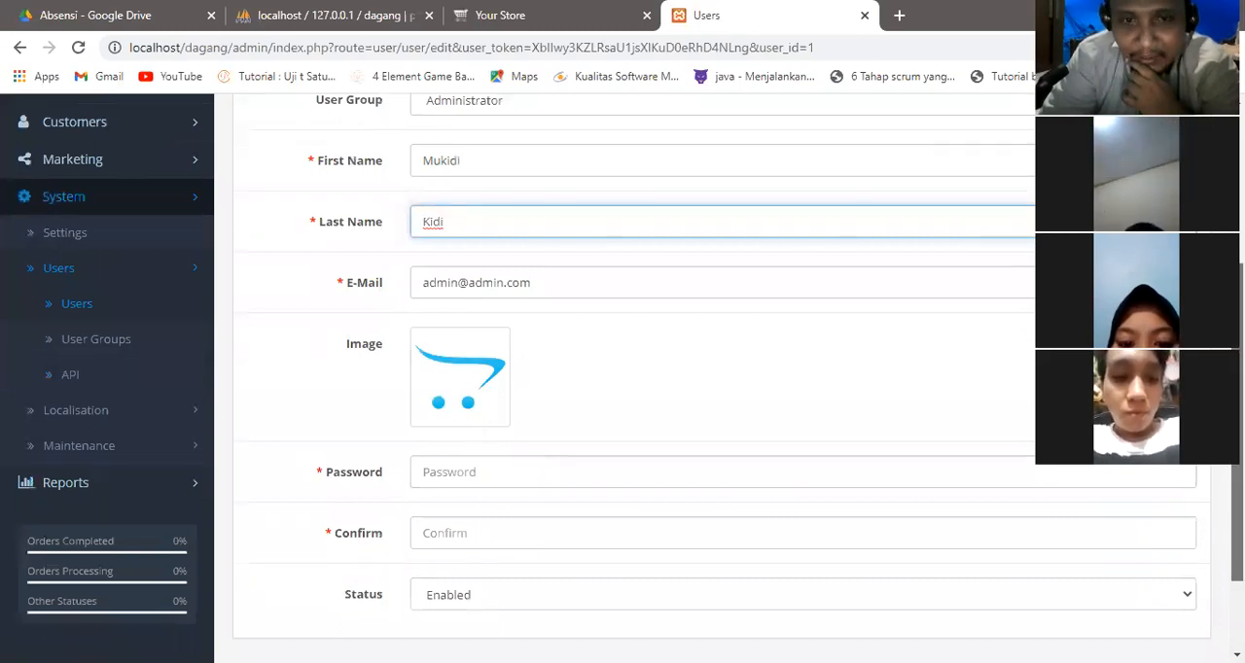
pyautogui.scroll(-2, 623, 389)
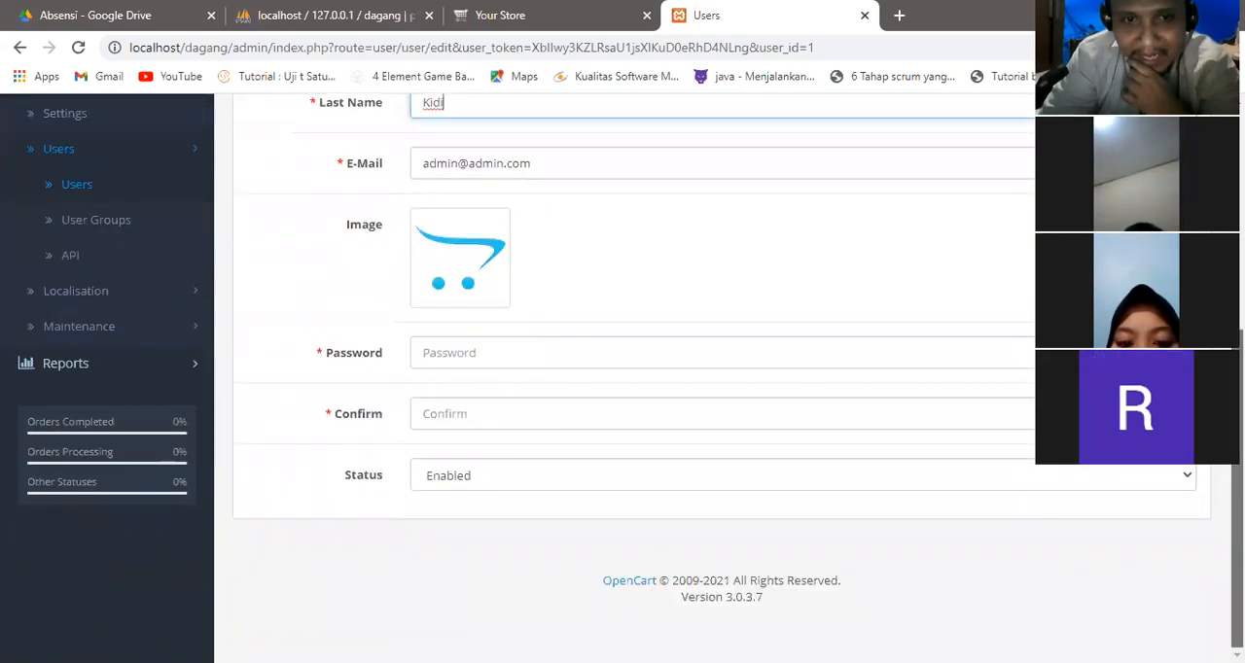
pyautogui.click(426, 357)
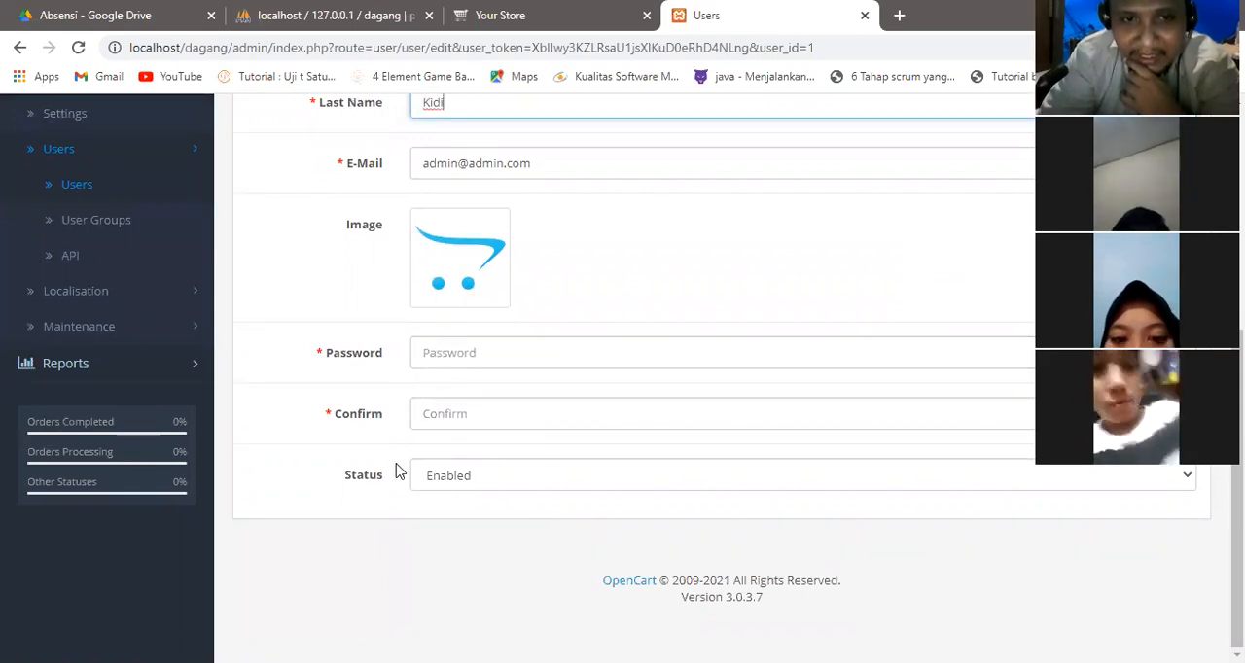
pyautogui.moveTo(391, 474)
pyautogui.mouseDown()
pyautogui.moveTo(335, 457)
pyautogui.moveTo(329, 487)
pyautogui.moveTo(387, 473)
pyautogui.mouseUp()
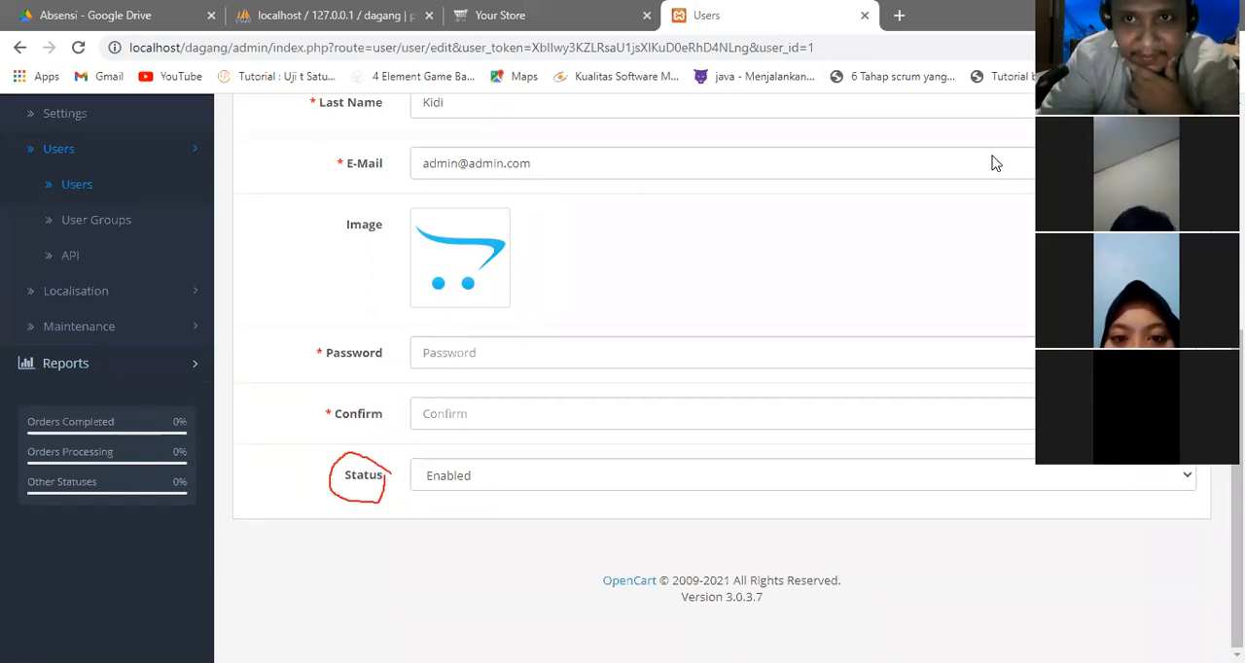
pyautogui.click(925, 30)
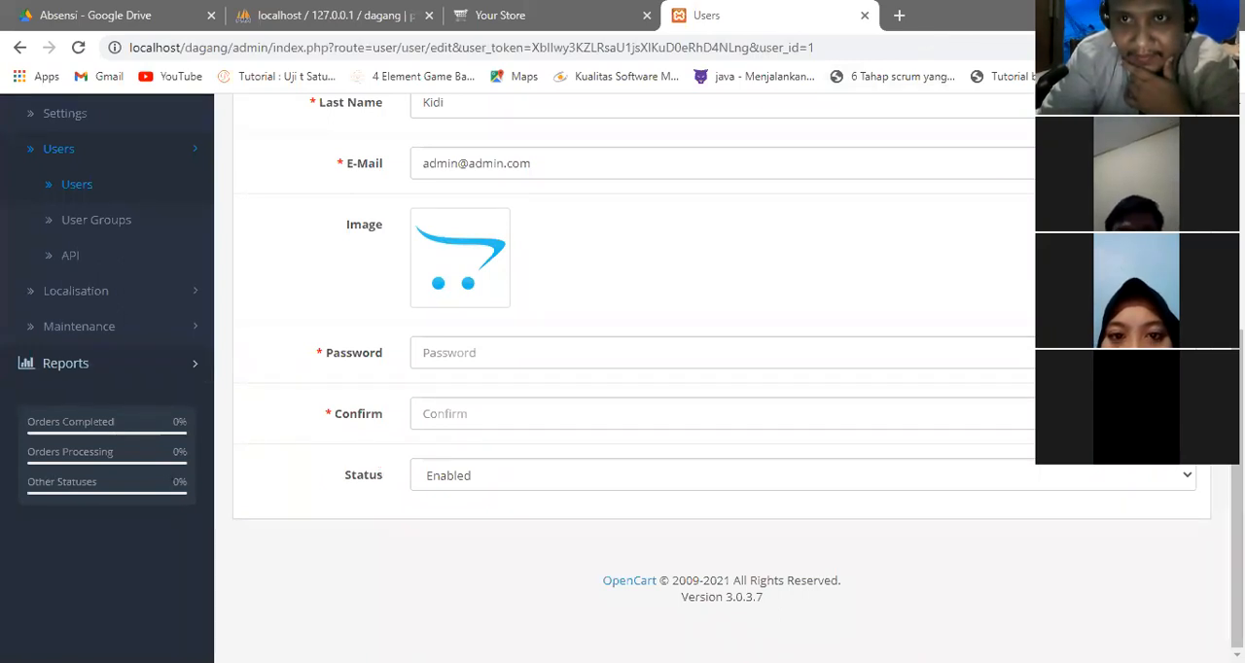
# Save the changes to the admin user and check the account menu.
pyautogui.scroll(4, 622, 377)
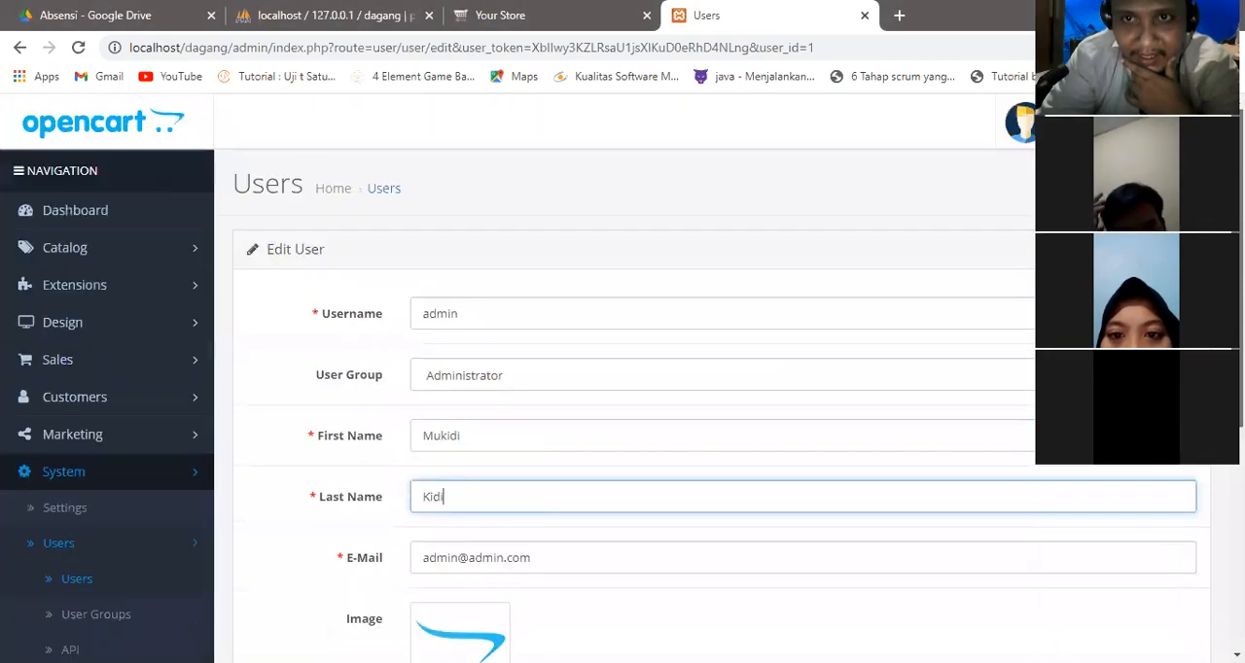
pyautogui.click(1151, 185)
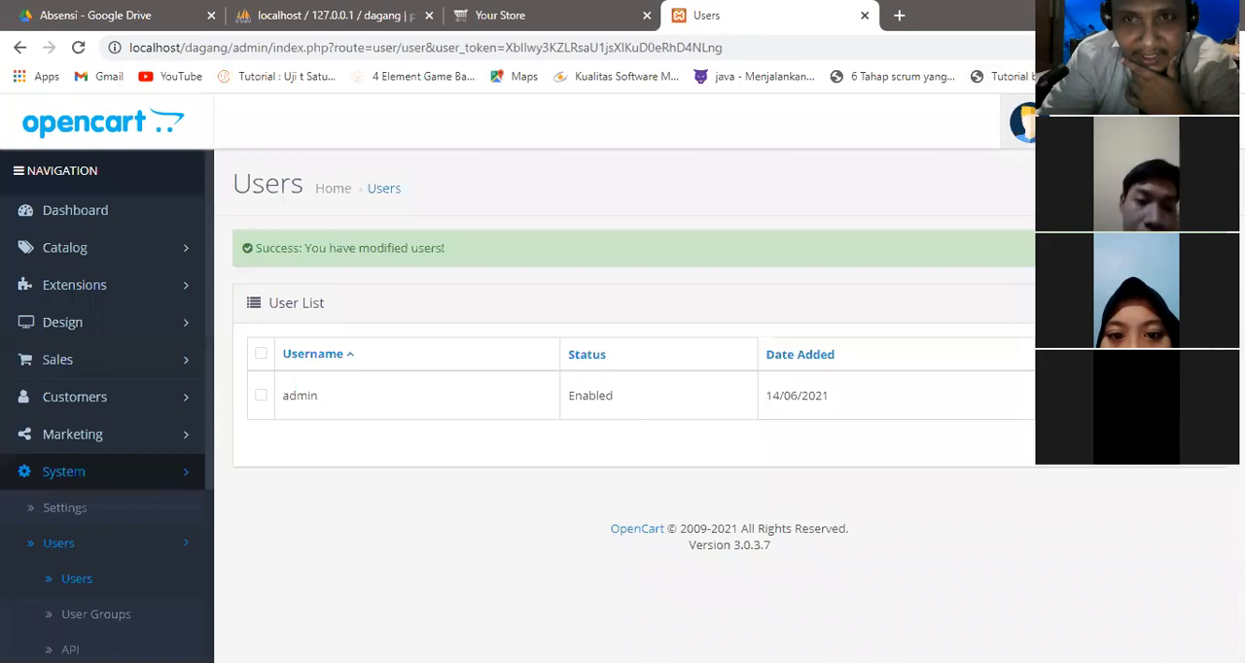
pyautogui.click(1023, 122)
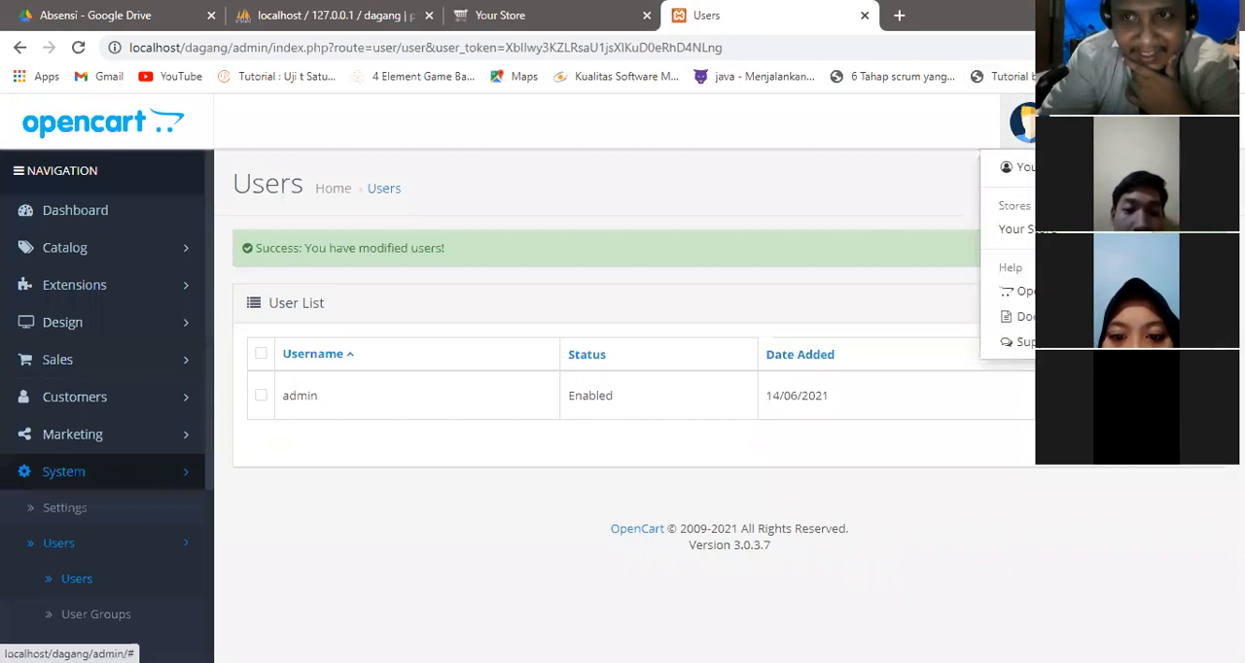
pyautogui.click(887, 211)
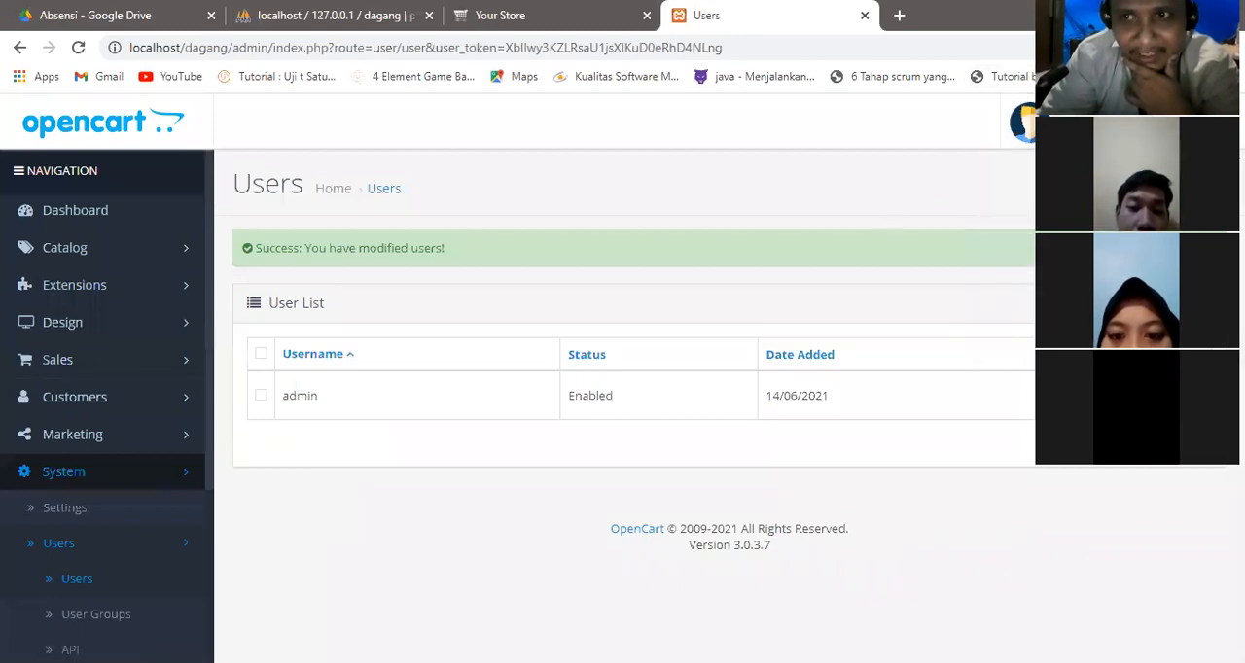
# Begin adding a new administration user with the username tes123.
pyautogui.click(1168, 184)
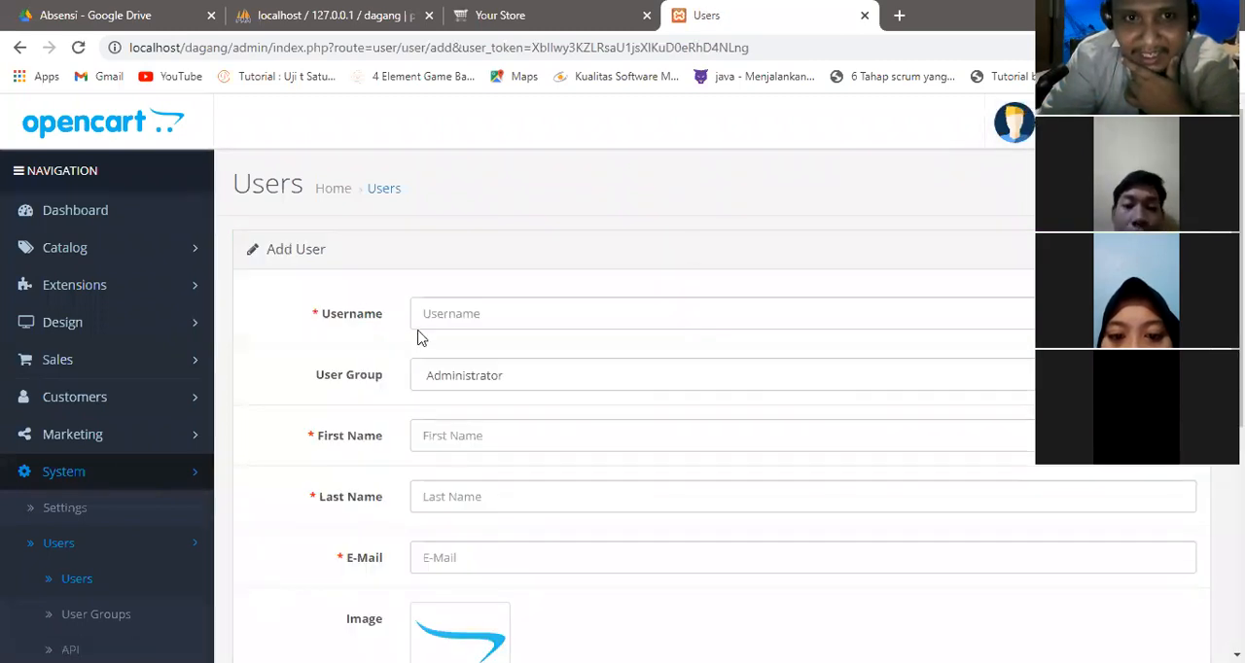
pyautogui.click(448, 319)
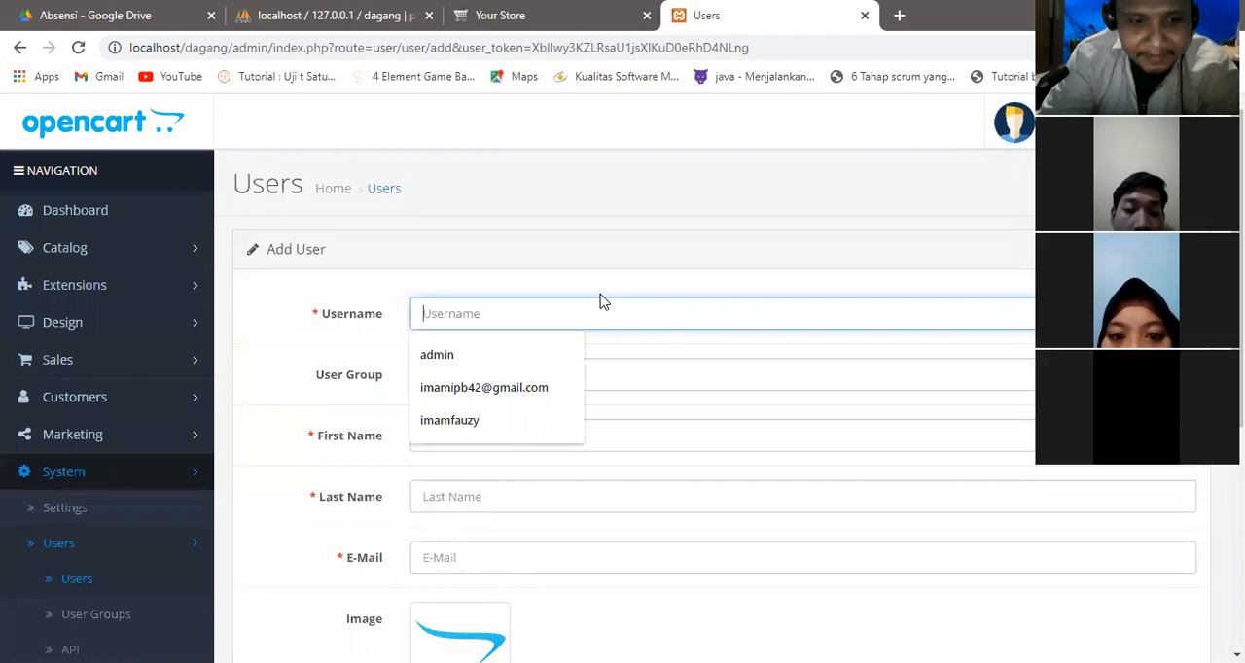
pyautogui.write('tes123')
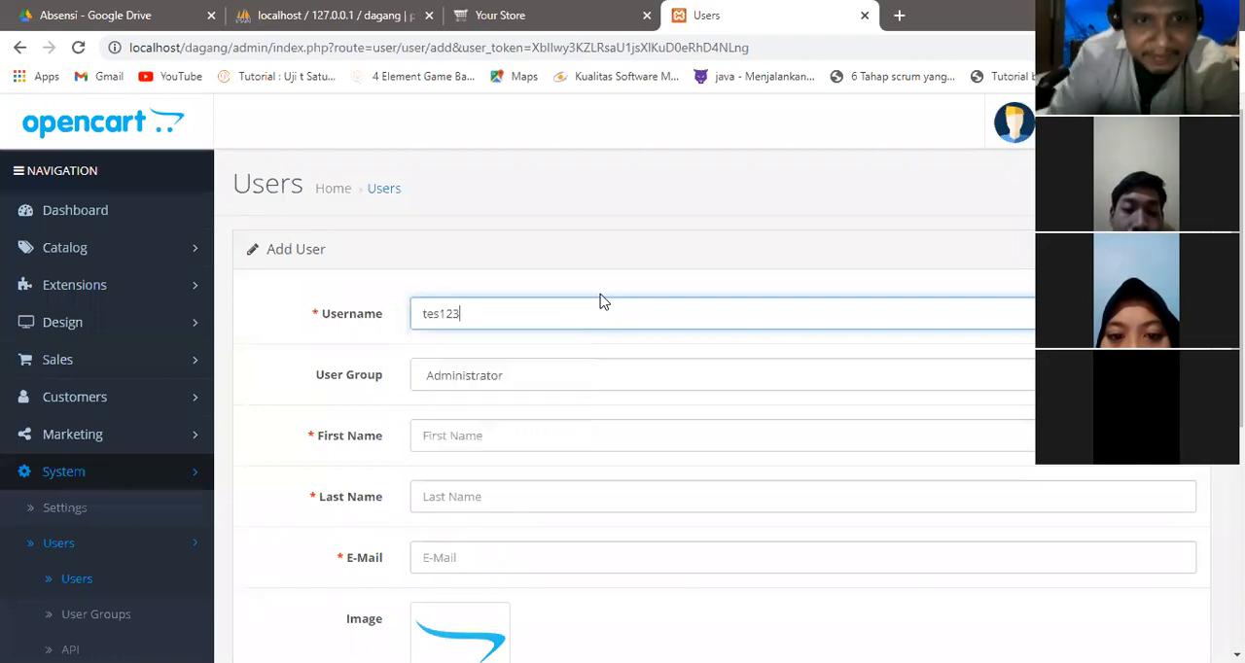
# Fill in the new user's first name, last name and e-mail address.
pyautogui.click(550, 431)
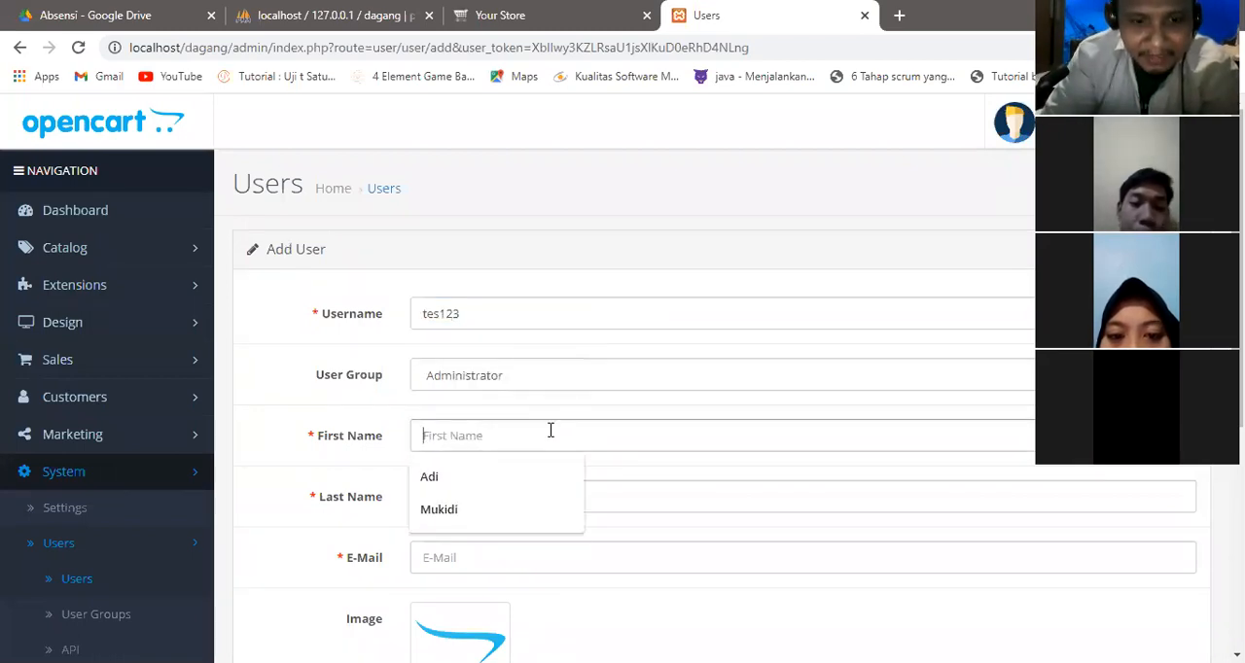
pyautogui.write('Adi')
pyautogui.click(552, 499)
pyautogui.click(496, 568)
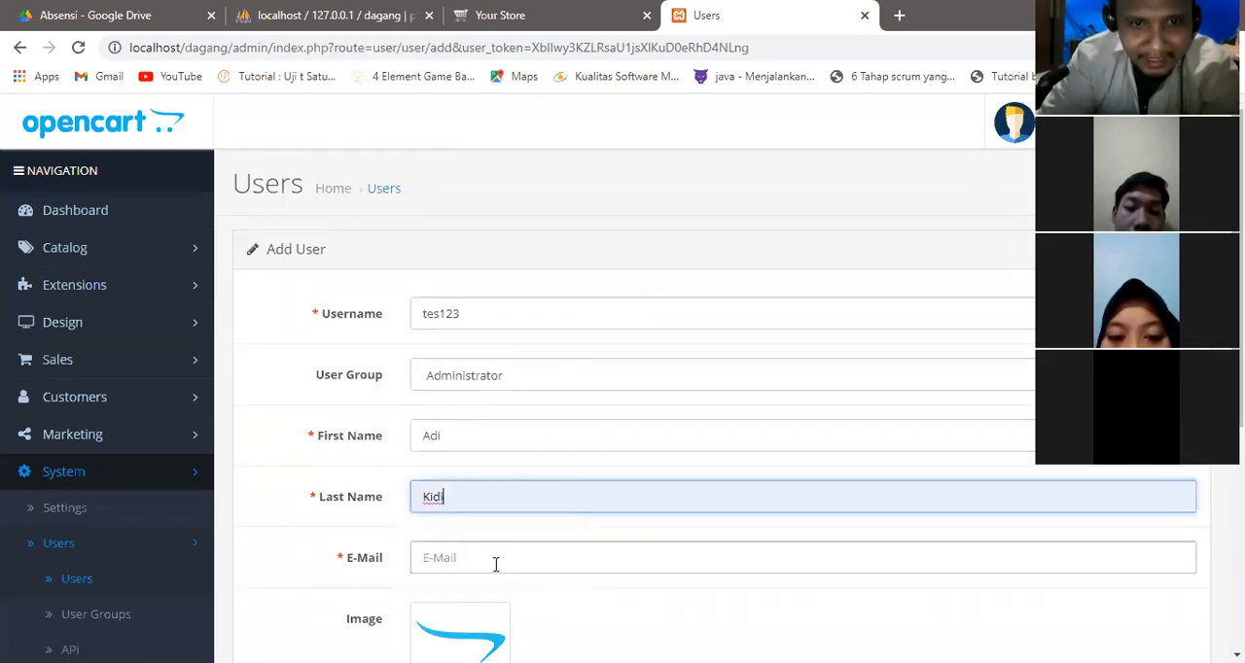
pyautogui.scroll(-1, 496, 564)
pyautogui.scroll(-1, 689, 468)
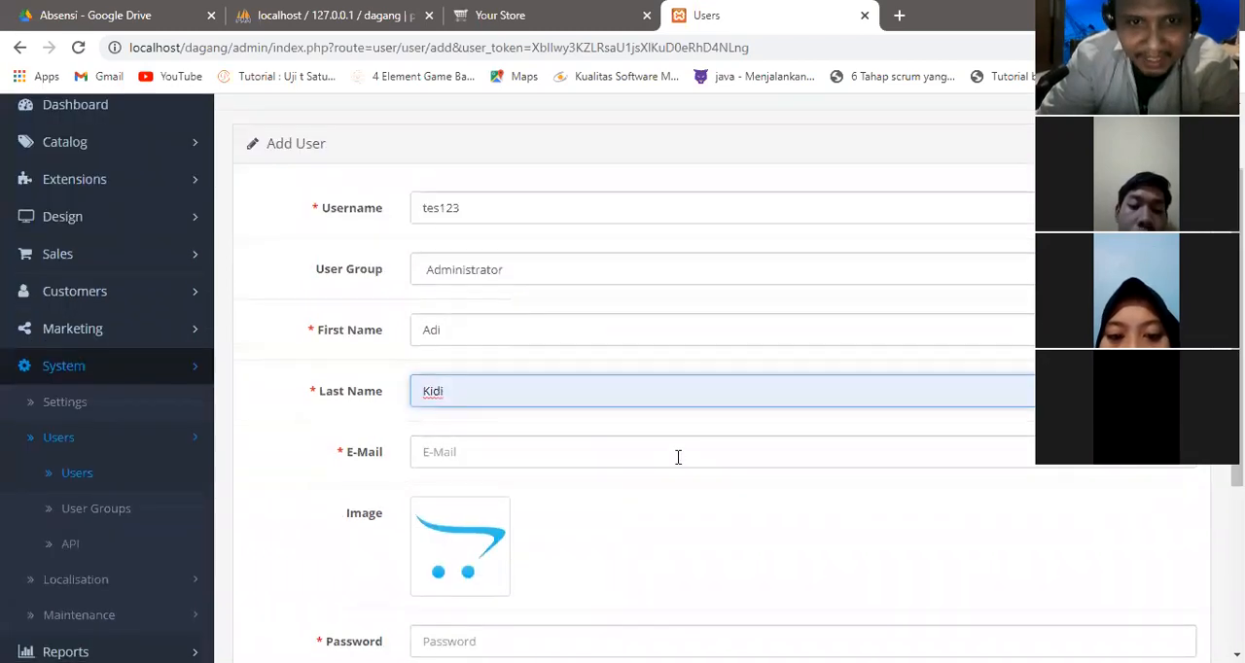
pyautogui.click(678, 457)
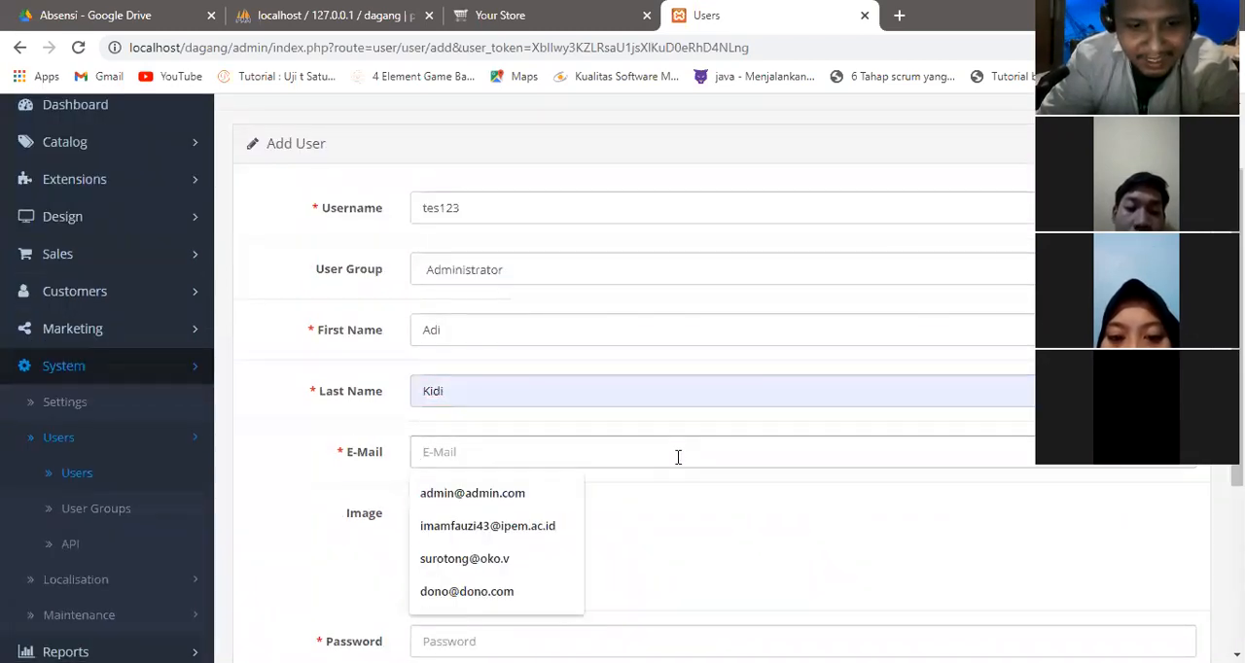
pyautogui.write('xxxx@xx.com')
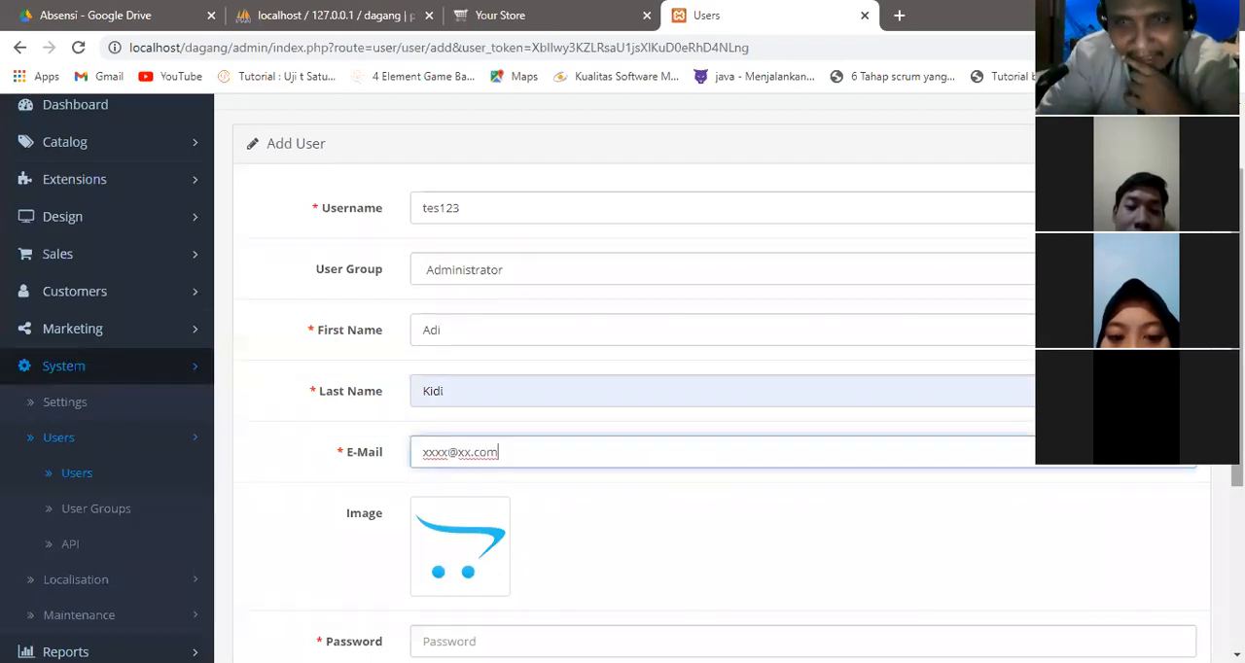
# Enter the new user's password and repeat it in the confirmation field.
pyautogui.scroll(-3, 622, 377)
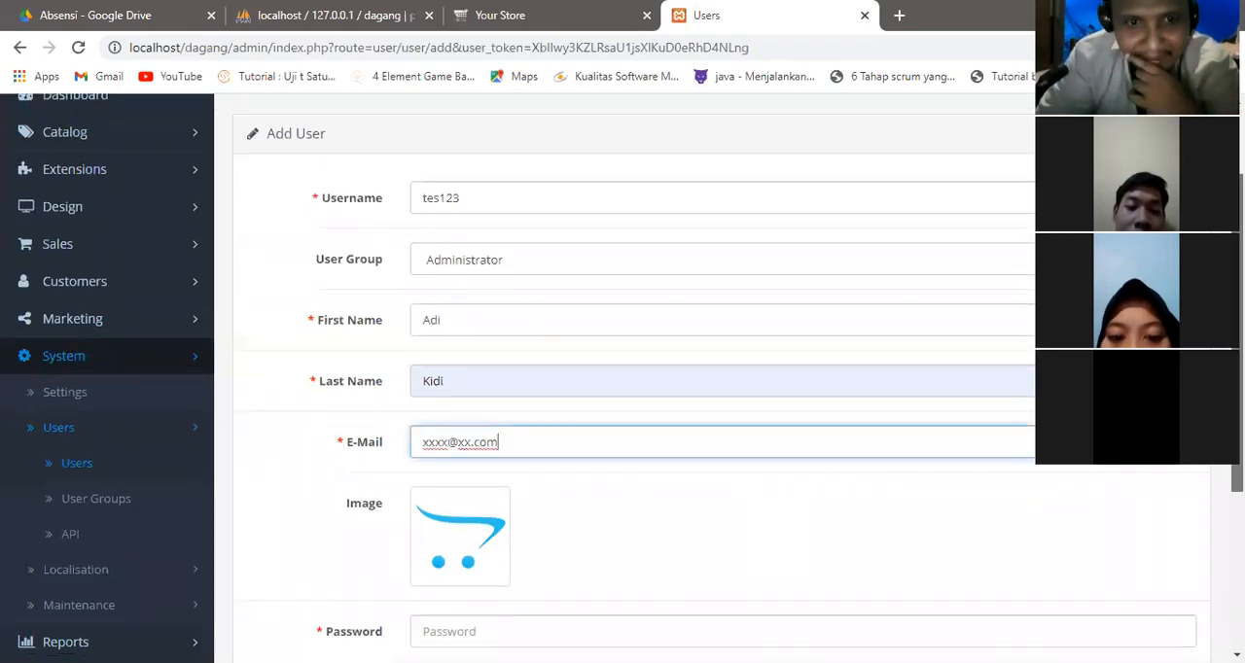
pyautogui.click(845, 356)
pyautogui.write('15')
pyautogui.click(757, 415)
pyautogui.write('1')
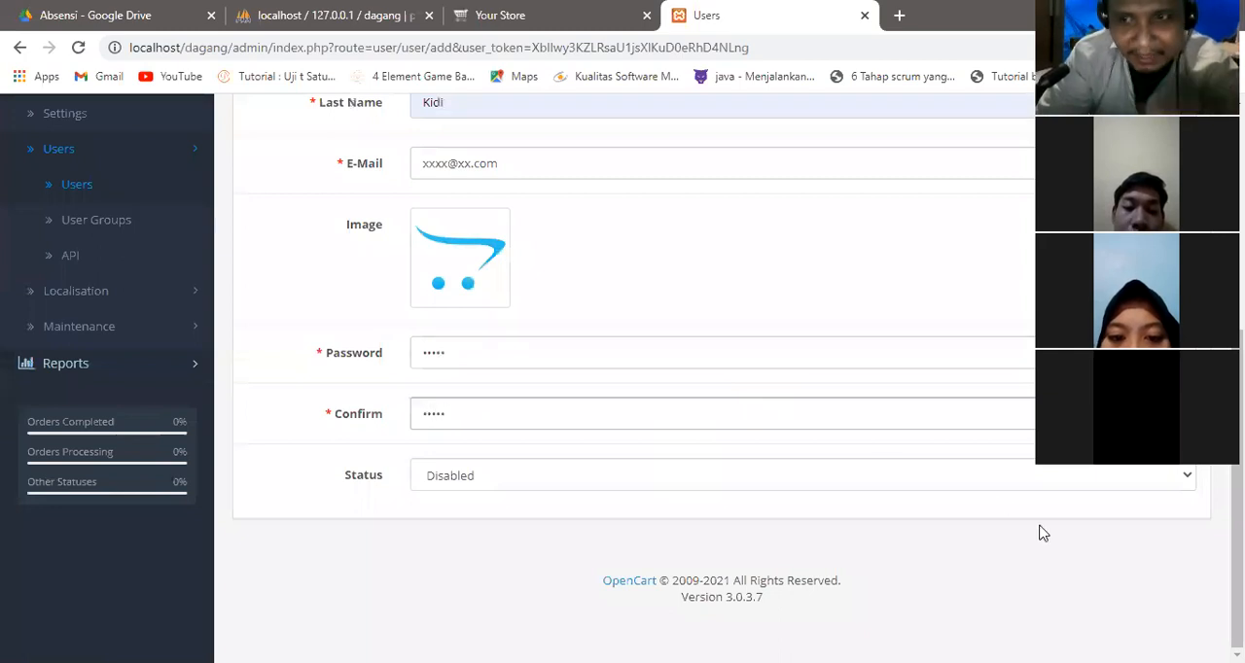
# Set the new user's status to Enabled and save the user.
pyautogui.click(1128, 480)
pyautogui.click(1040, 518)
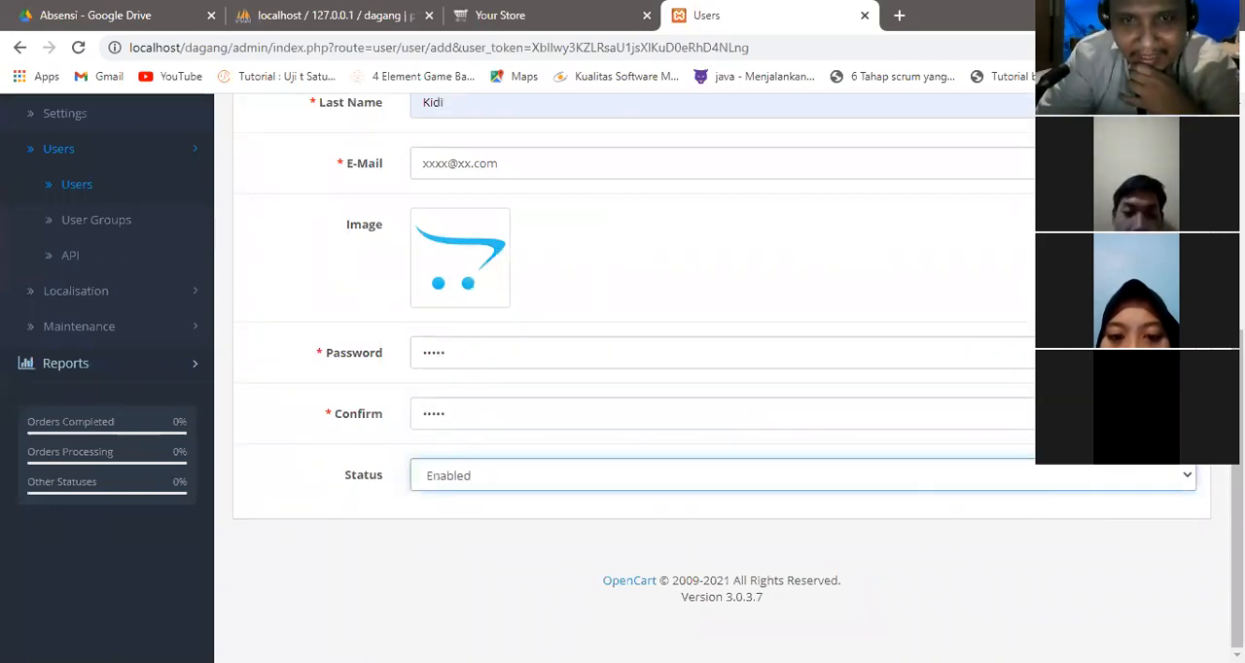
pyautogui.scroll(5, 1040, 520)
pyautogui.click(1153, 184)
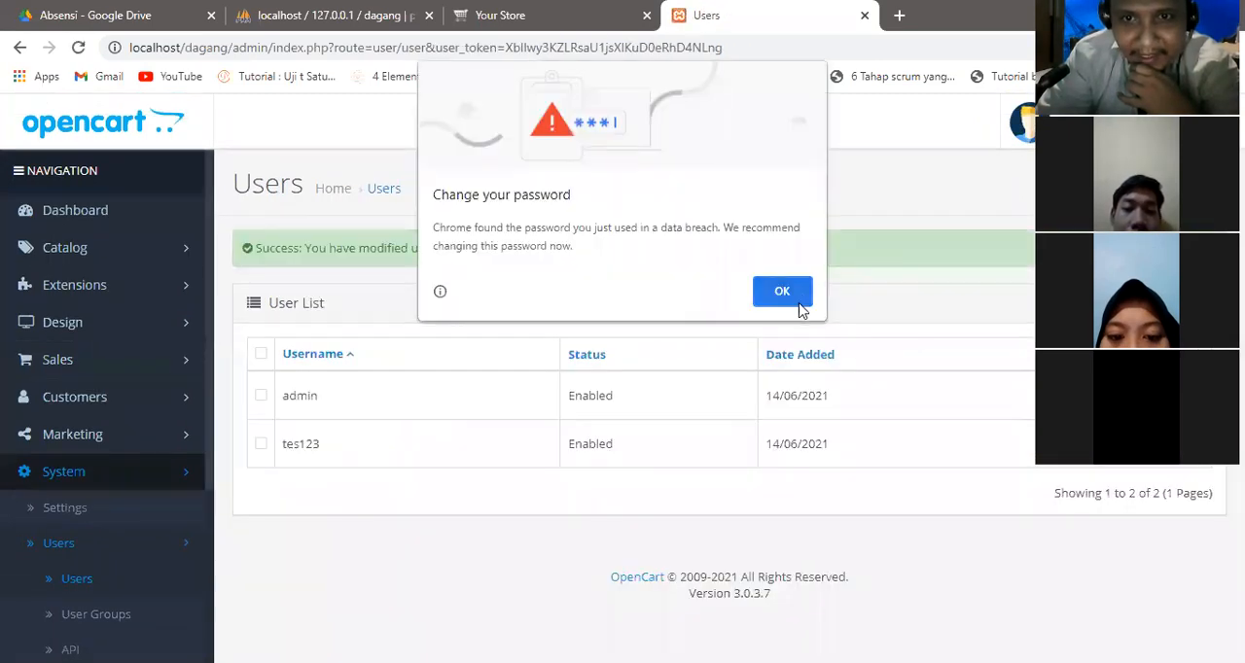
# Dismiss the browser's password warning and open the user tes123 for editing.
pyautogui.click(799, 297)
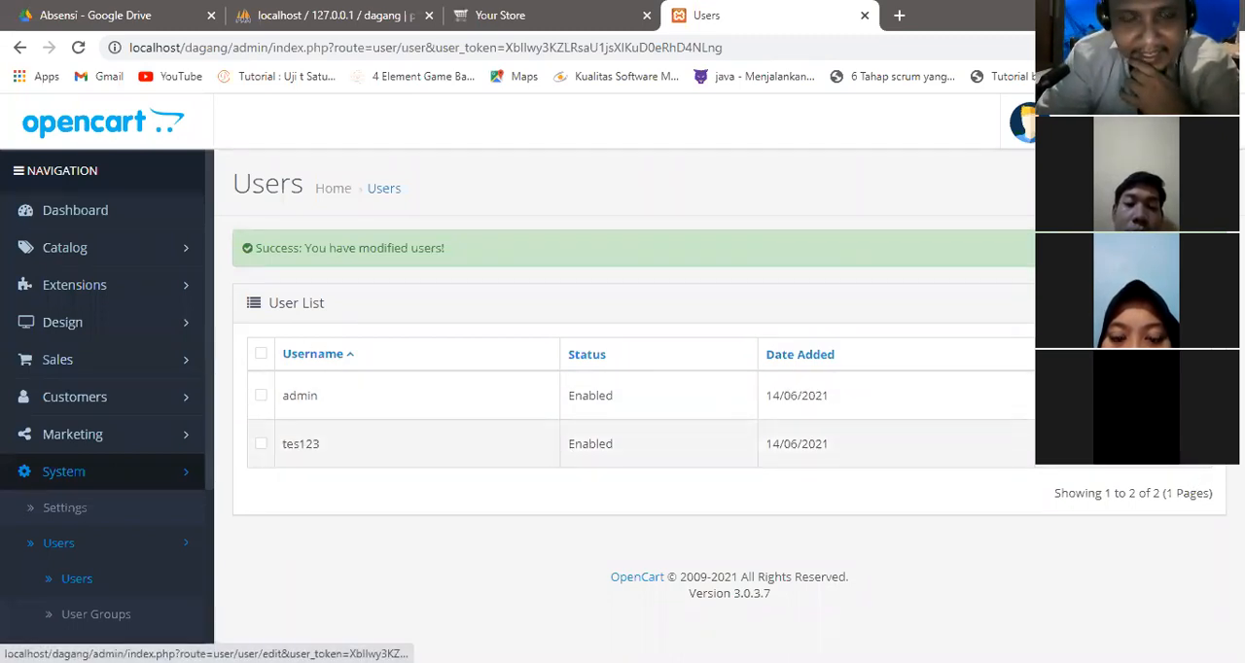
pyautogui.click(1193, 445)
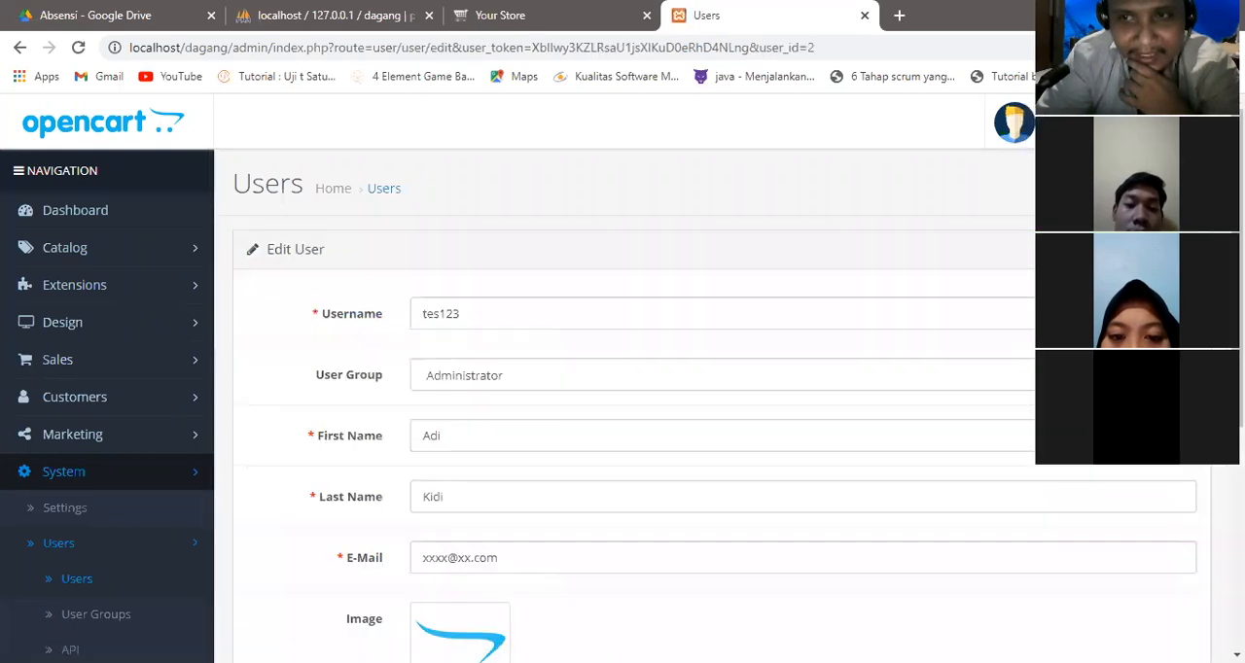
# Review the edit form of the user tes123, including the available user group options, without changing the group.
pyautogui.scroll(-4, 1192, 445)
pyautogui.scroll(-1, 1043, 502)
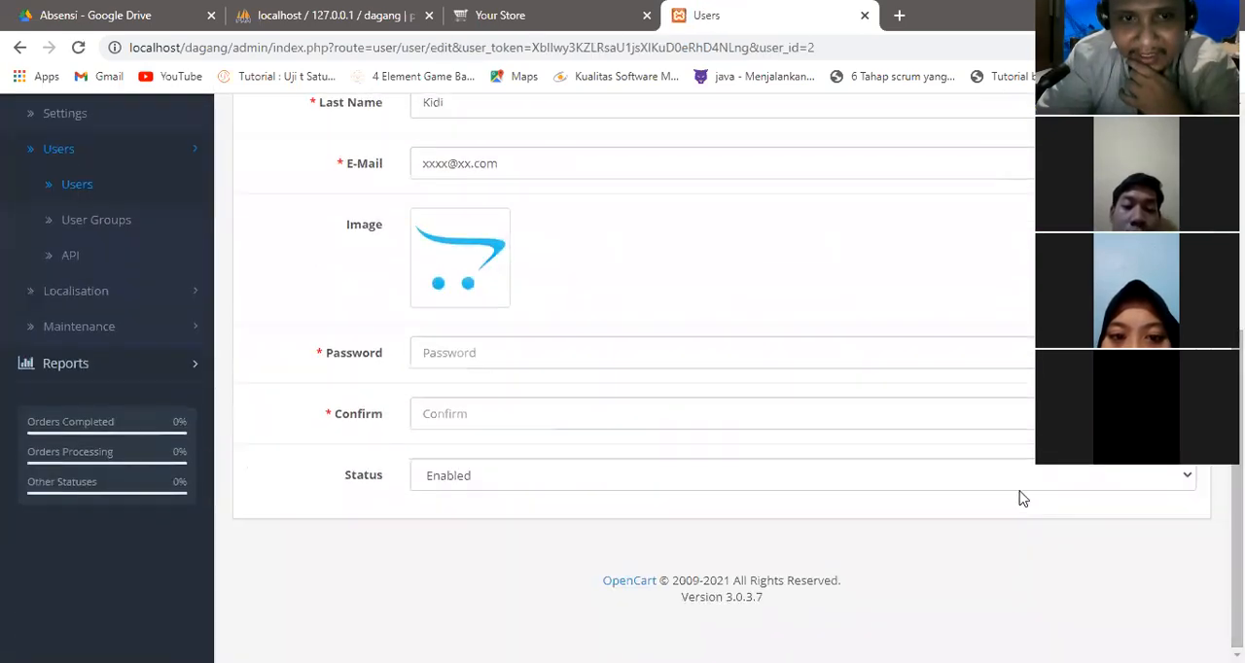
pyautogui.scroll(2, 1025, 481)
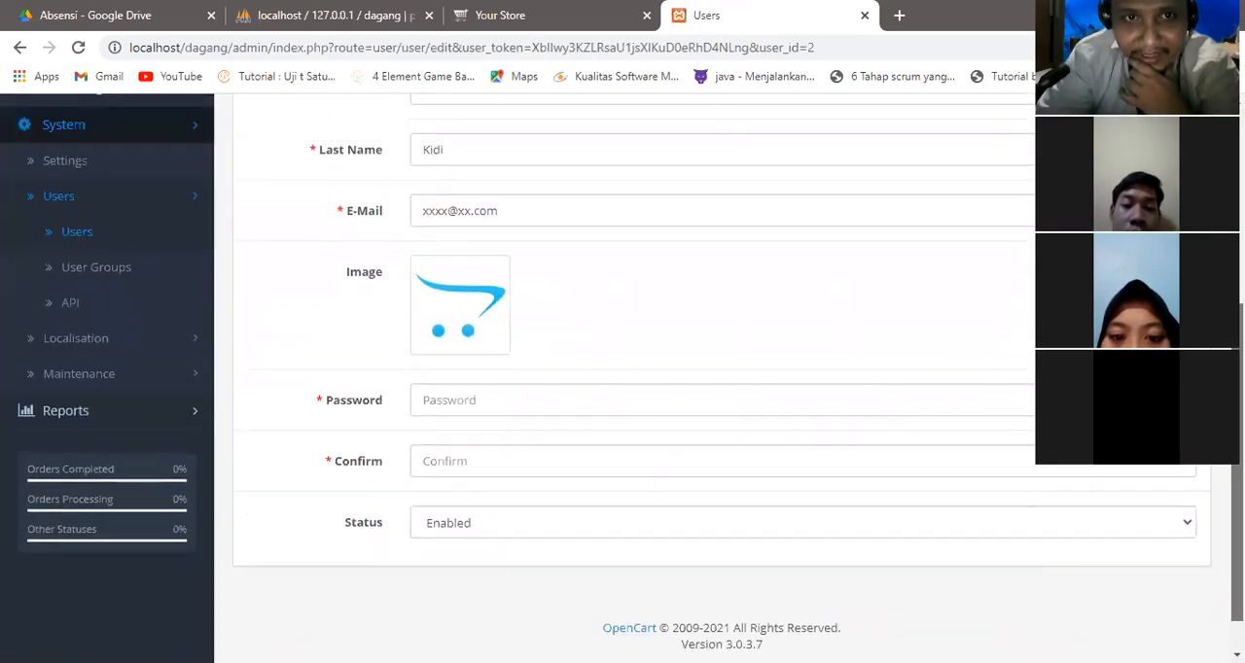
pyautogui.scroll(1, 722, 379)
pyautogui.click(722, 312)
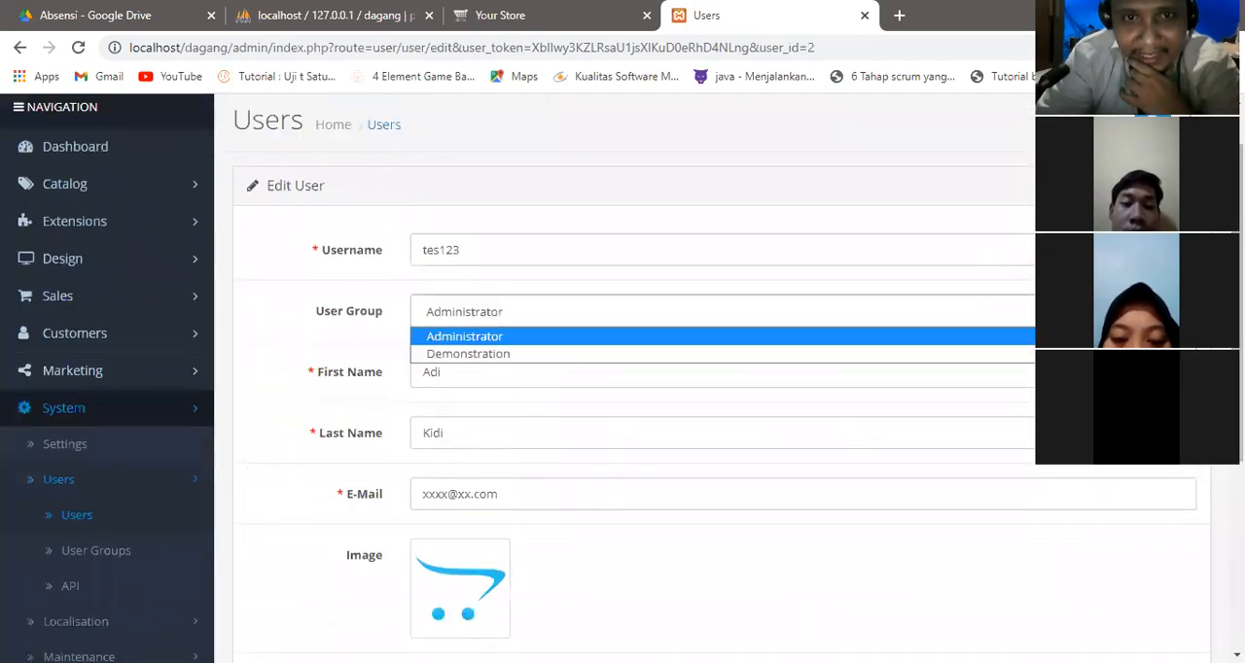
pyautogui.press('Escape')
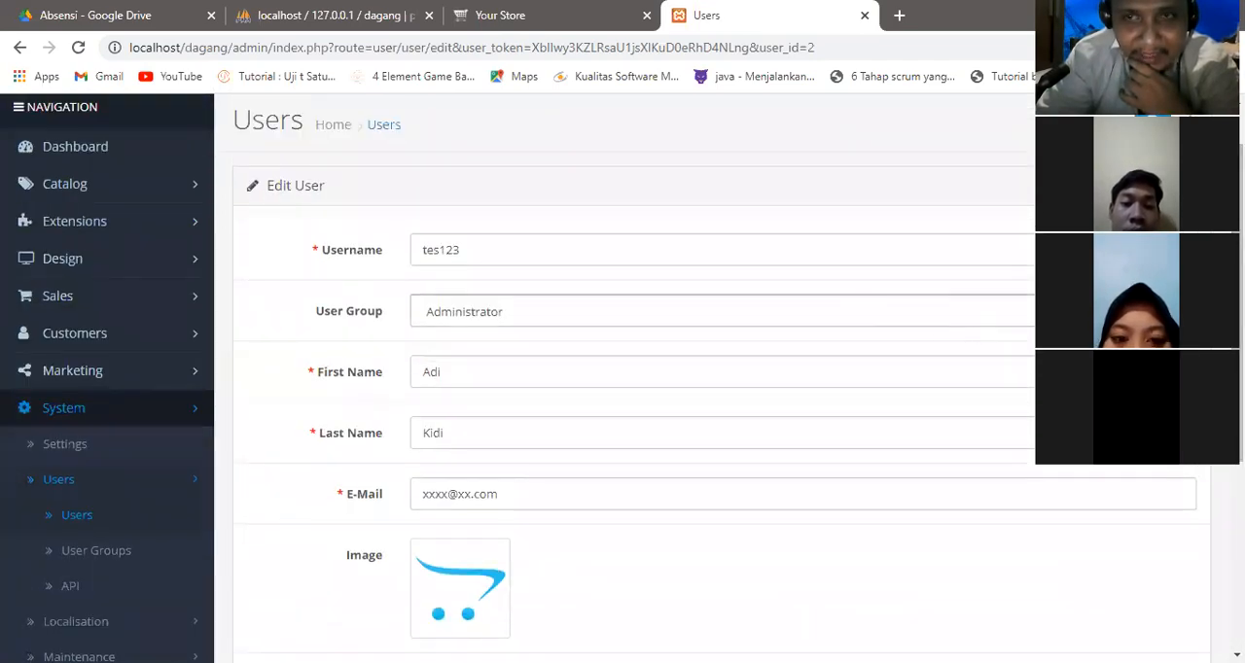
pyautogui.scroll(1, 921, 256)
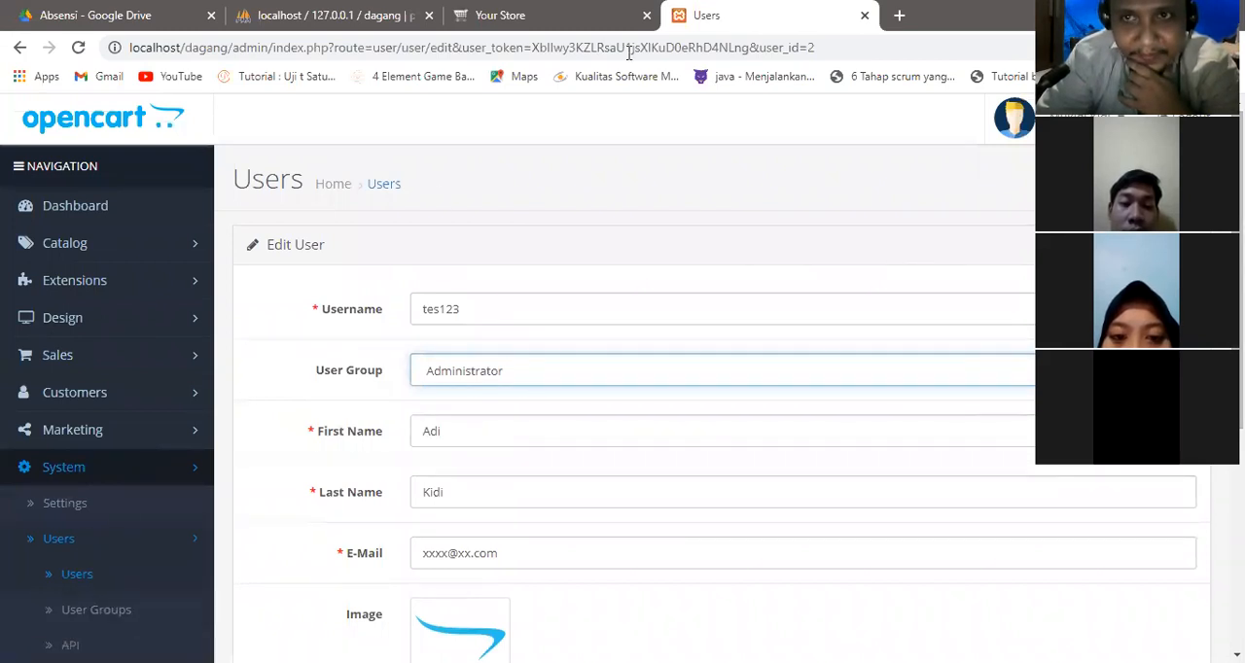
pyautogui.moveTo(1238, 243); pyautogui.dragTo(1238, 233)
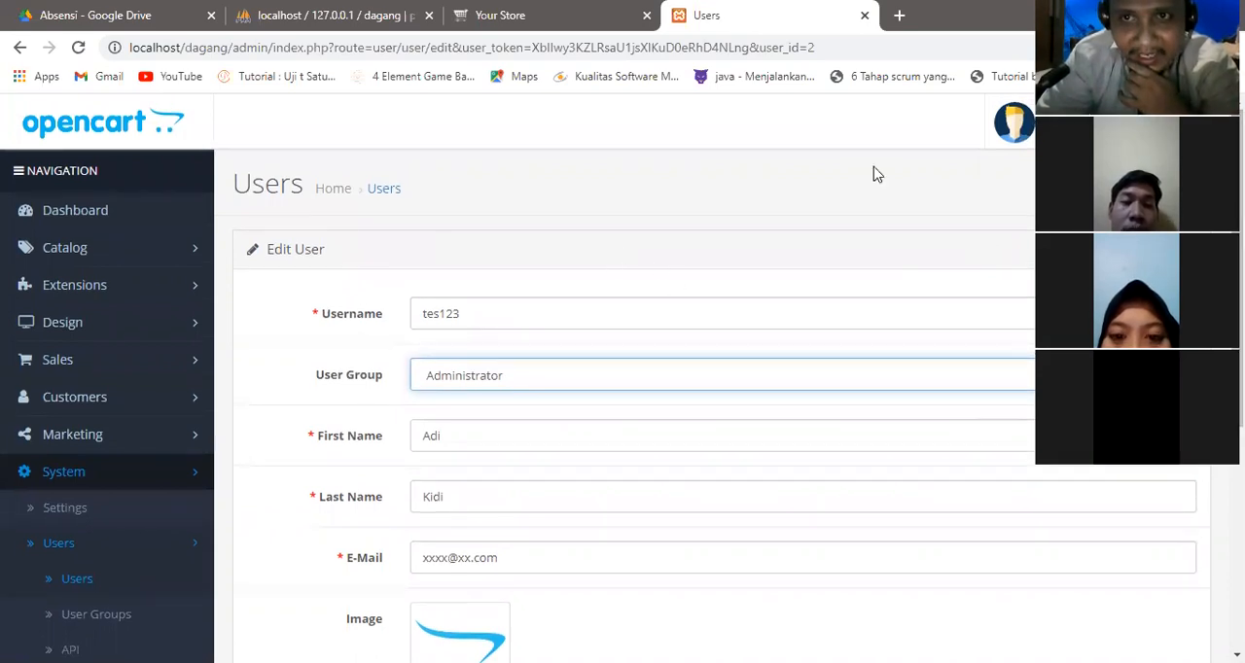
pyautogui.click(1119, 177)
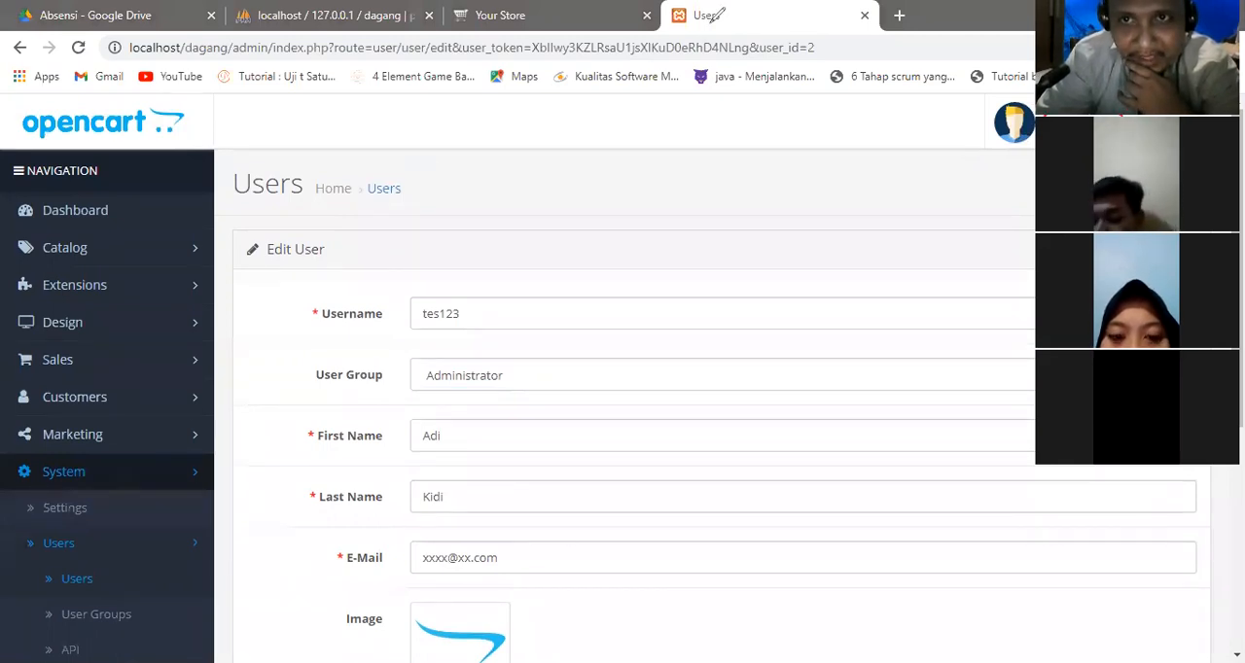
# Add a new user group and enter Owner as its name.
pyautogui.click(123, 627)
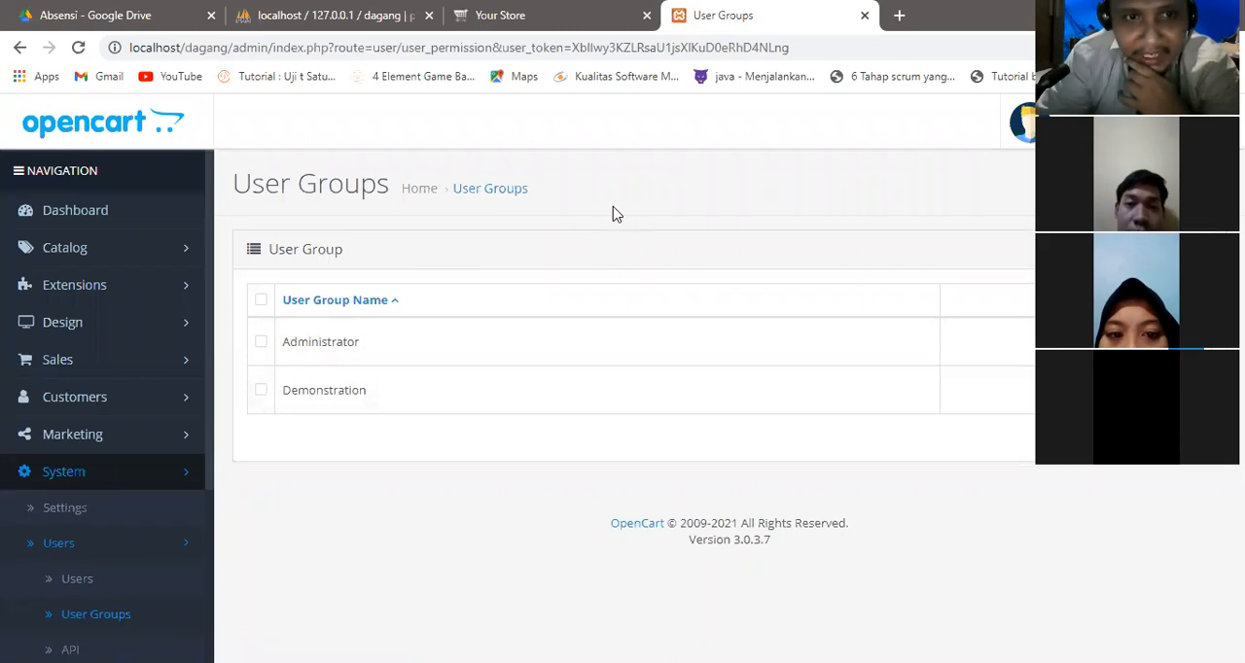
pyautogui.click(1167, 185)
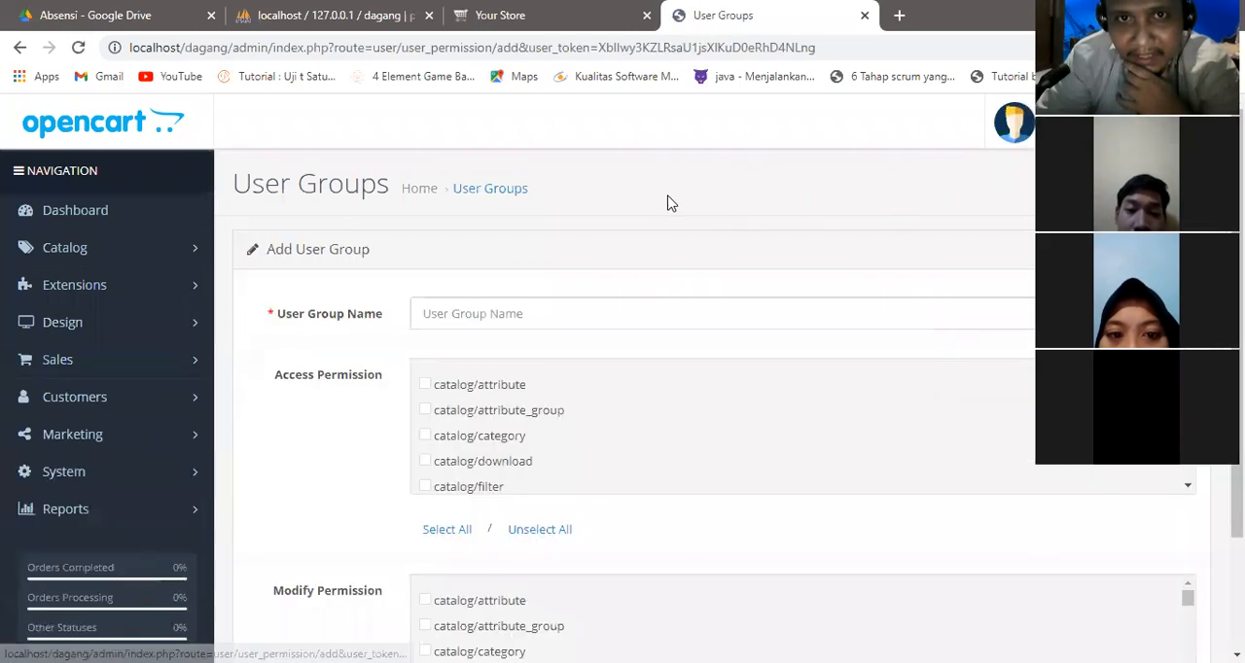
pyautogui.click(587, 313)
pyautogui.write('o')
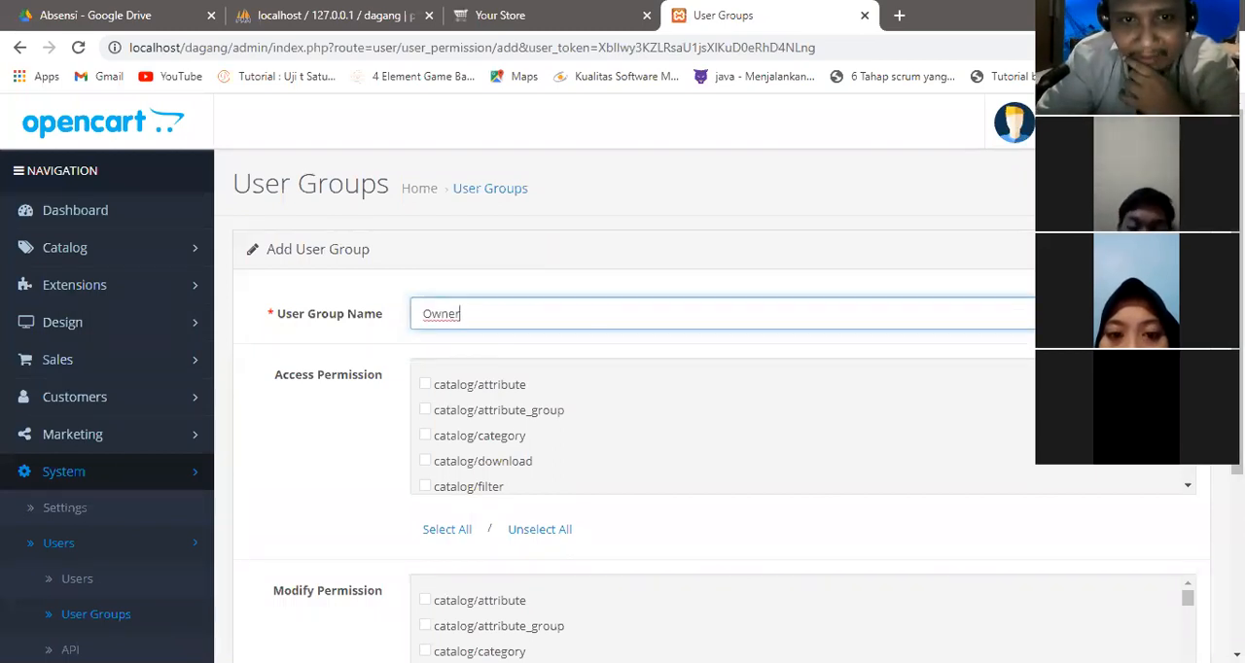
# Examine the lists of access and modify permissions available for the Owner group.
pyautogui.scroll(-15, 803, 428)
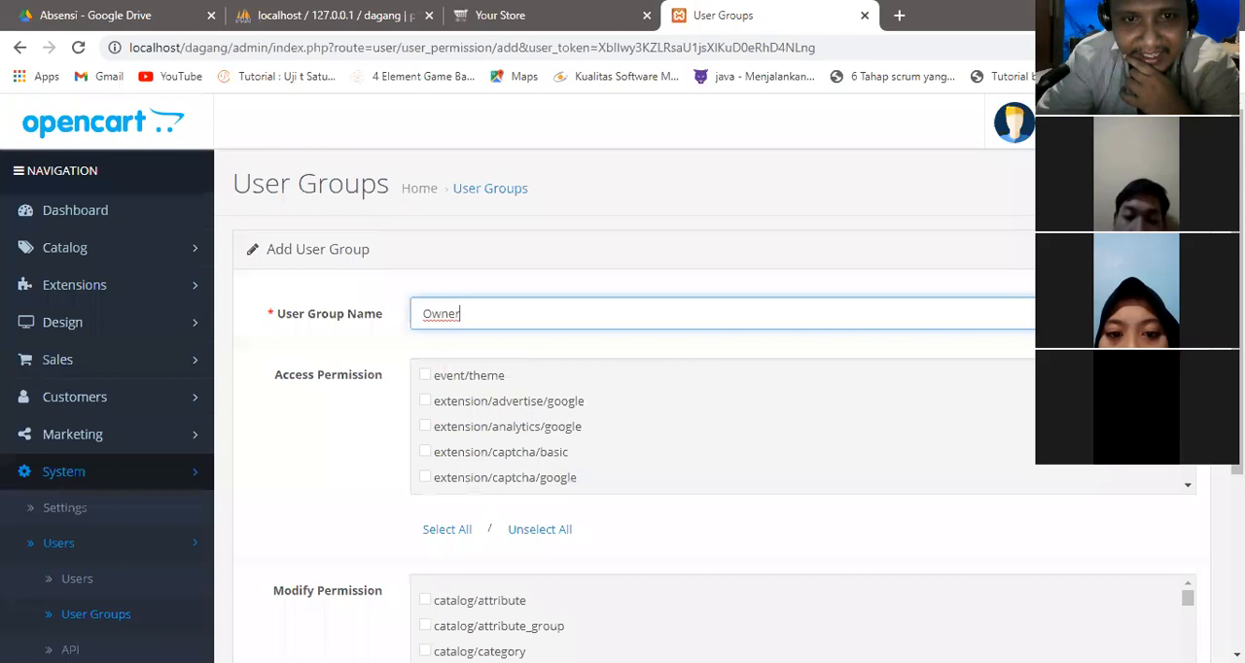
pyautogui.scroll(-3, 802, 428)
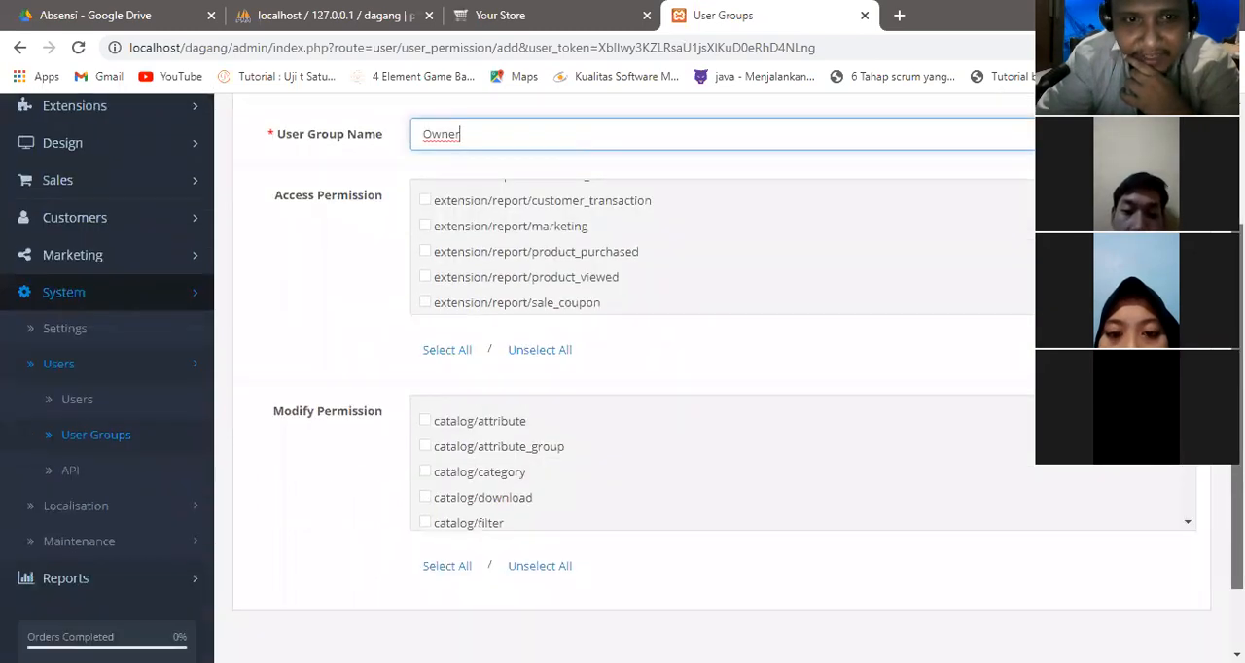
pyautogui.scroll(-20, 1189, 469)
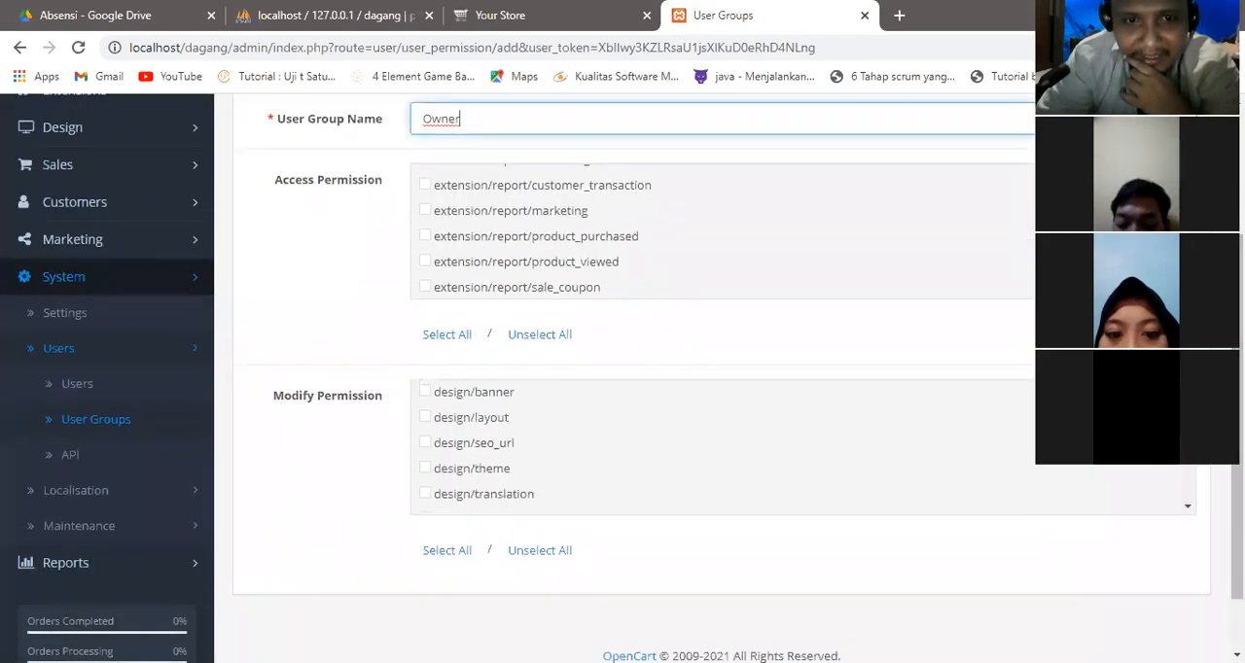
pyautogui.scroll(-20, 1188, 469)
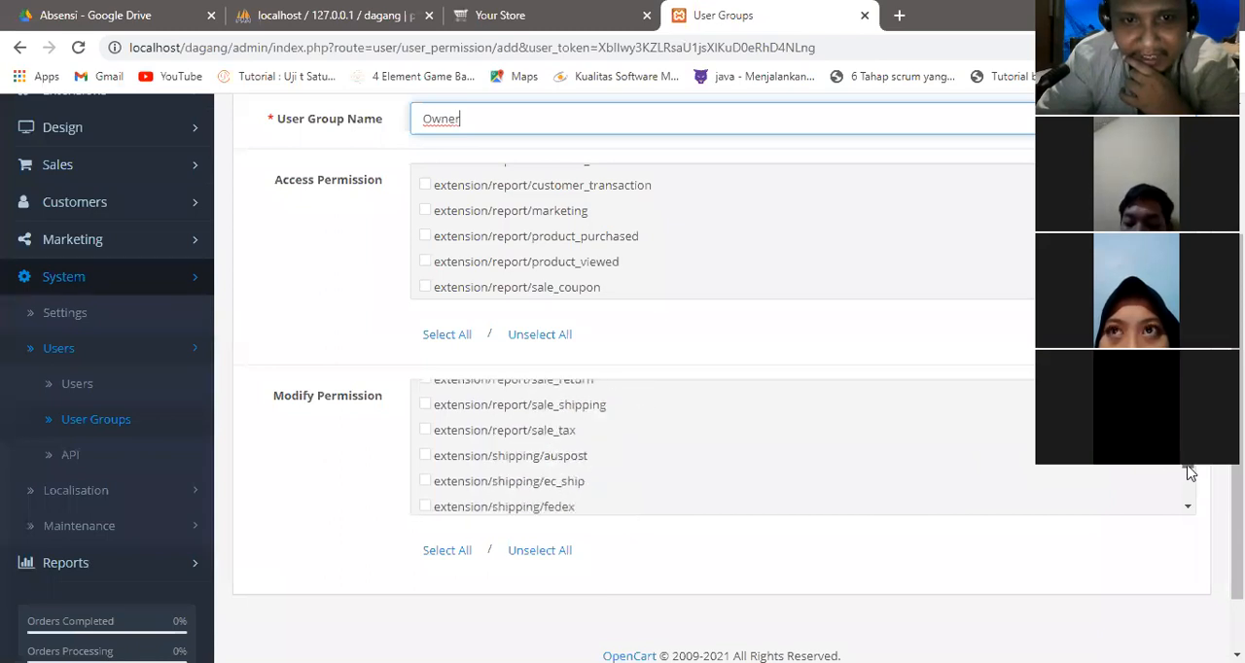
pyautogui.scroll(-10, 1189, 474)
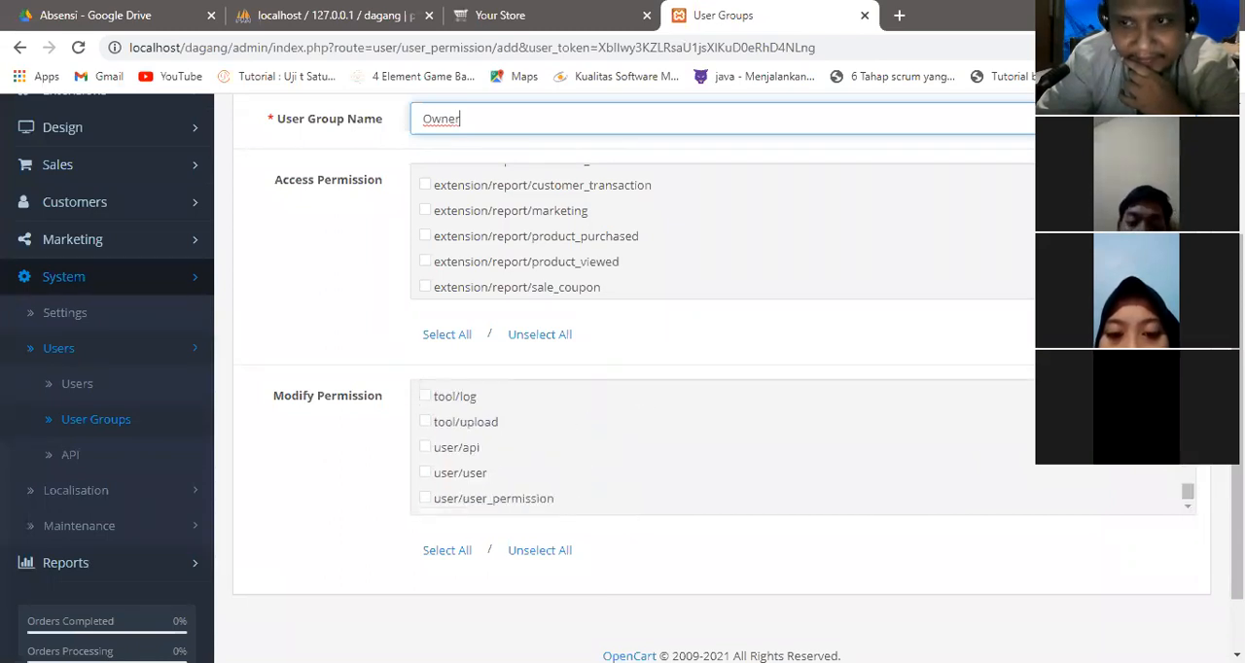
pyautogui.scroll(-2, 1189, 474)
pyautogui.scroll(1, 1189, 474)
pyautogui.scroll(4, 722, 366)
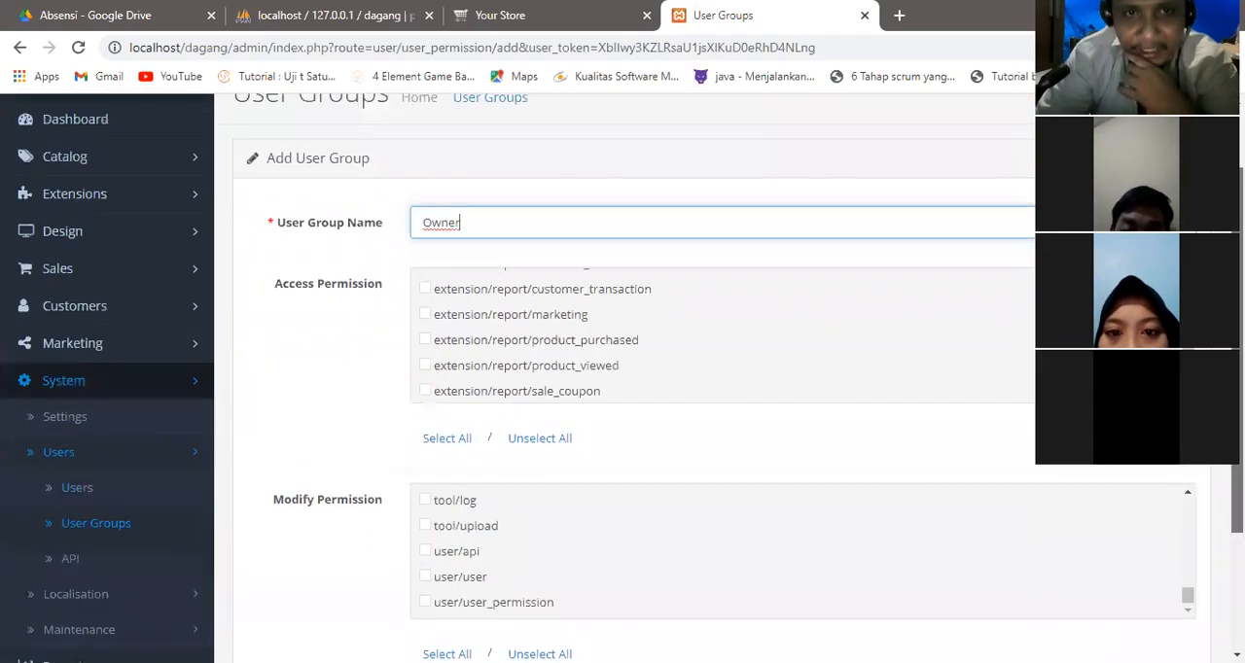
# Grant the Owner group all access and modify permissions and save the group.
pyautogui.click(456, 440)
pyautogui.scroll(-4, 784, 450)
pyautogui.click(443, 481)
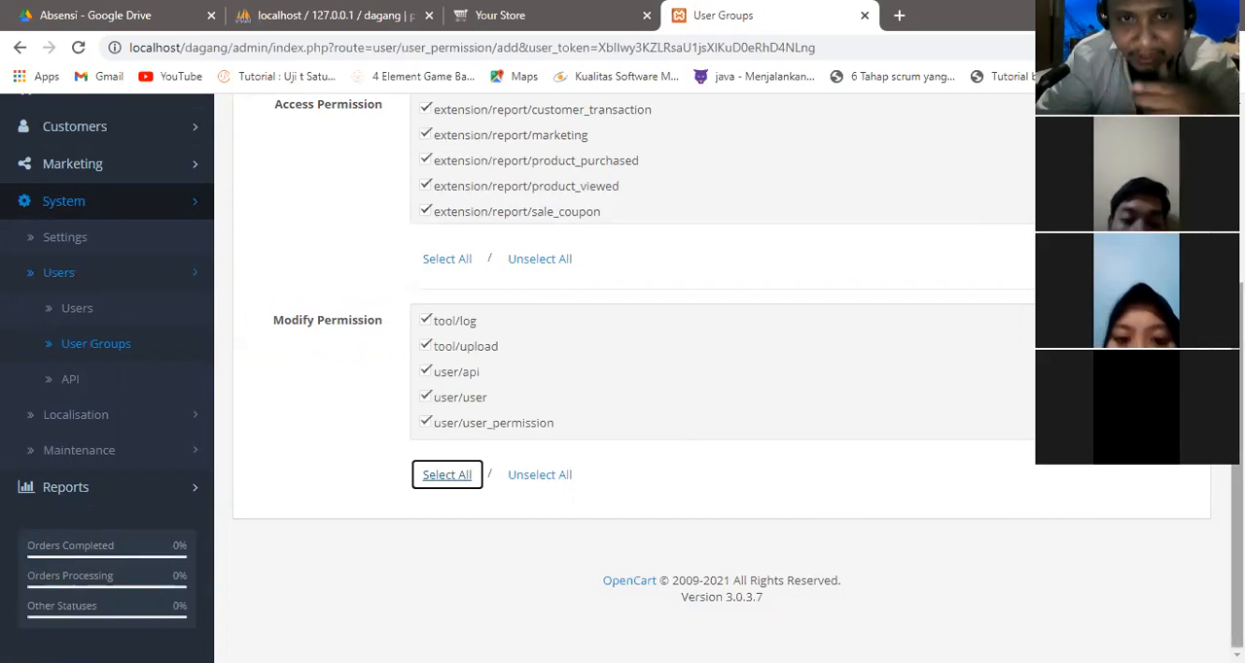
pyautogui.moveTo(1237, 496); pyautogui.dragTo(1238, 323)
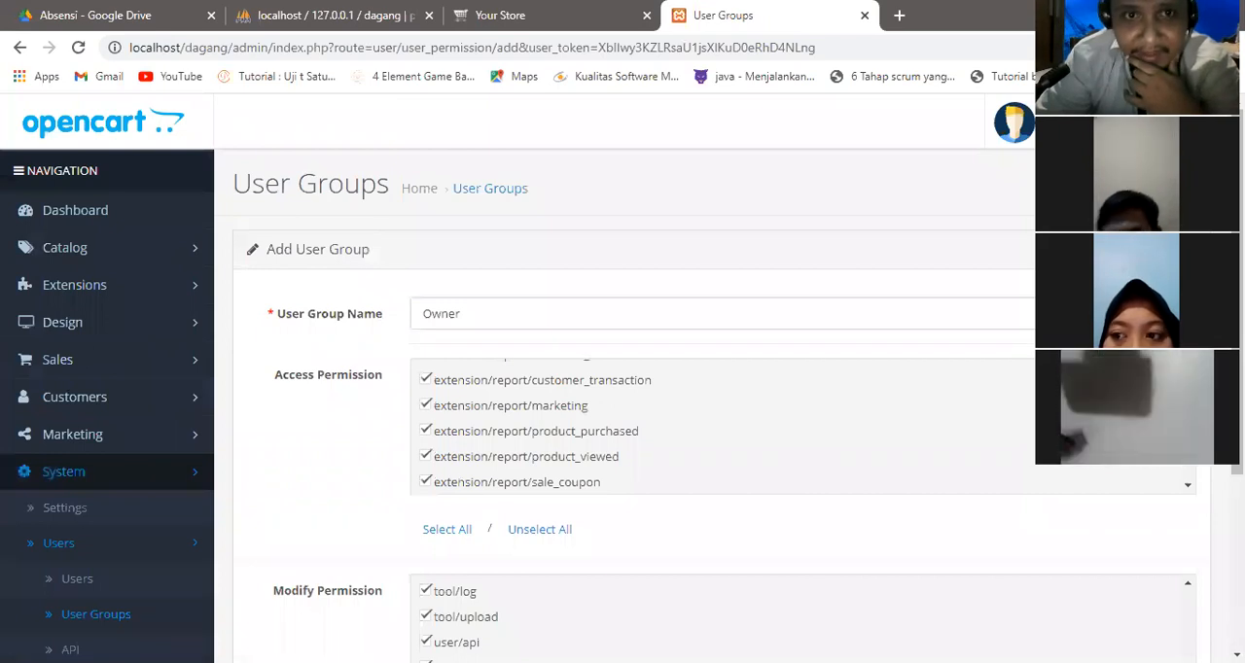
pyautogui.click(1151, 184)
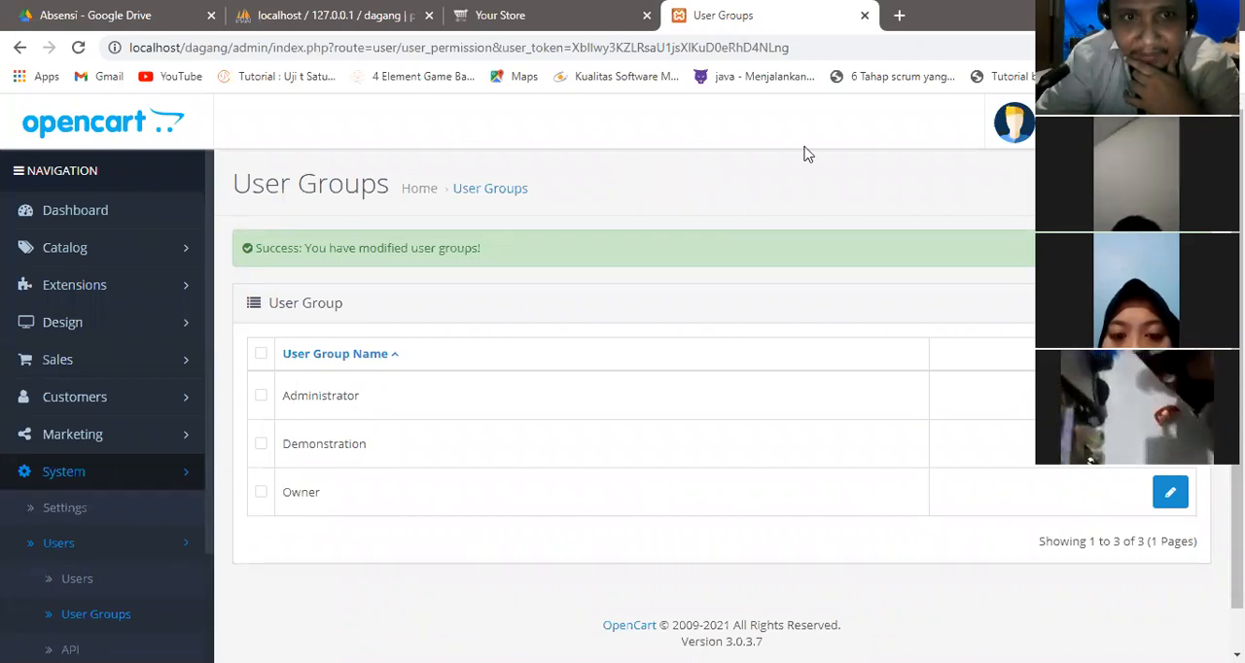
pyautogui.moveTo(326, 476)
pyautogui.mouseDown()
pyautogui.moveTo(285, 477)
pyautogui.moveTo(281, 488)
pyautogui.moveTo(326, 498)
pyautogui.moveTo(331, 472)
pyautogui.mouseUp()
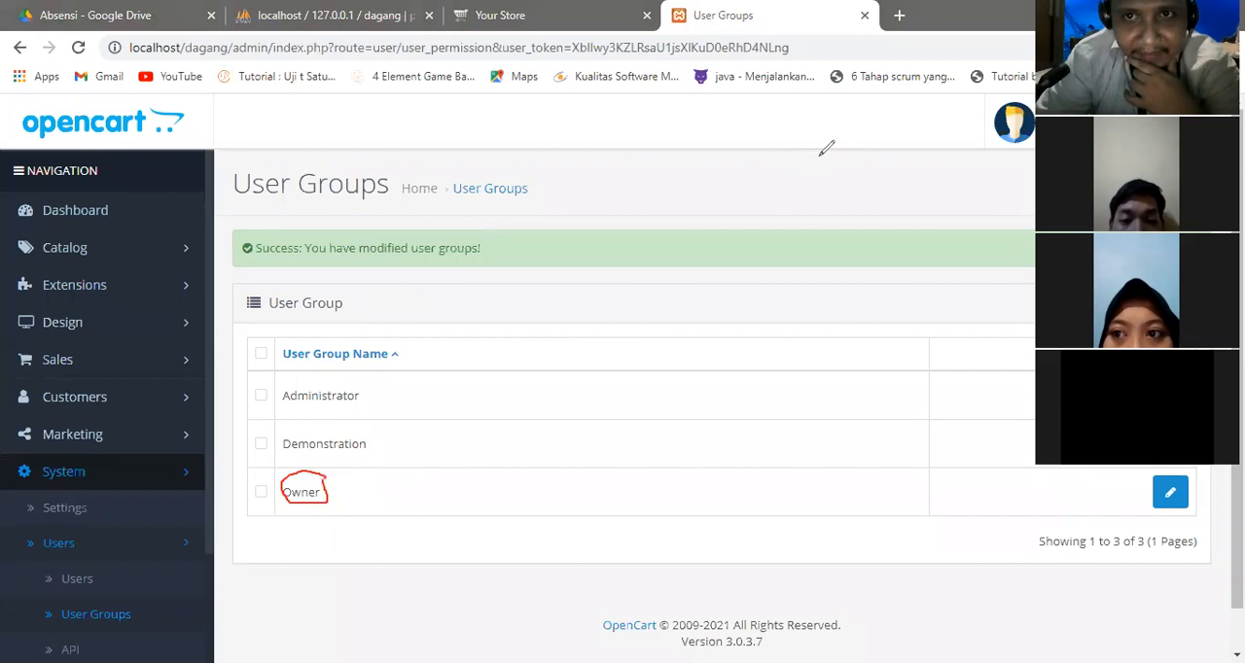
pyautogui.press('Escape')
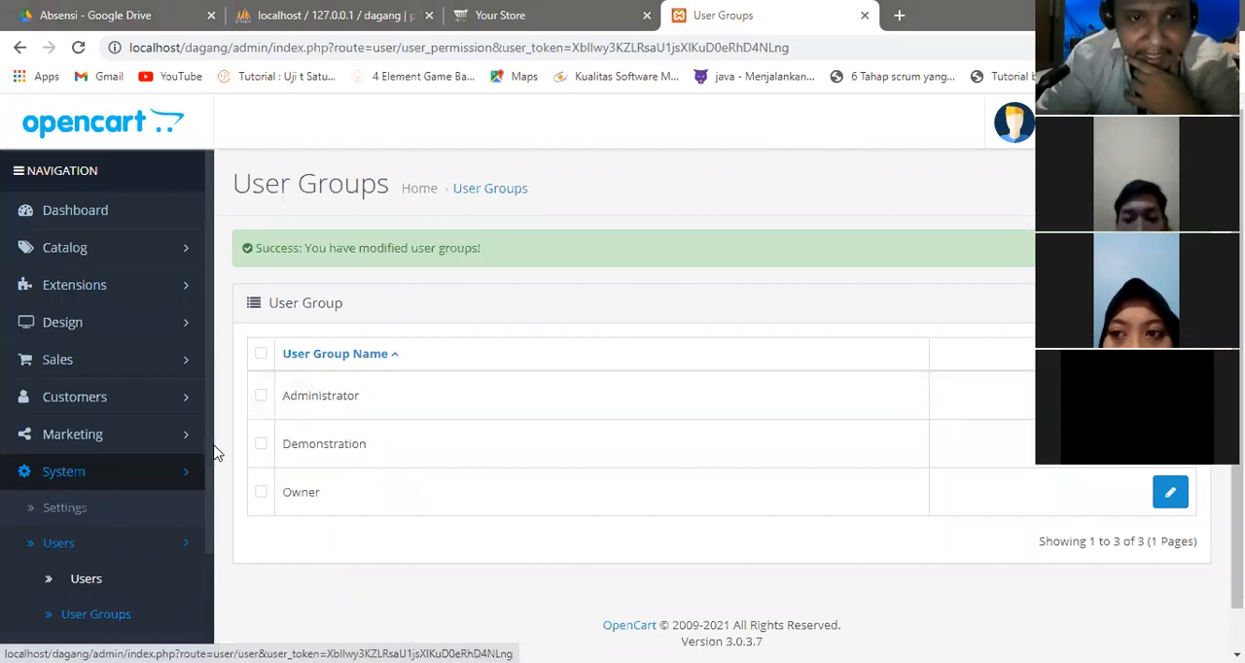
# Change the user group of the user tes123 to Owner, save the user and dismiss the success message.
pyautogui.click(86, 580)
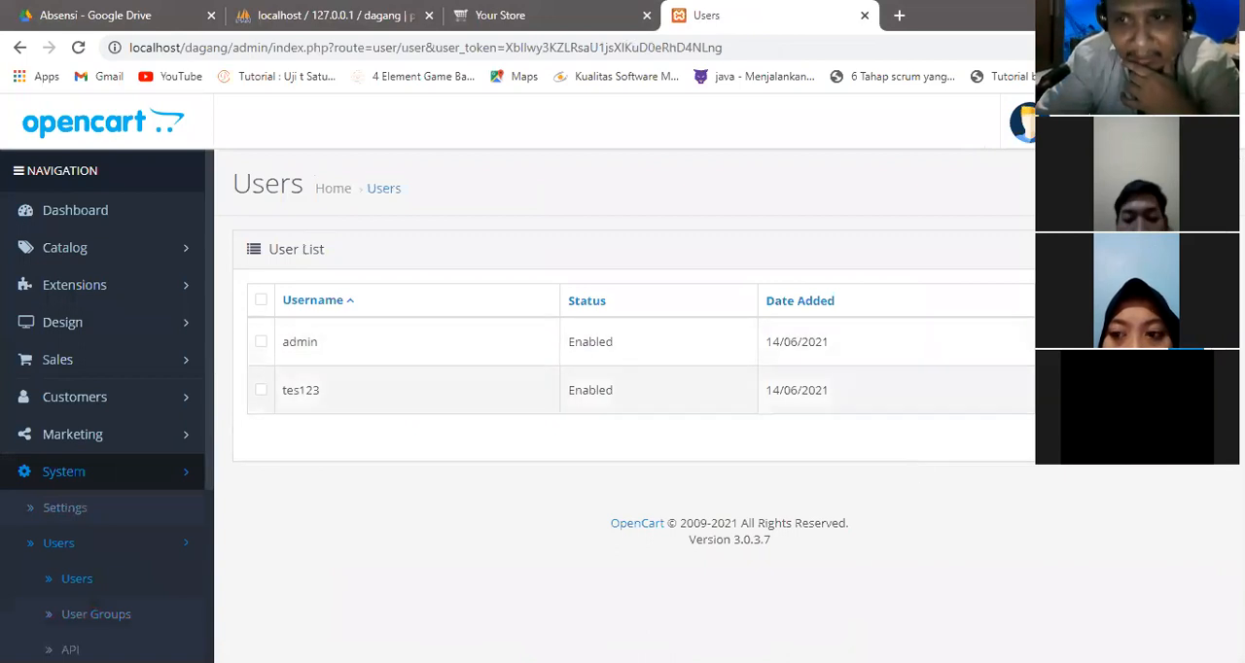
pyautogui.click(1183, 391)
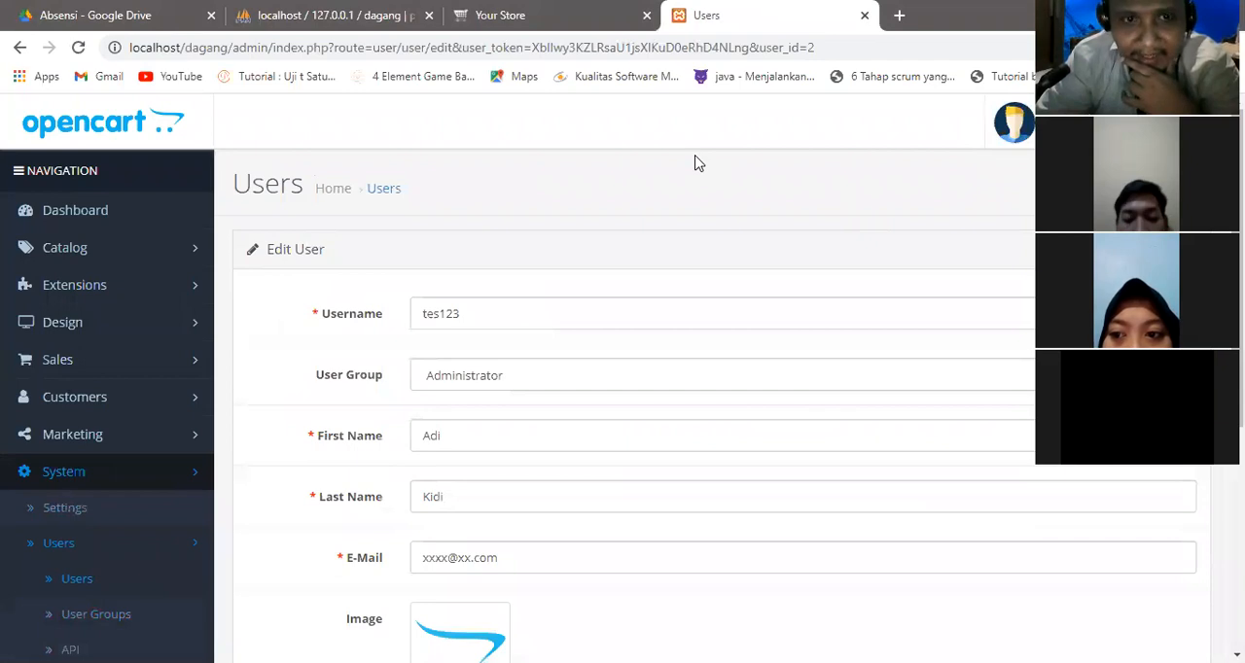
pyautogui.moveTo(446, 346)
pyautogui.mouseDown()
pyautogui.moveTo(389, 358)
pyautogui.moveTo(491, 391)
pyautogui.moveTo(508, 368)
pyautogui.moveTo(435, 354)
pyautogui.mouseUp()
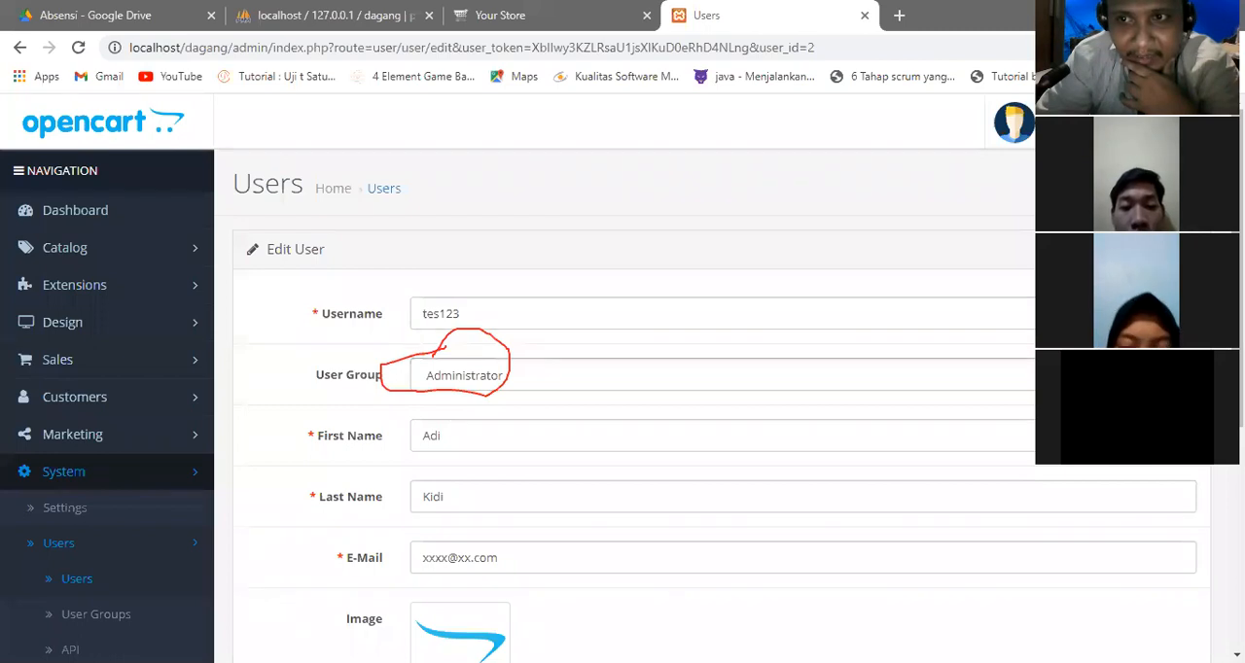
pyautogui.click(864, 375)
pyautogui.click(815, 433)
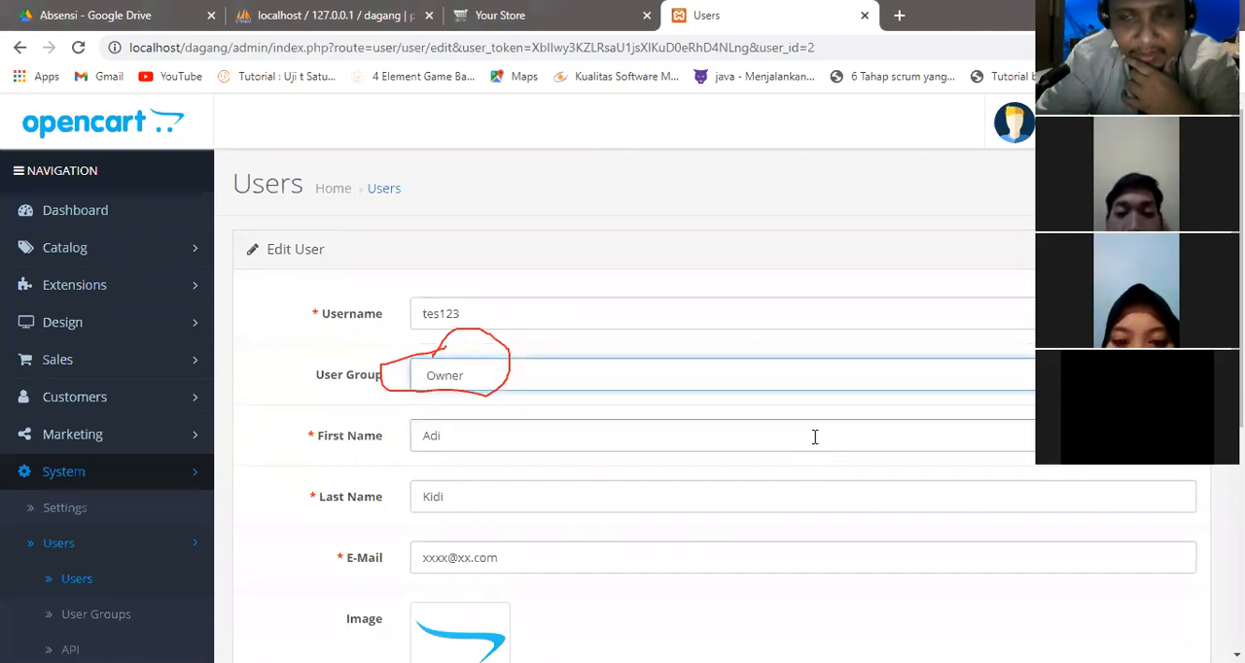
pyautogui.scroll(-1, 622, 389)
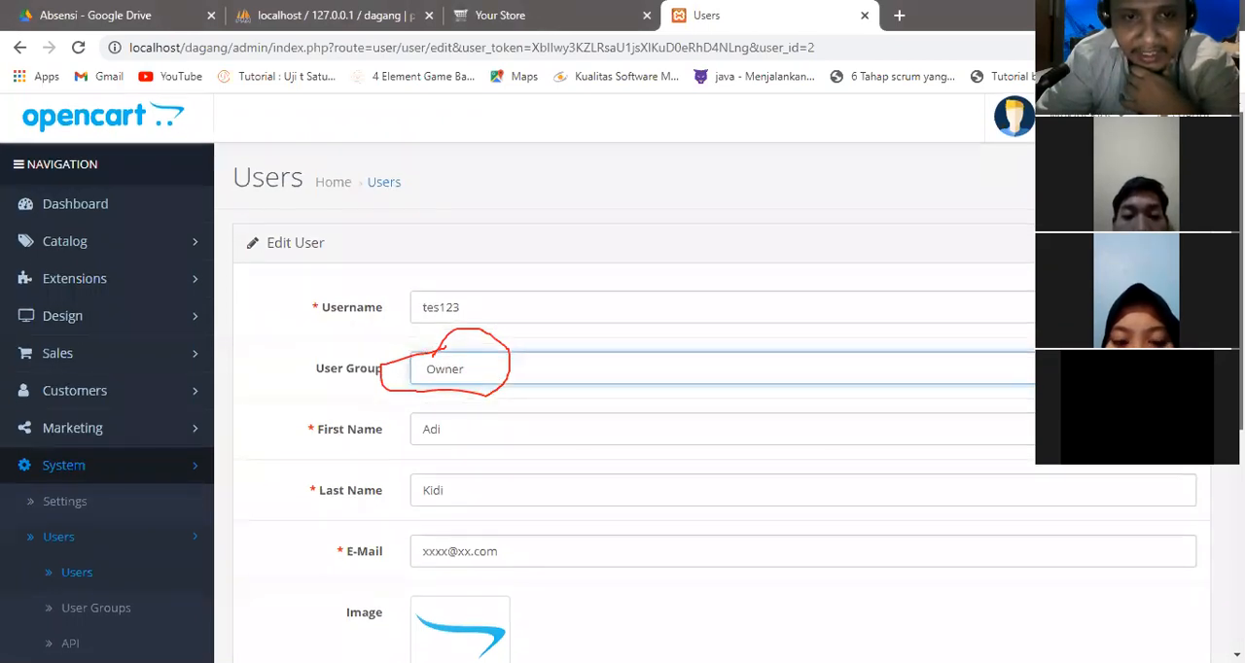
pyautogui.scroll(-1, 622, 389)
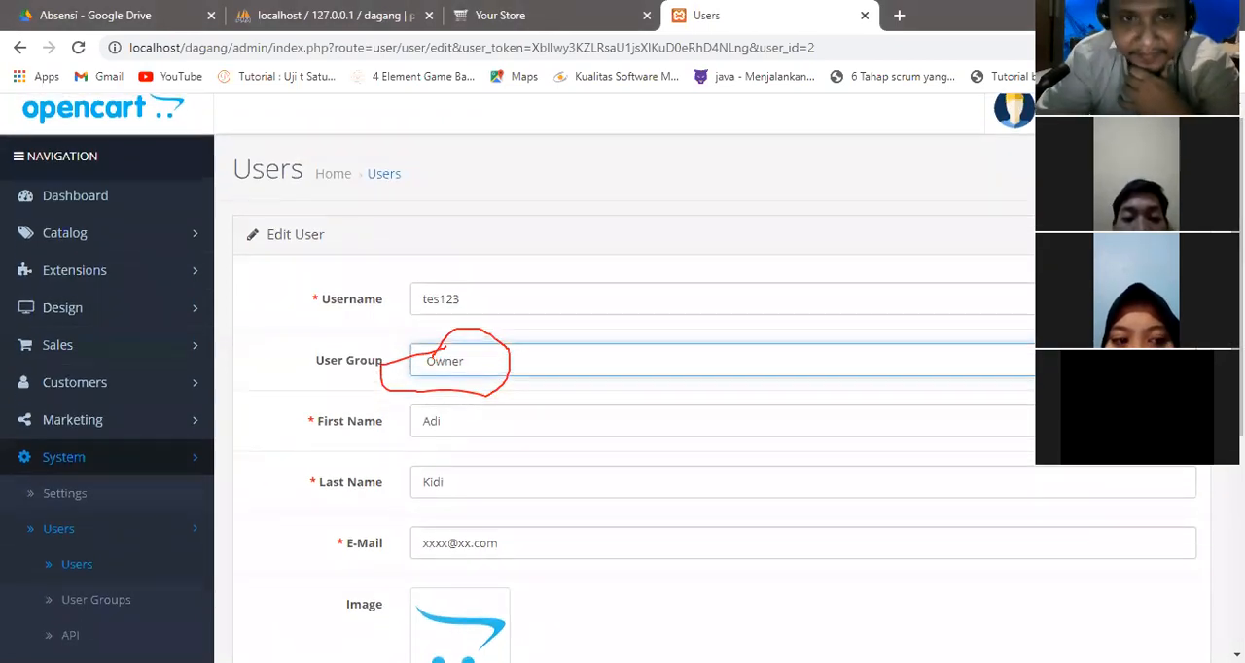
pyautogui.click(1151, 170)
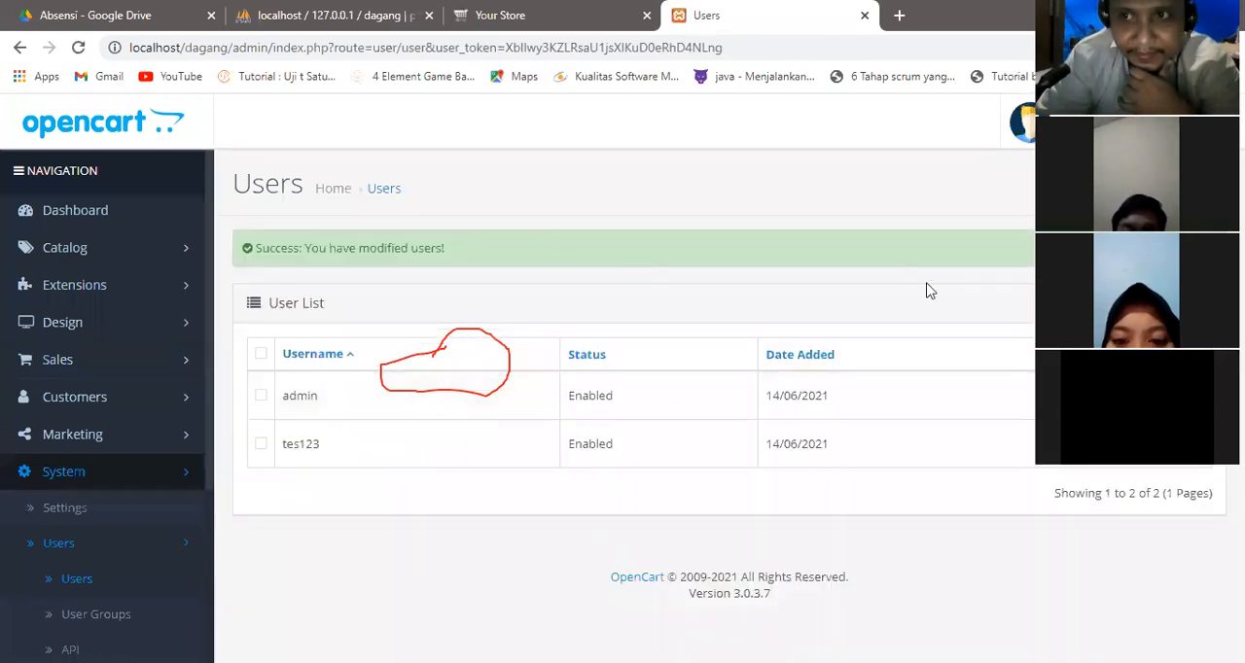
pyautogui.click(966, 51)
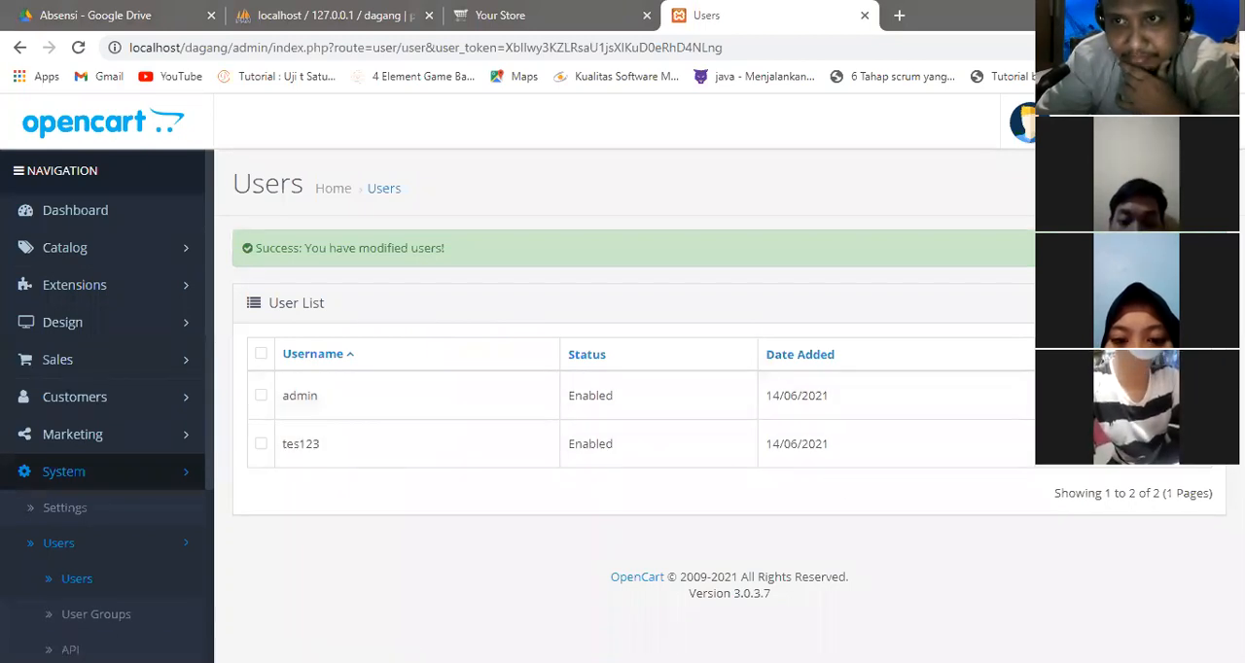
pyautogui.click(1210, 247)
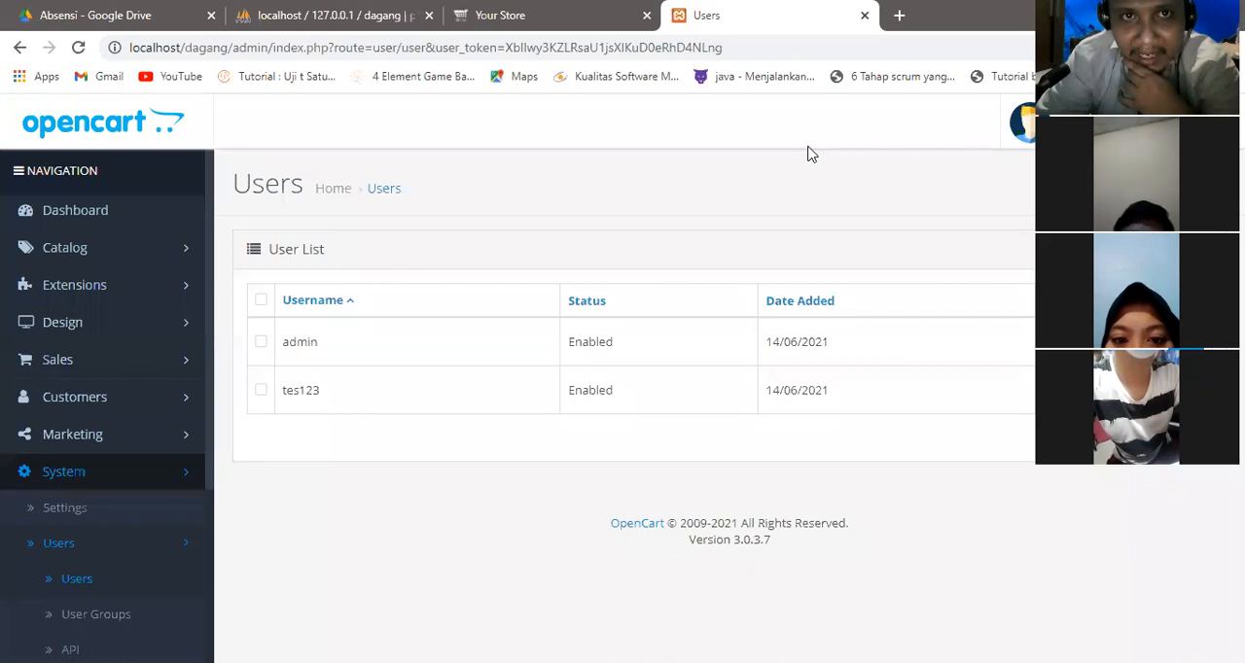
# Check the store name on the storefront, then open the profile menu with the store links in the administration.
pyautogui.click(531, 11)
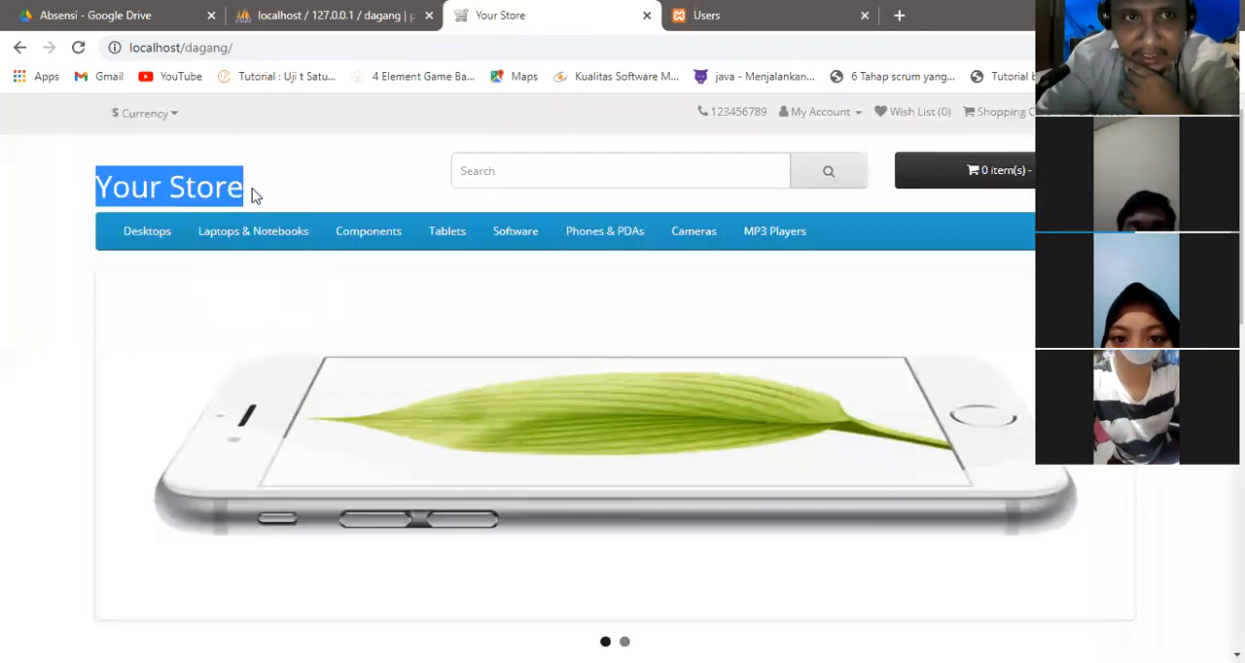
pyautogui.click(783, 11)
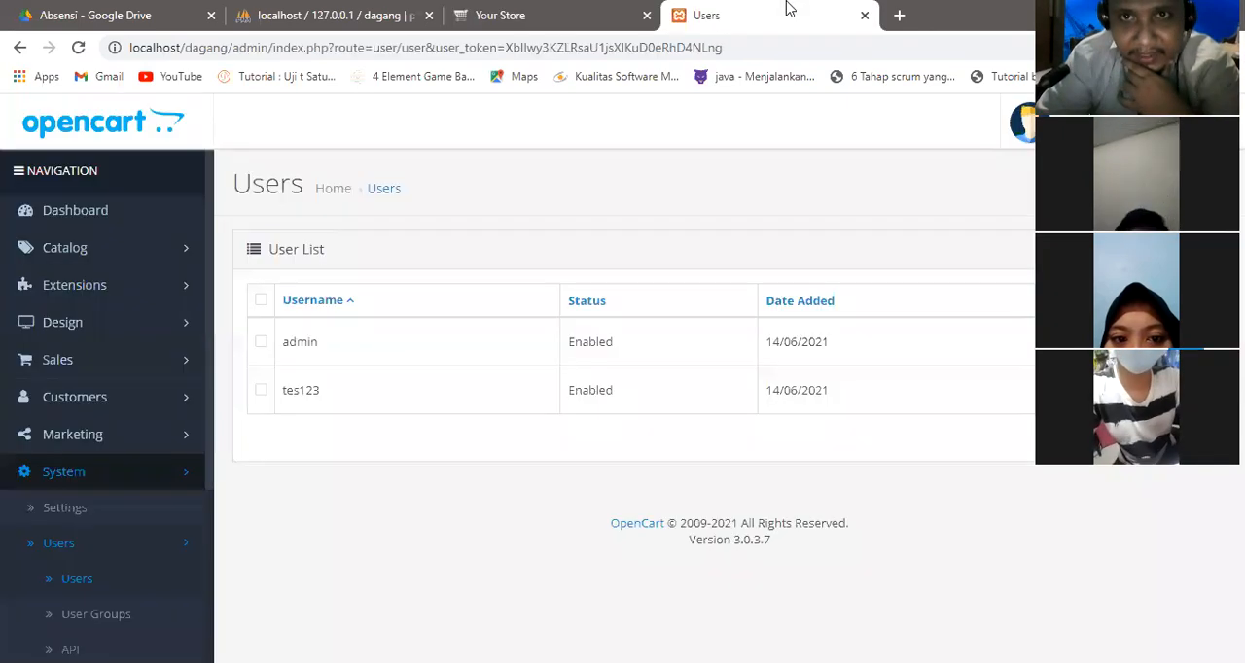
pyautogui.click(1023, 121)
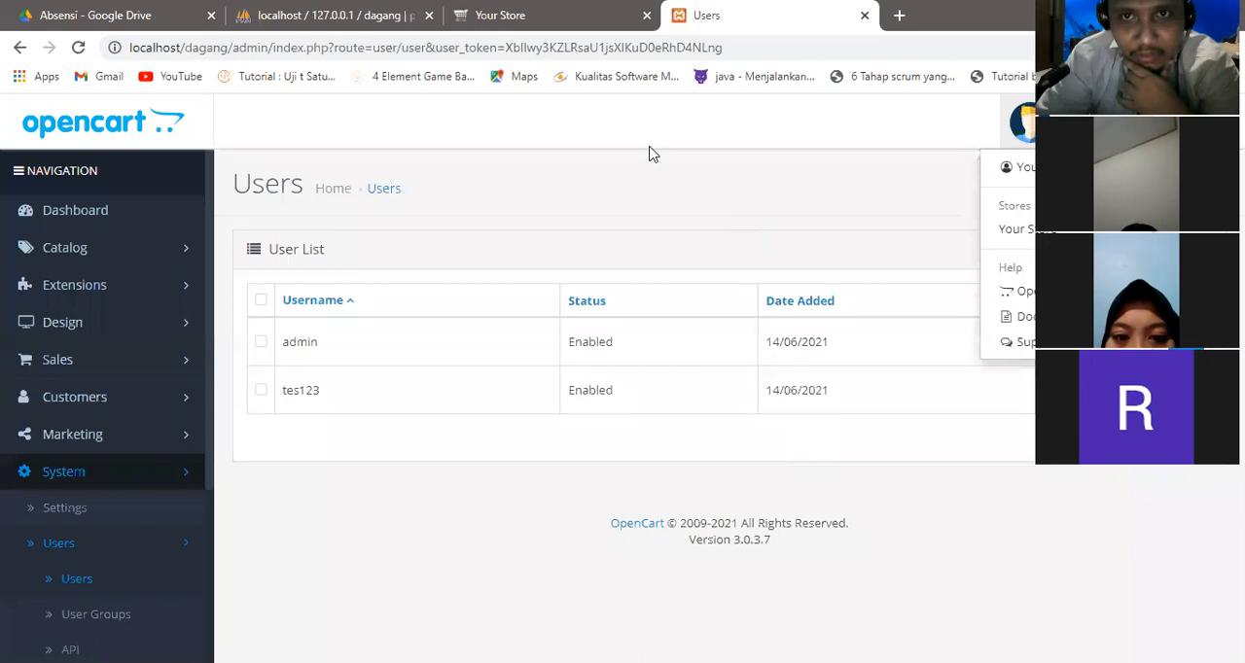
pyautogui.moveTo(1015, 211)
pyautogui.mouseDown()
pyautogui.moveTo(995, 236)
pyautogui.moveTo(1029, 251)
pyautogui.mouseUp()
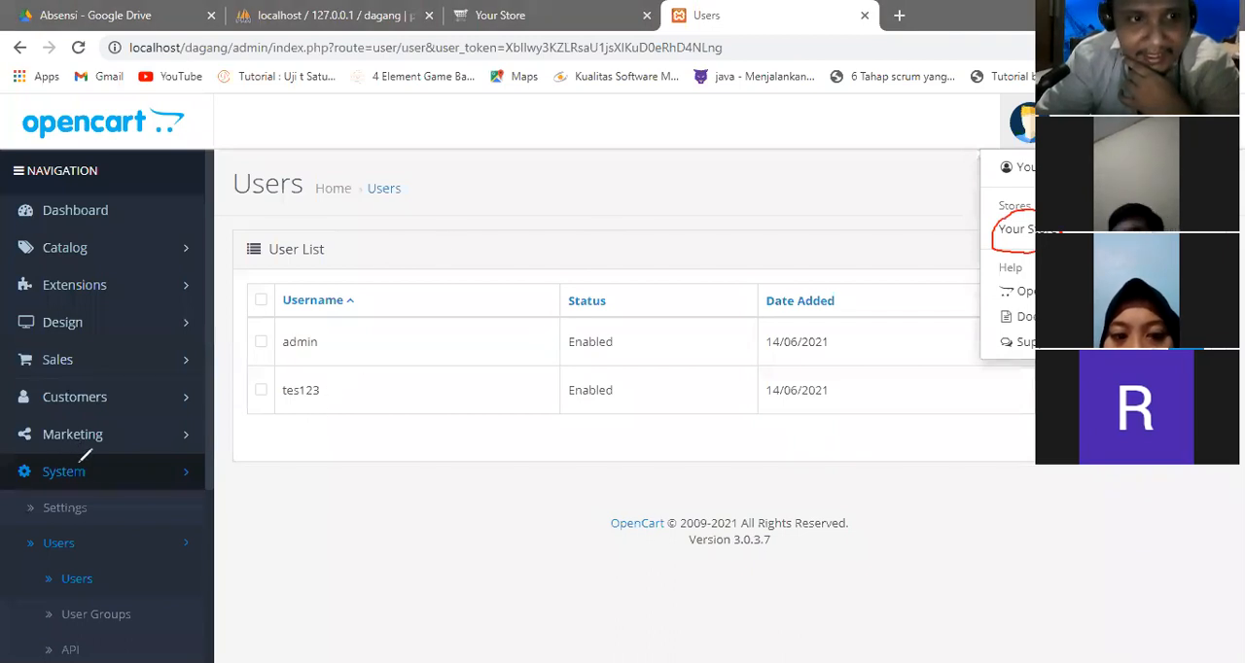
pyautogui.moveTo(51, 455)
pyautogui.mouseDown()
pyautogui.moveTo(39, 479)
pyautogui.moveTo(97, 479)
pyautogui.moveTo(74, 455)
pyautogui.mouseUp()
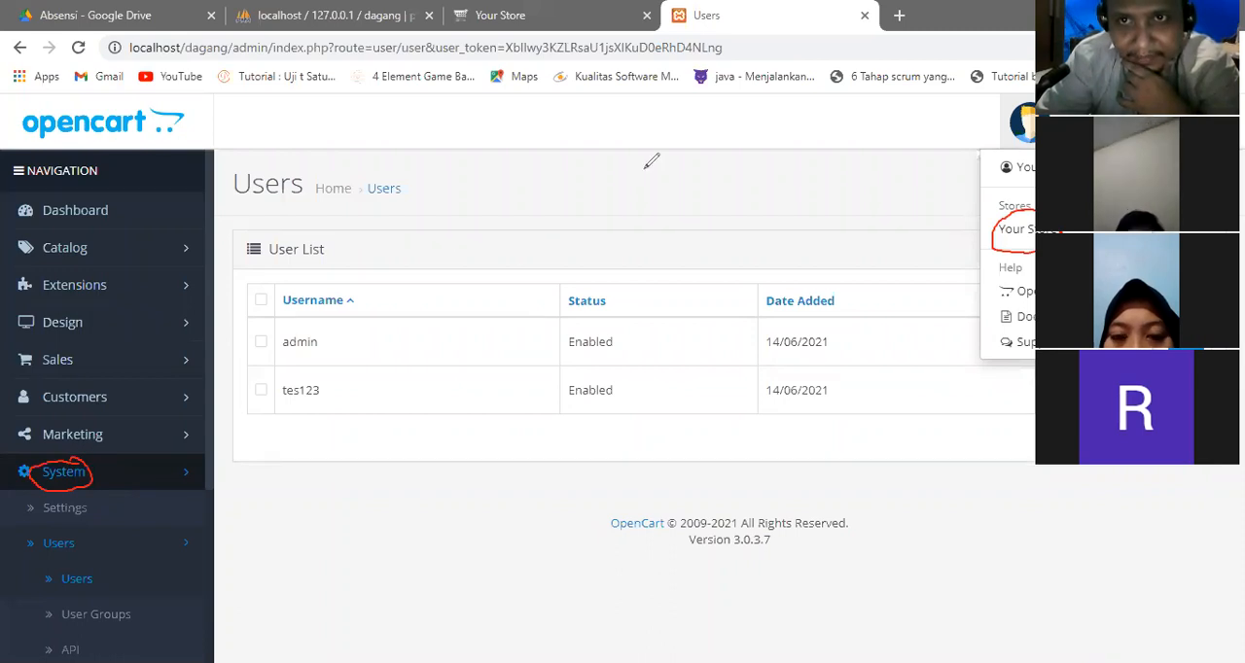
# Open the store list in the system settings and edit the default store Your Store.
pyautogui.press('Escape')
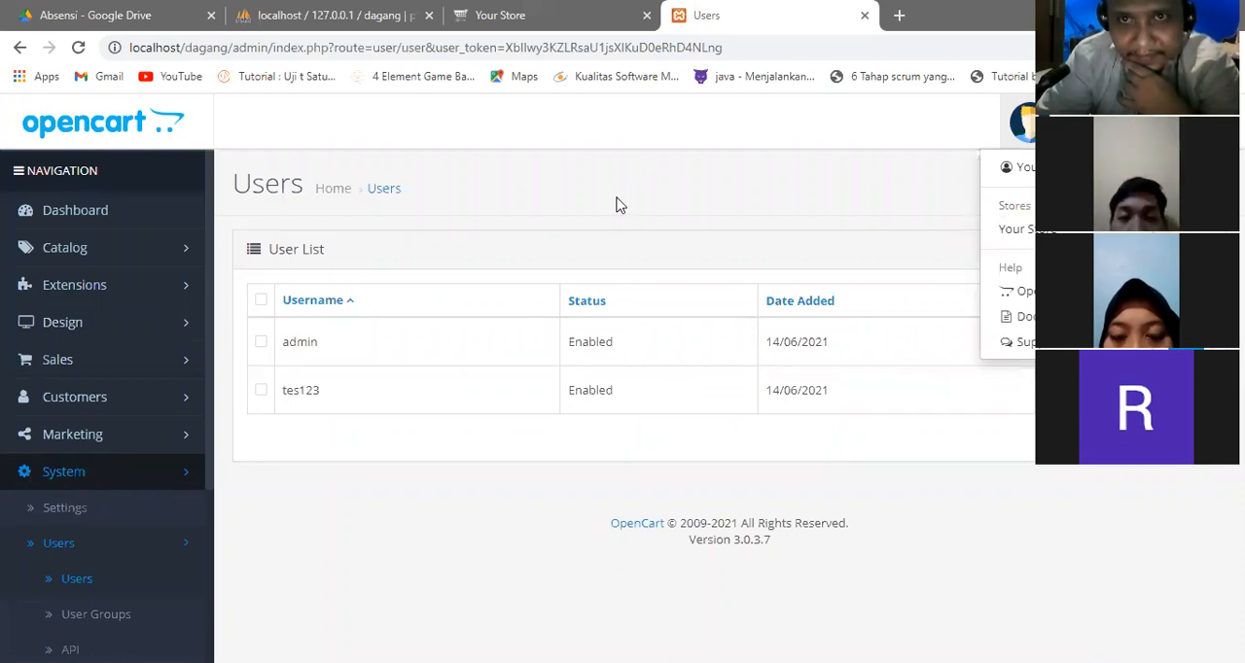
pyautogui.click(112, 473)
pyautogui.click(184, 473)
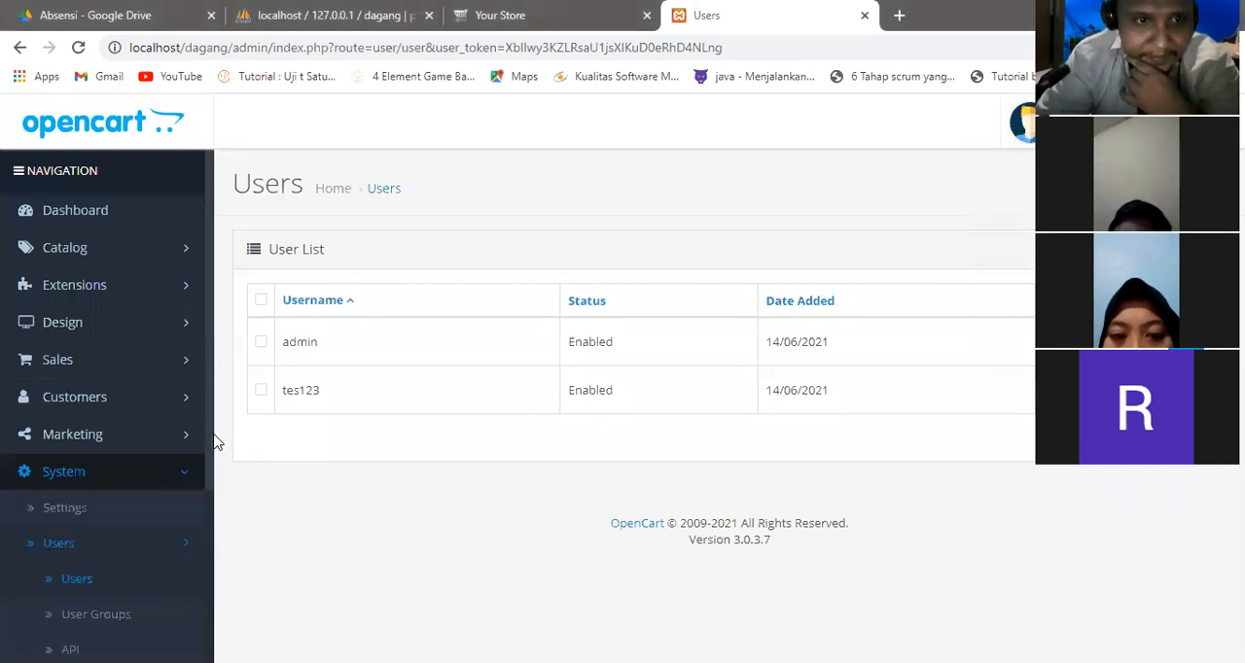
pyautogui.scroll(-3, 207, 496)
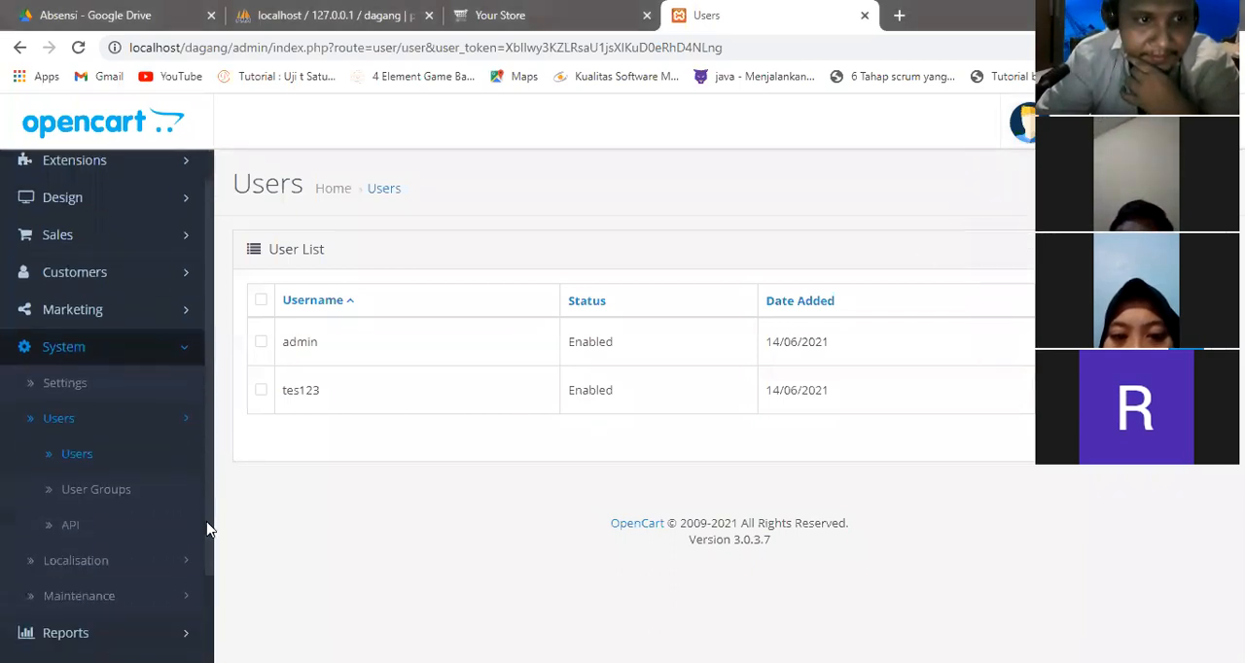
pyautogui.click(67, 387)
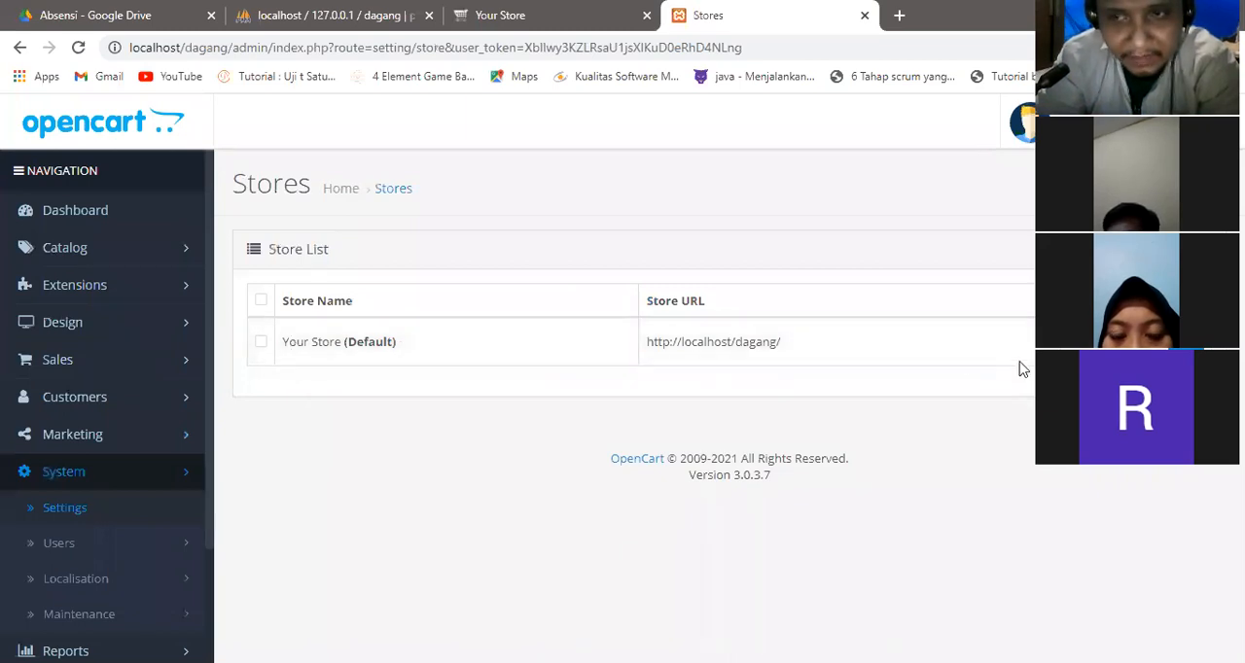
pyautogui.click(1170, 185)
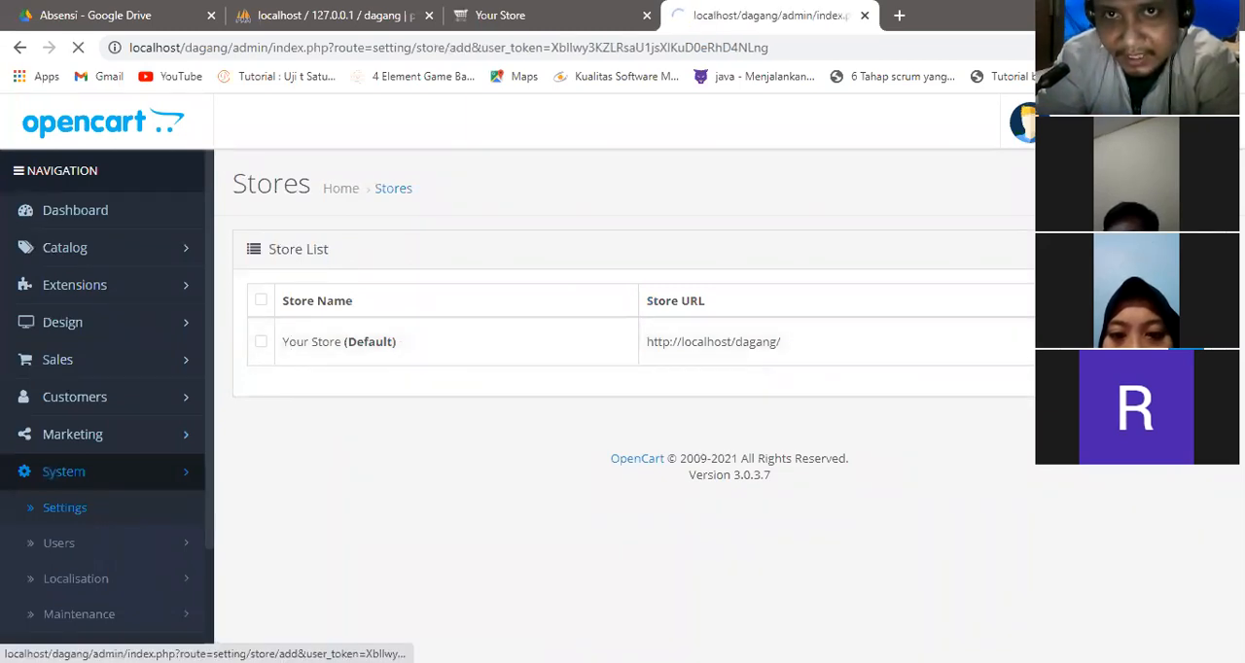
pyautogui.click(394, 190)
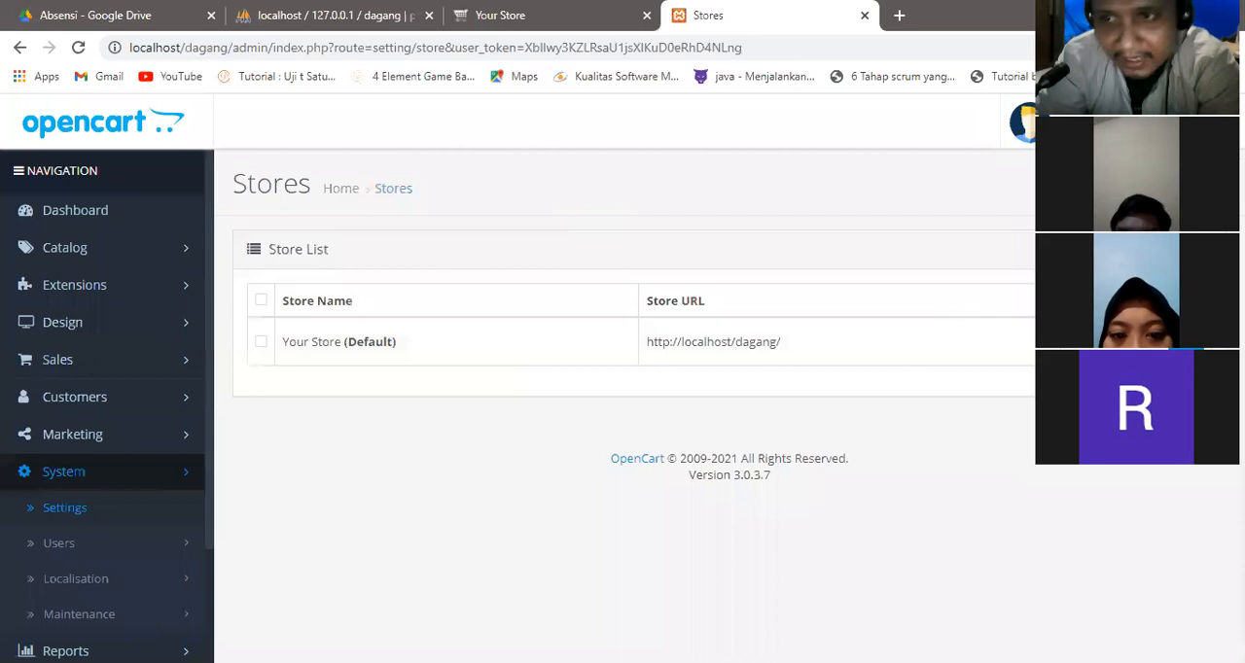
pyautogui.click(1172, 341)
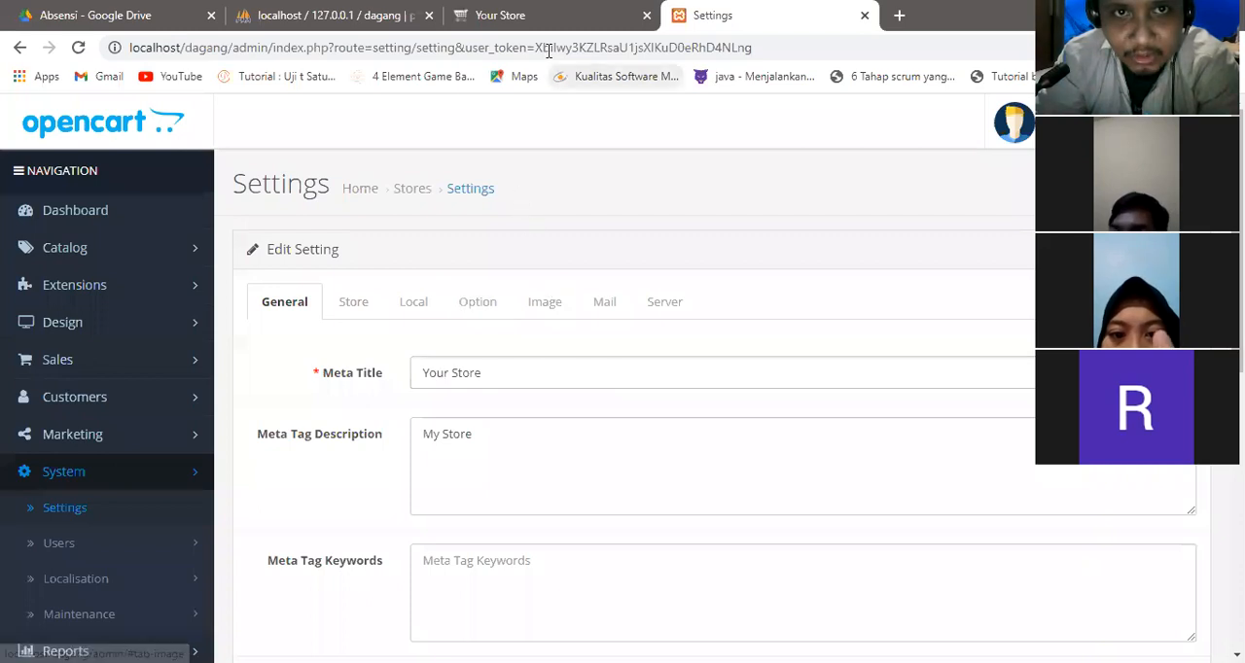
# Check the storefront's page title, then set the default store's meta title to Lapak Online.
pyautogui.click(528, 12)
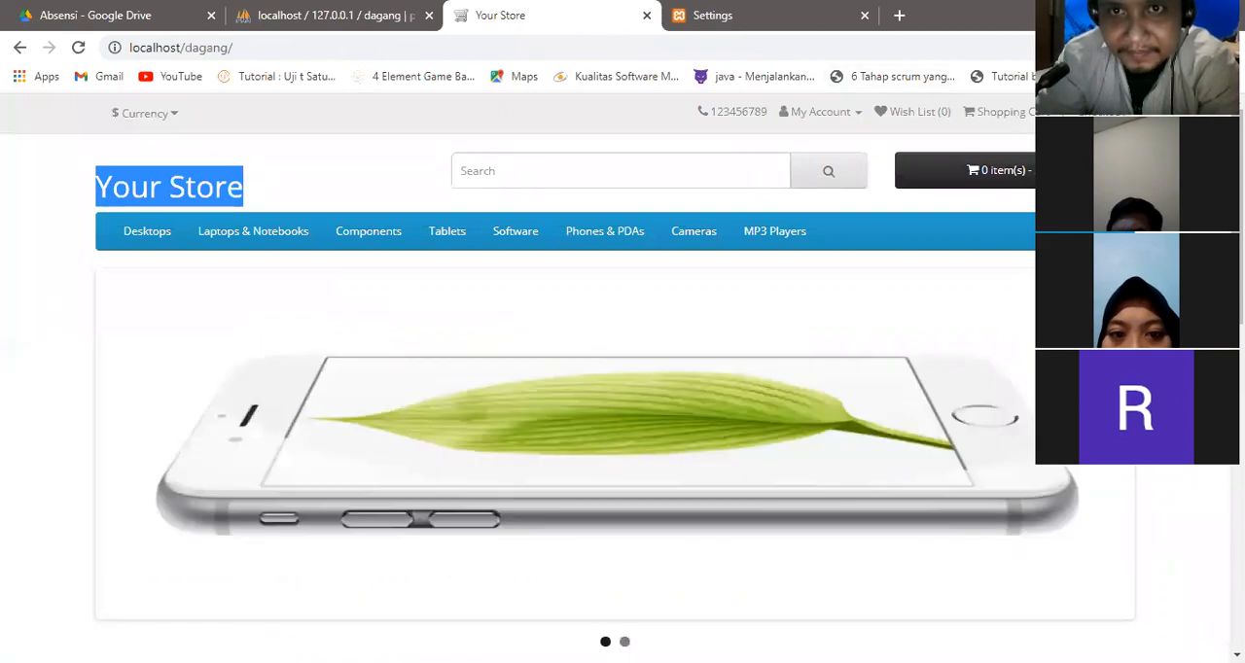
pyautogui.moveTo(538, 20)
pyautogui.mouseDown()
pyautogui.moveTo(481, 8)
pyautogui.moveTo(461, 21)
pyautogui.moveTo(533, 18)
pyautogui.mouseUp()
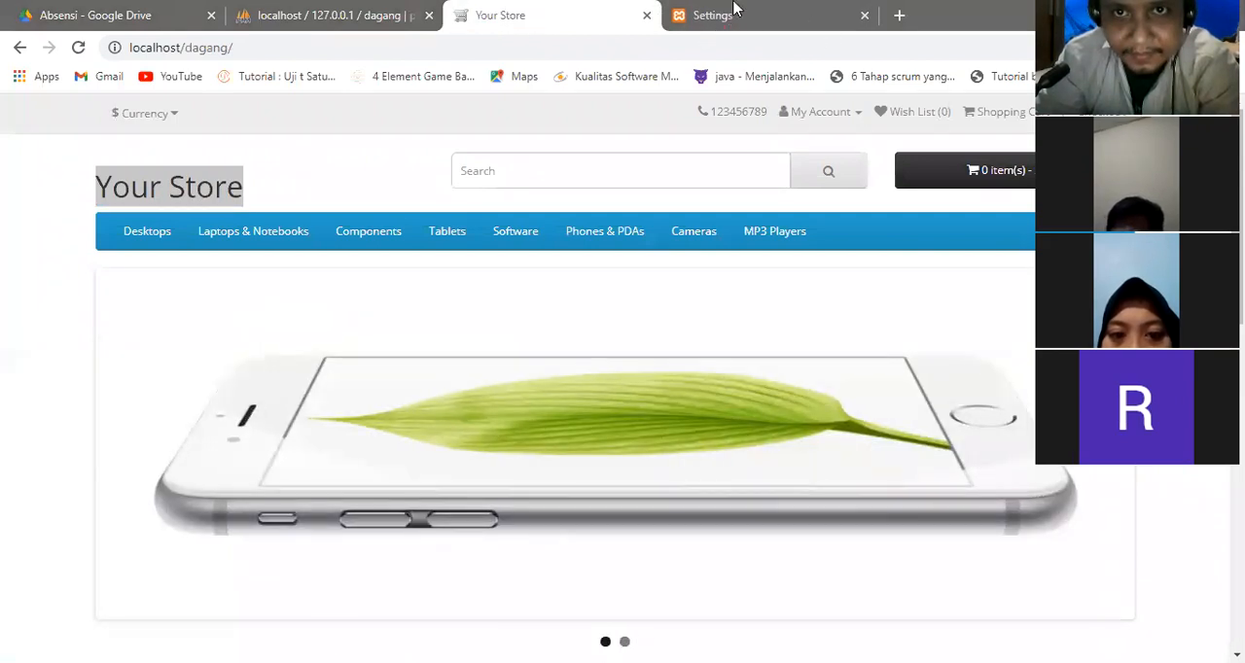
pyautogui.click(802, 27)
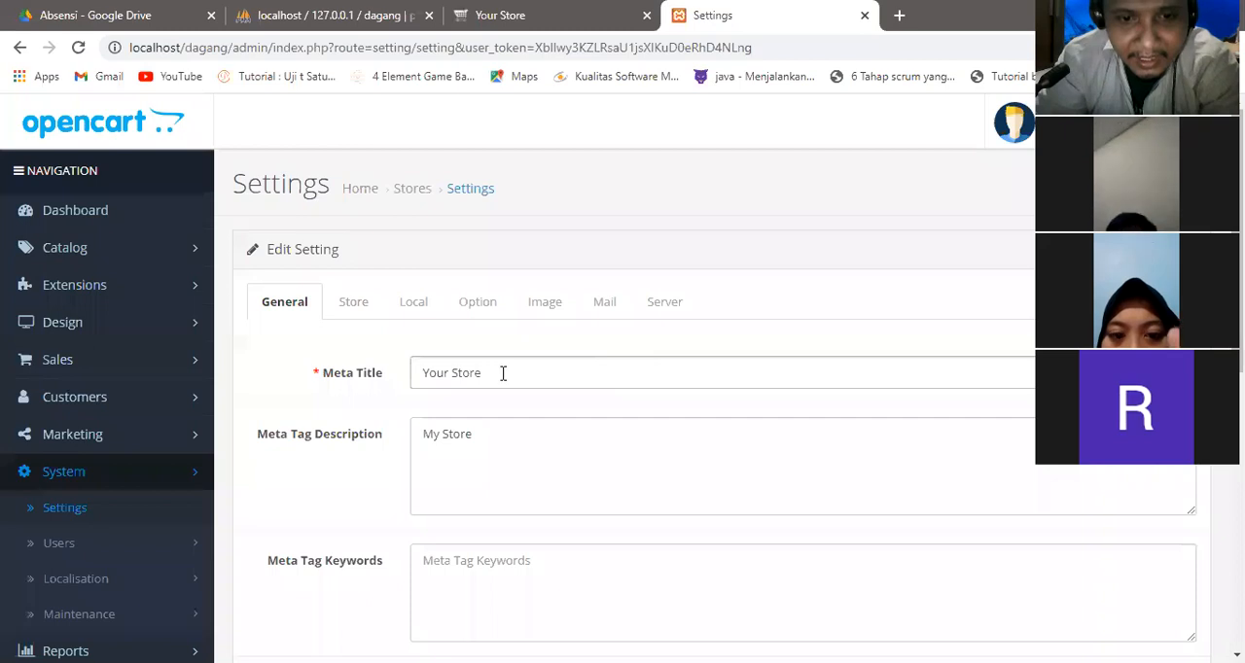
pyautogui.moveTo(503, 373); pyautogui.dragTo(412, 371)
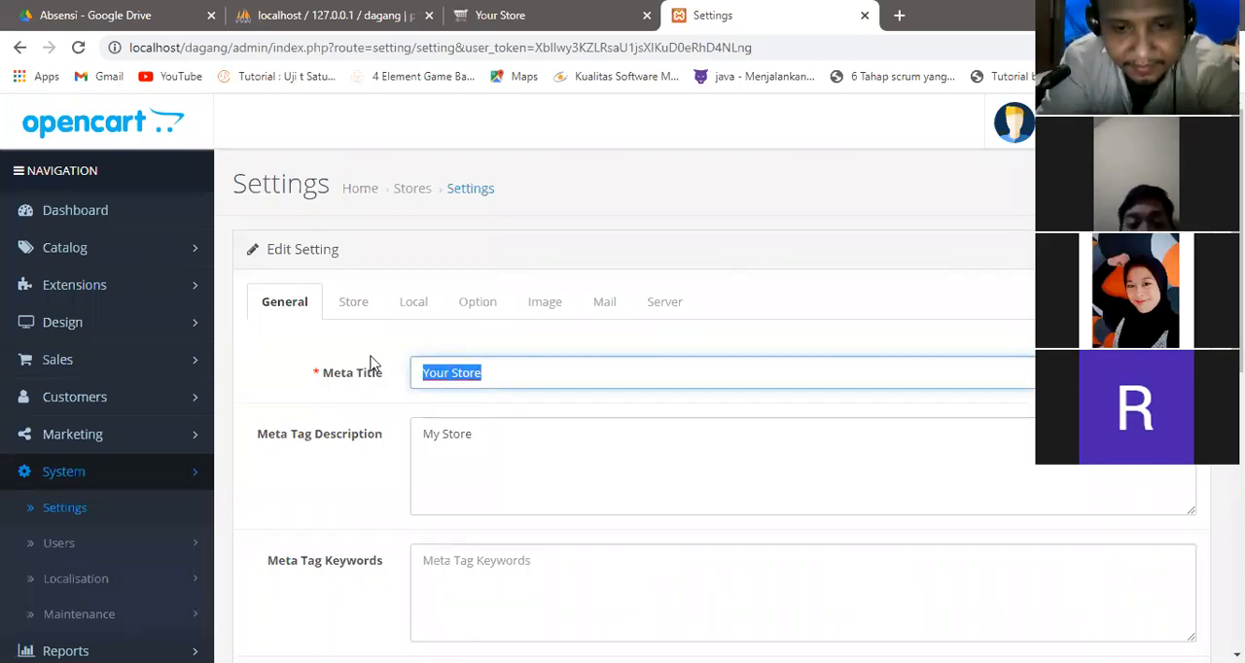
pyautogui.write('Lapak Online')
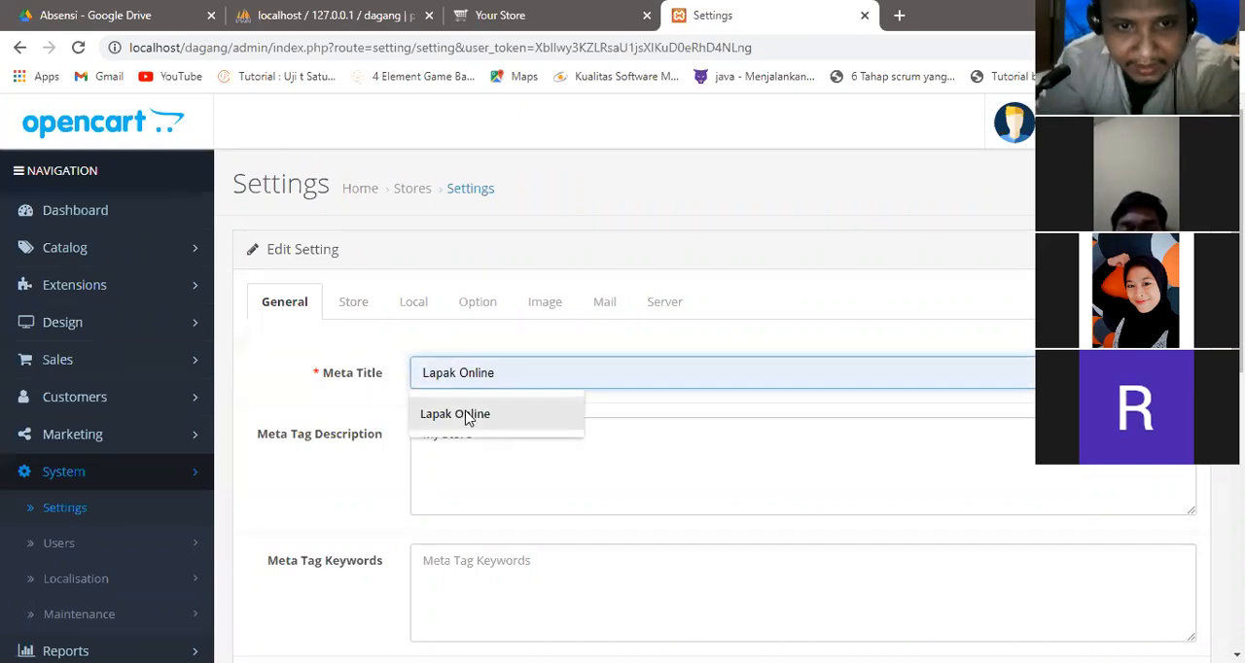
pyautogui.click(464, 415)
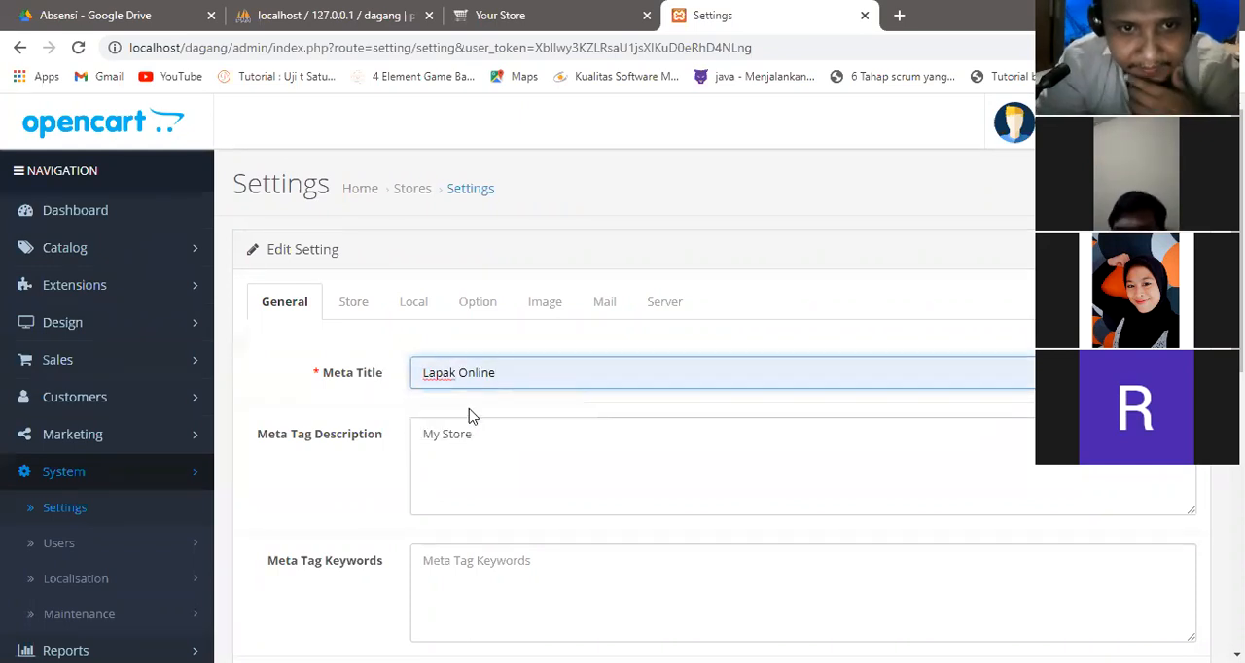
# Examine the default store's meta tag description and the available theme and default layout options.
pyautogui.moveTo(483, 433); pyautogui.dragTo(397, 439)
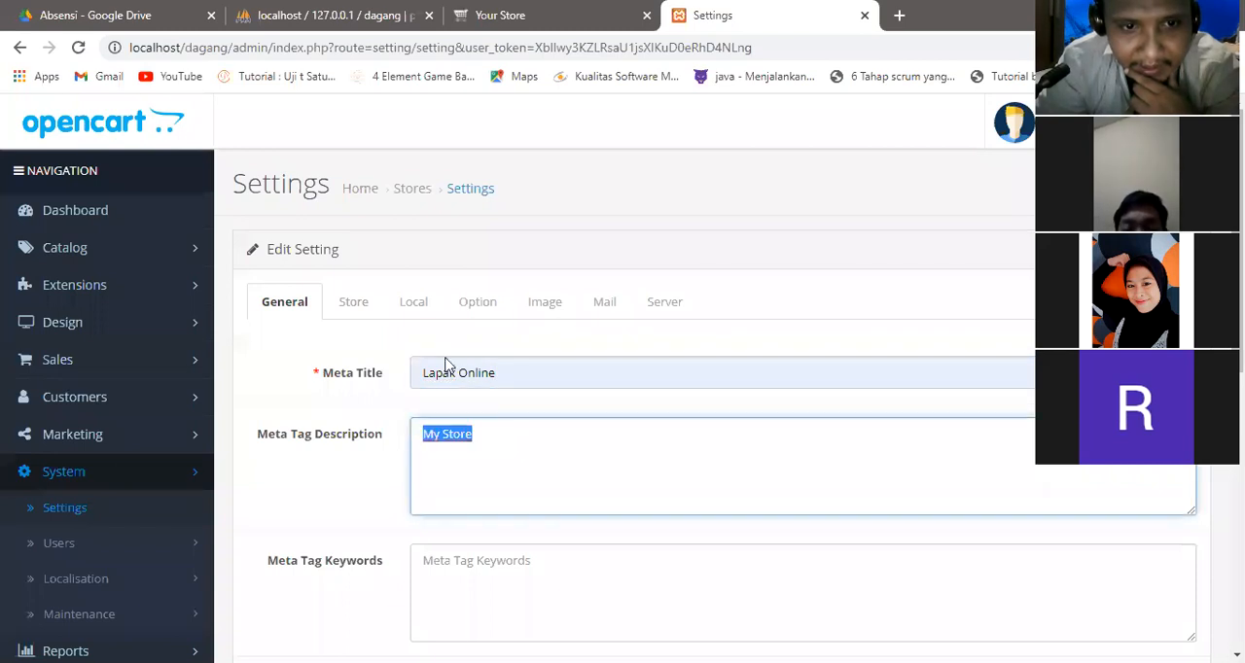
pyautogui.scroll(-1, 622, 389)
pyautogui.scroll(-5, 950, 347)
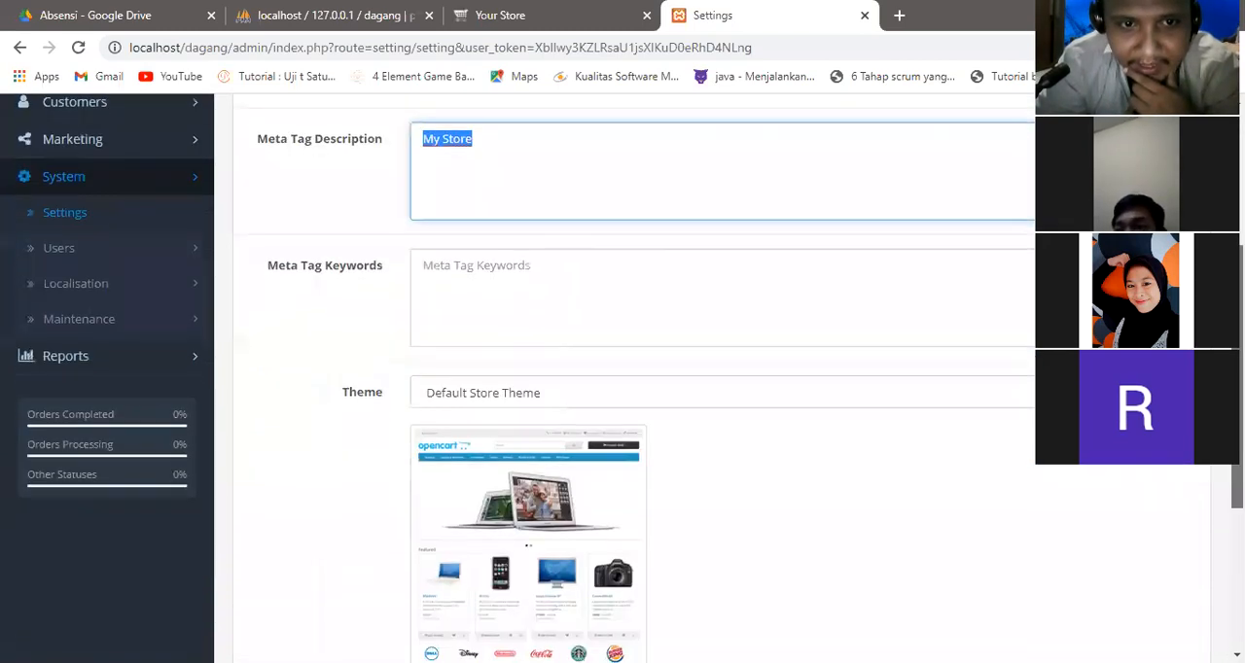
pyautogui.click(858, 366)
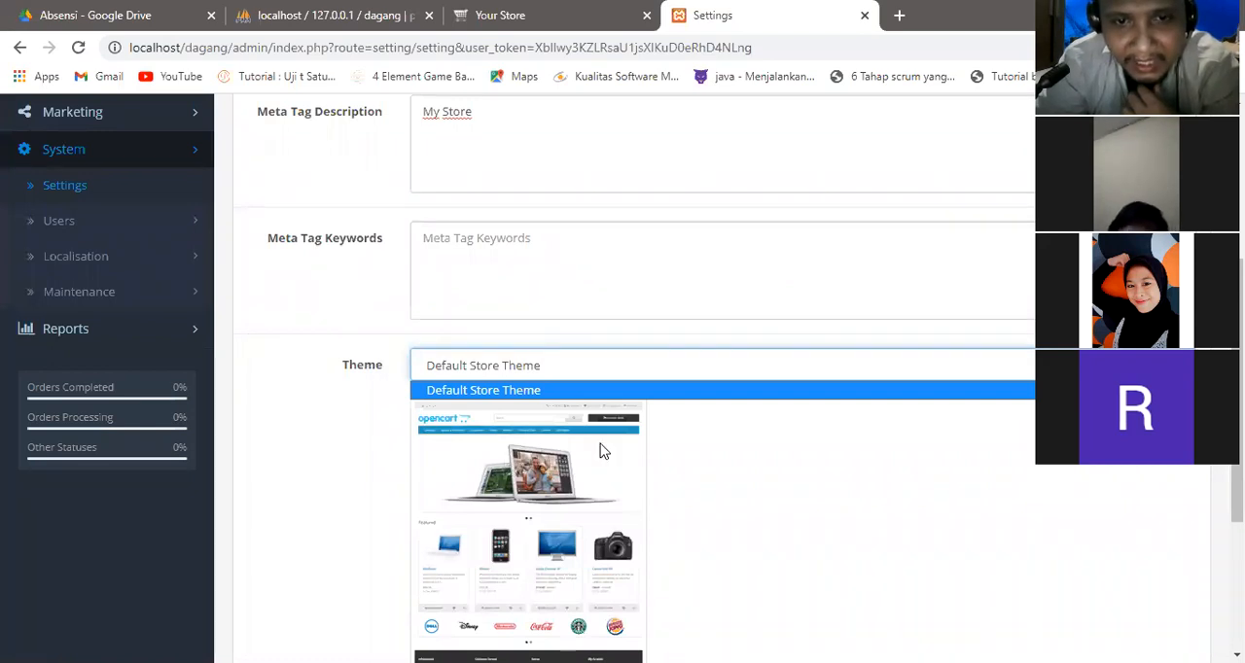
pyautogui.scroll(-3, 719, 389)
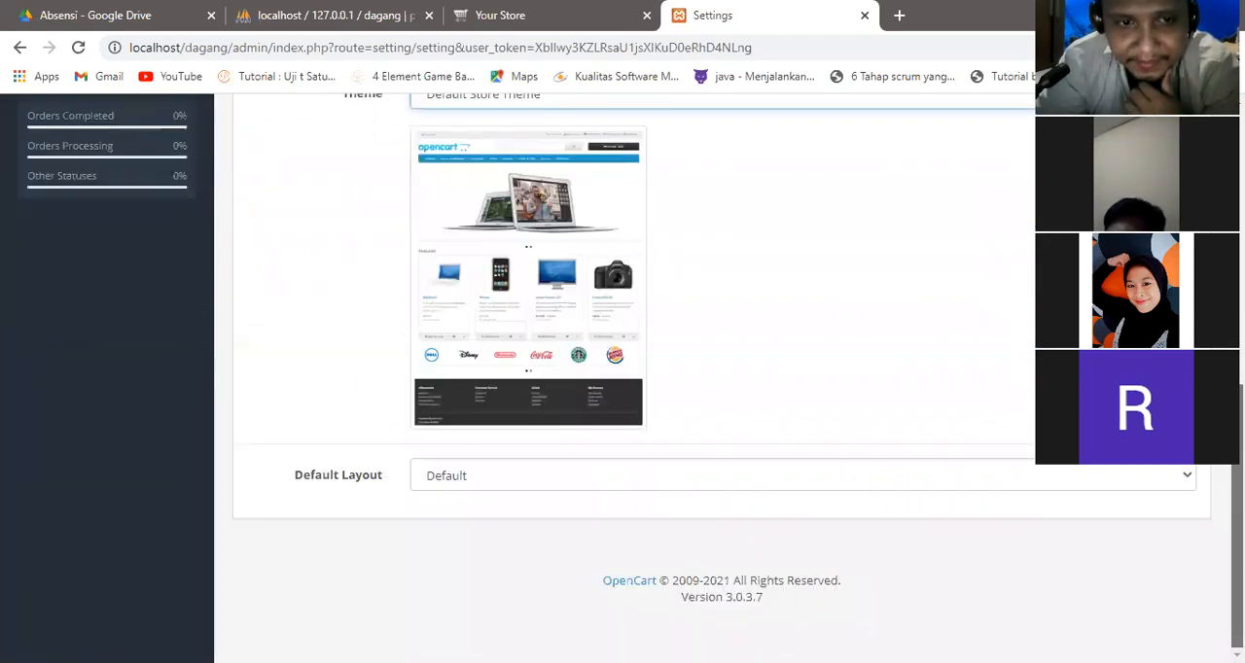
pyautogui.click(1044, 485)
pyautogui.click(1043, 493)
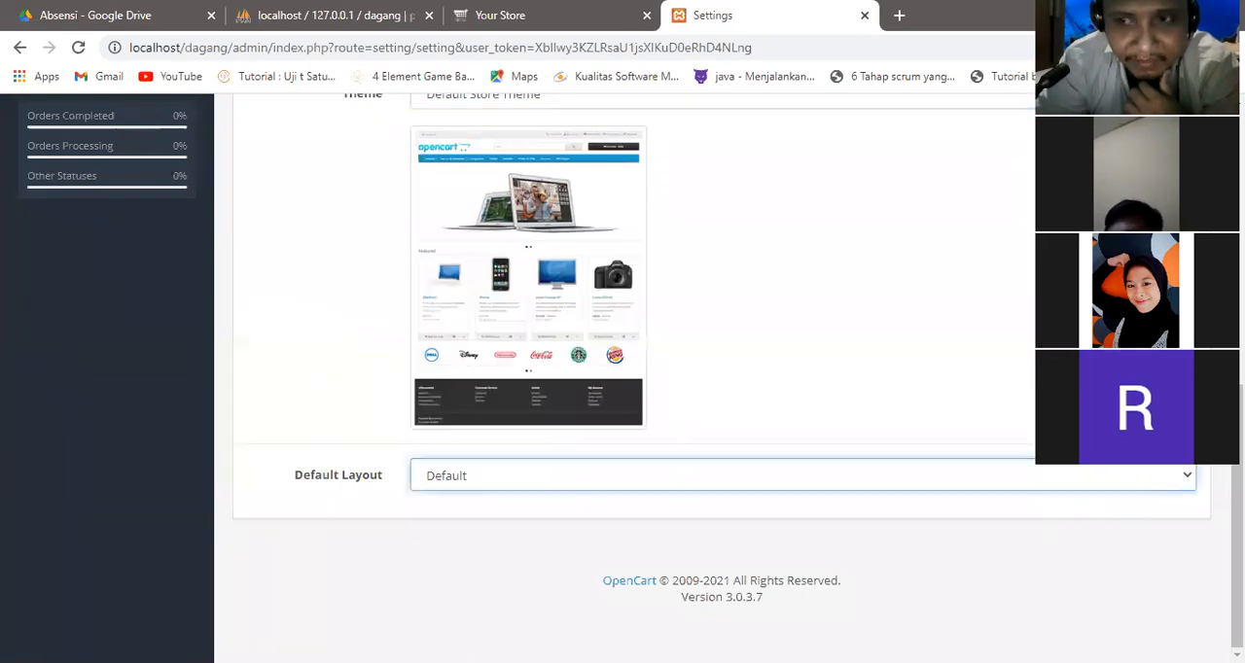
pyautogui.scroll(1, 1042, 492)
pyautogui.scroll(4, 720, 380)
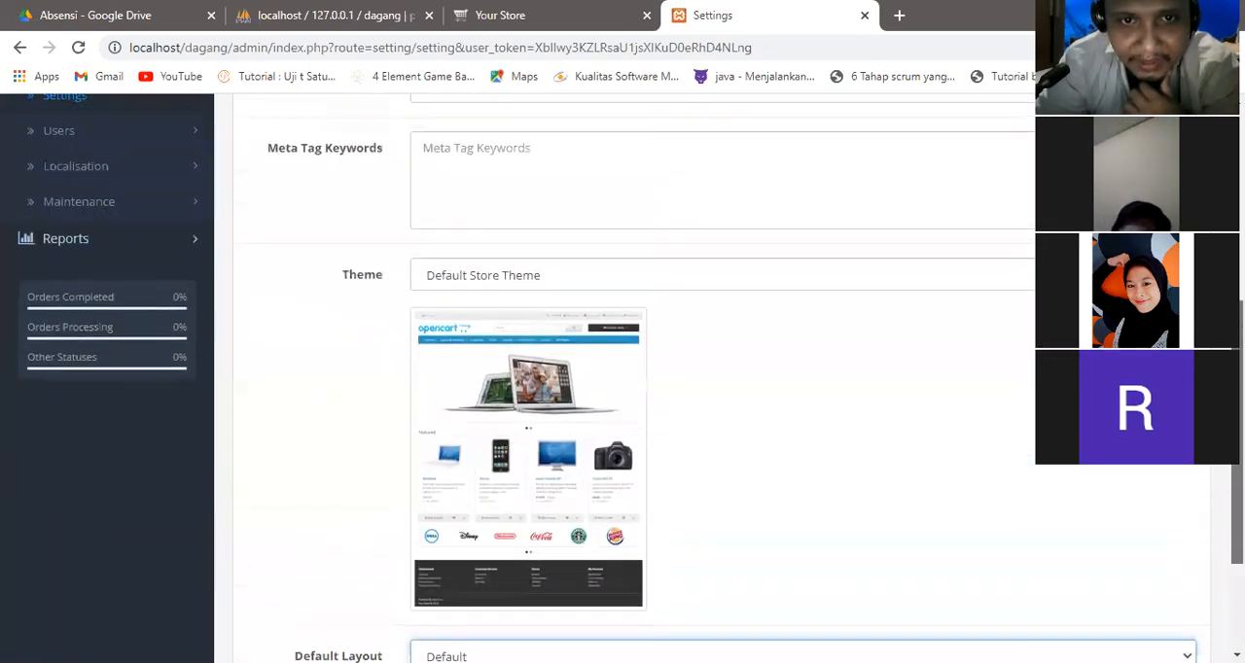
# Save the store settings and reload the storefront to compare its page title with the displayed store name.
pyautogui.scroll(2, 720, 380)
pyautogui.click(1152, 185)
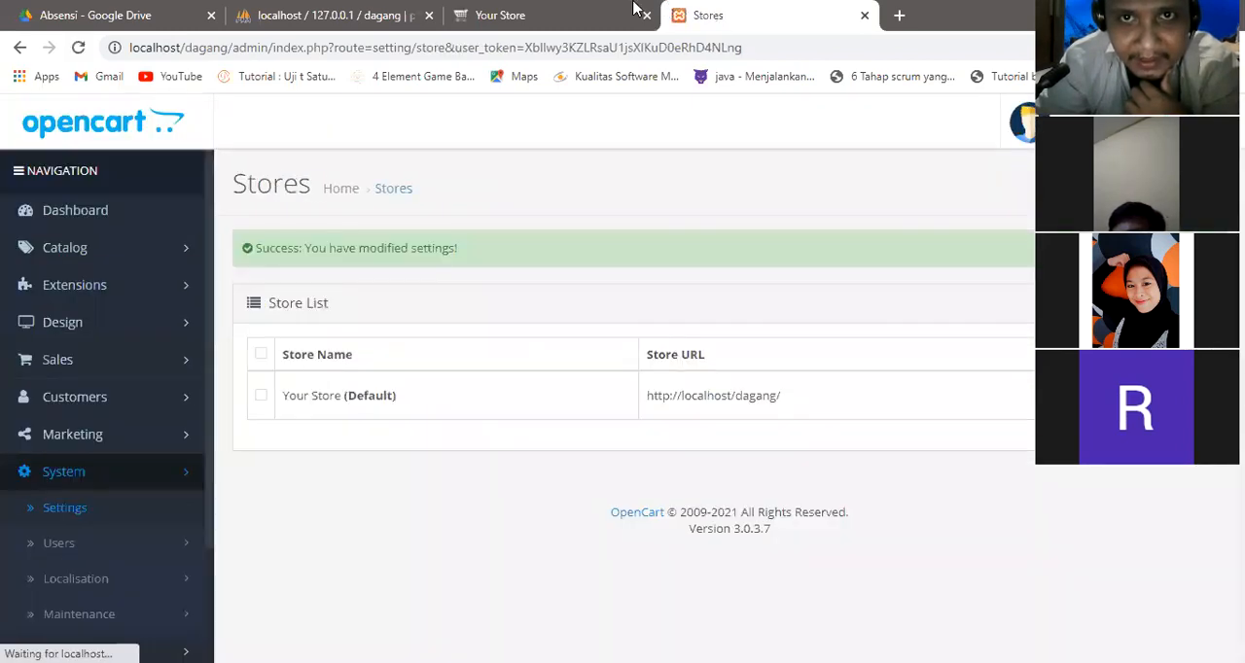
pyautogui.click(633, 10)
pyautogui.click(78, 48)
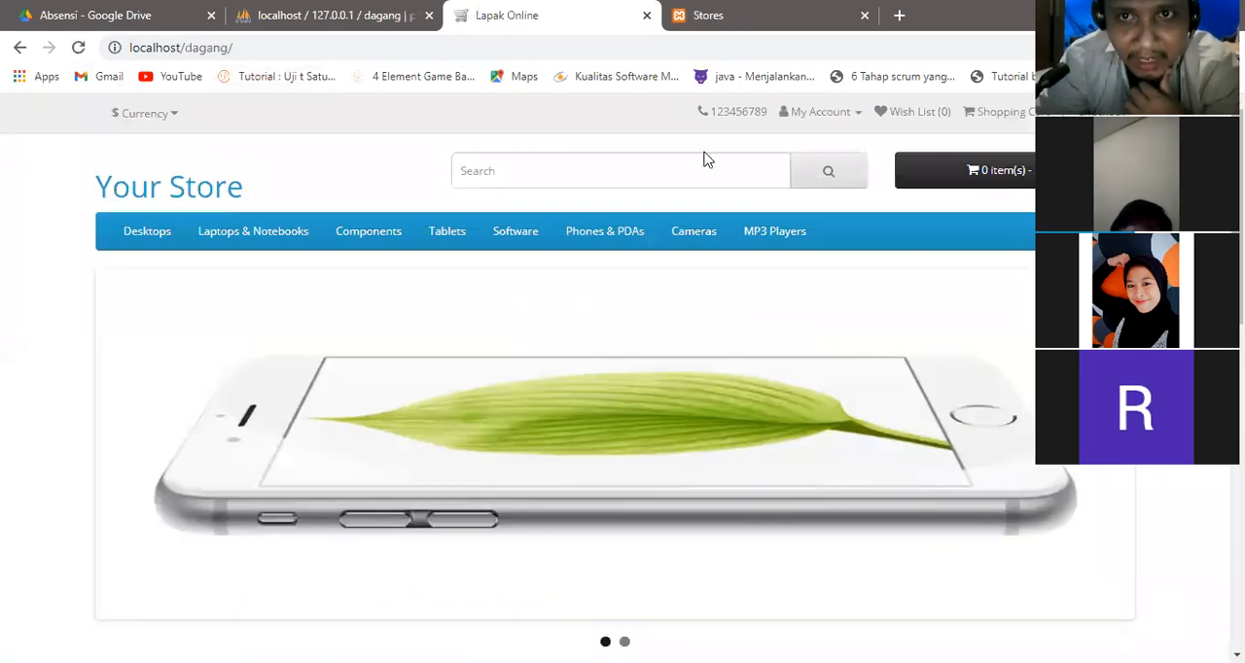
pyautogui.moveTo(541, 8)
pyautogui.mouseDown()
pyautogui.moveTo(474, 16)
pyautogui.moveTo(554, 26)
pyautogui.mouseUp()
pyautogui.moveTo(248, 174)
pyautogui.mouseDown()
pyautogui.moveTo(173, 162)
pyautogui.moveTo(101, 183)
pyautogui.moveTo(239, 198)
pyautogui.moveTo(237, 165)
pyautogui.mouseUp()
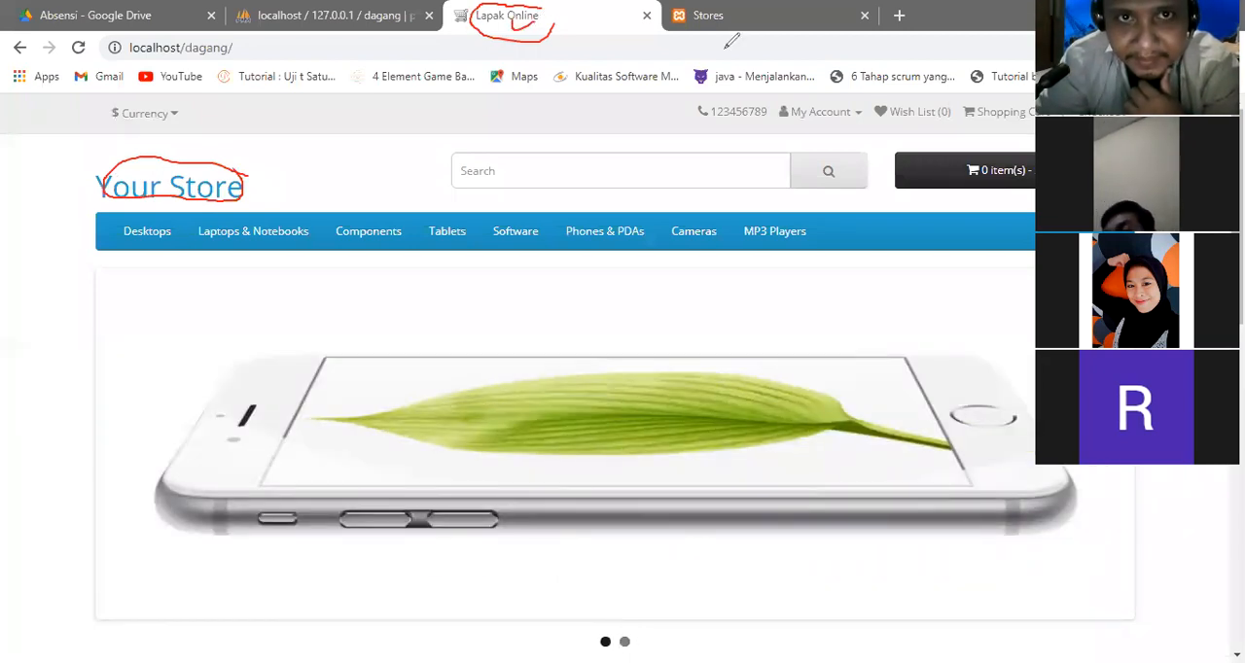
pyautogui.click(855, 143)
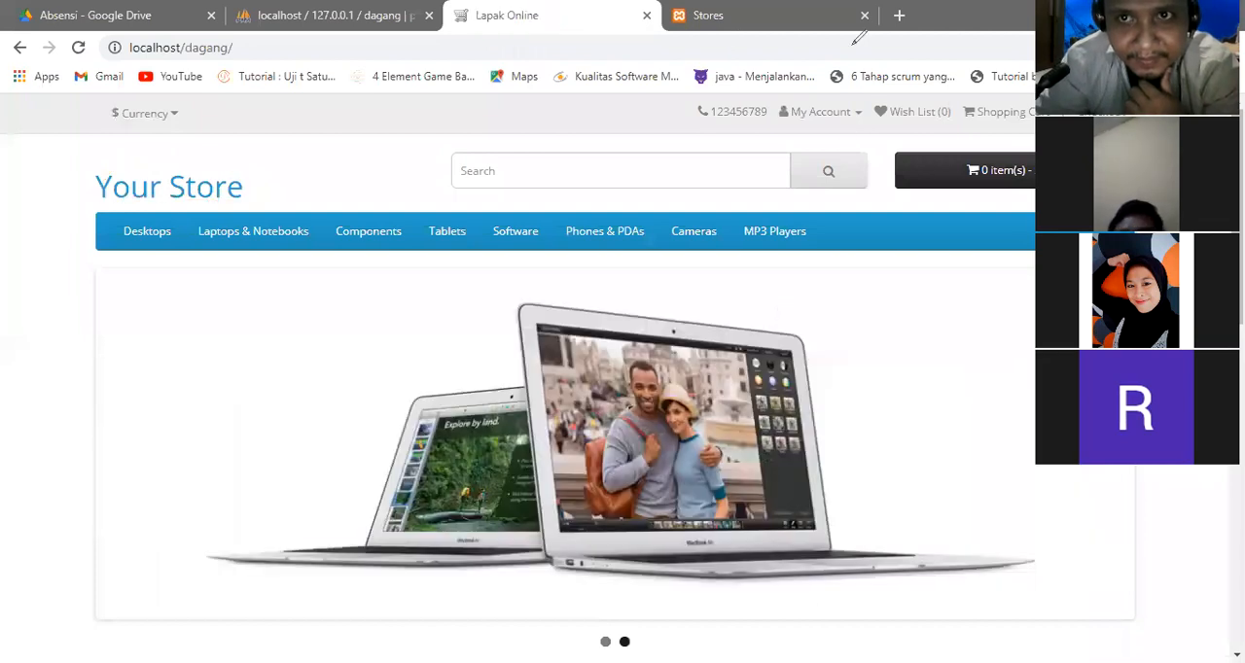
# Reopen the default store's settings and set its store name to Lapak Online.
pyautogui.click(834, 9)
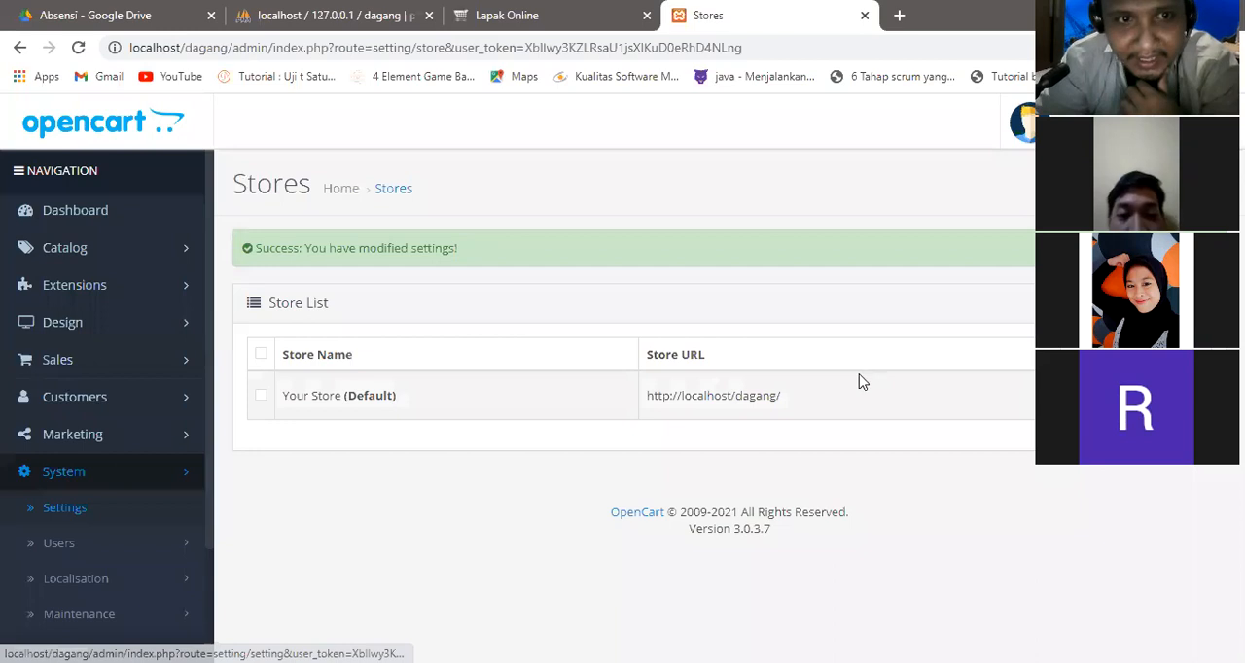
pyautogui.click(80, 512)
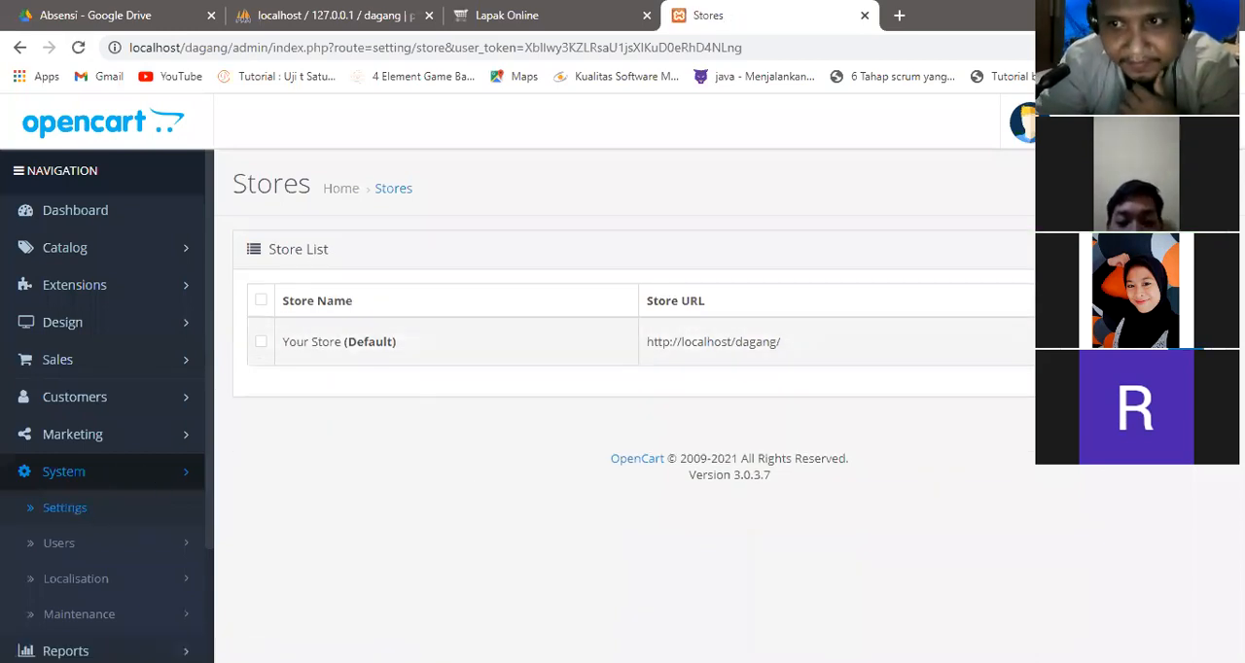
pyautogui.click(64, 508)
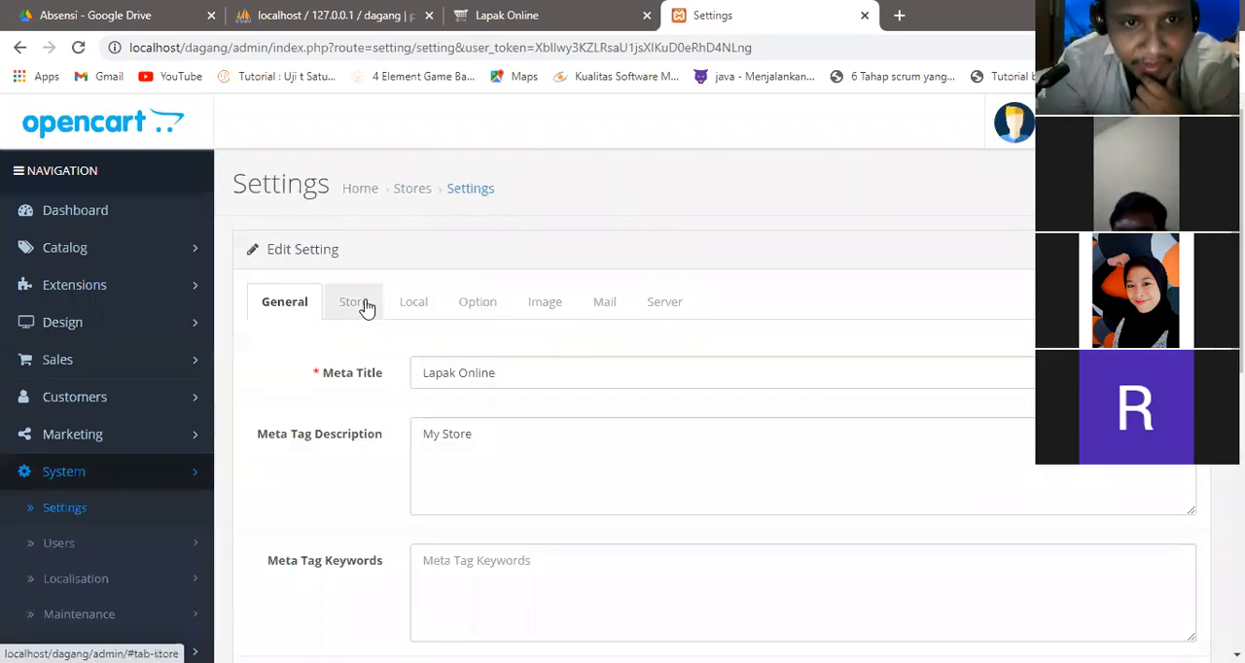
pyautogui.scroll(-3, 823, 314)
pyautogui.scroll(3, 823, 314)
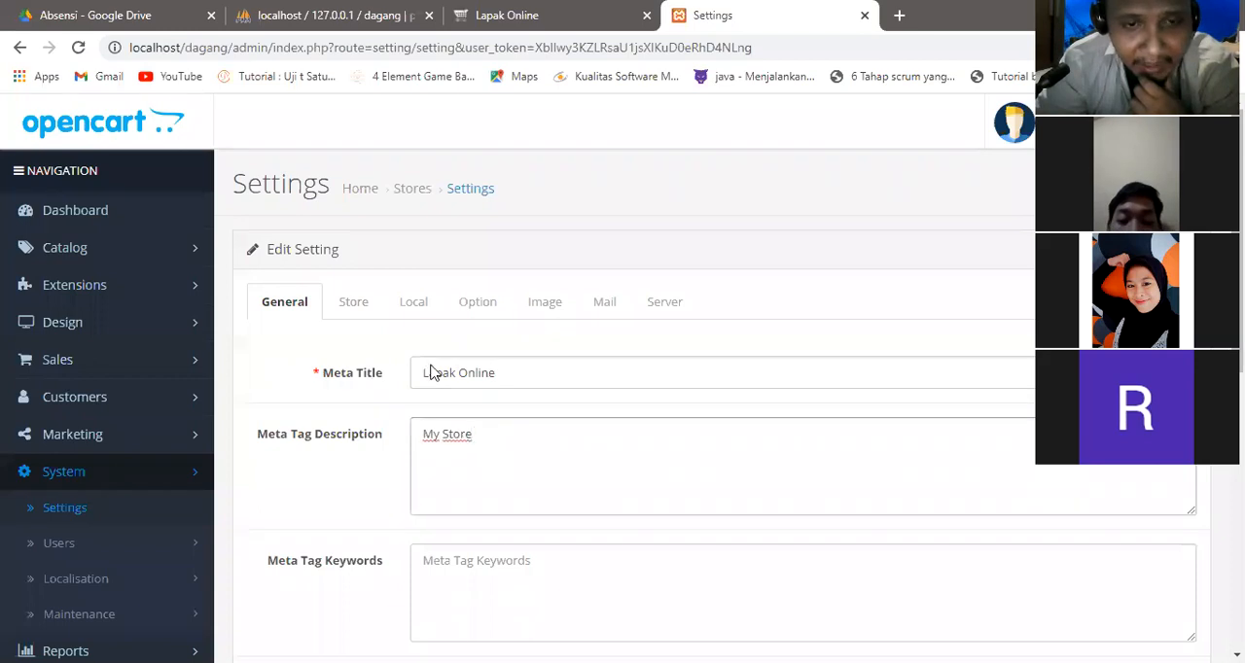
pyautogui.click(356, 305)
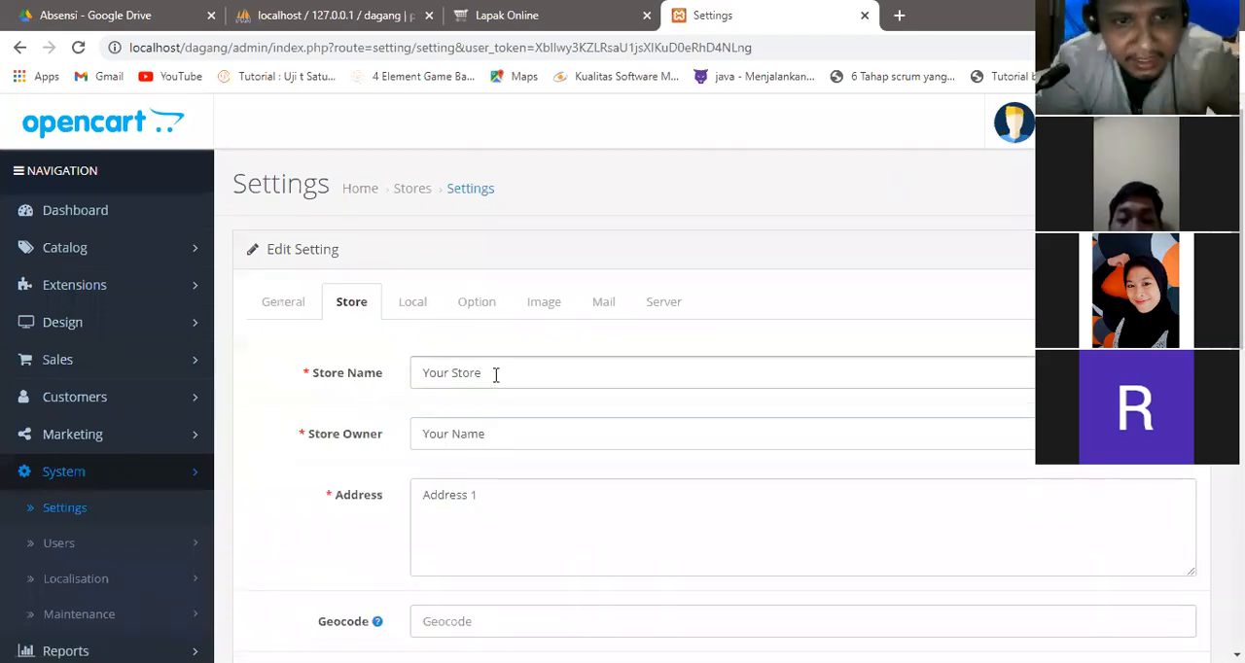
pyautogui.moveTo(496, 375); pyautogui.dragTo(320, 312)
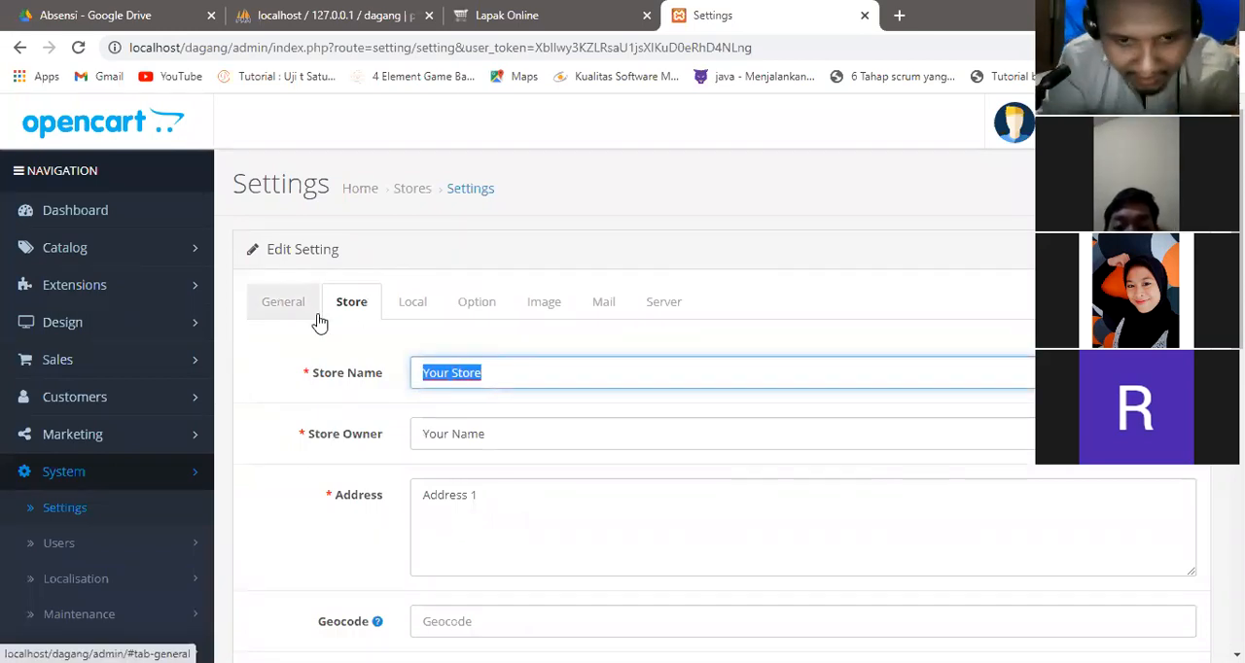
pyautogui.write('L')
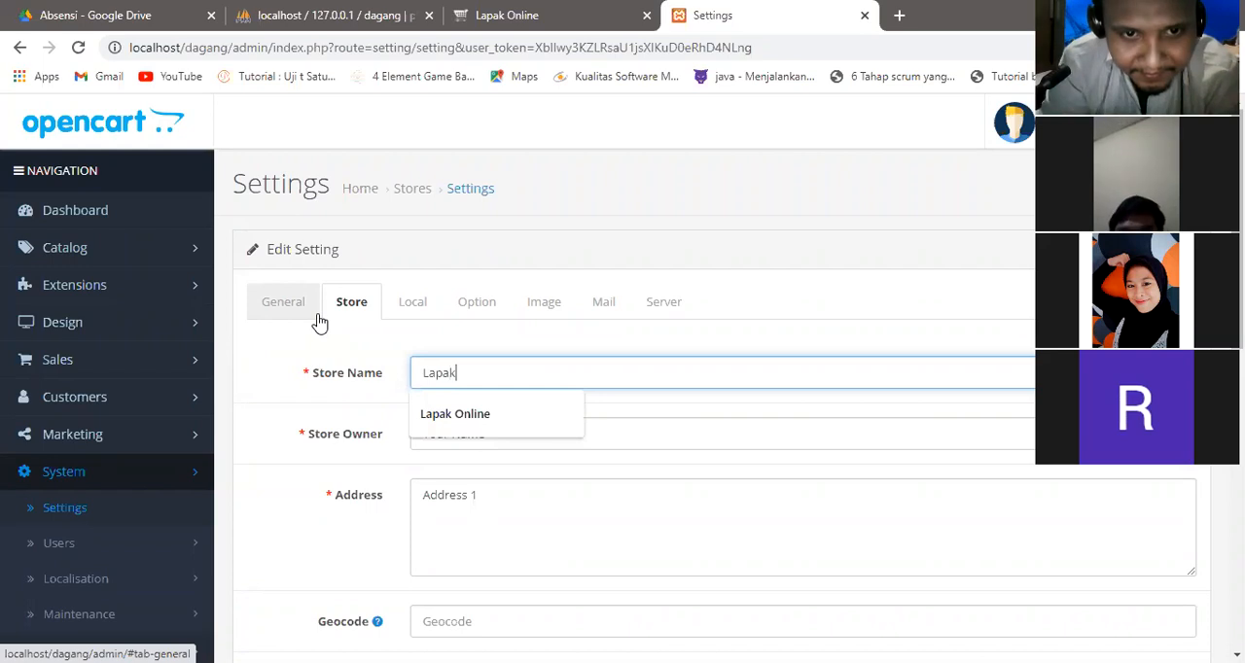
pyautogui.write('apak')
pyautogui.click(450, 414)
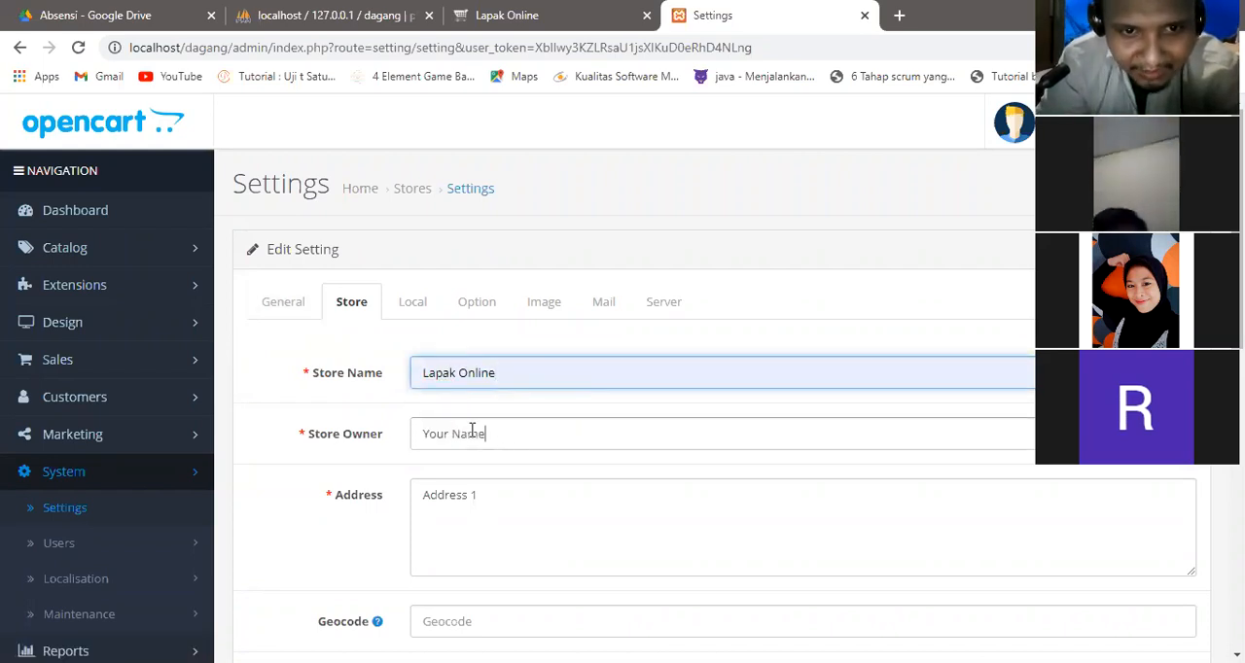
# Replace the placeholder store owner and address with the owner's name and the store's street address.
pyautogui.moveTo(484, 433); pyautogui.dragTo(370, 448)
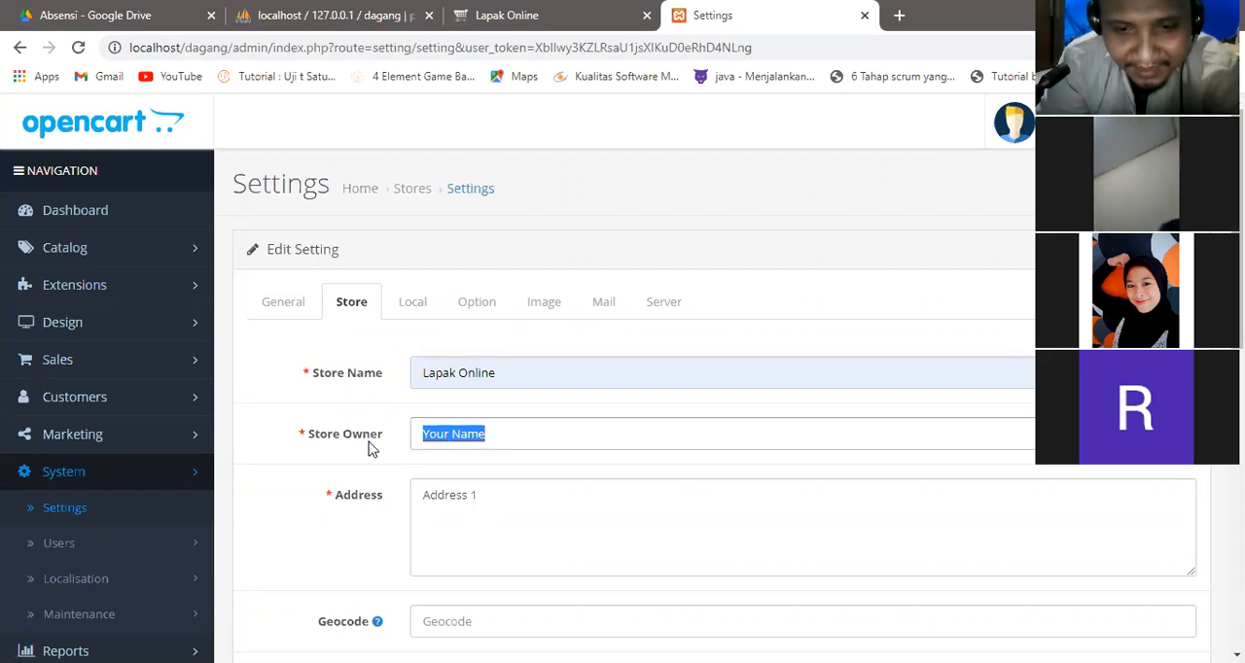
pyautogui.write('Mukidi')
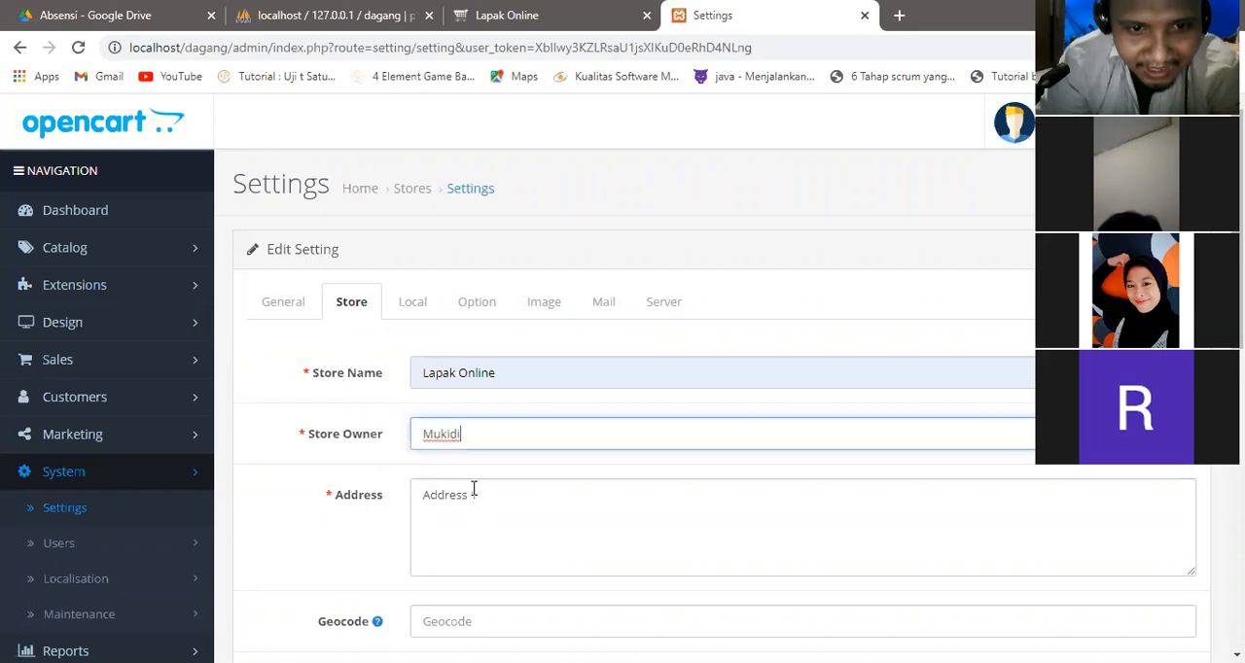
pyautogui.moveTo(486, 496); pyautogui.dragTo(287, 468)
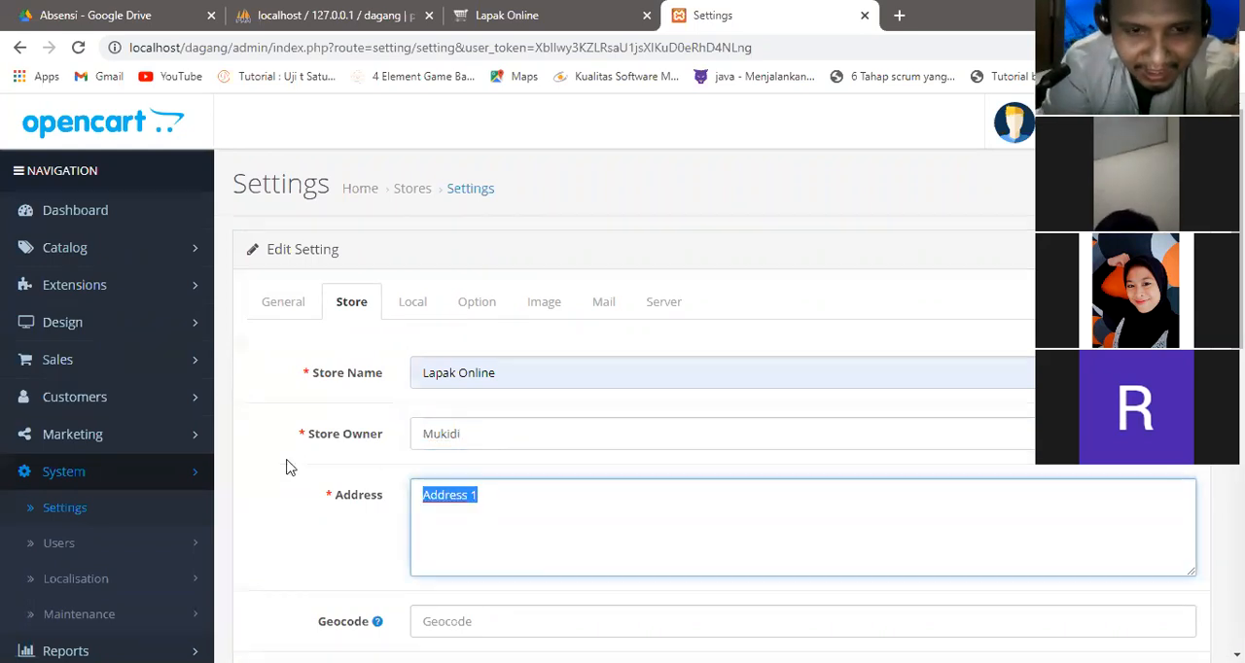
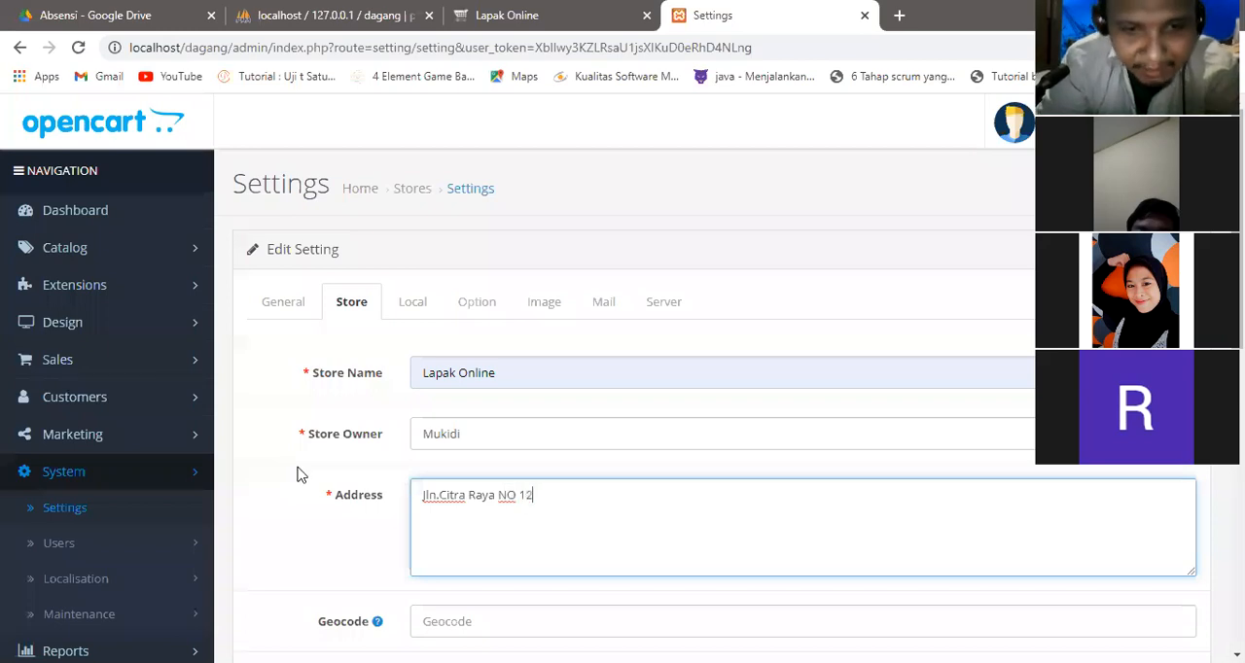
# Replace the default store's telephone number with the previously used phone number suggested for the field.
pyautogui.scroll(-1, 298, 472)
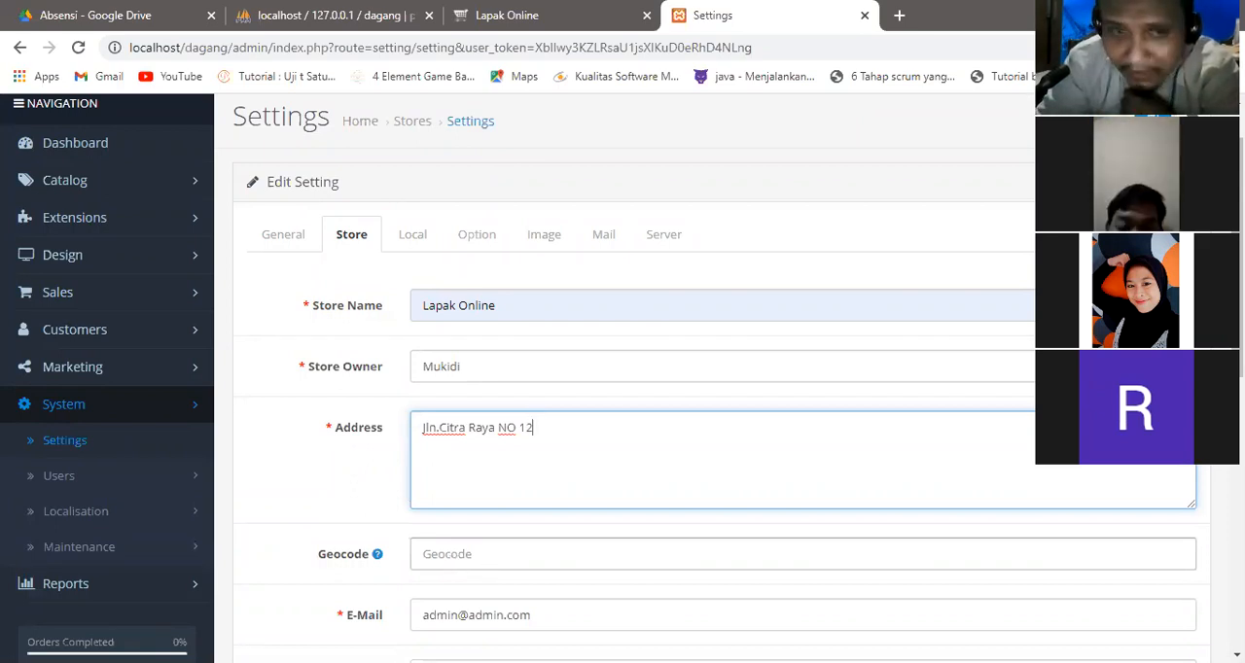
pyautogui.scroll(-3, 623, 378)
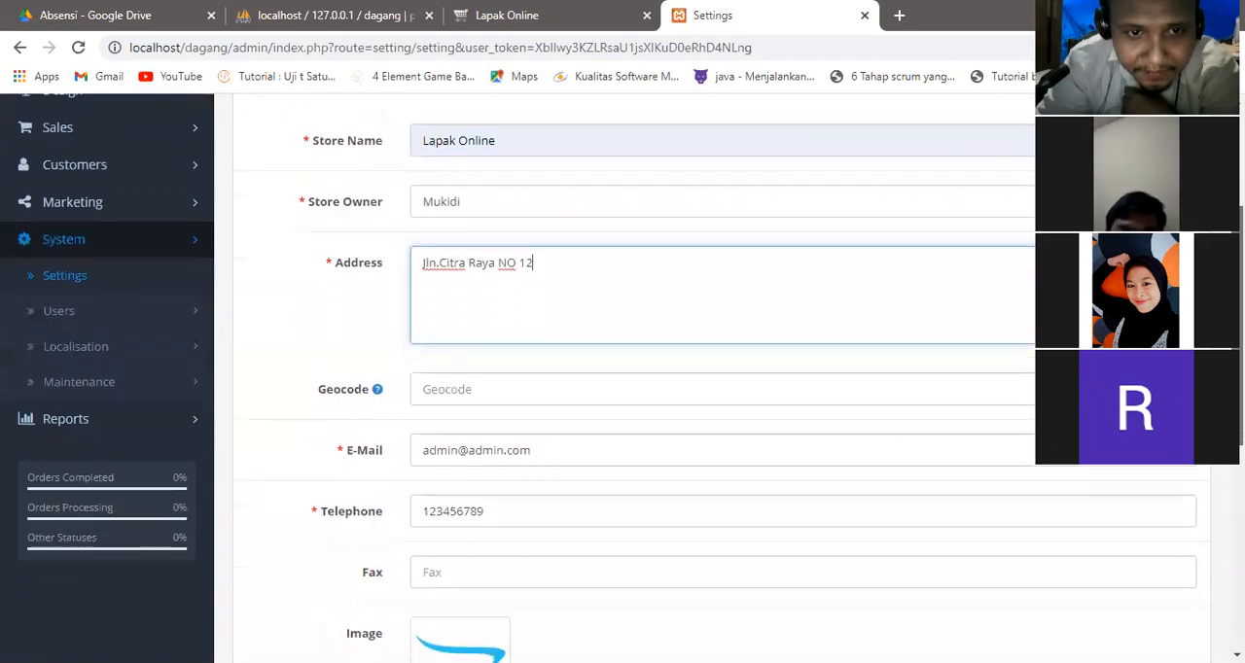
pyautogui.scroll(-2, 622, 379)
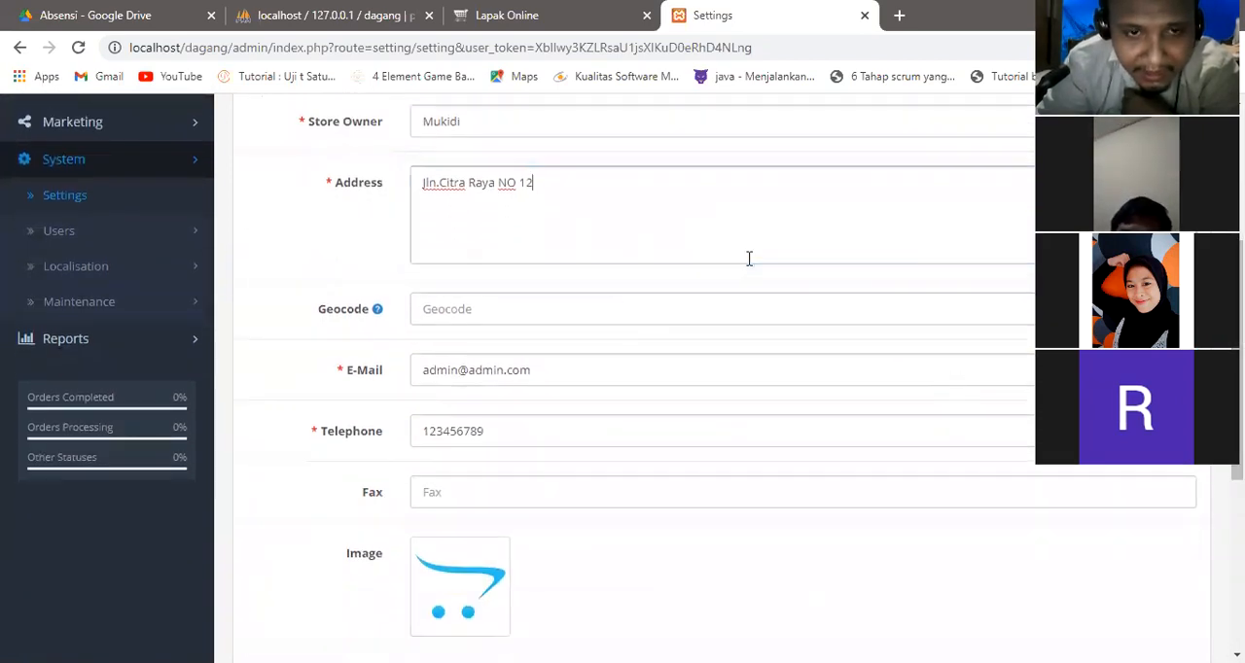
pyautogui.click(581, 260)
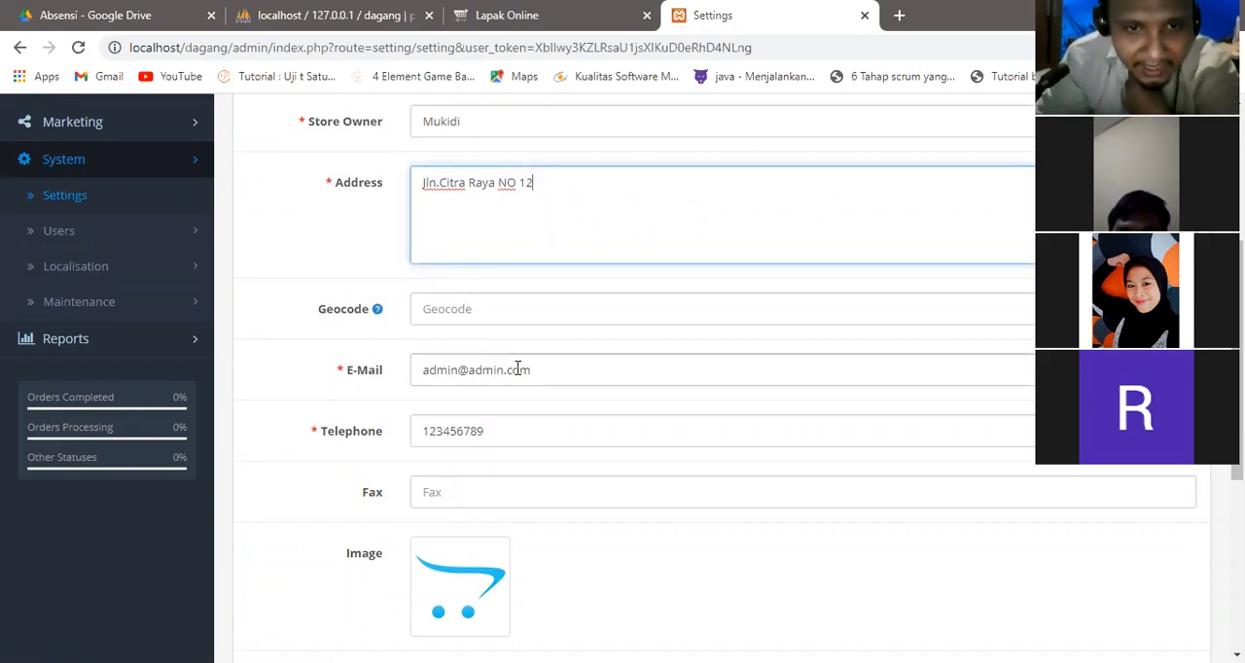
pyautogui.click(457, 367)
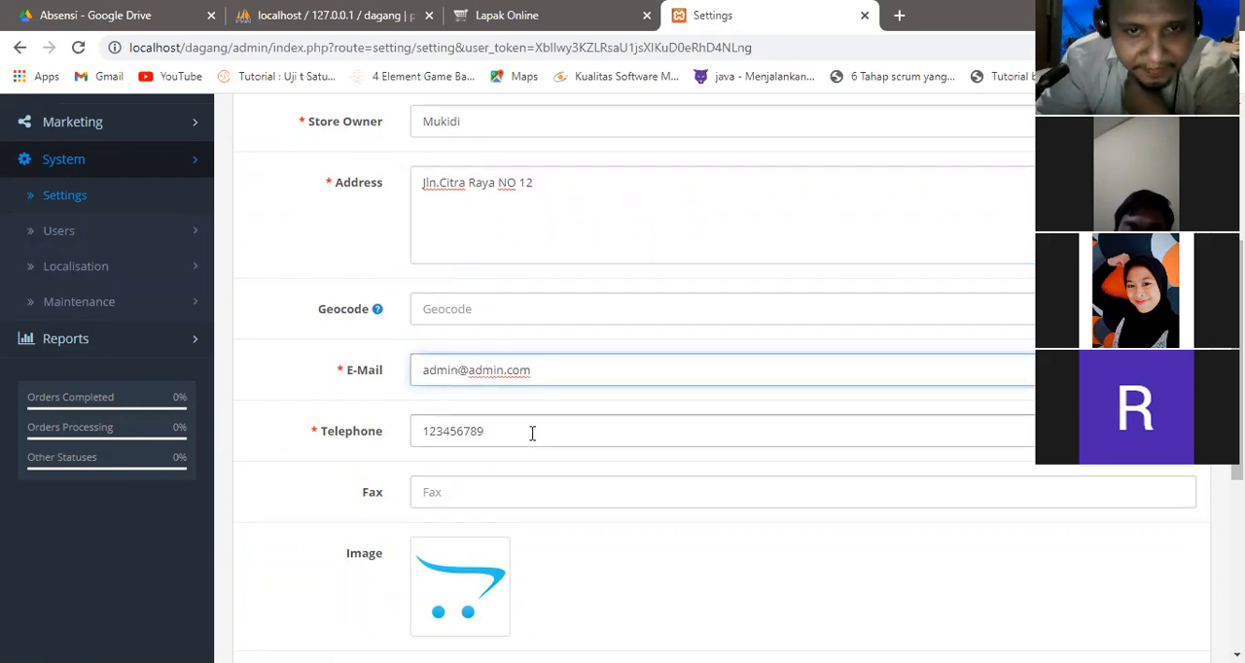
pyautogui.press('Tab')
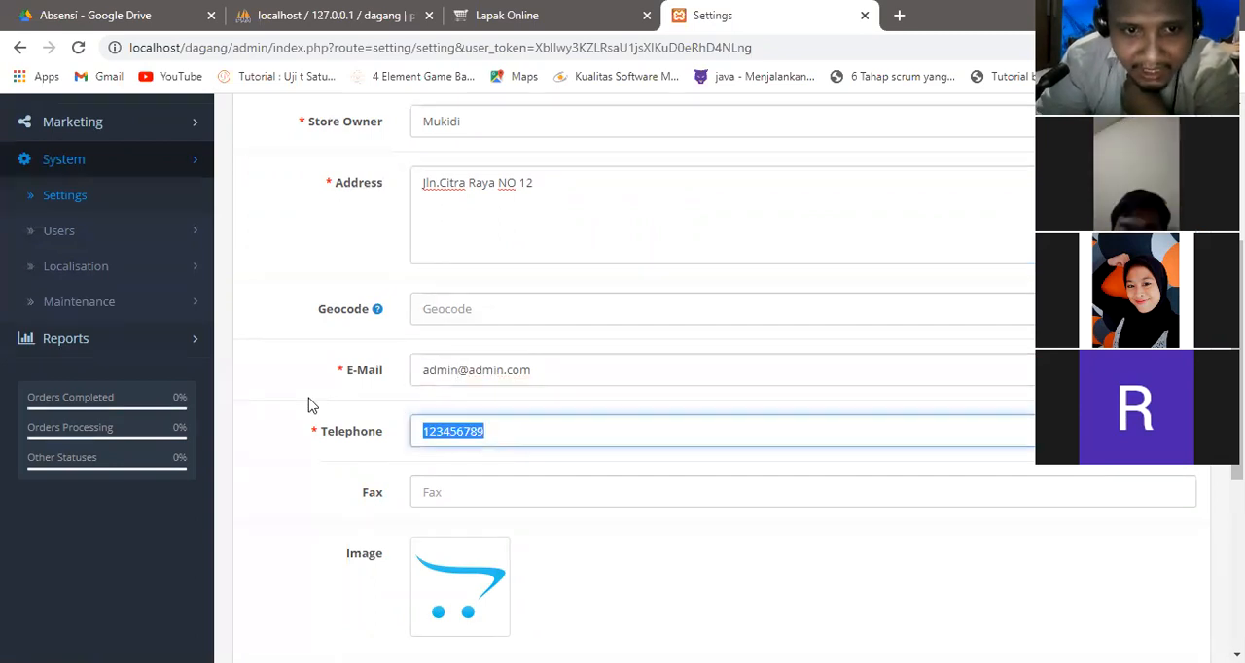
pyautogui.write('08')
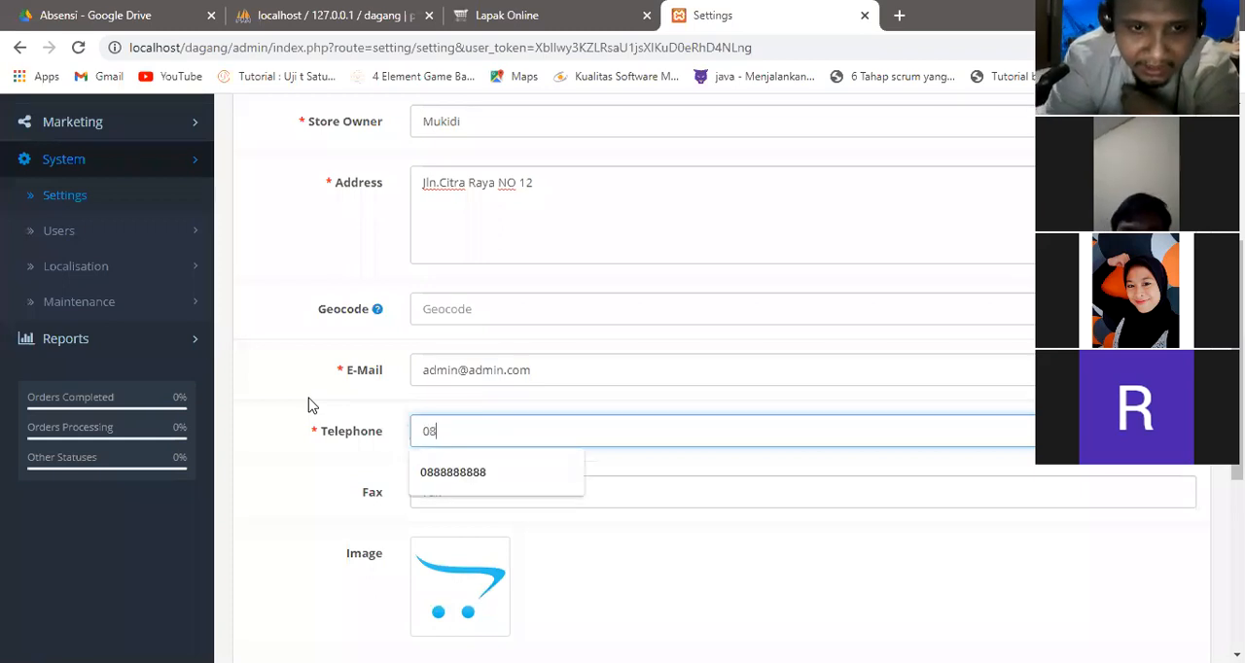
pyautogui.click(478, 472)
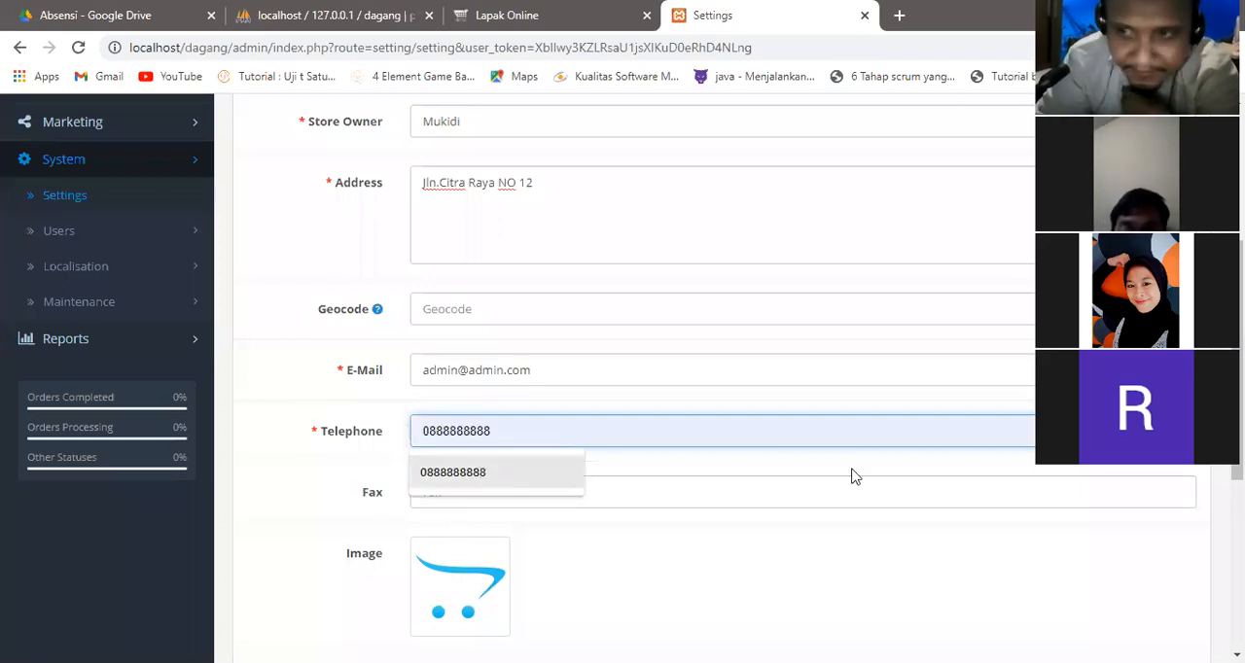
# Save the store settings and reload the storefront to check the displayed store name and telephone number.
pyautogui.scroll(-3, 851, 477)
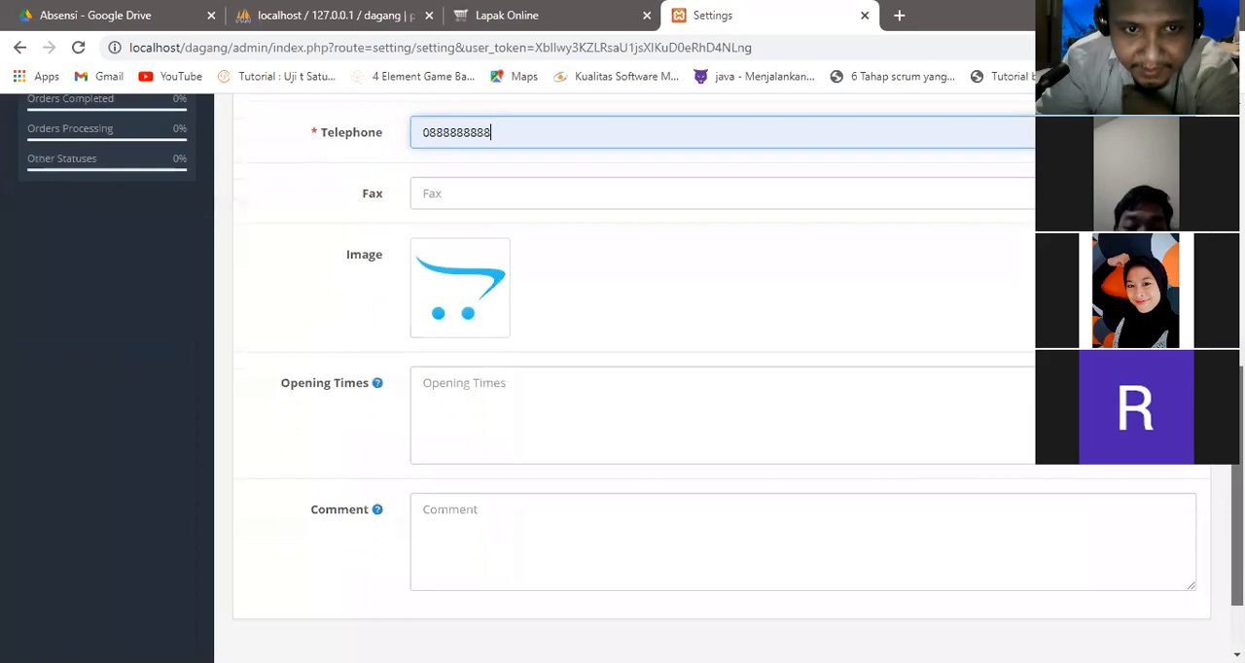
pyautogui.scroll(6, 710, 380)
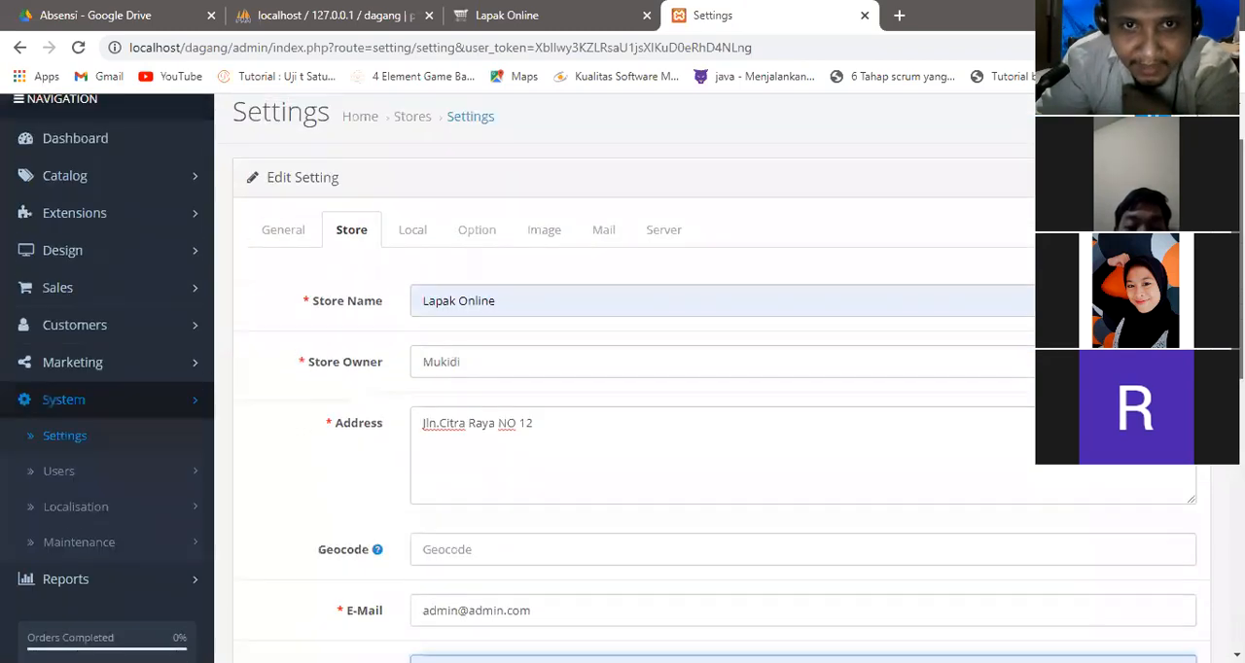
pyautogui.click(1153, 114)
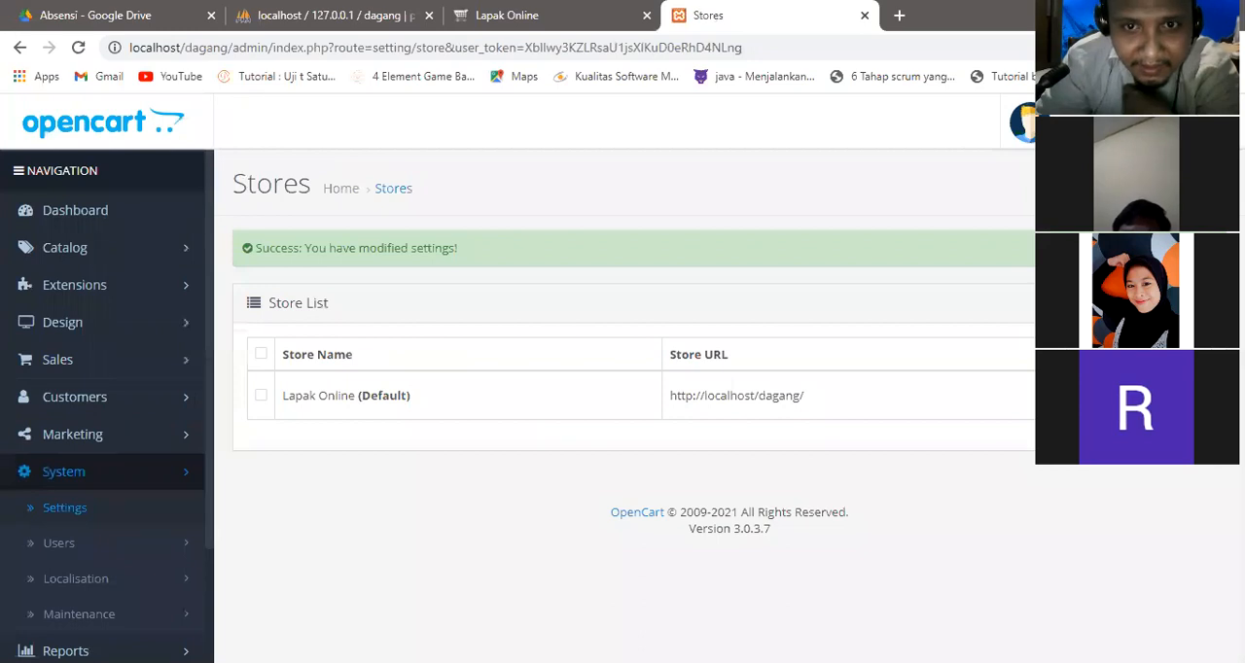
pyautogui.click(533, 12)
pyautogui.click(80, 47)
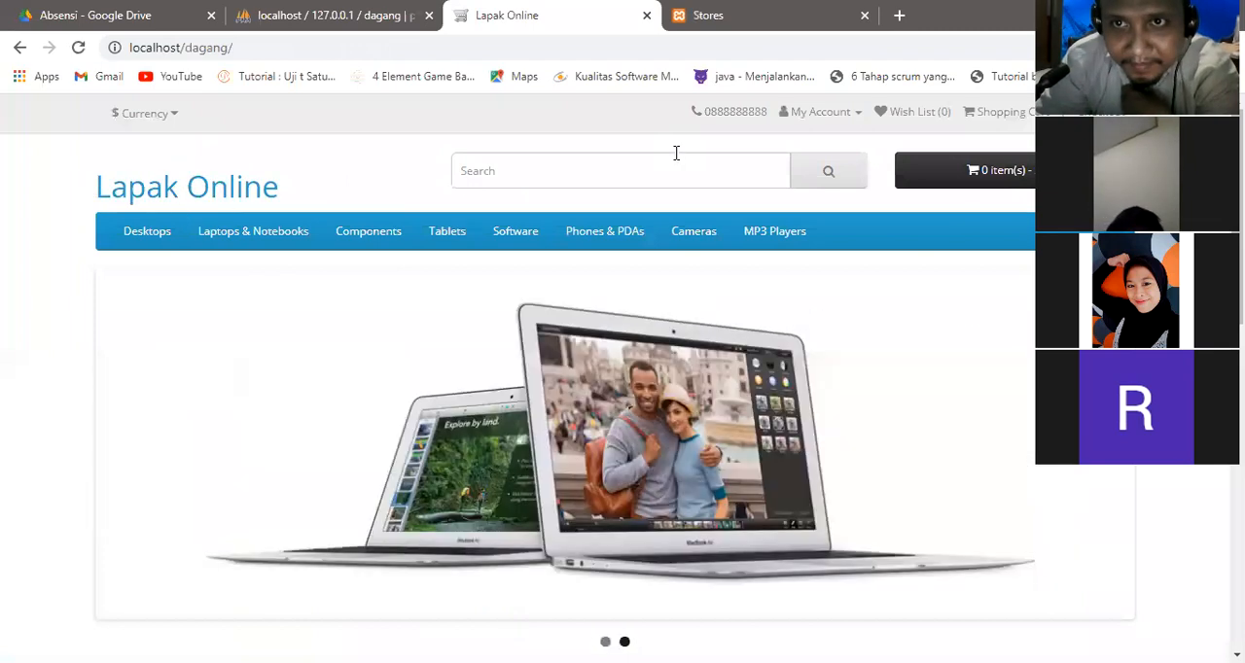
pyautogui.moveTo(99, 170)
pyautogui.mouseDown()
pyautogui.moveTo(267, 156)
pyautogui.moveTo(291, 173)
pyautogui.moveTo(206, 212)
pyautogui.moveTo(128, 144)
pyautogui.moveTo(146, 147)
pyautogui.mouseUp()
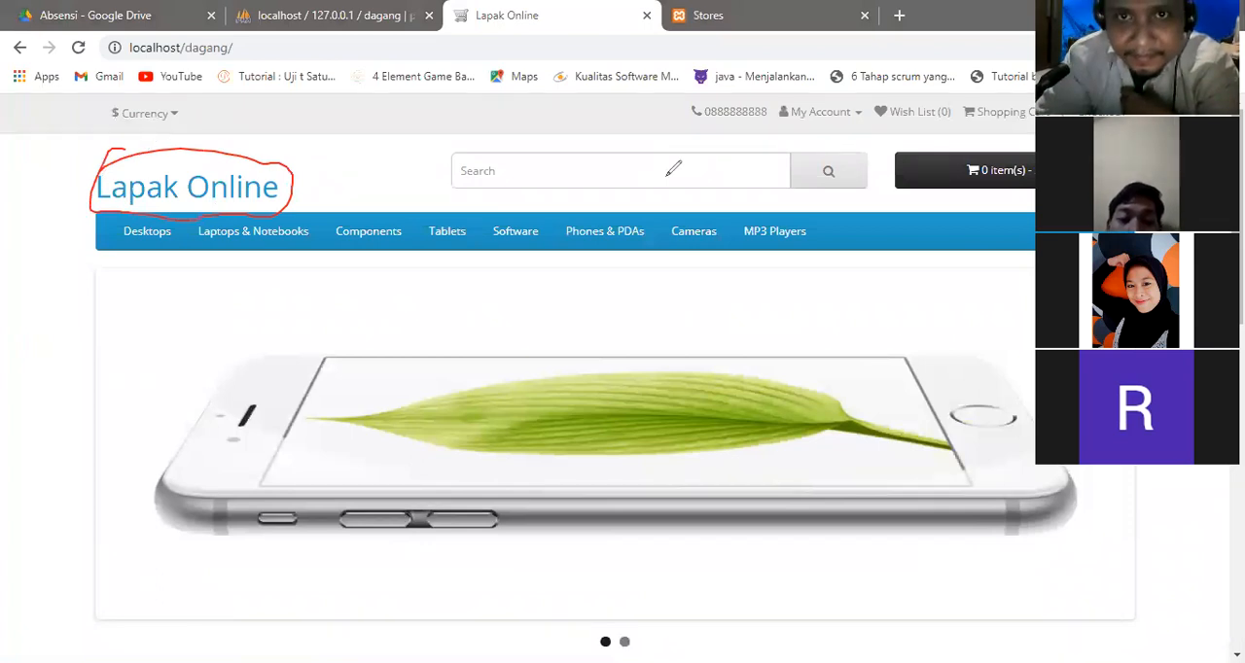
pyautogui.moveTo(890, 57)
pyautogui.mouseDown()
pyautogui.moveTo(939, 115)
pyautogui.moveTo(833, 109)
pyautogui.mouseUp()
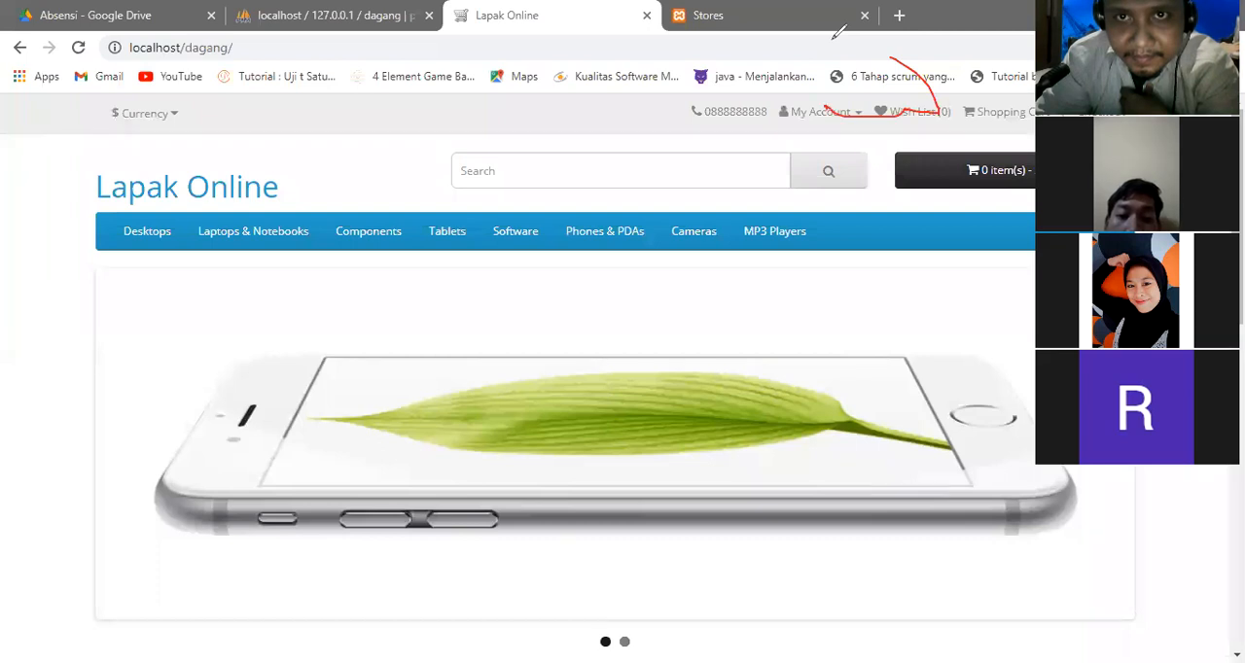
# Reopen the default store's image settings and compare its icon with the storefront's browser tab icon.
pyautogui.click(782, 10)
pyautogui.click(1185, 396)
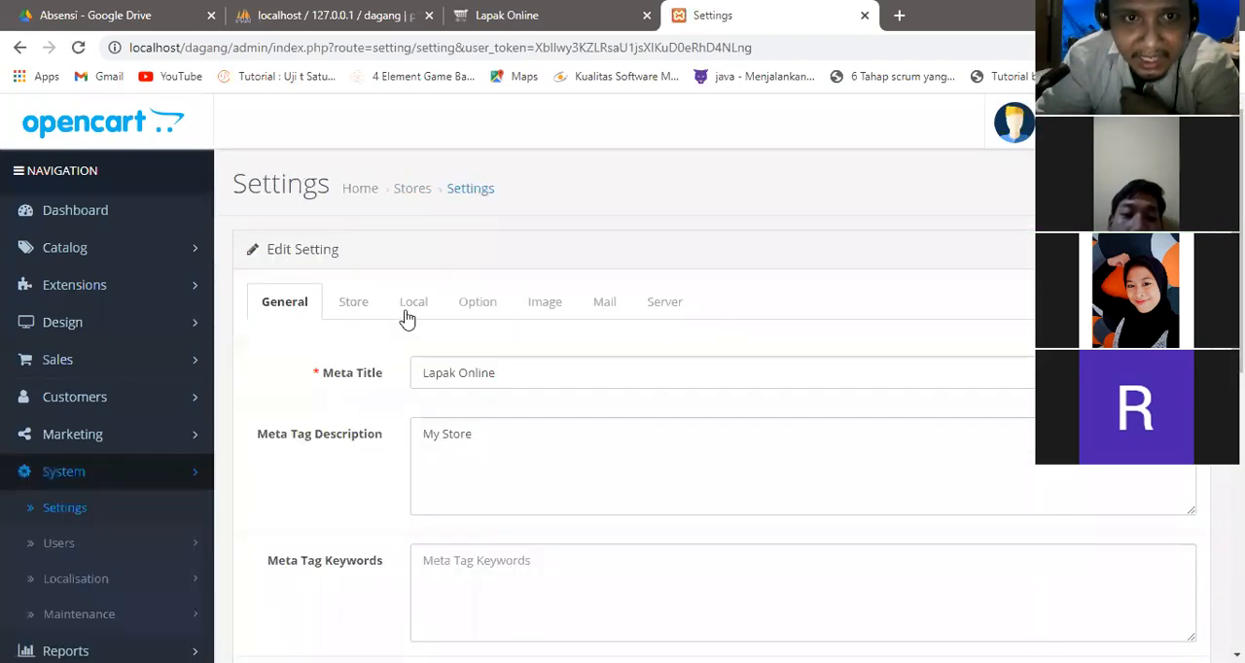
pyautogui.click(538, 303)
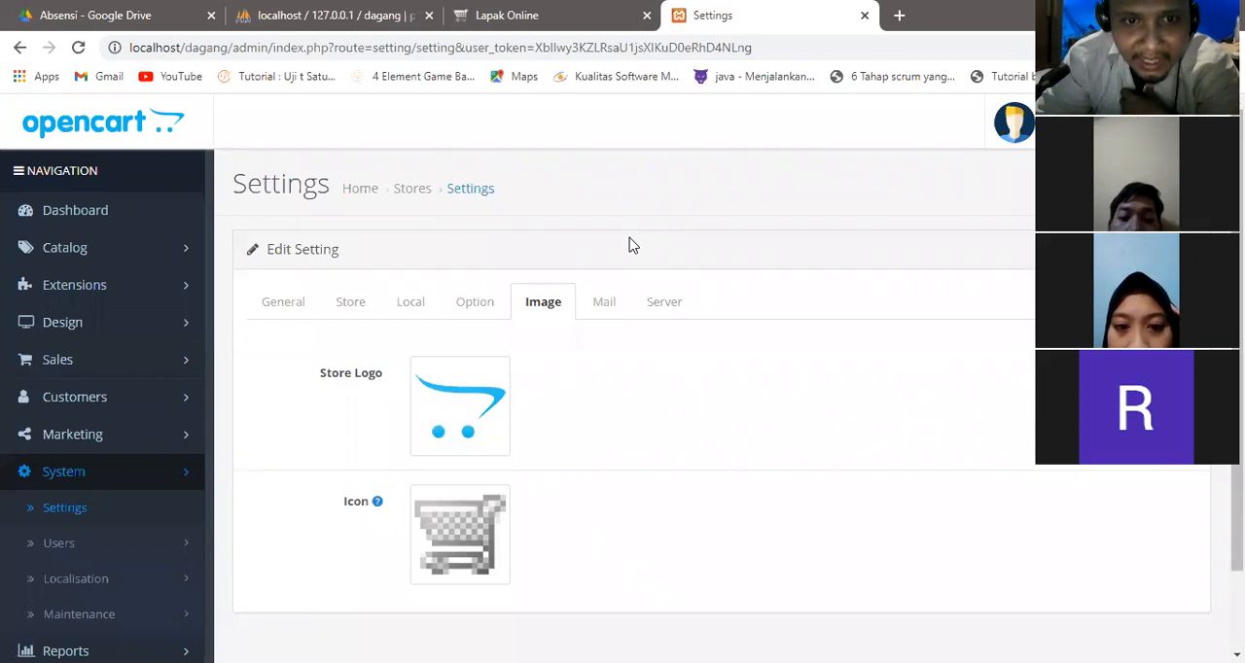
pyautogui.moveTo(433, 489)
pyautogui.mouseDown()
pyautogui.moveTo(516, 536)
pyautogui.moveTo(443, 551)
pyautogui.moveTo(420, 475)
pyautogui.mouseUp()
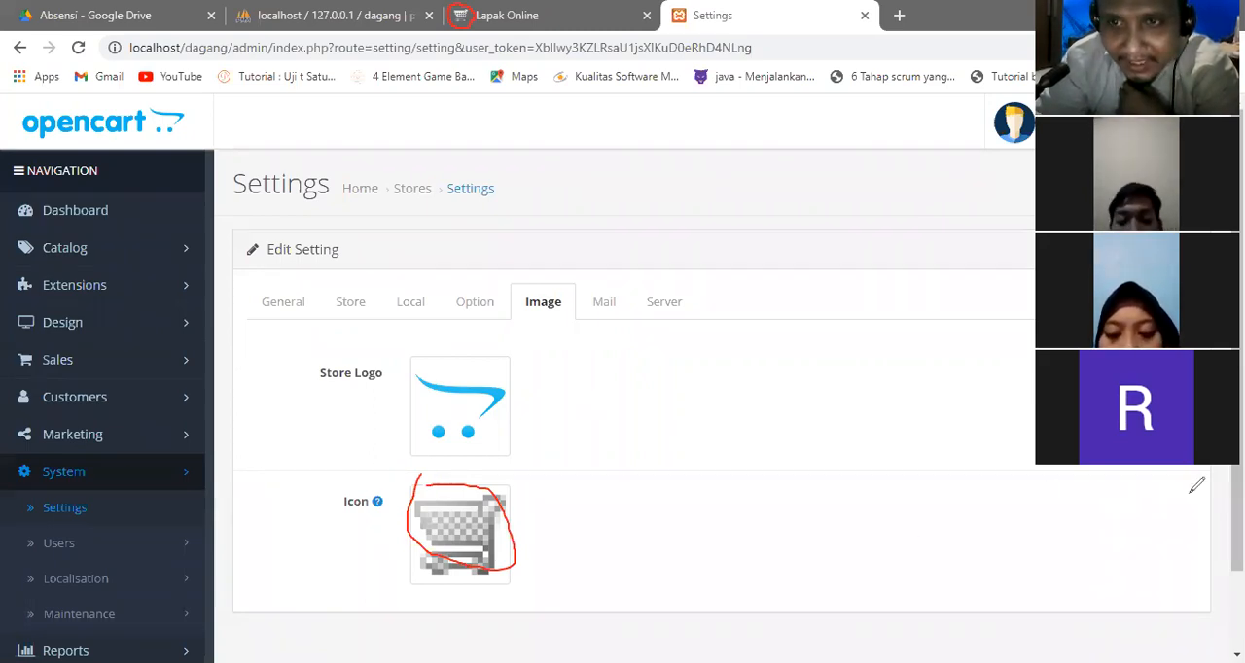
pyautogui.click(940, 47)
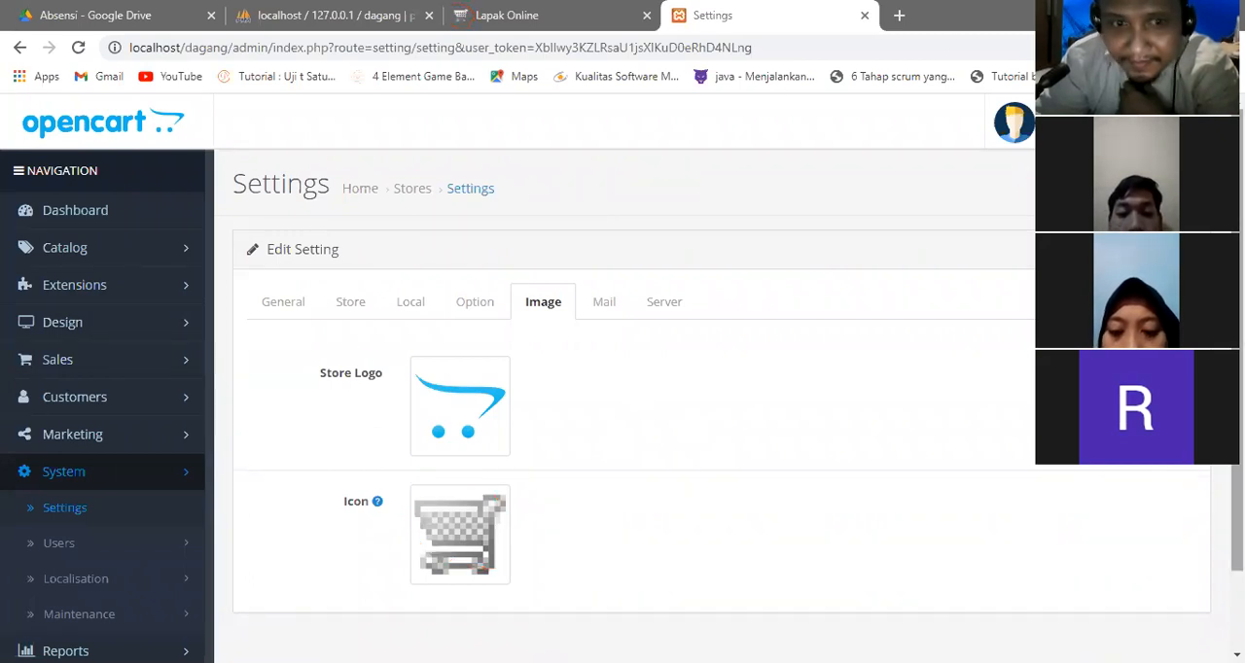
# Replace the default store's icon with the existing image profile-pic.png.
pyautogui.scroll(-1, 778, 328)
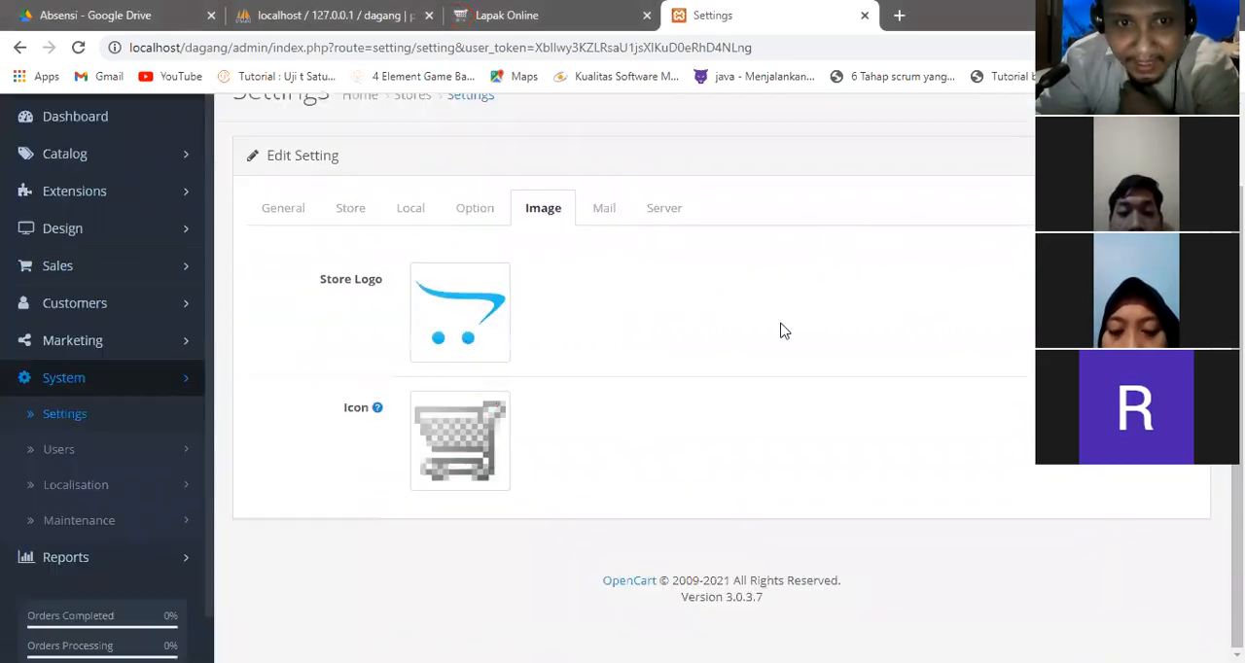
pyautogui.click(468, 445)
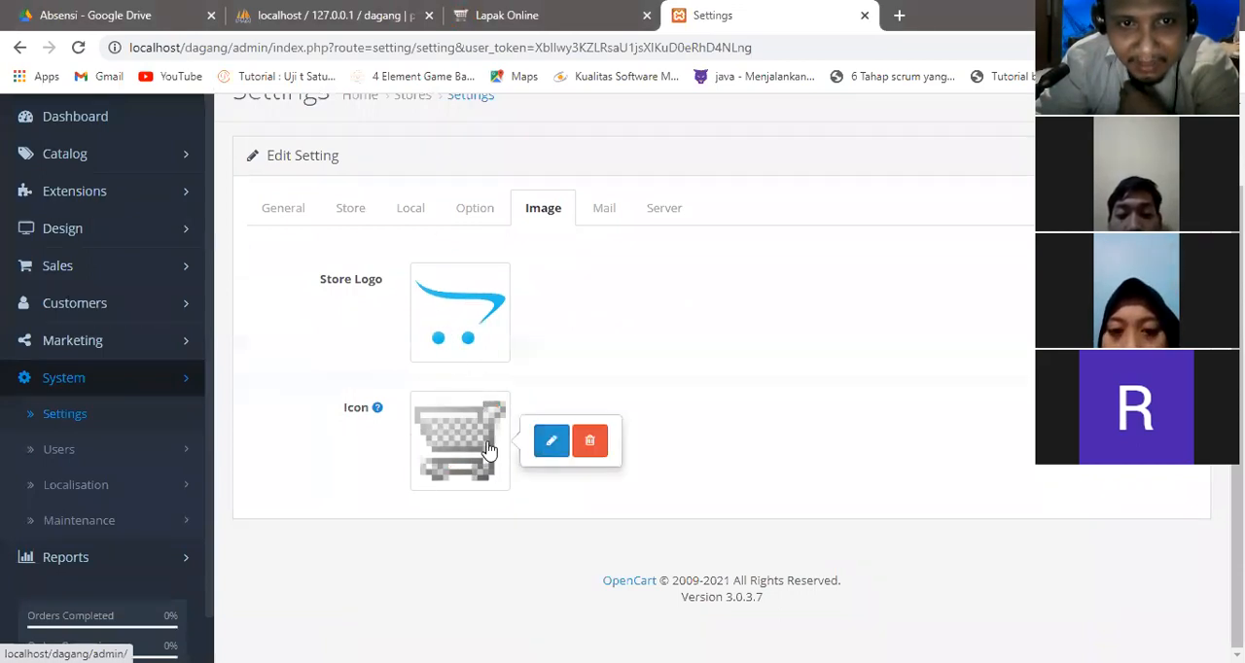
pyautogui.click(553, 442)
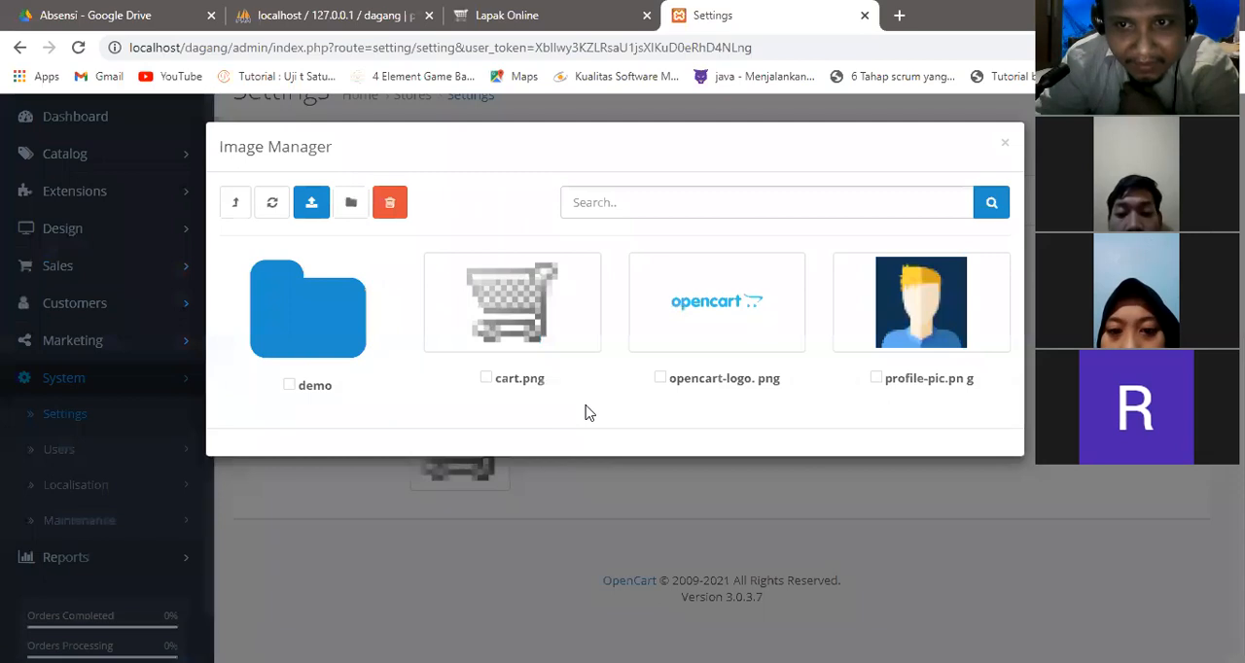
pyautogui.click(845, 331)
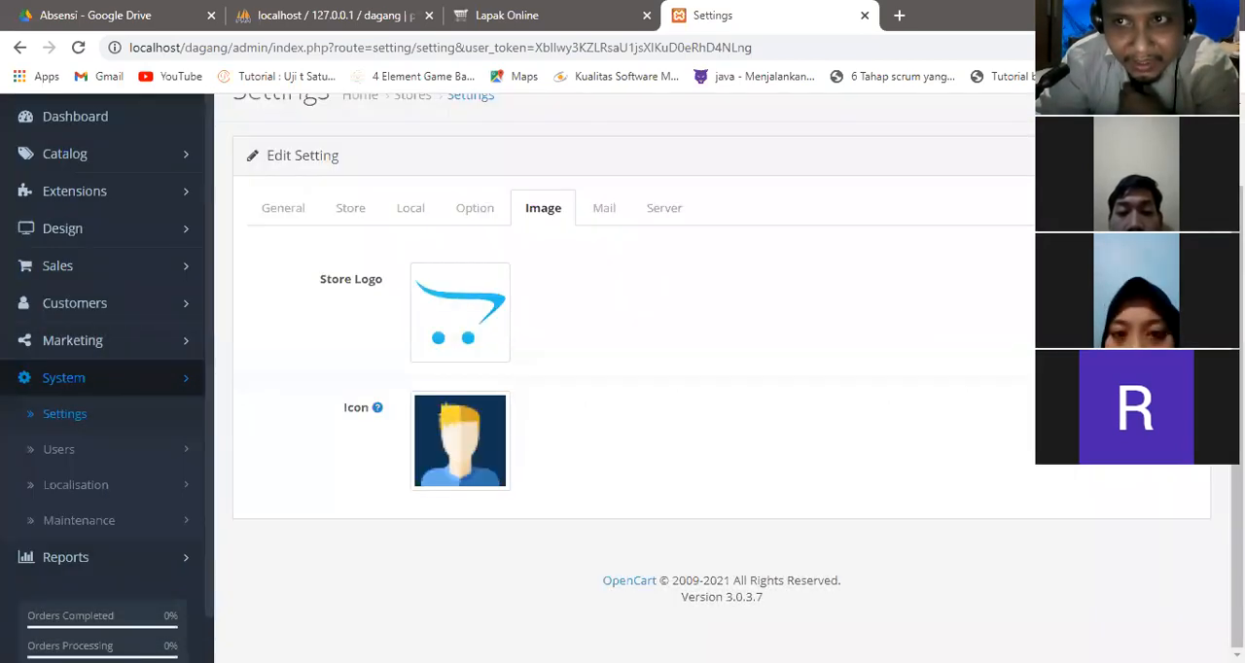
# Save the icon change and reload the storefront to check its browser tab icon.
pyautogui.click(1151, 102)
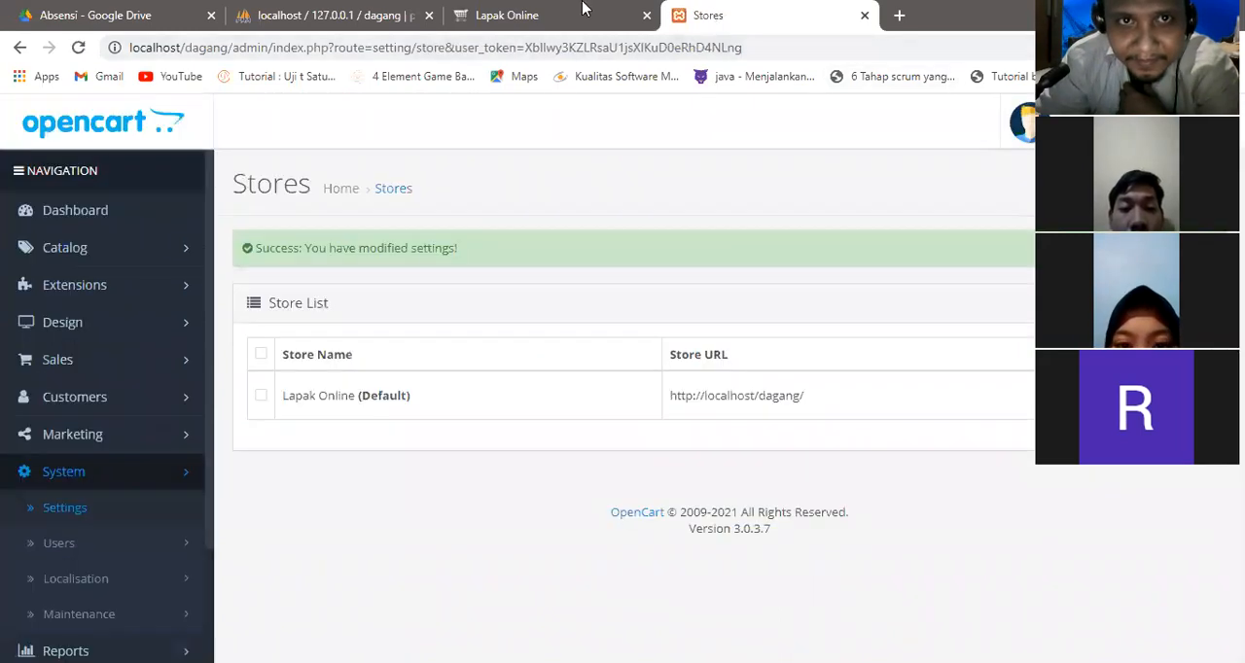
pyautogui.click(507, 15)
pyautogui.click(84, 48)
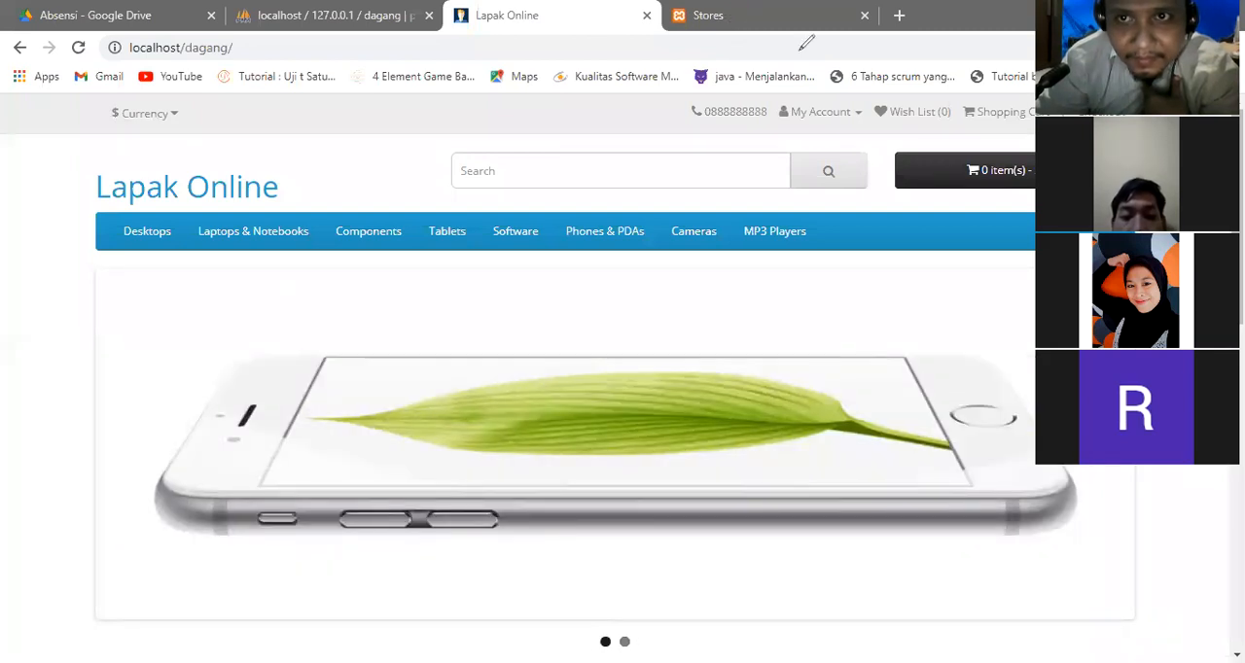
# Reopen the default store's image settings and examine the store logo.
pyautogui.click(762, 9)
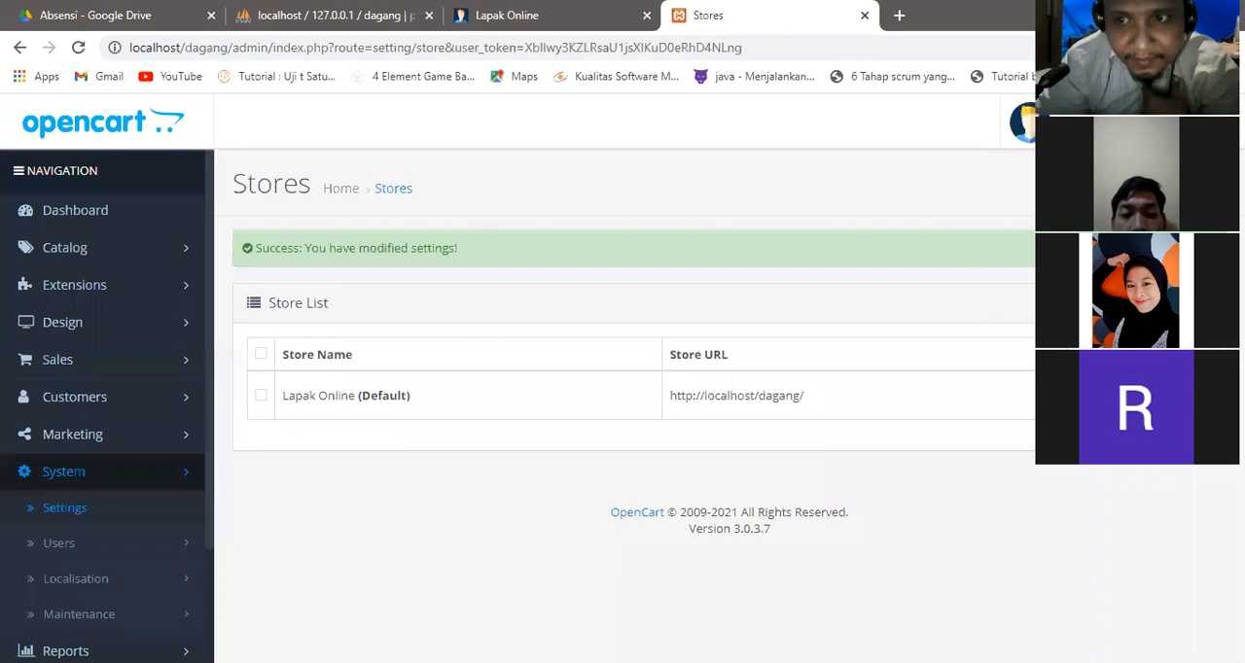
pyautogui.click(1185, 395)
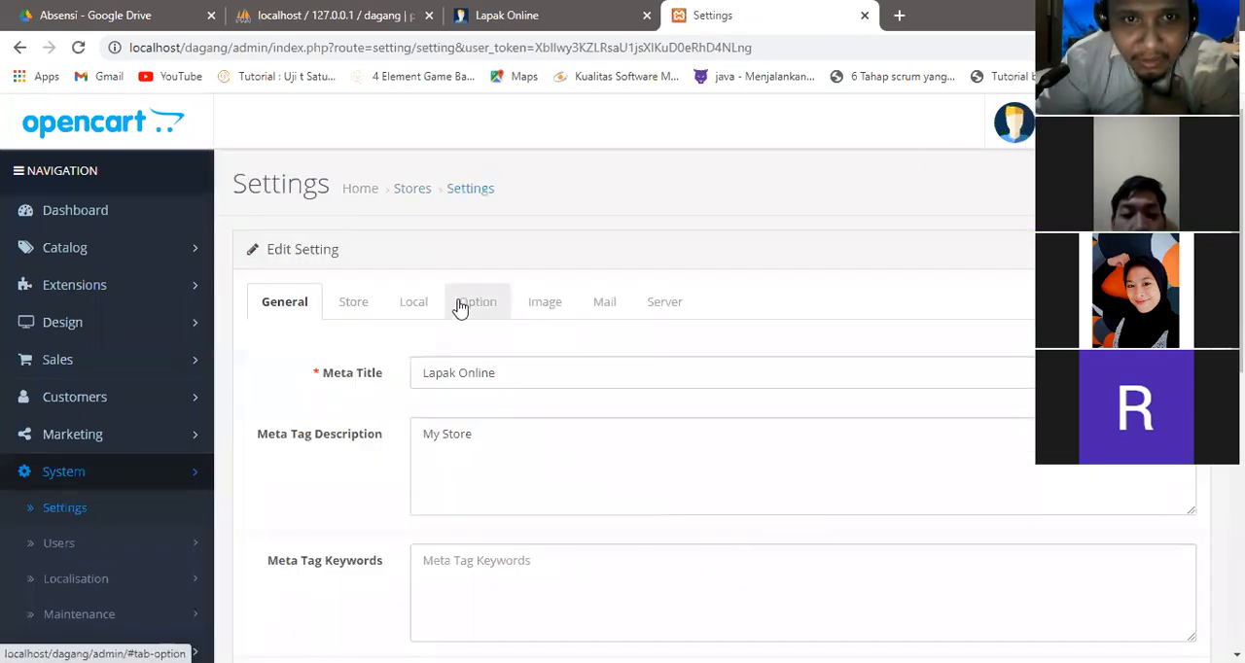
pyautogui.click(541, 302)
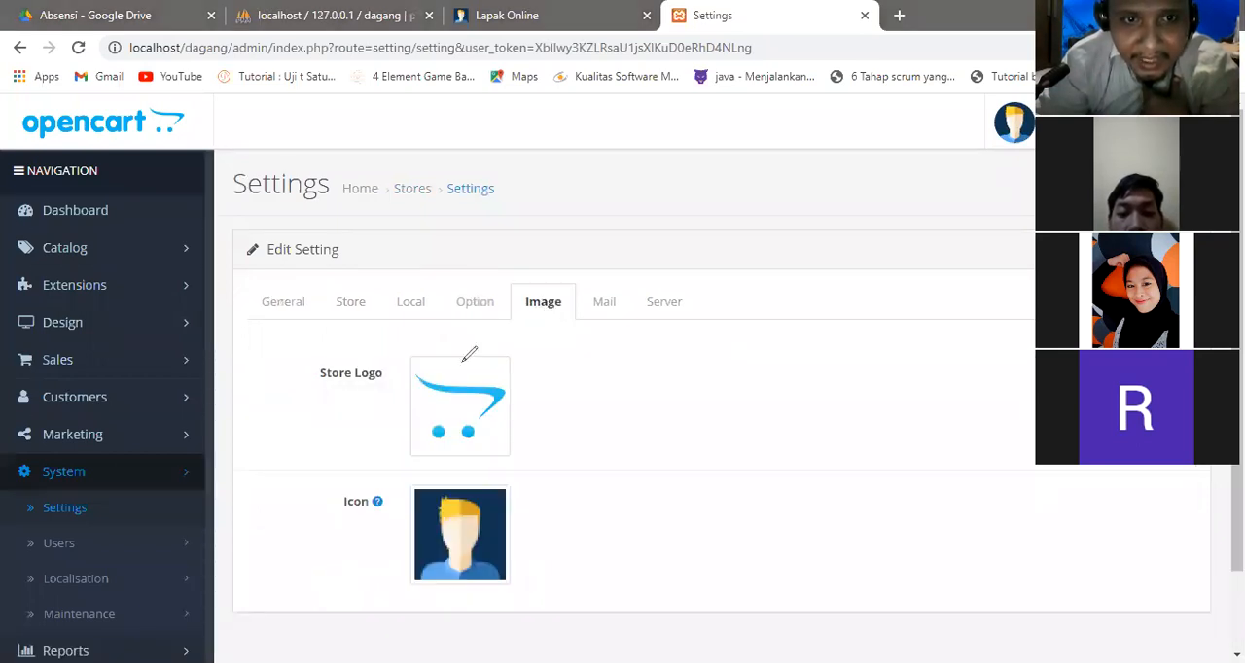
pyautogui.moveTo(506, 378); pyautogui.dragTo(468, 357)
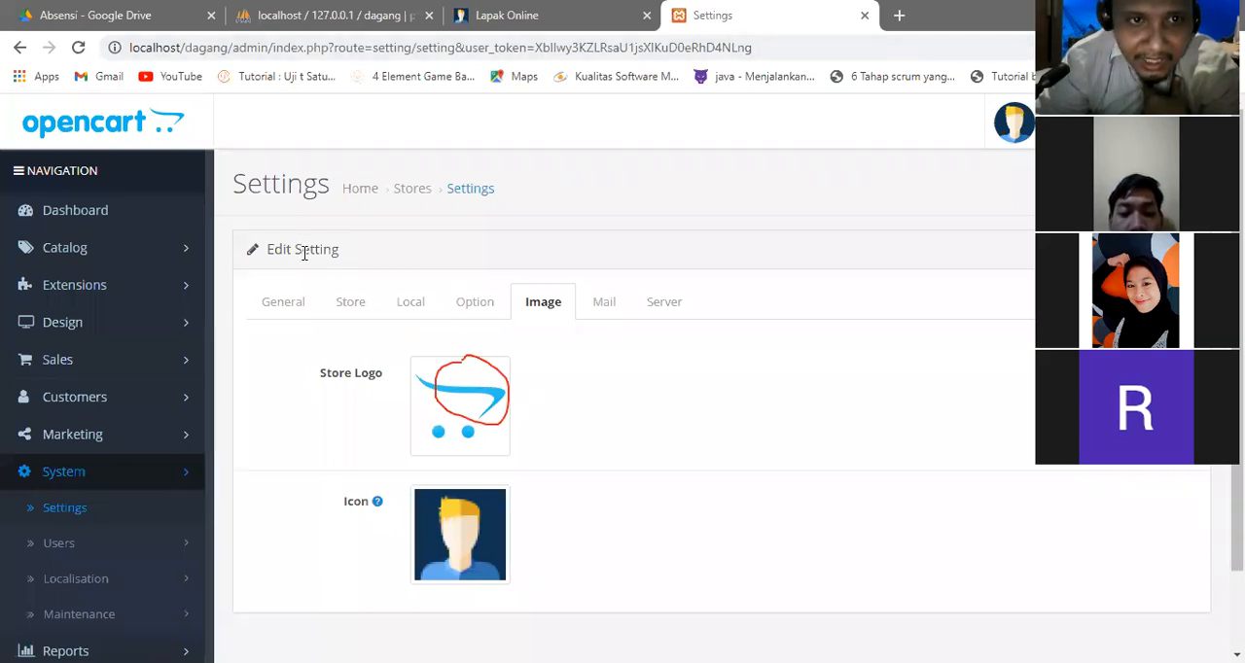
pyautogui.click(350, 306)
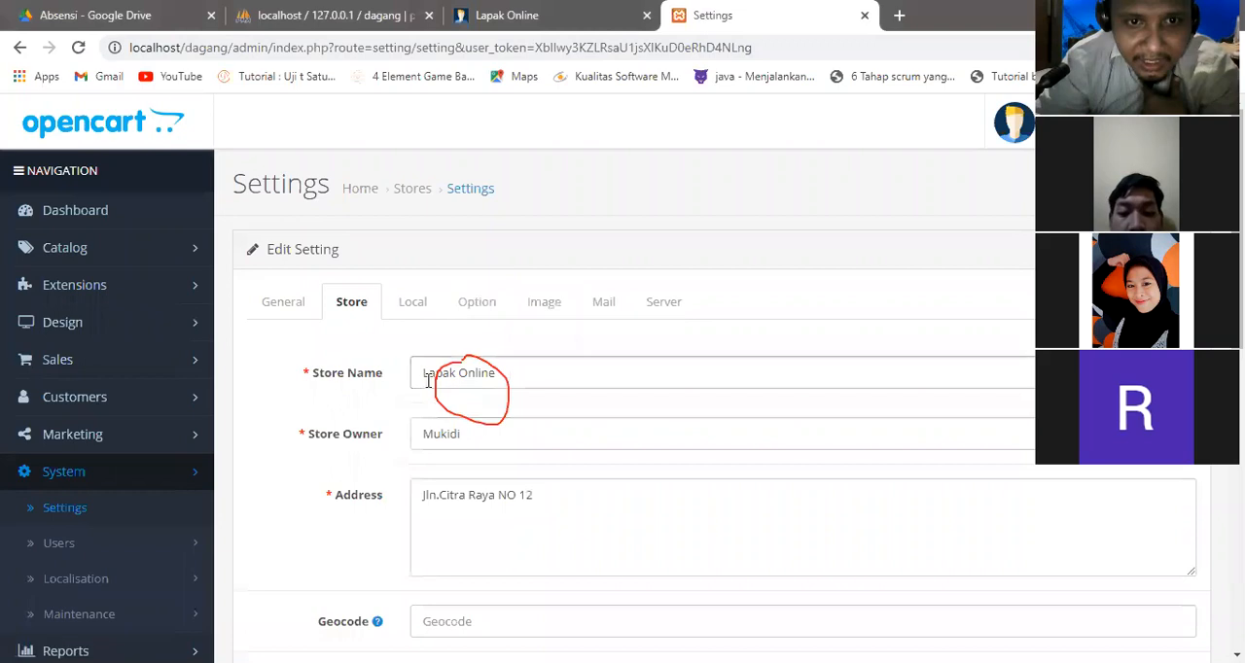
pyautogui.click(543, 306)
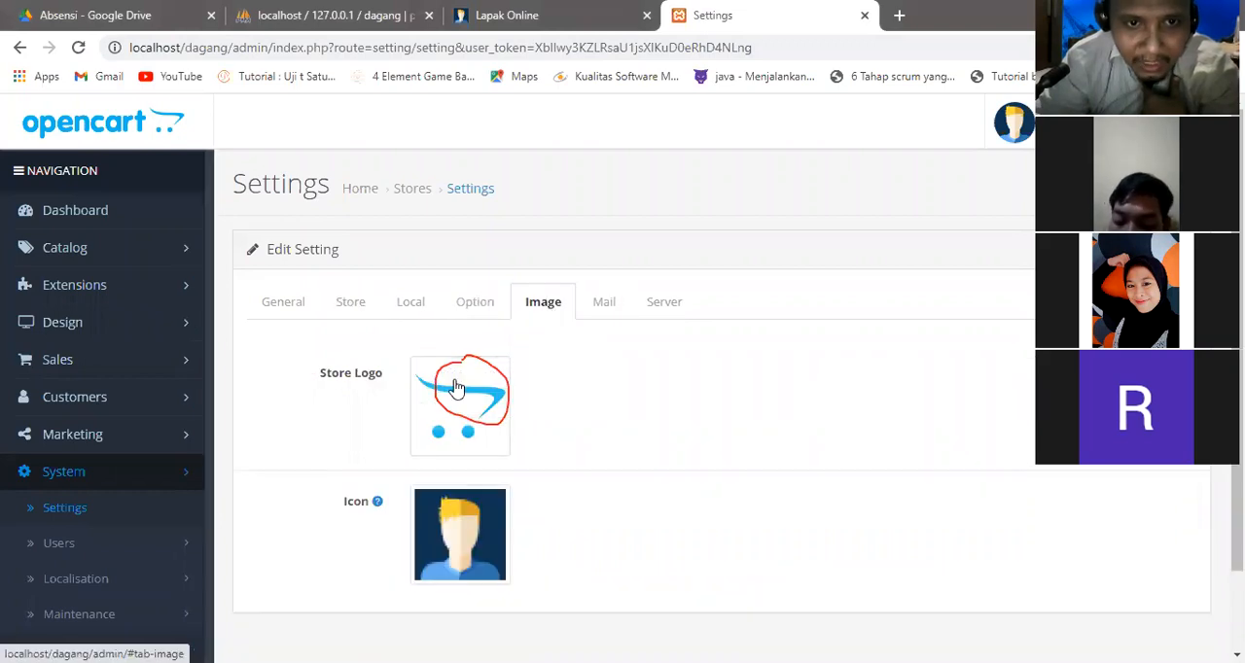
pyautogui.click(766, 162)
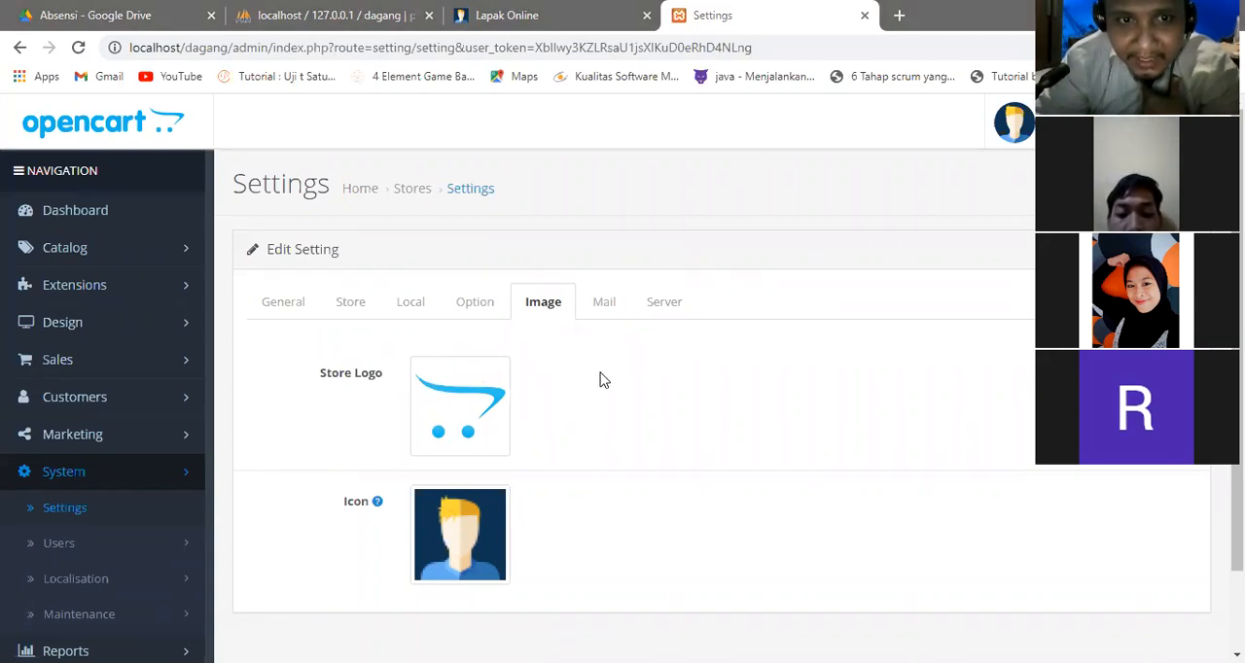
# Upload logo.jpg from the Desktop to the image manager opened for the store logo.
pyautogui.click(463, 402)
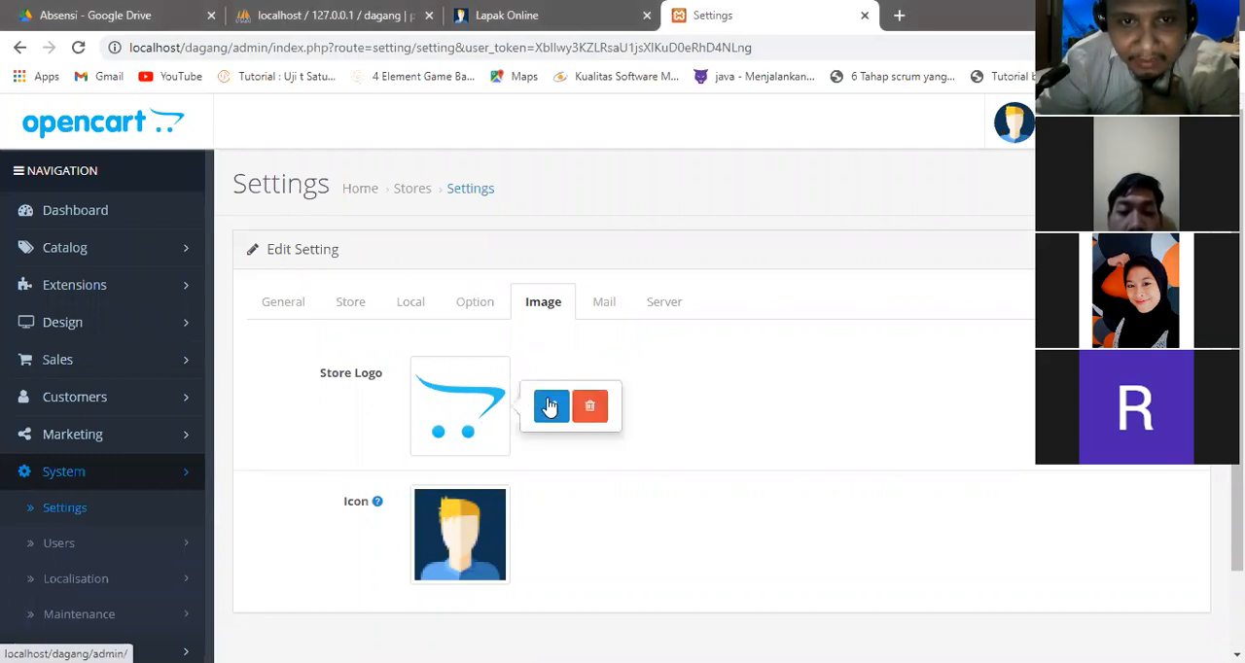
pyautogui.click(555, 406)
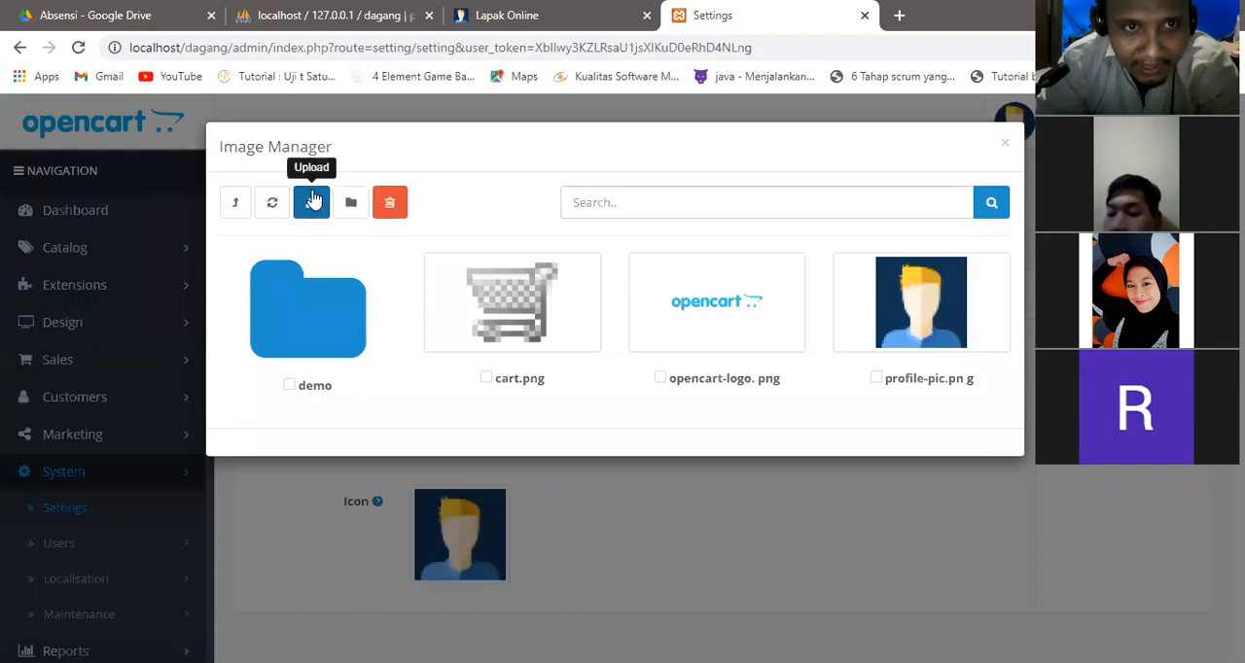
pyautogui.click(311, 204)
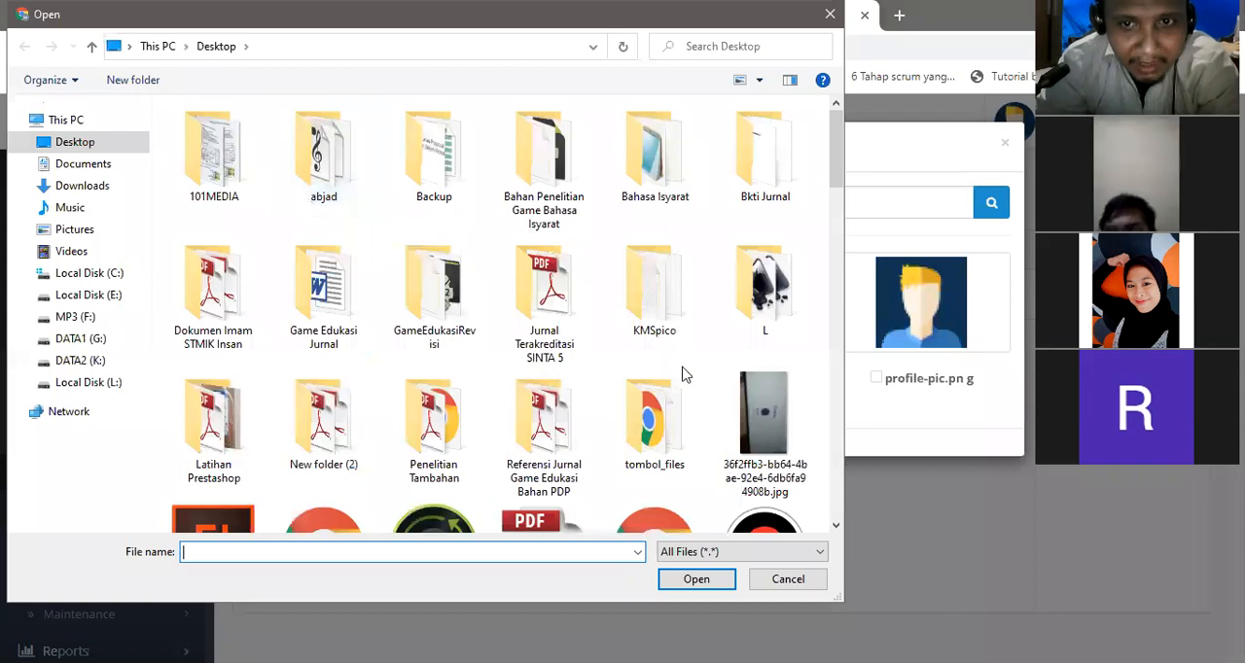
pyautogui.moveTo(838, 154); pyautogui.dragTo(864, 399)
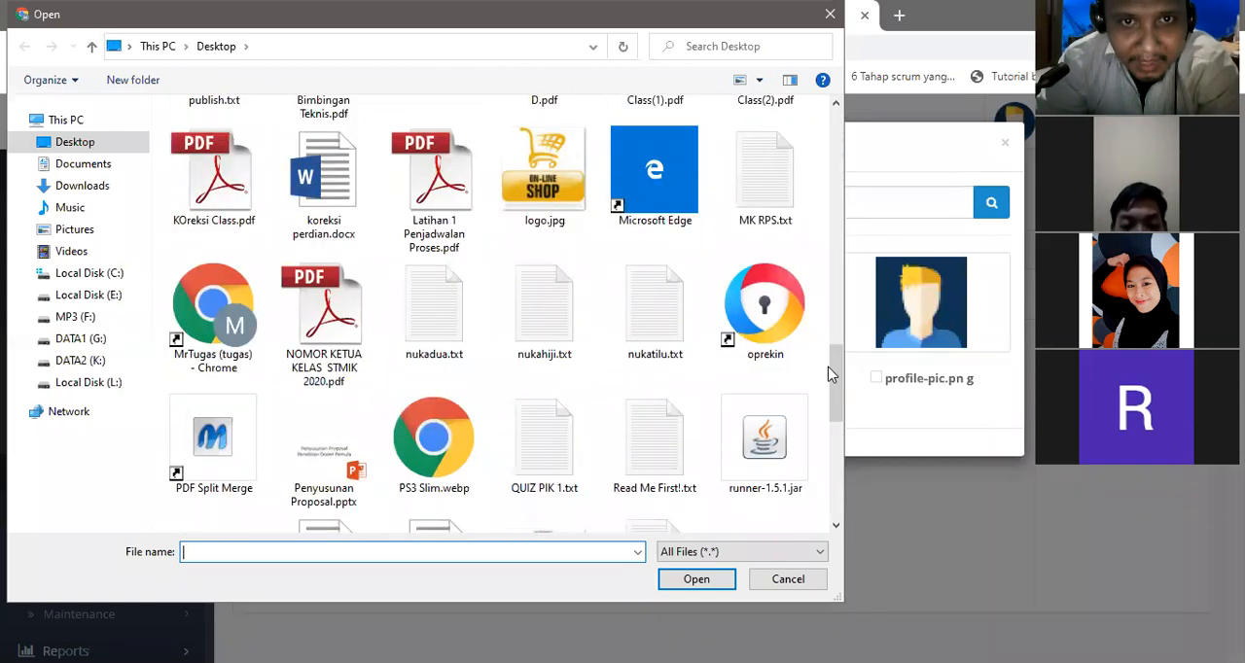
pyautogui.click(545, 175)
pyautogui.doubleClick(545, 176)
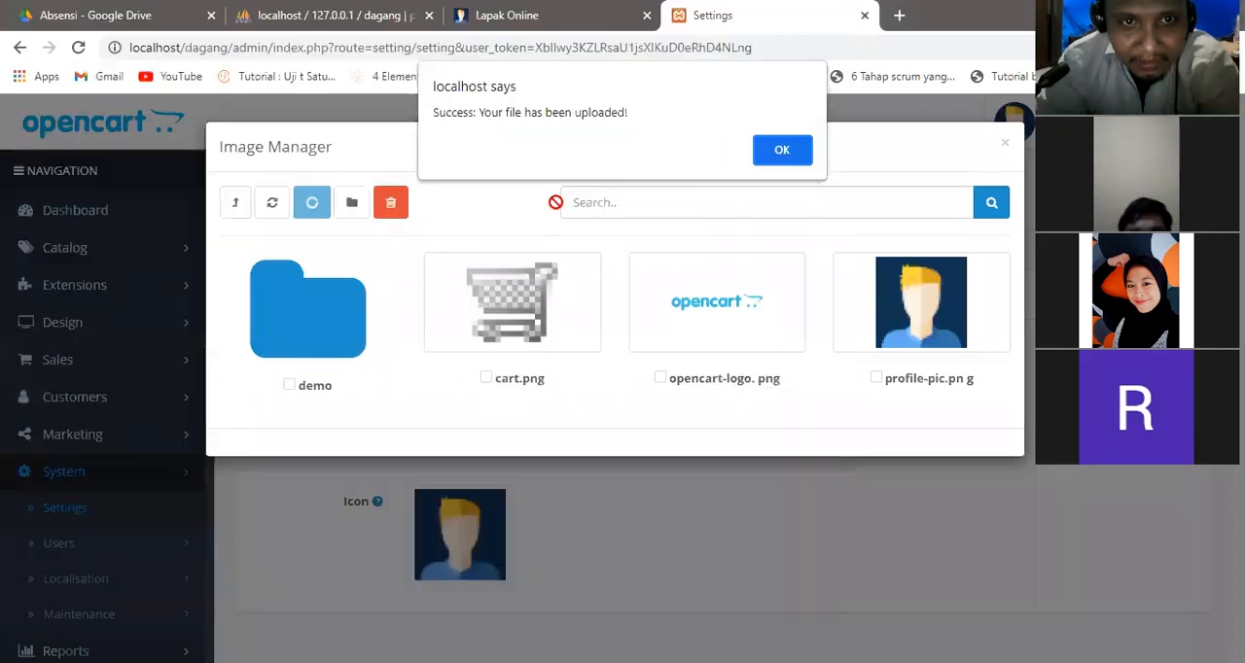
pyautogui.click(800, 154)
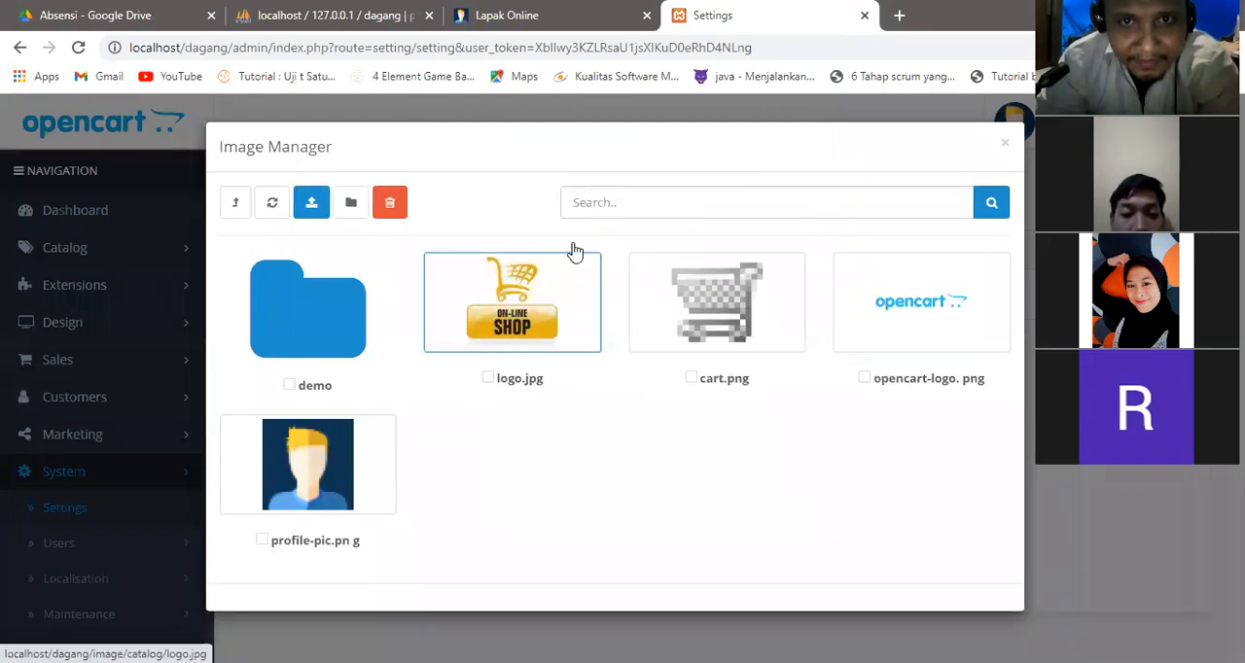
# Use the uploaded logo.jpg as the default store's logo and save the store settings.
pyautogui.moveTo(561, 233)
pyautogui.mouseDown()
pyautogui.moveTo(449, 269)
pyautogui.moveTo(523, 365)
pyautogui.moveTo(560, 309)
pyautogui.moveTo(544, 243)
pyautogui.mouseUp()
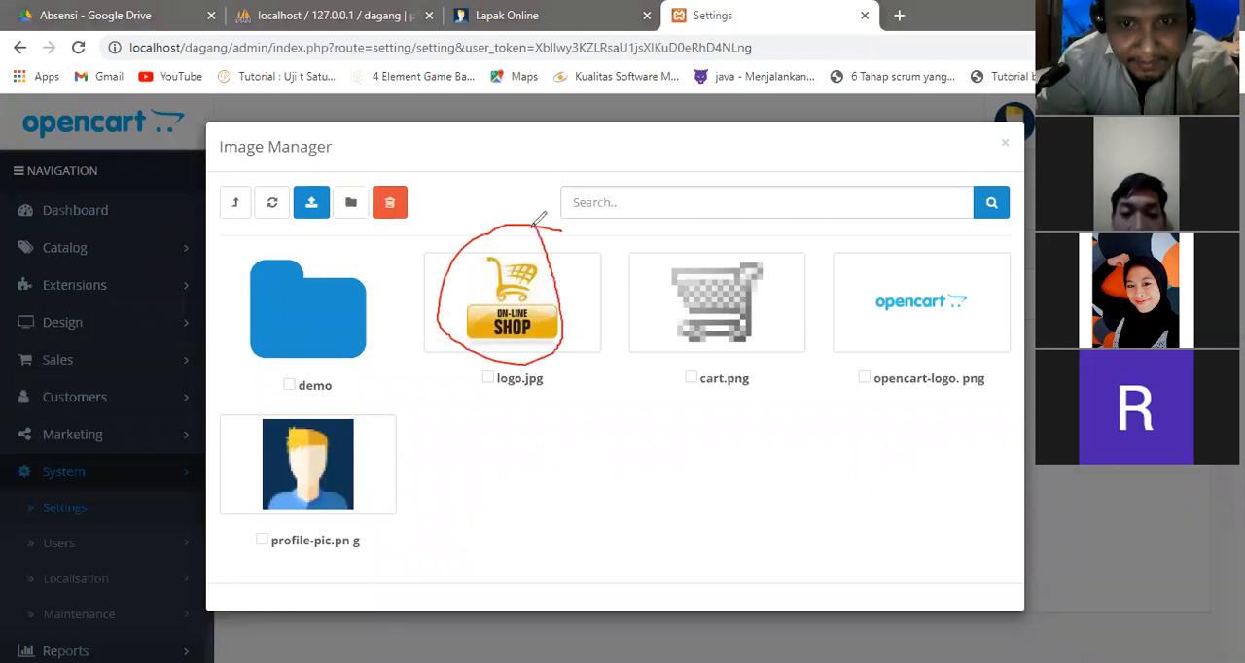
pyautogui.press('Escape')
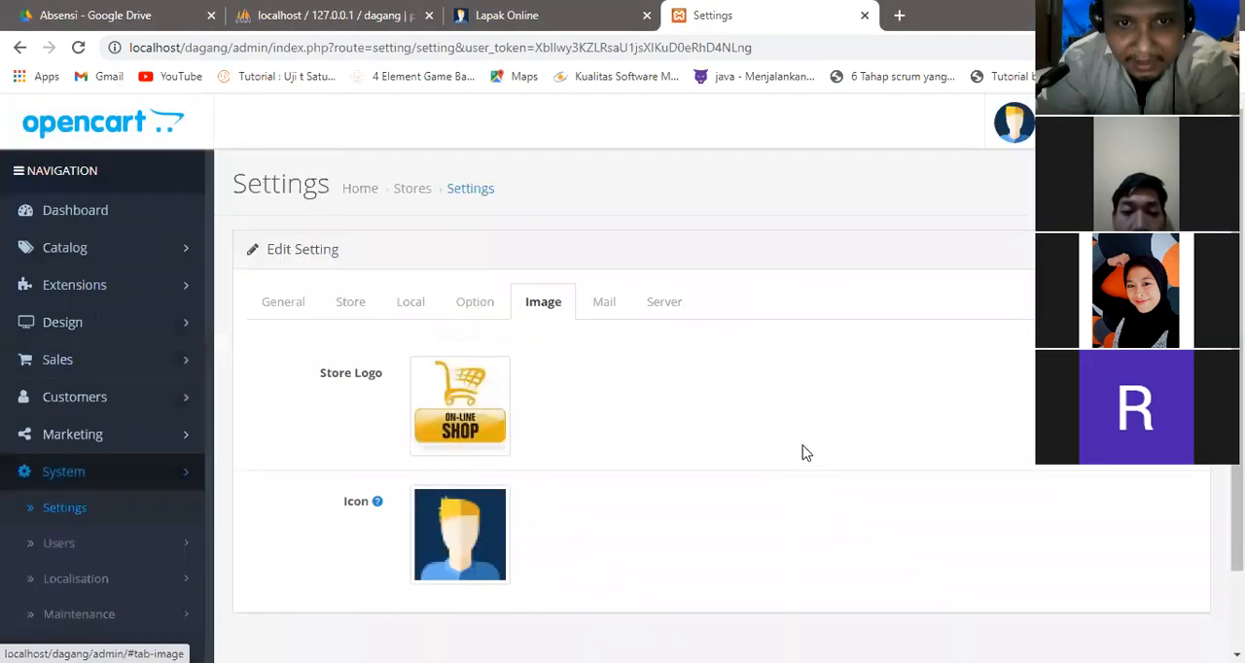
pyautogui.scroll(-1, 804, 453)
pyautogui.scroll(1, 804, 453)
pyautogui.click(1153, 185)
# Reload the storefront and examine its logo and the prices of the featured products.
pyautogui.click(592, 8)
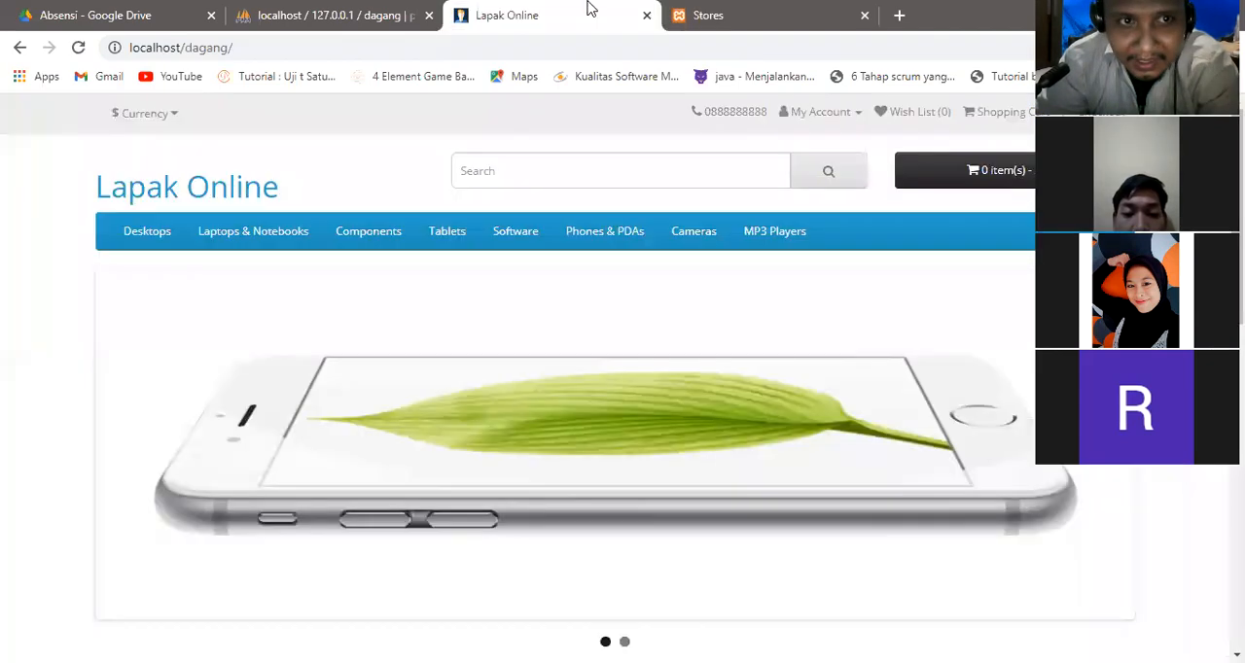
pyautogui.click(80, 50)
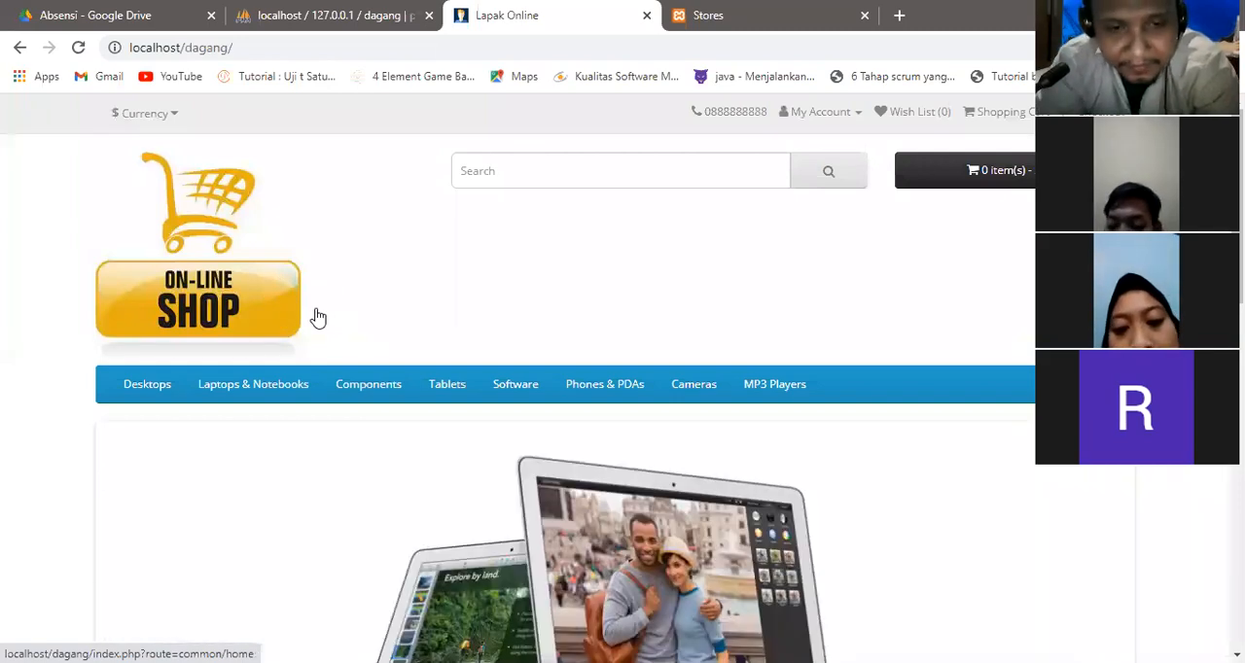
pyautogui.click(678, 9)
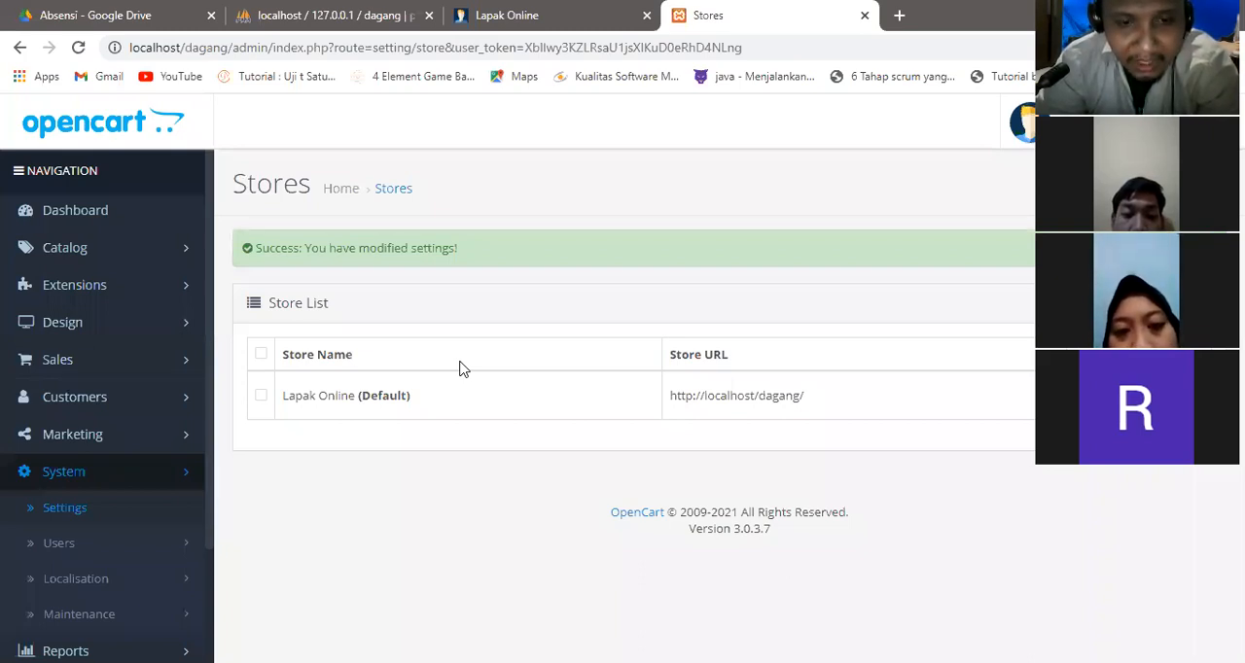
pyautogui.click(506, 14)
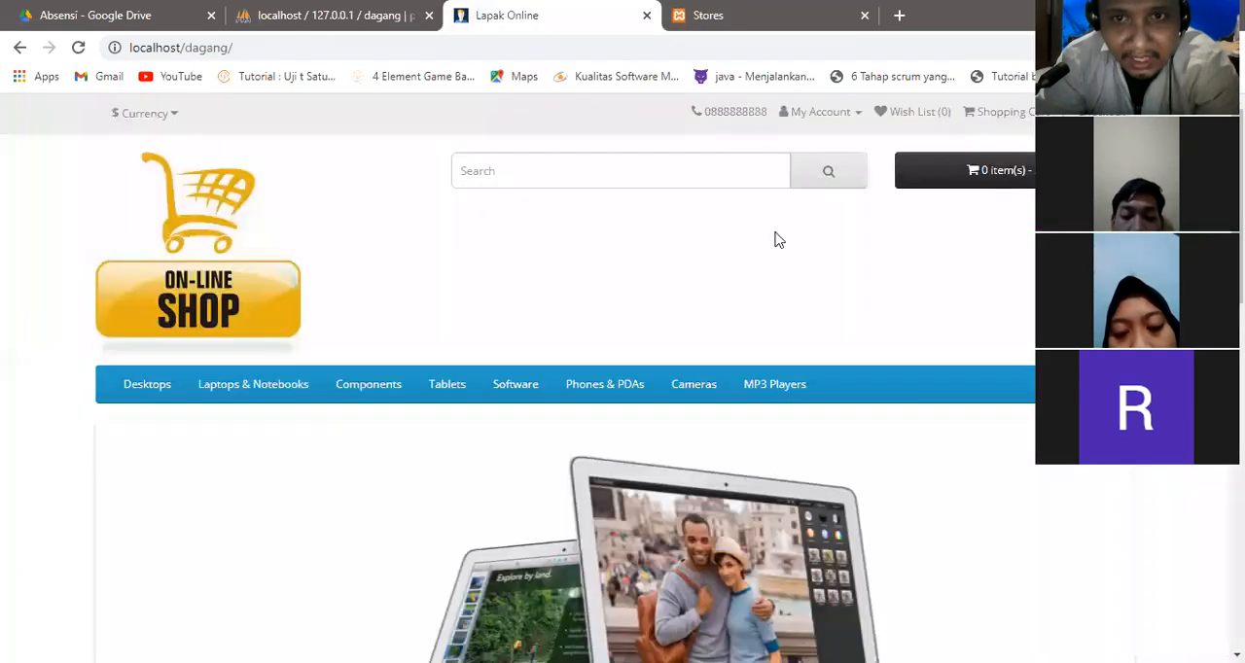
pyautogui.scroll(-6, 613, 428)
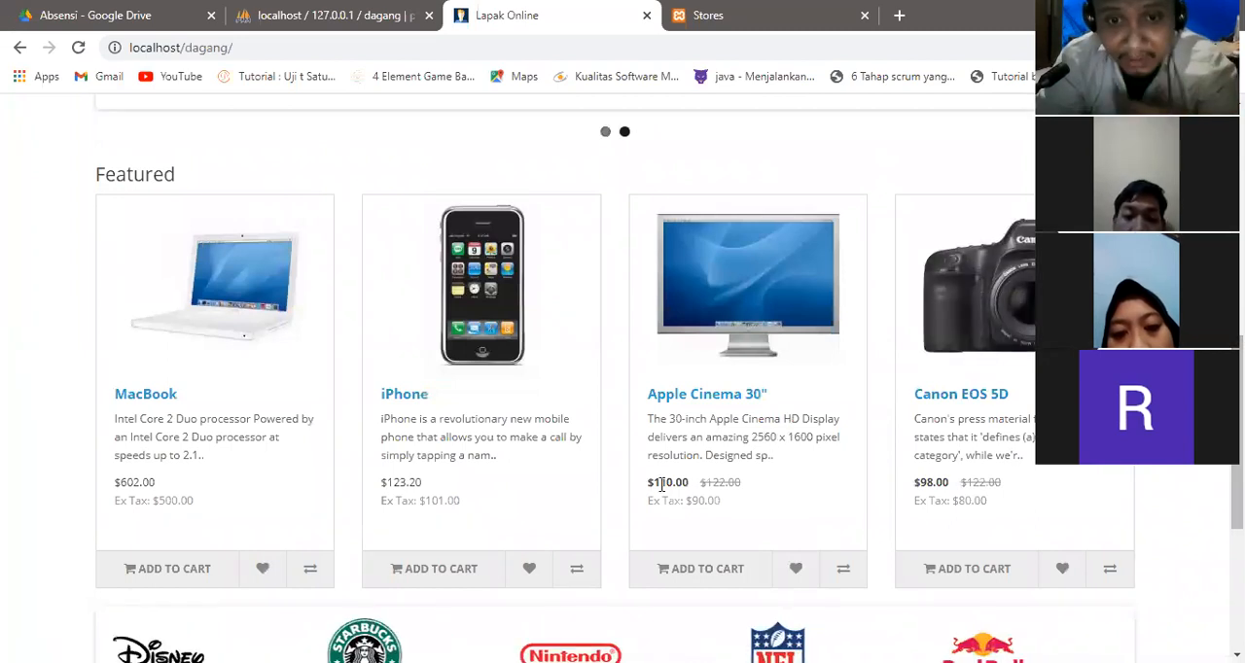
pyautogui.moveTo(647, 484); pyautogui.dragTo(692, 489)
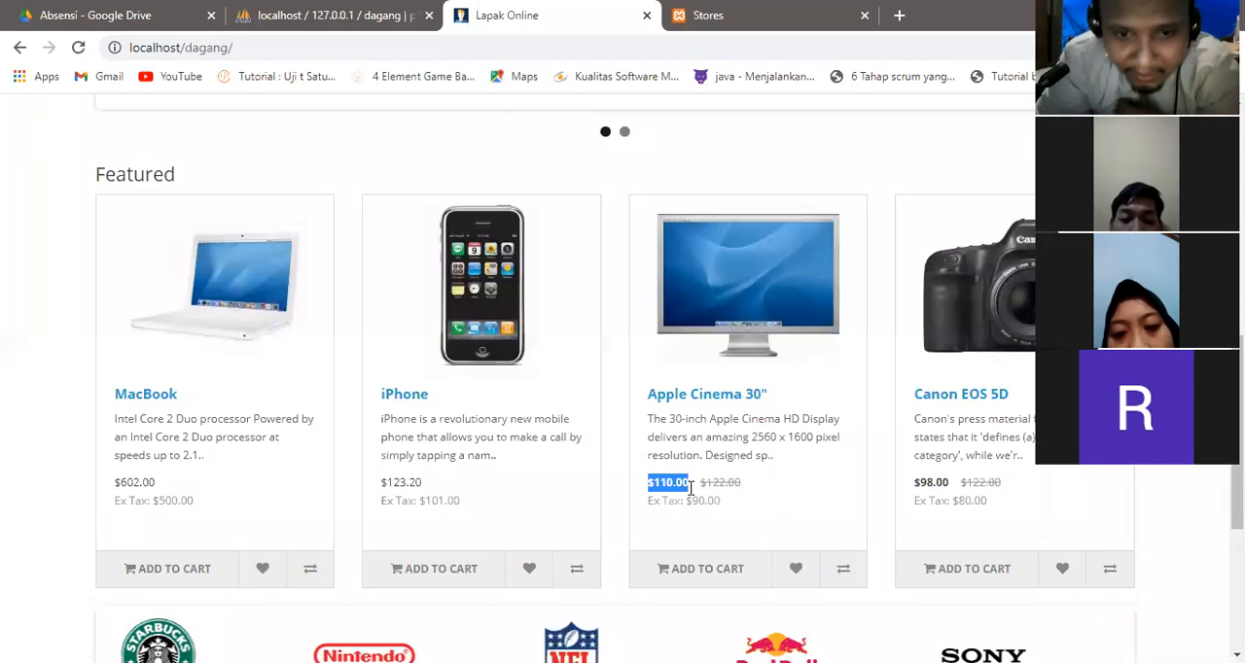
# Return to the store administration and open the currency list in the system's localisation settings.
pyautogui.click(742, 14)
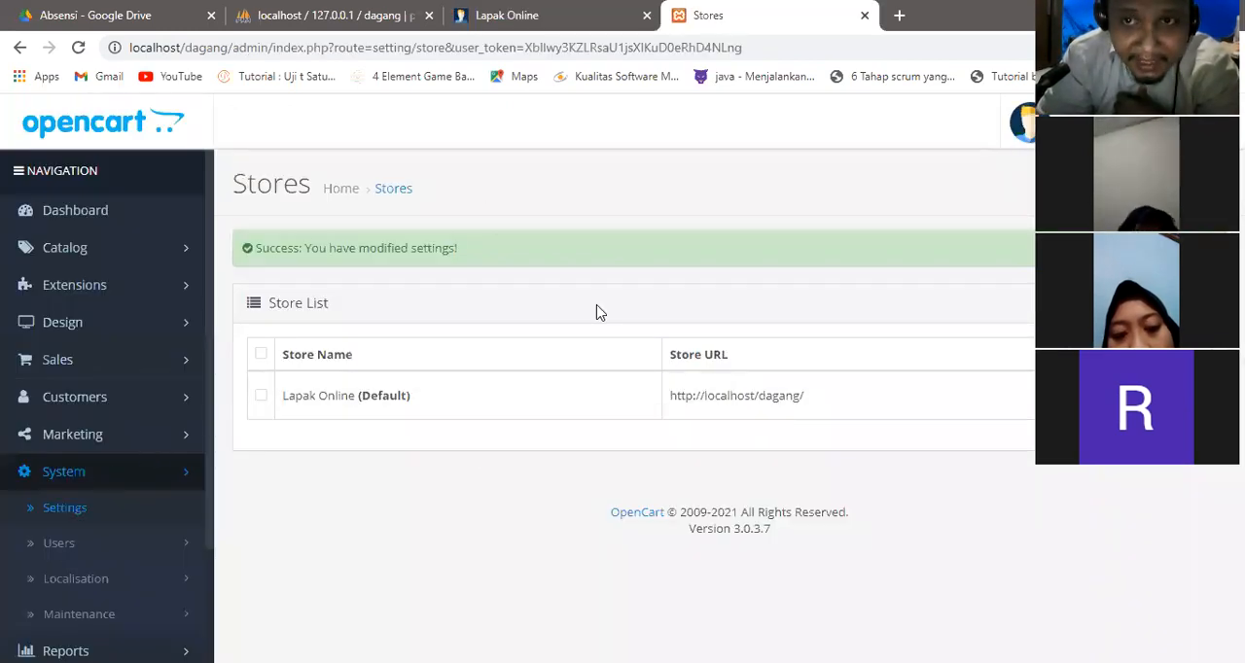
pyautogui.moveTo(81, 457)
pyautogui.mouseDown()
pyautogui.moveTo(41, 474)
pyautogui.moveTo(103, 479)
pyautogui.moveTo(96, 455)
pyautogui.mouseUp()
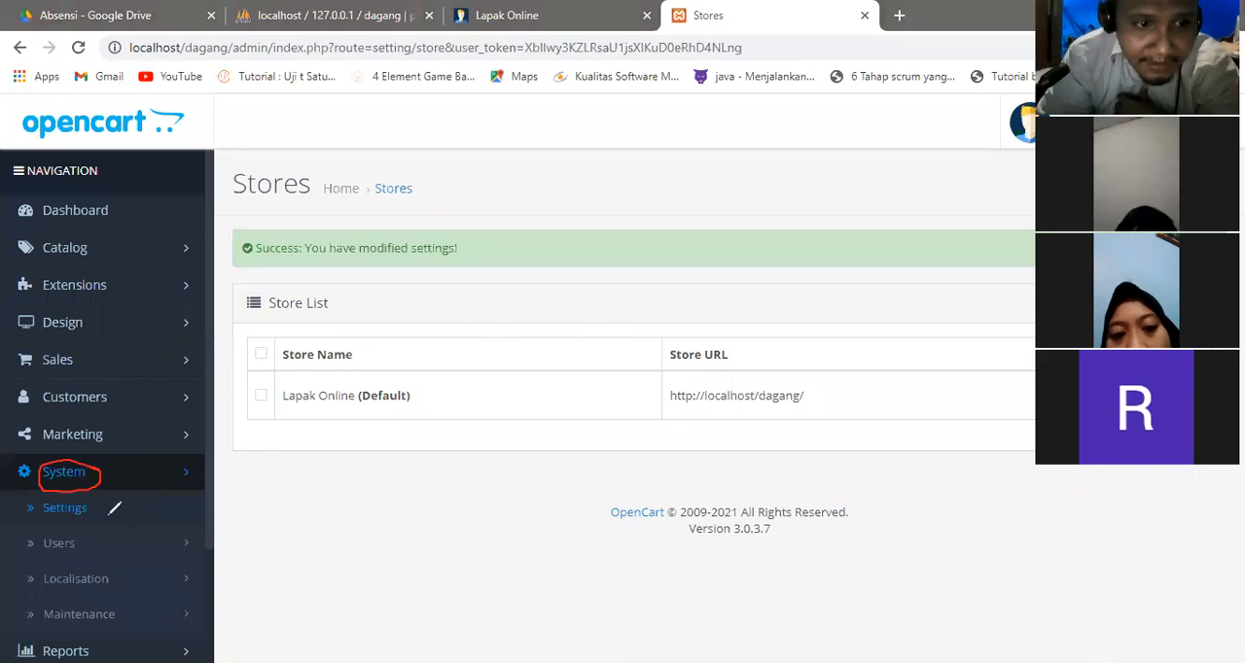
pyautogui.moveTo(46, 568)
pyautogui.mouseDown()
pyautogui.moveTo(39, 576)
pyautogui.moveTo(57, 590)
pyautogui.moveTo(99, 589)
pyautogui.moveTo(110, 575)
pyautogui.moveTo(47, 569)
pyautogui.mouseUp()
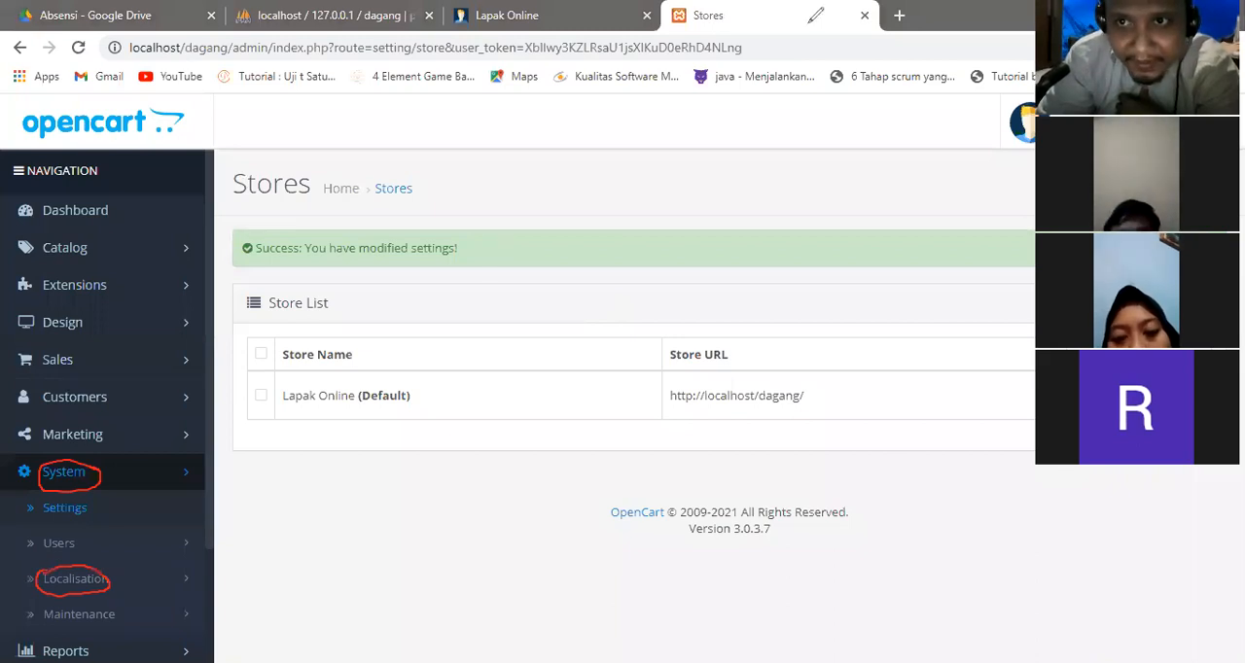
pyautogui.click(181, 575)
pyautogui.moveTo(208, 380); pyautogui.dragTo(207, 394)
pyautogui.scroll(-1, 208, 394)
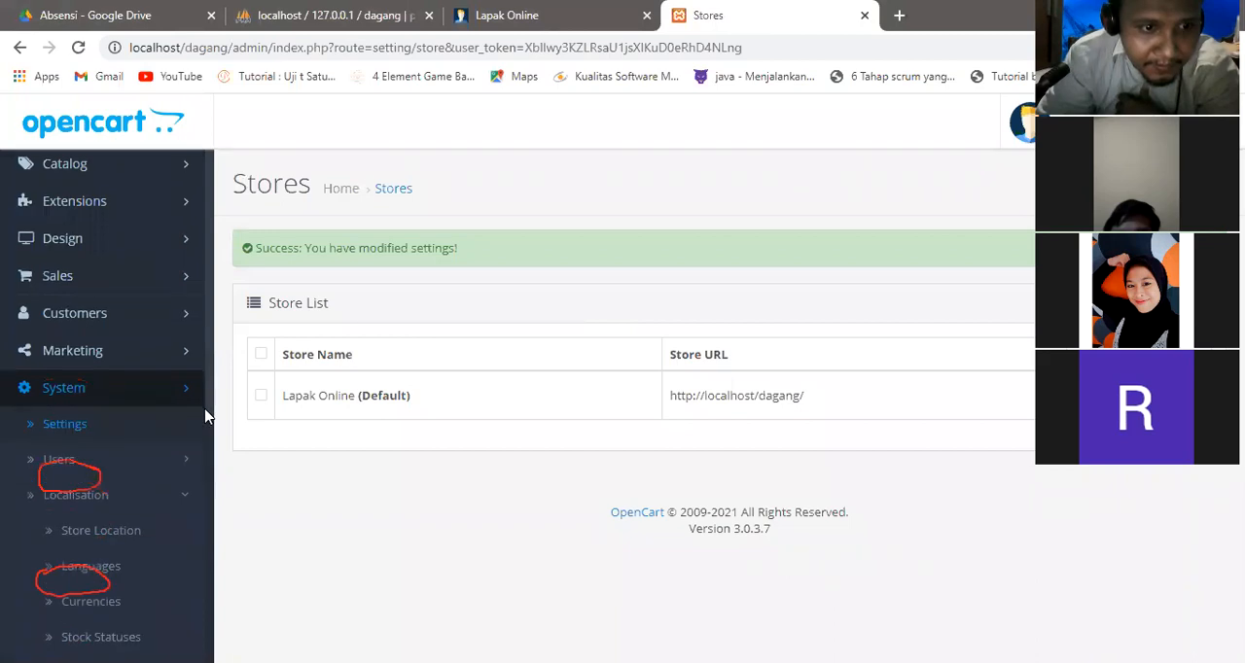
pyautogui.scroll(-1, 207, 394)
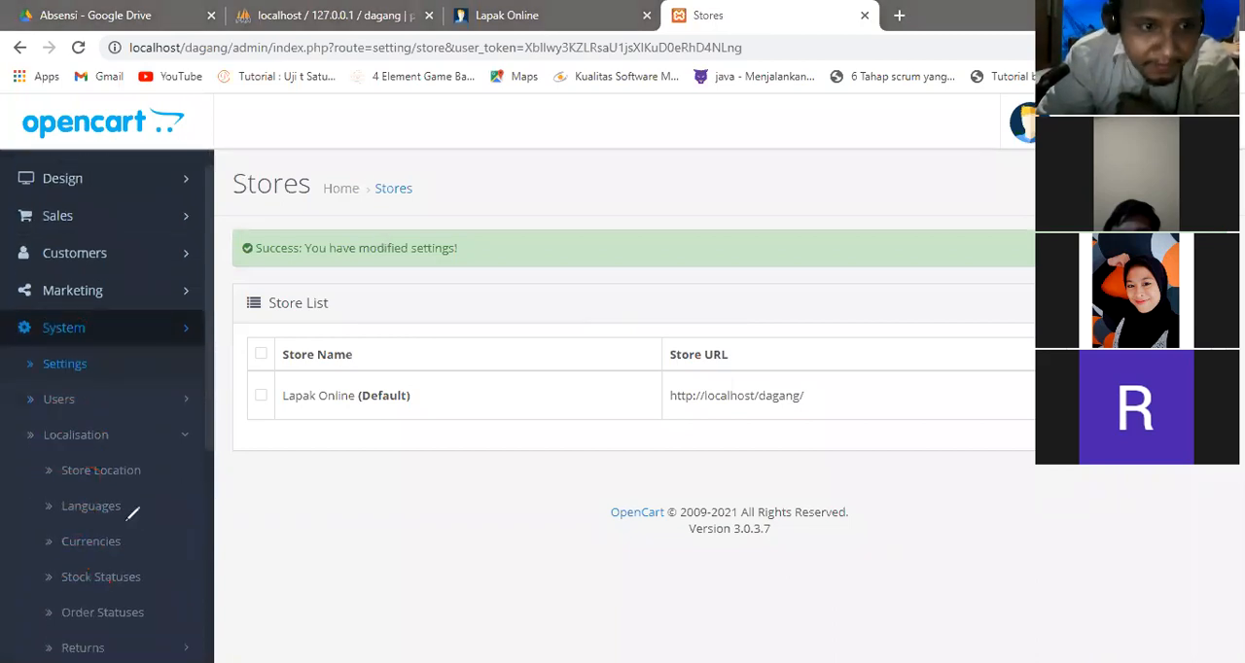
pyautogui.moveTo(64, 531)
pyautogui.mouseDown()
pyautogui.moveTo(56, 541)
pyautogui.moveTo(123, 551)
pyautogui.moveTo(129, 537)
pyautogui.moveTo(103, 524)
pyautogui.mouseUp()
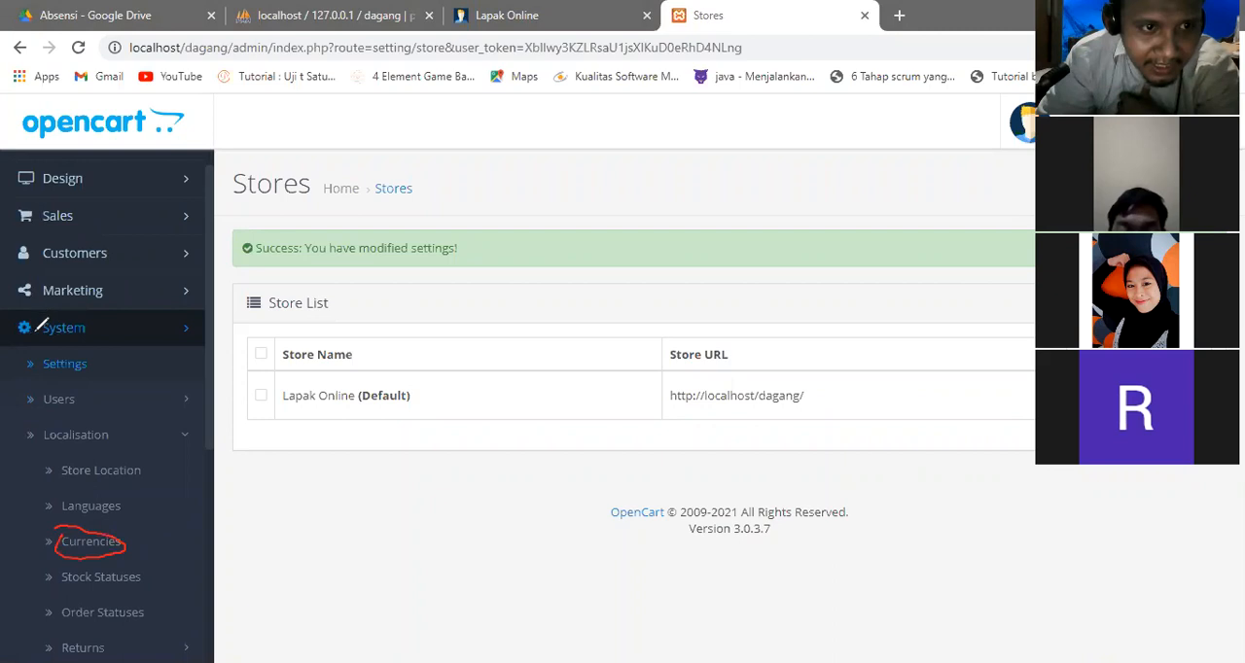
pyautogui.moveTo(44, 335)
pyautogui.mouseDown()
pyautogui.moveTo(89, 337)
pyautogui.moveTo(33, 313)
pyautogui.moveTo(14, 330)
pyautogui.mouseUp()
pyautogui.moveTo(41, 419)
pyautogui.mouseDown()
pyautogui.moveTo(60, 449)
pyautogui.moveTo(115, 445)
pyautogui.moveTo(93, 419)
pyautogui.moveTo(54, 421)
pyautogui.mouseUp()
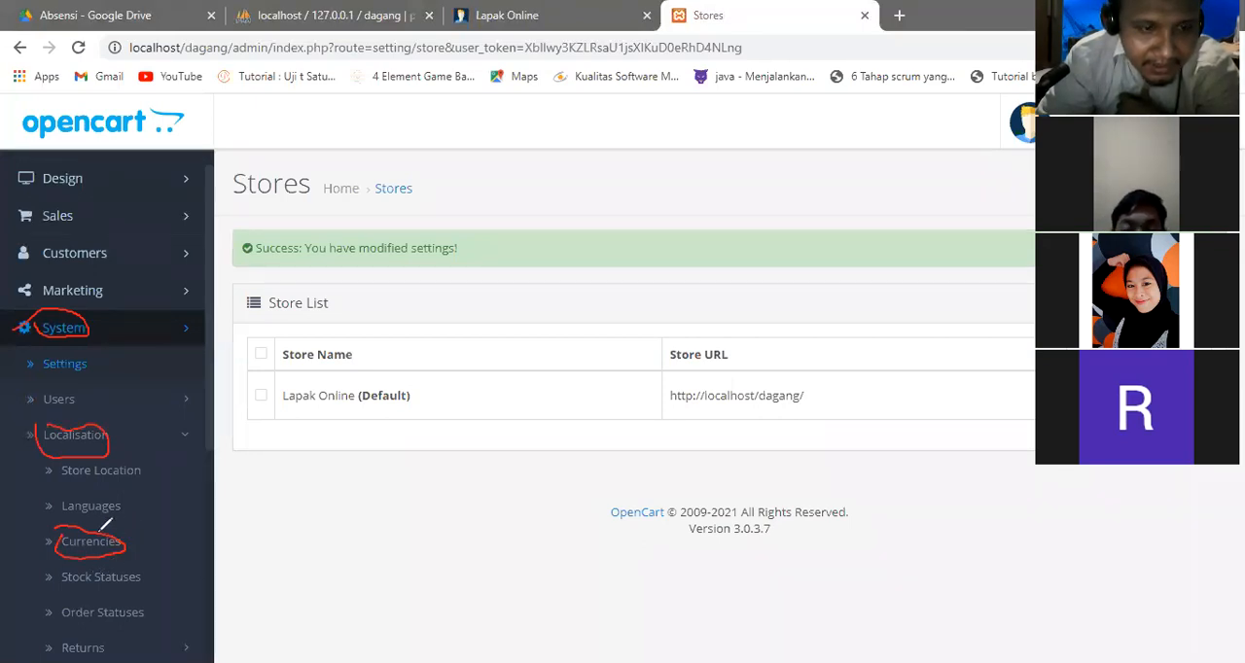
pyautogui.click(852, 21)
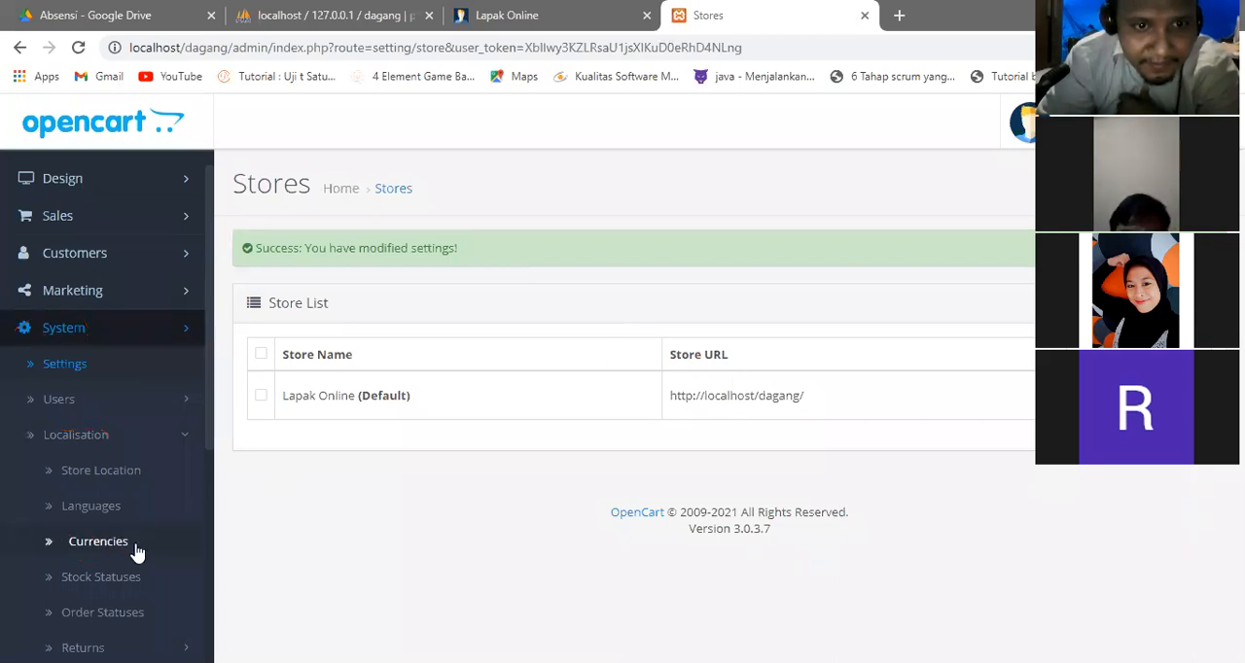
pyautogui.click(97, 541)
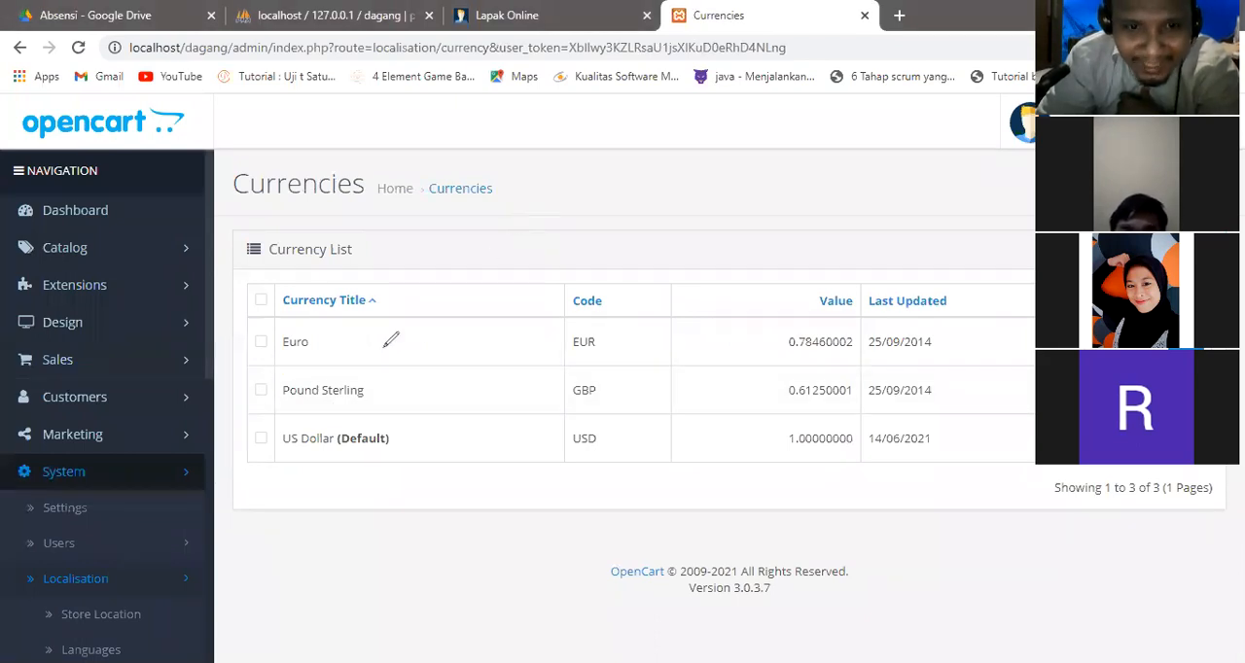
pyautogui.moveTo(403, 416)
pyautogui.mouseDown()
pyautogui.moveTo(265, 423)
pyautogui.moveTo(274, 446)
pyautogui.moveTo(342, 451)
pyautogui.moveTo(413, 434)
pyautogui.moveTo(394, 419)
pyautogui.mouseUp()
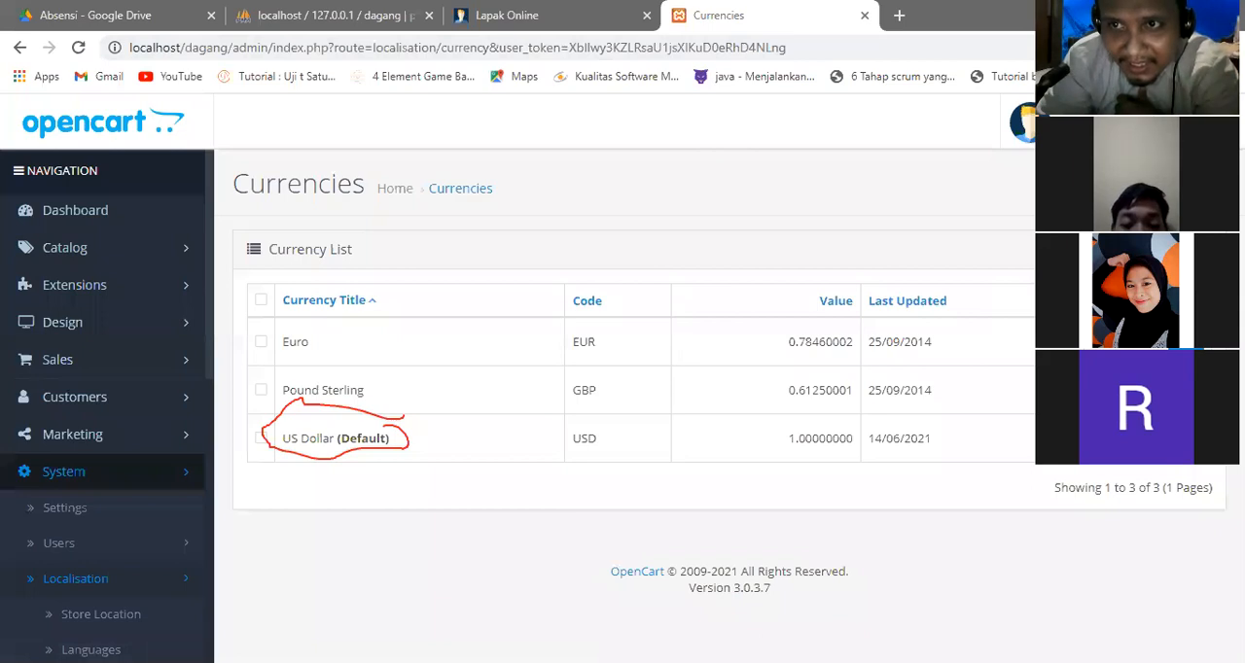
pyautogui.hotkey('ctrl', 'z')
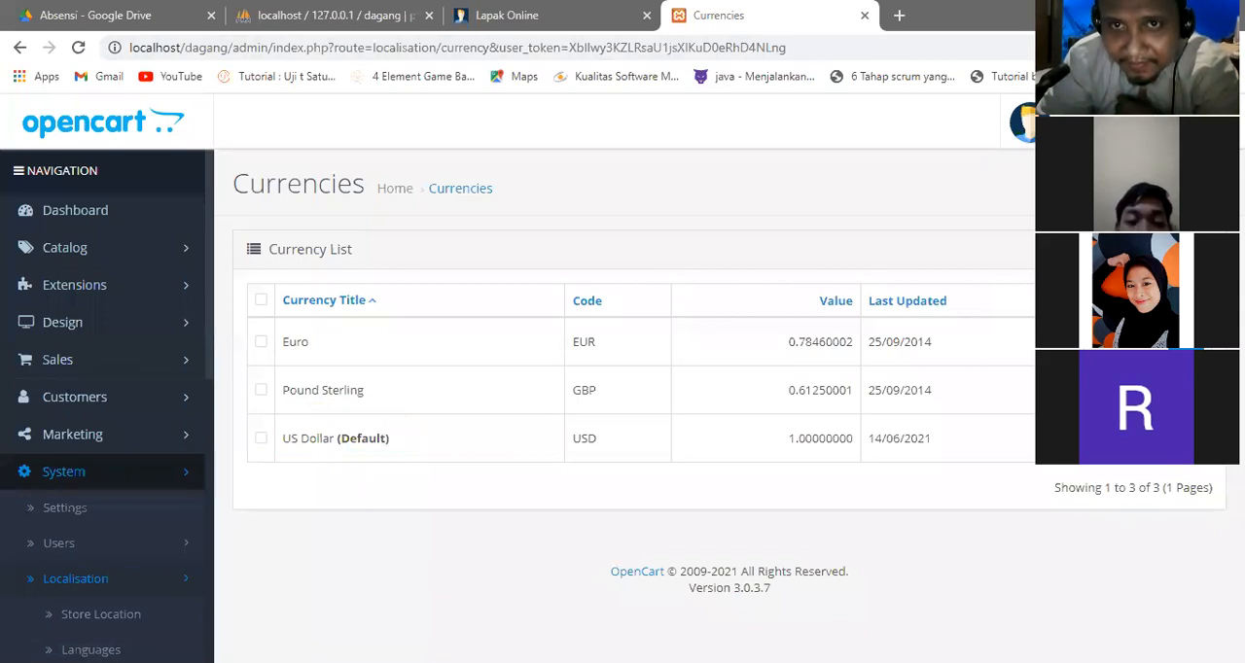
# Start a new currency titled Rupiah with the code IDR and the left symbol Rp.
pyautogui.click(1129, 185)
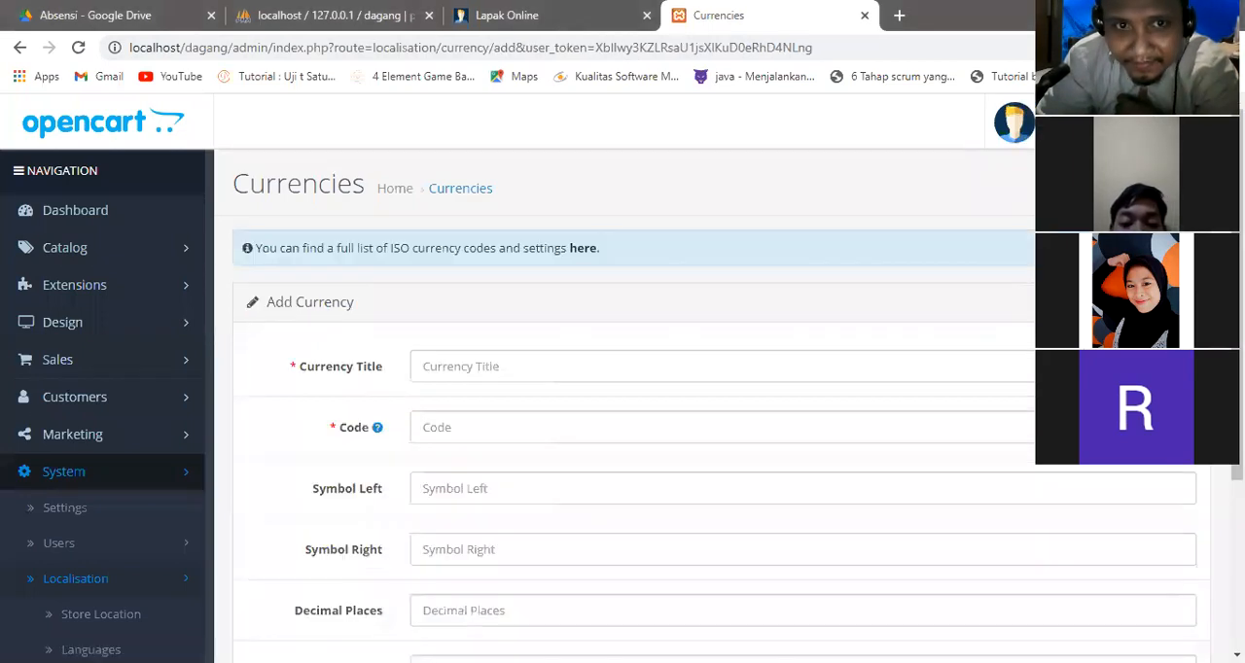
pyautogui.click(611, 365)
pyautogui.write('Rupiah')
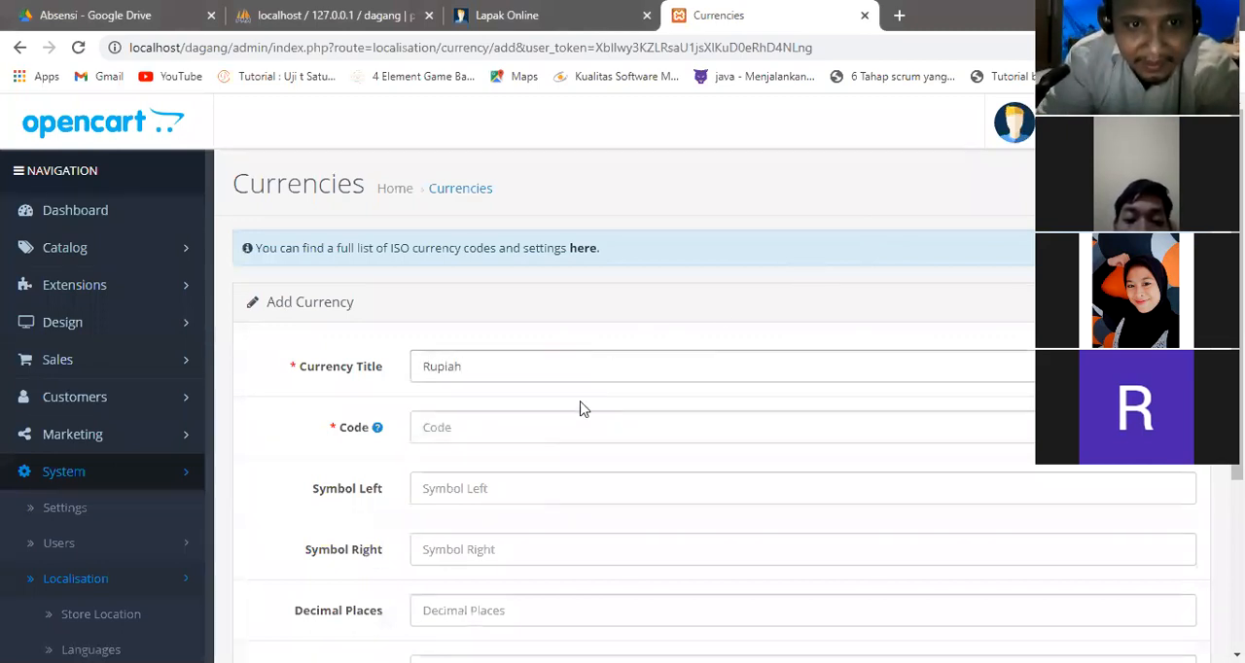
pyautogui.click(468, 423)
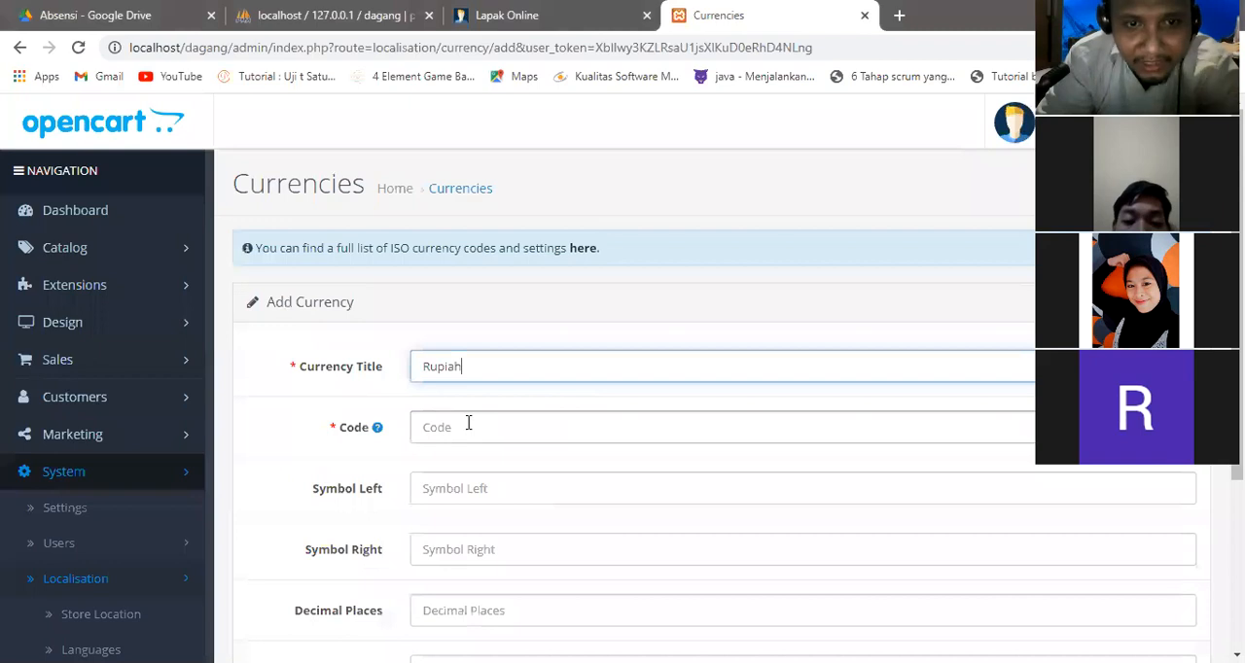
pyautogui.write('I')
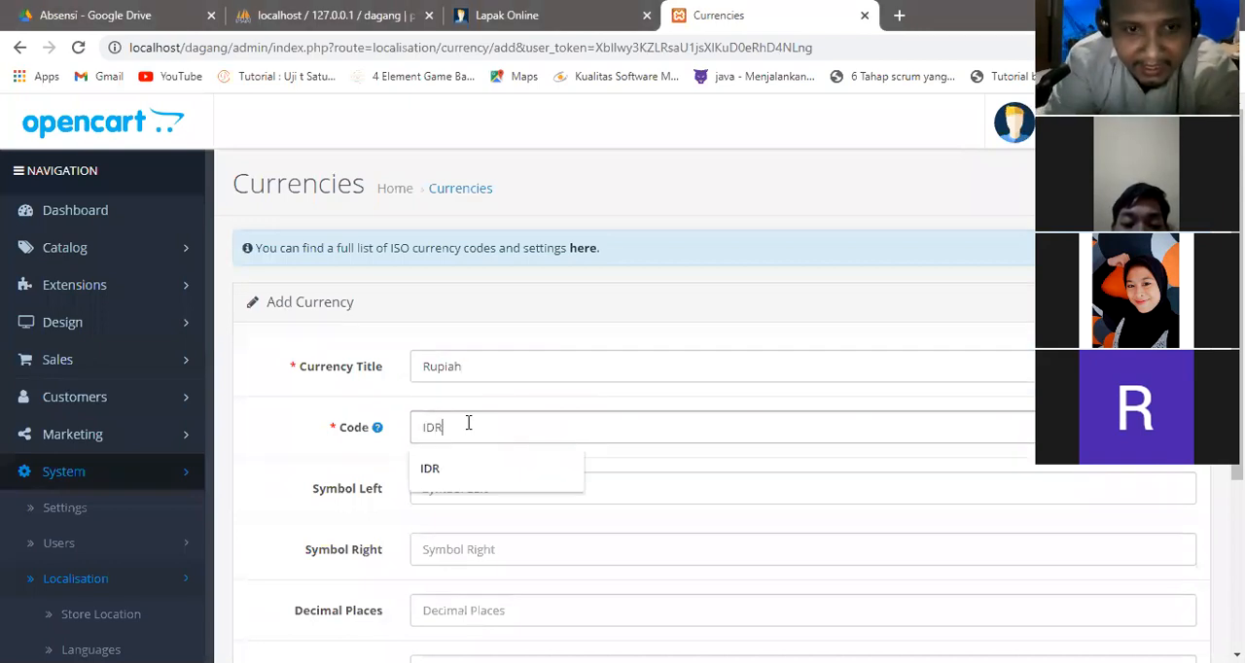
pyautogui.write('DR')
pyautogui.click(461, 486)
pyautogui.write('Rp')
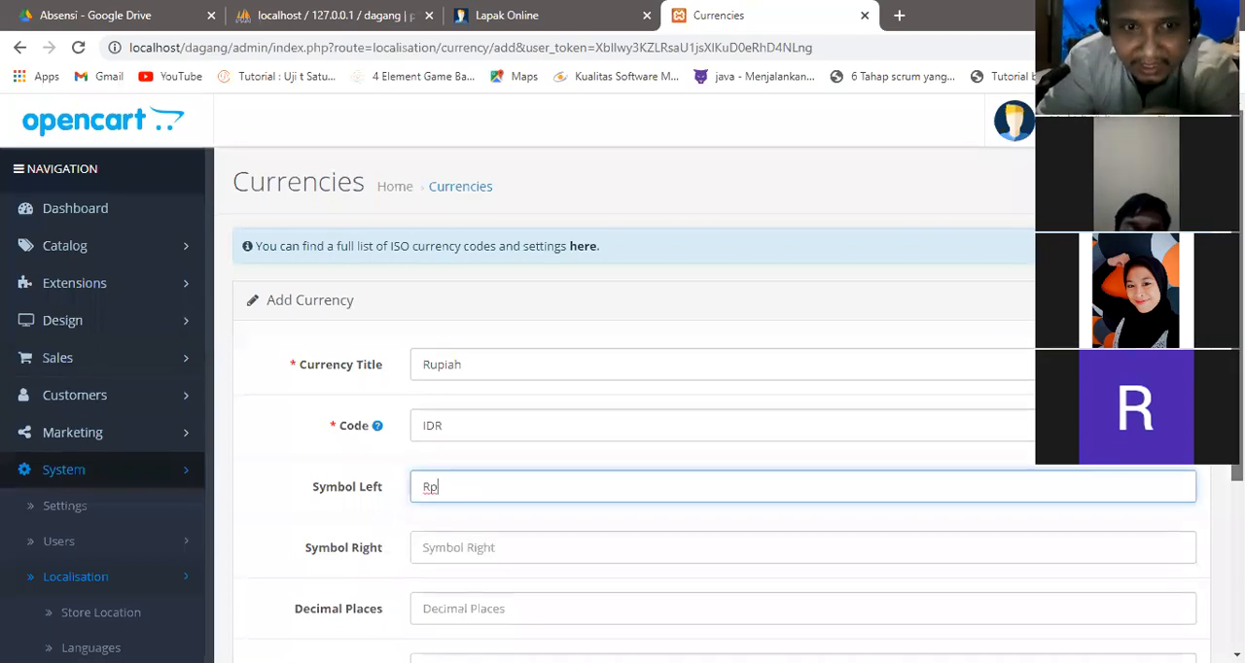
# Set the new Rupiah currency's value to 1 and its status to Enabled.
pyautogui.scroll(-2, 836, 370)
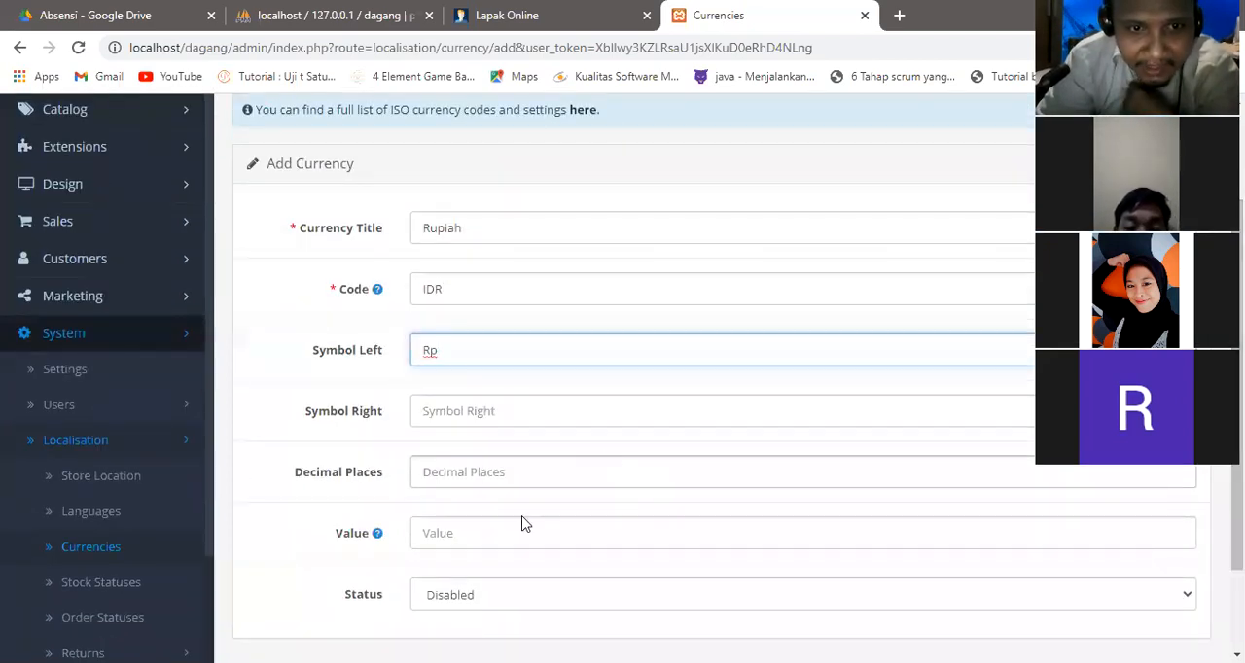
pyautogui.click(448, 533)
pyautogui.write('1')
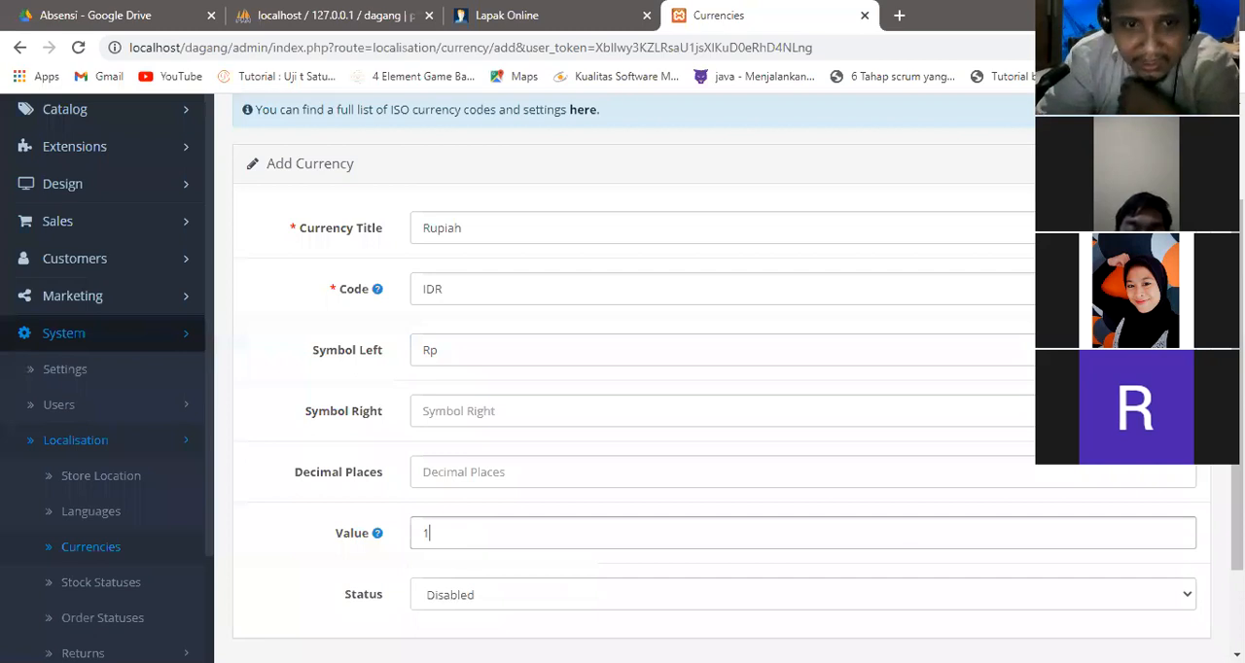
pyautogui.scroll(-2, 720, 389)
pyautogui.click(930, 486)
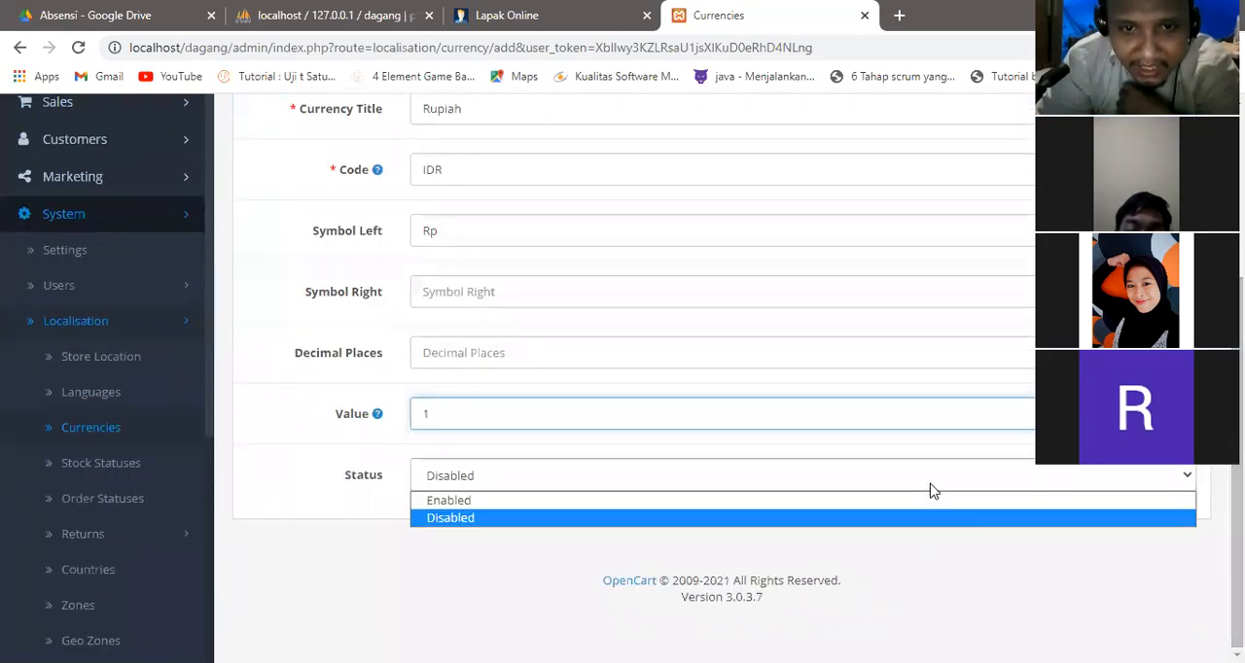
pyautogui.click(892, 502)
pyautogui.scroll(1, 892, 505)
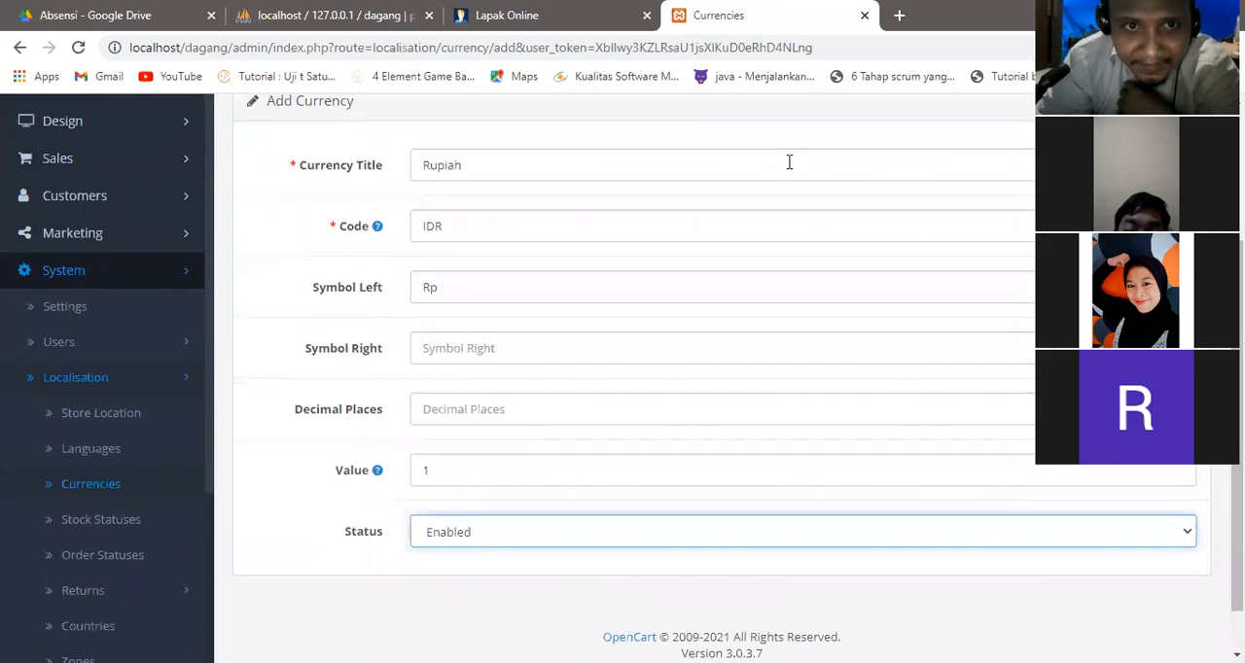
pyautogui.moveTo(486, 174)
pyautogui.mouseDown()
pyautogui.moveTo(439, 143)
pyautogui.moveTo(417, 190)
pyautogui.moveTo(464, 201)
pyautogui.moveTo(426, 210)
pyautogui.moveTo(409, 241)
pyautogui.moveTo(442, 218)
pyautogui.mouseUp()
pyautogui.moveTo(430, 277)
pyautogui.mouseDown()
pyautogui.moveTo(416, 290)
pyautogui.moveTo(444, 288)
pyautogui.moveTo(433, 272)
pyautogui.mouseUp()
pyautogui.moveTo(426, 459)
pyautogui.mouseDown()
pyautogui.moveTo(428, 481)
pyautogui.moveTo(439, 448)
pyautogui.mouseUp()
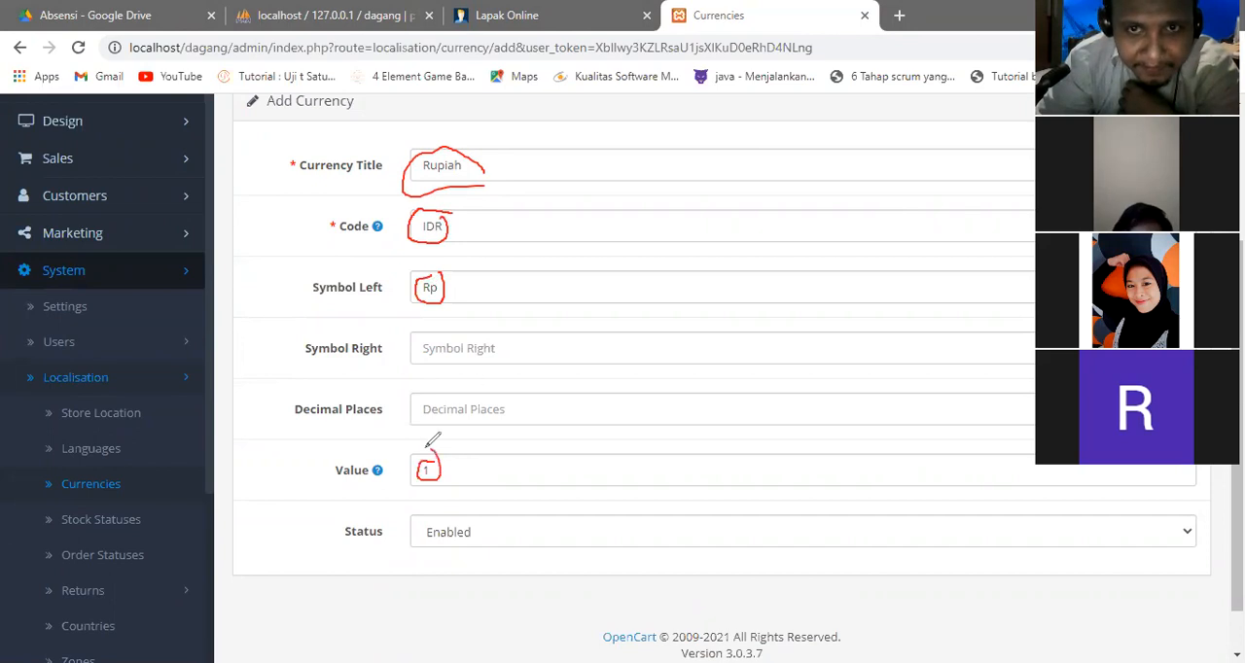
pyautogui.click(667, 188)
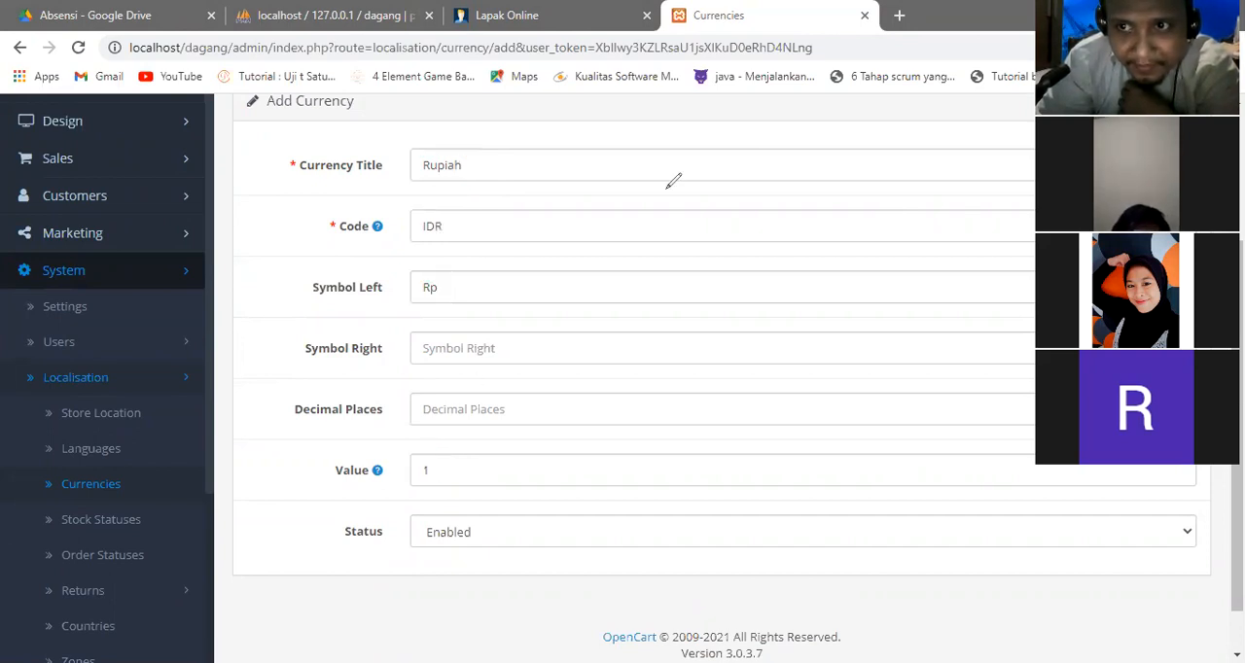
# Save the new Rupiah currency.
pyautogui.moveTo(1237, 409); pyautogui.dragTo(1237, 282)
pyautogui.click(1151, 179)
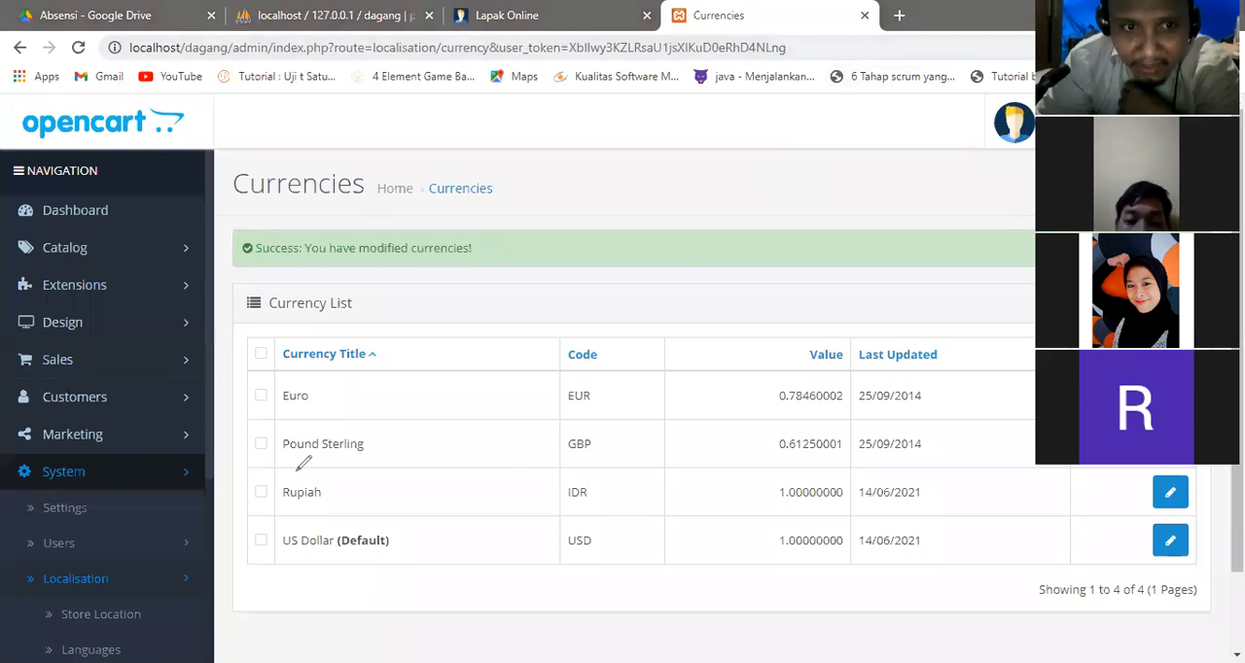
pyautogui.moveTo(328, 473)
pyautogui.mouseDown()
pyautogui.moveTo(282, 468)
pyautogui.moveTo(278, 498)
pyautogui.moveTo(338, 492)
pyautogui.moveTo(278, 541)
pyautogui.moveTo(327, 556)
pyautogui.moveTo(306, 519)
pyautogui.moveTo(279, 534)
pyautogui.mouseUp()
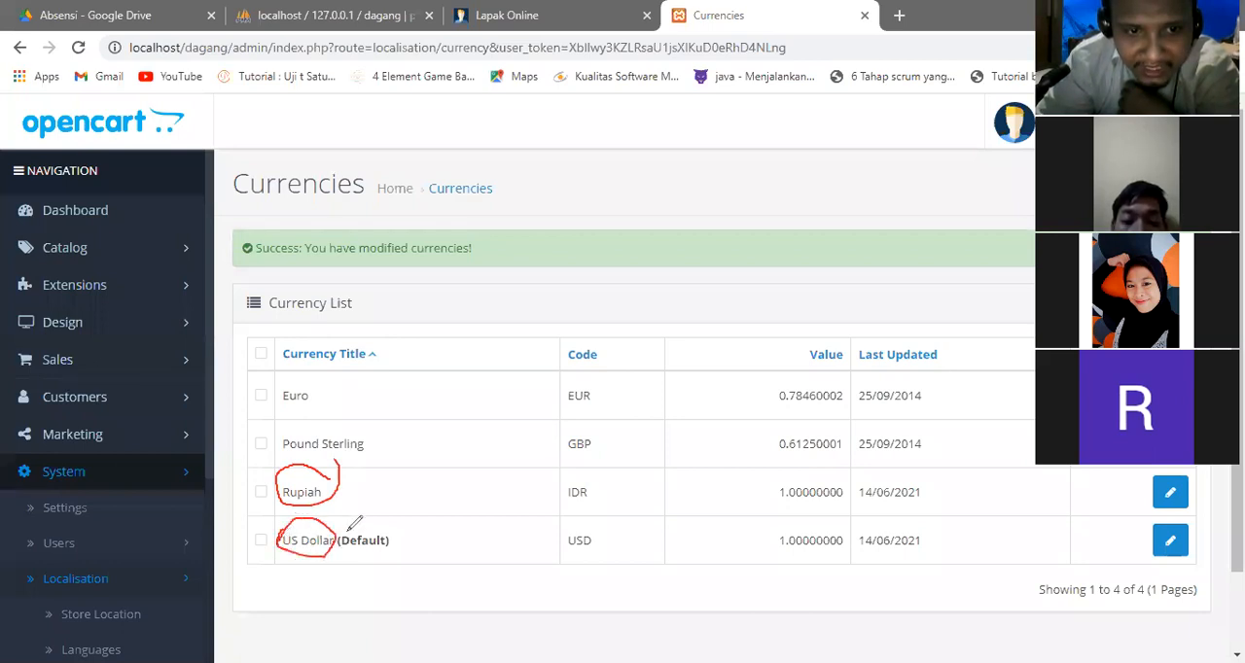
pyautogui.moveTo(358, 485); pyautogui.dragTo(358, 480)
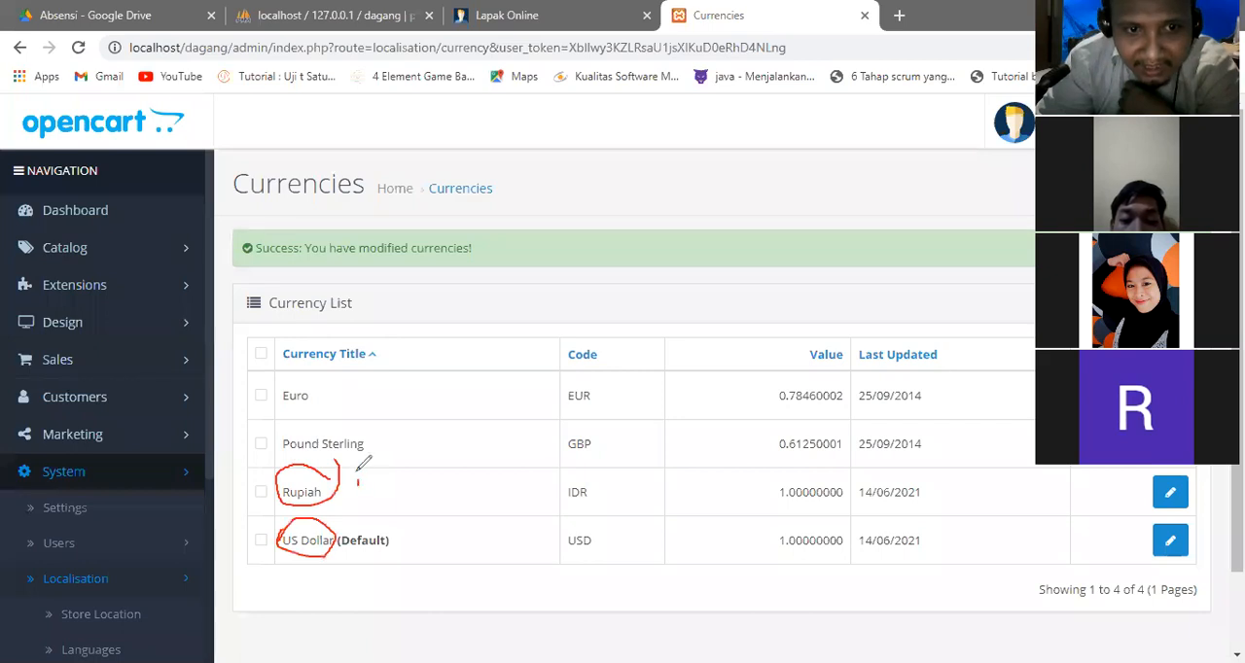
pyautogui.click(672, 172)
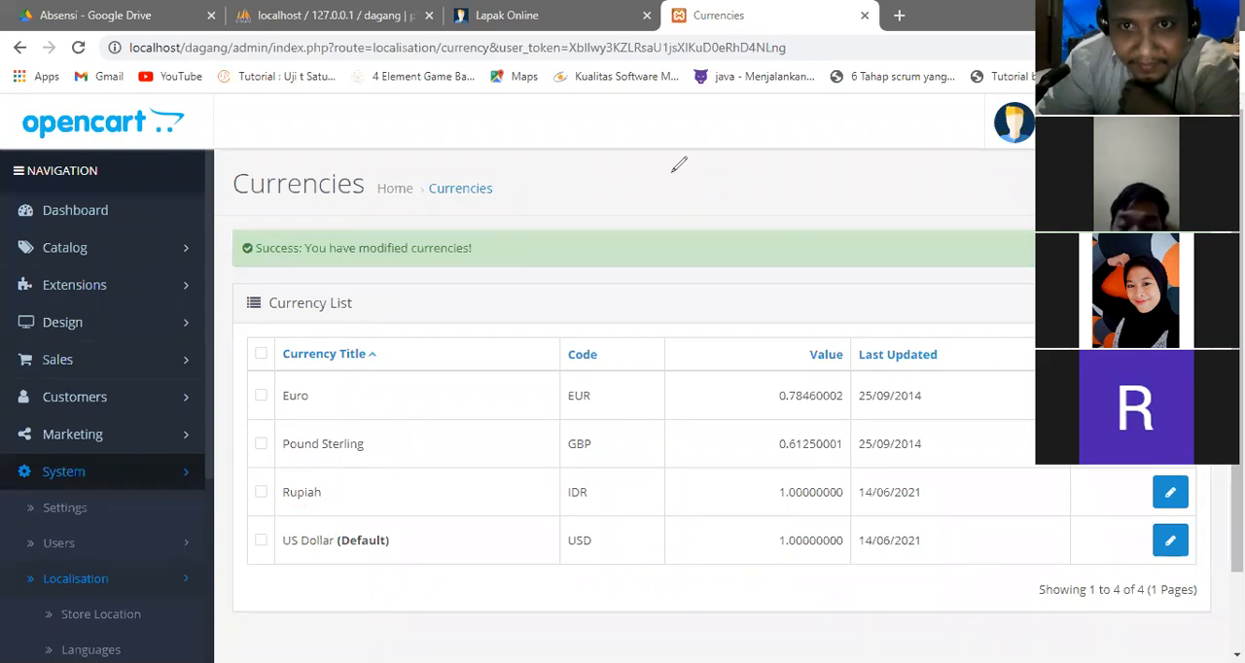
# Open the default store's settings for editing and show its local options.
pyautogui.scroll(-1, 769, 264)
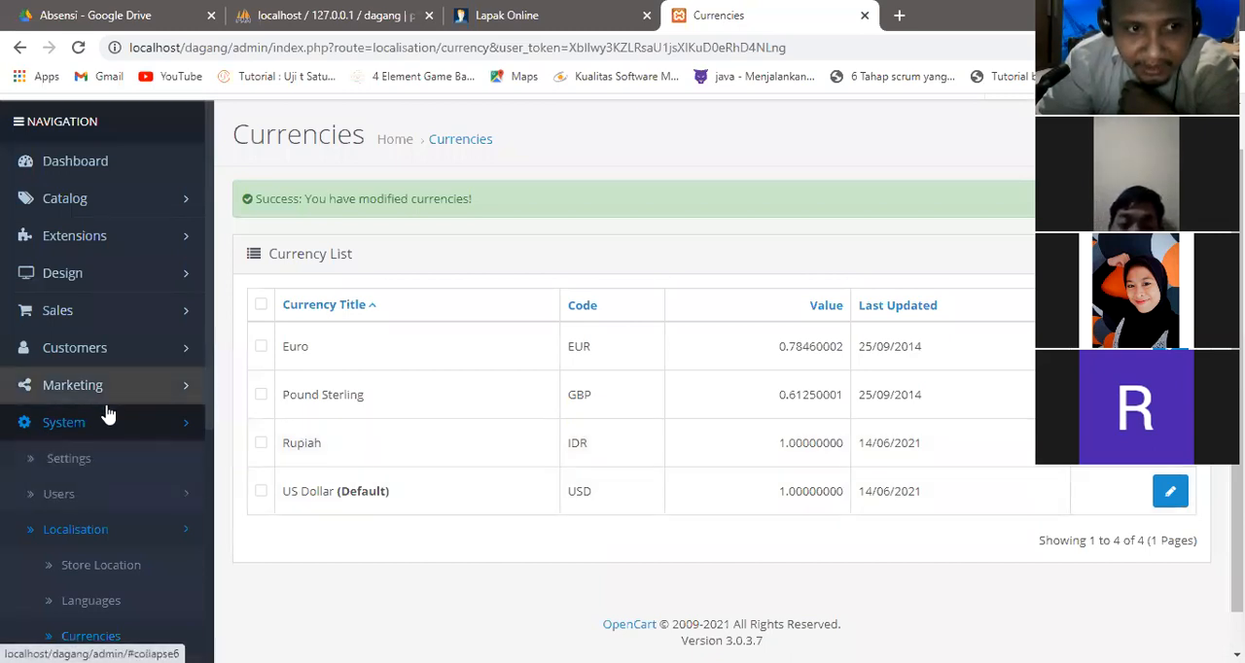
pyautogui.click(89, 470)
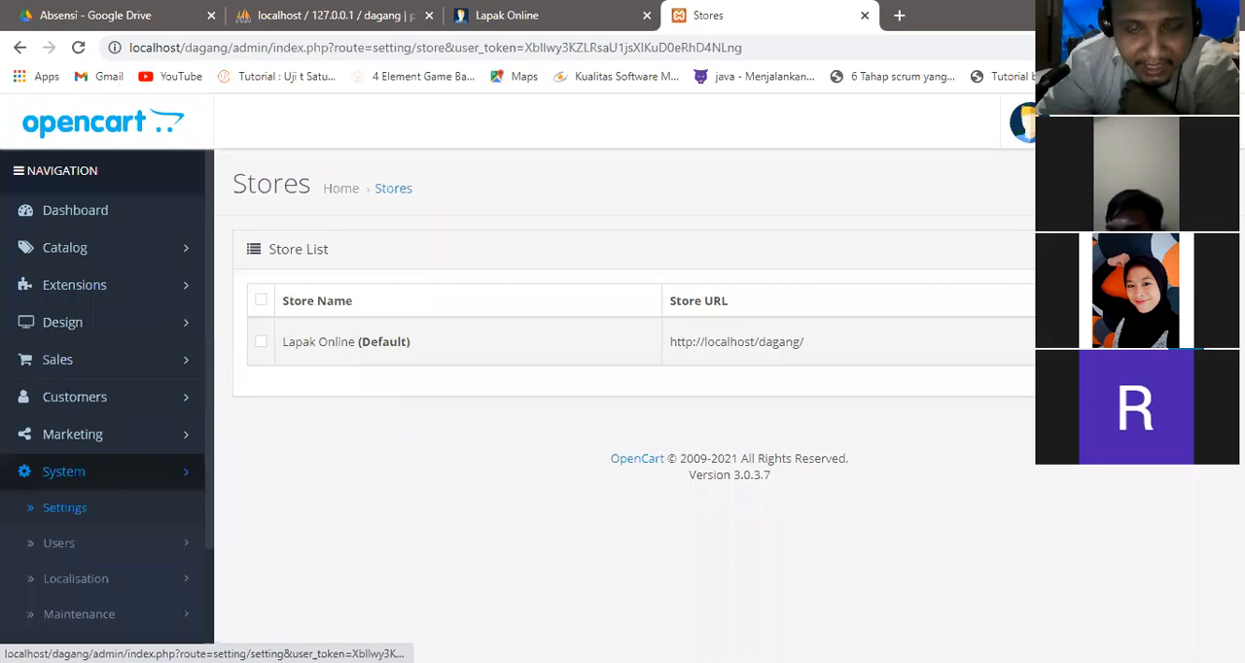
pyautogui.click(1185, 342)
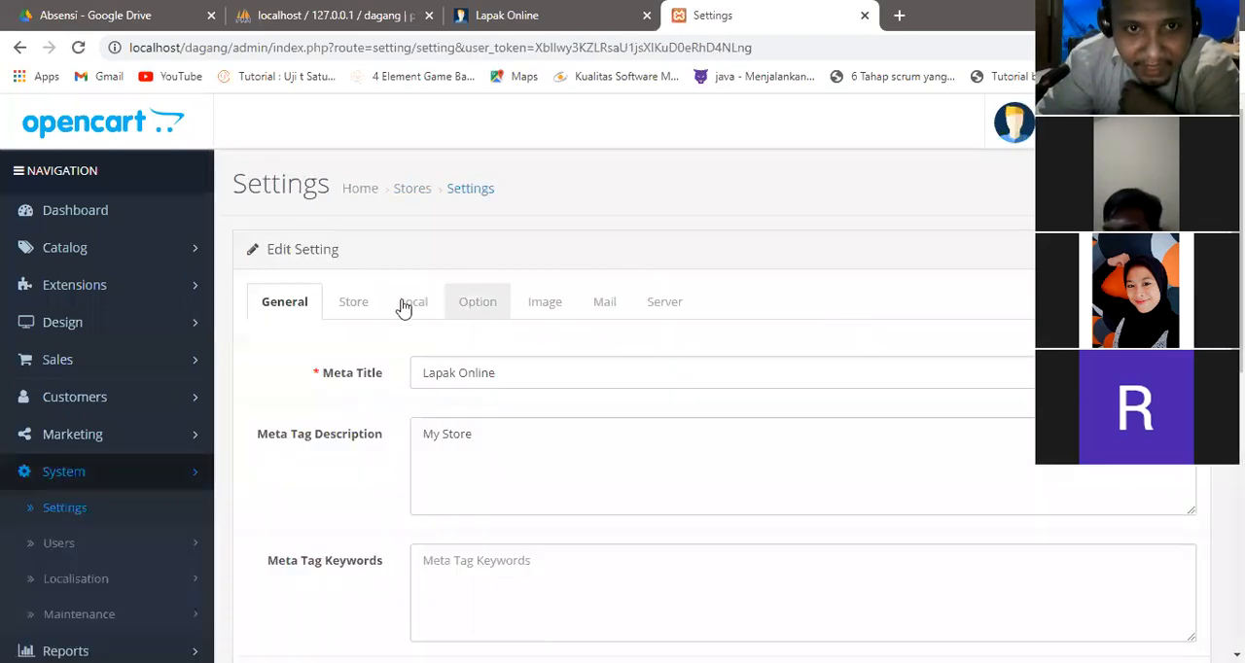
pyautogui.click(409, 309)
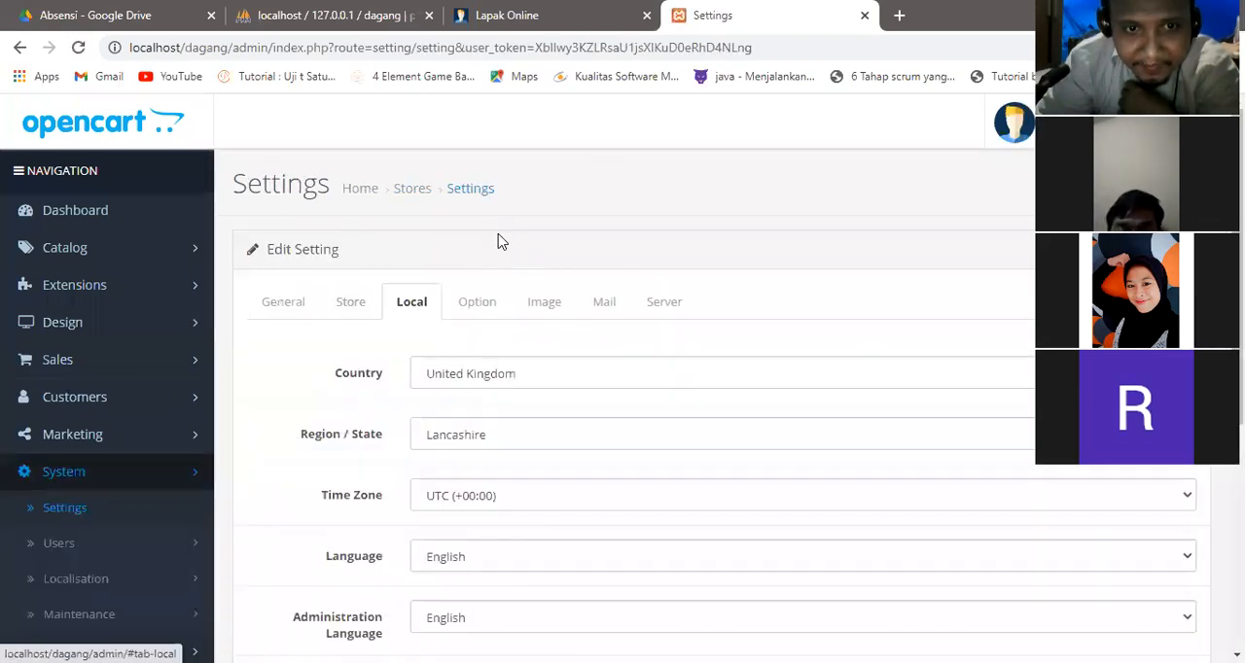
# Set the default store's currency to Rupiah and save the store settings.
pyautogui.scroll(-3, 500, 241)
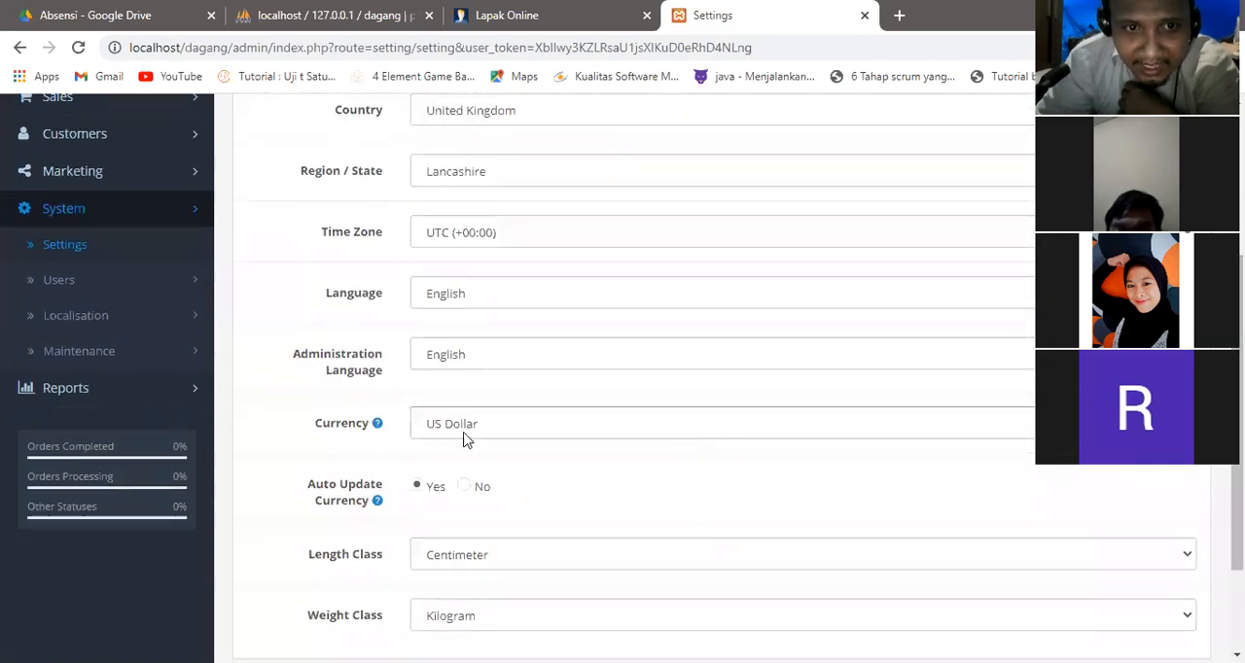
pyautogui.click(524, 429)
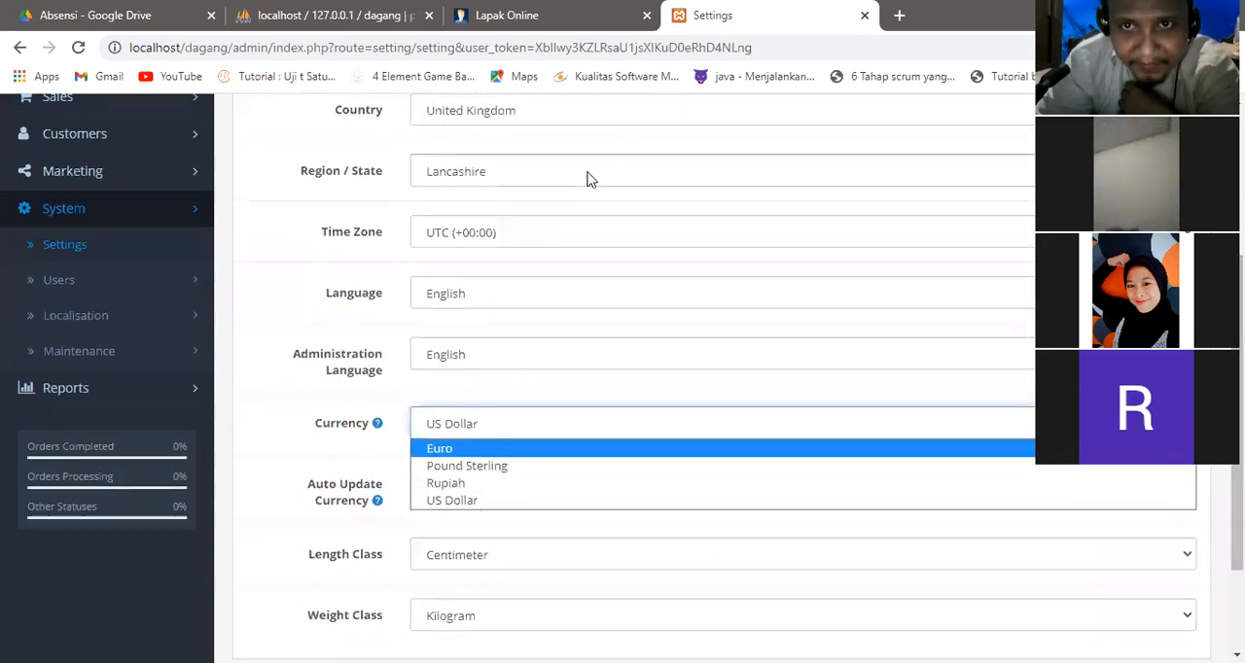
pyautogui.click(439, 413)
pyautogui.moveTo(423, 420)
pyautogui.mouseDown()
pyautogui.moveTo(494, 452)
pyautogui.moveTo(434, 399)
pyautogui.moveTo(424, 422)
pyautogui.mouseUp()
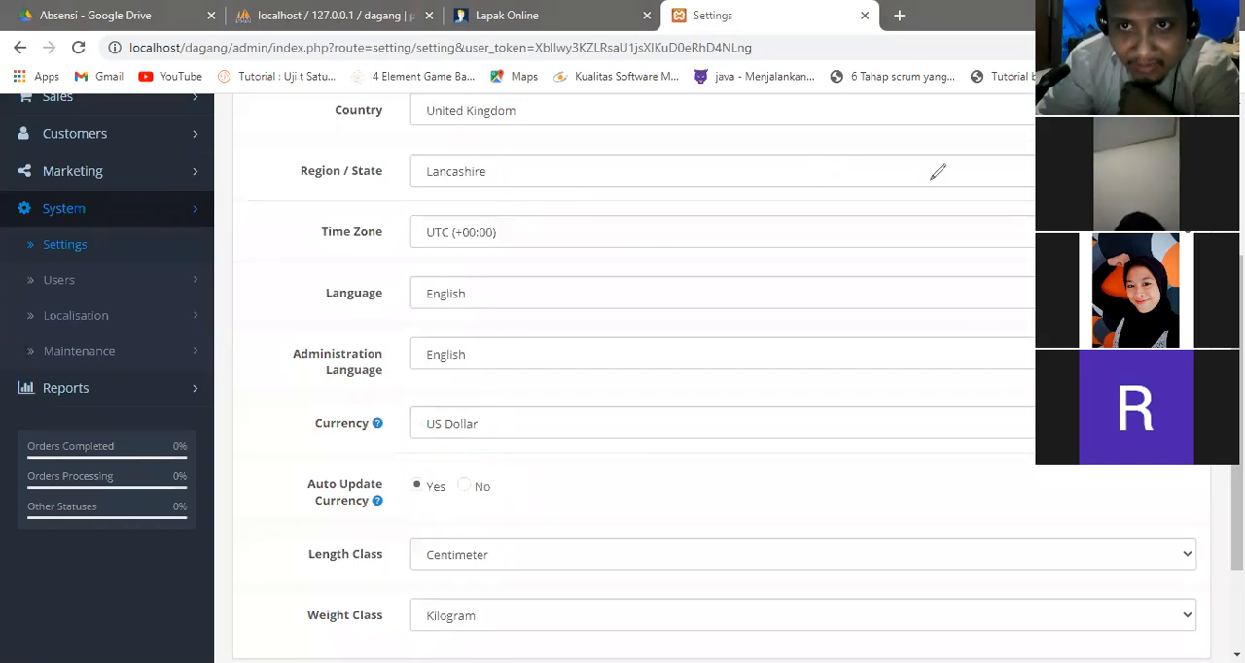
pyautogui.click(803, 420)
pyautogui.click(734, 484)
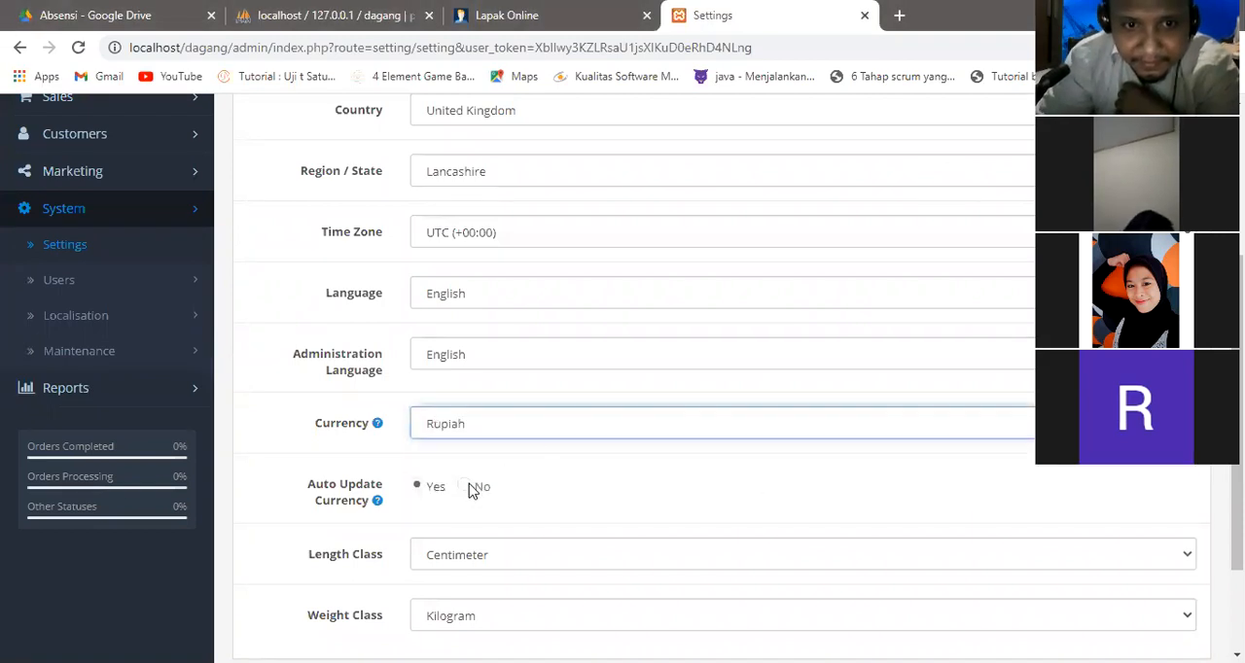
pyautogui.scroll(-2, 720, 390)
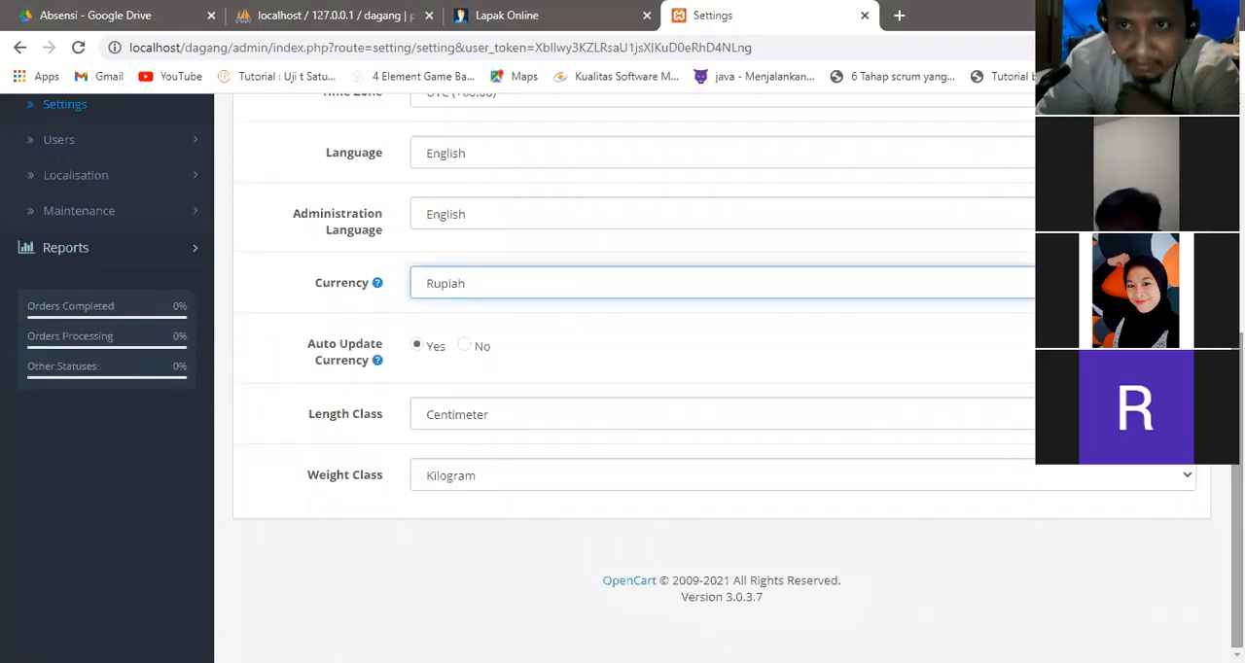
pyautogui.scroll(5, 720, 389)
pyautogui.click(1152, 186)
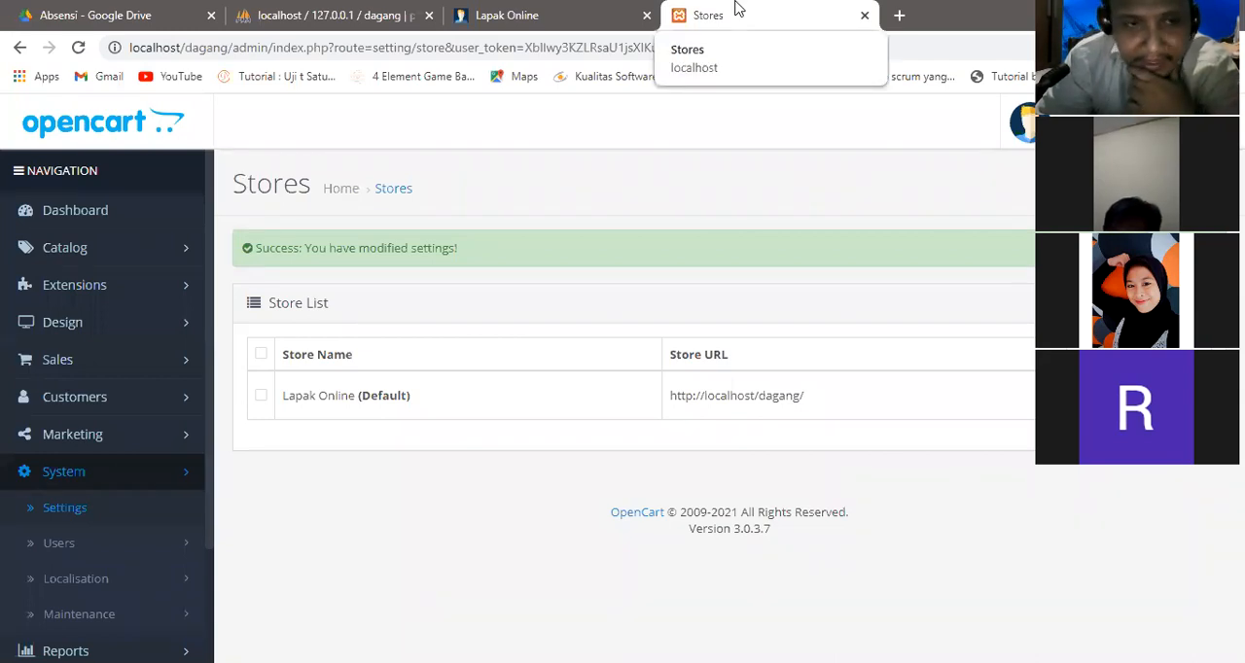
# Reload the storefront and check the currency used for the featured products' prices.
pyautogui.click(589, 8)
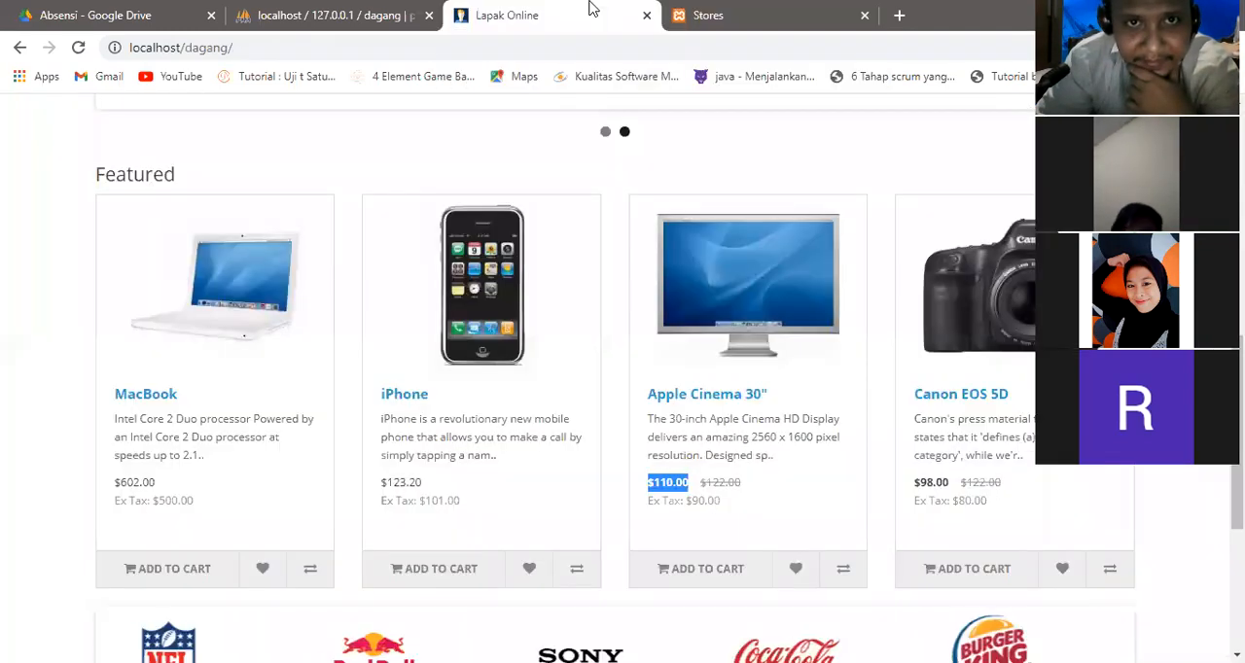
pyautogui.click(79, 48)
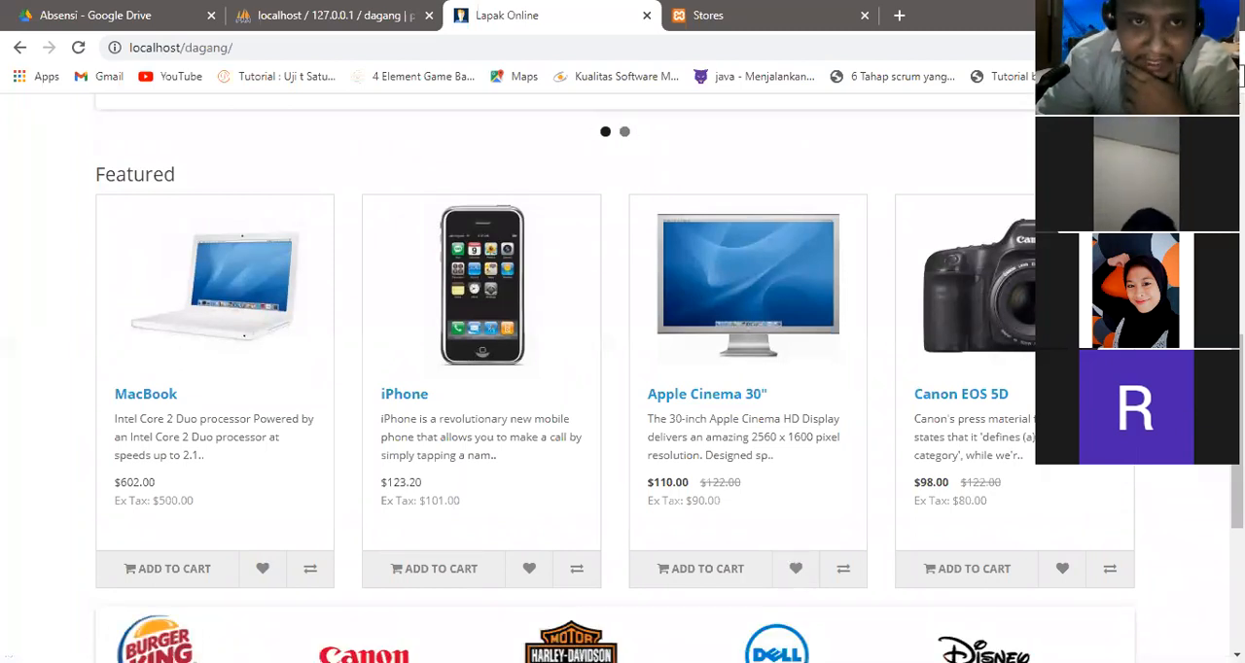
# Copy the storefront's address localhost/dagang/ for use in another window.
pyautogui.click(475, 52)
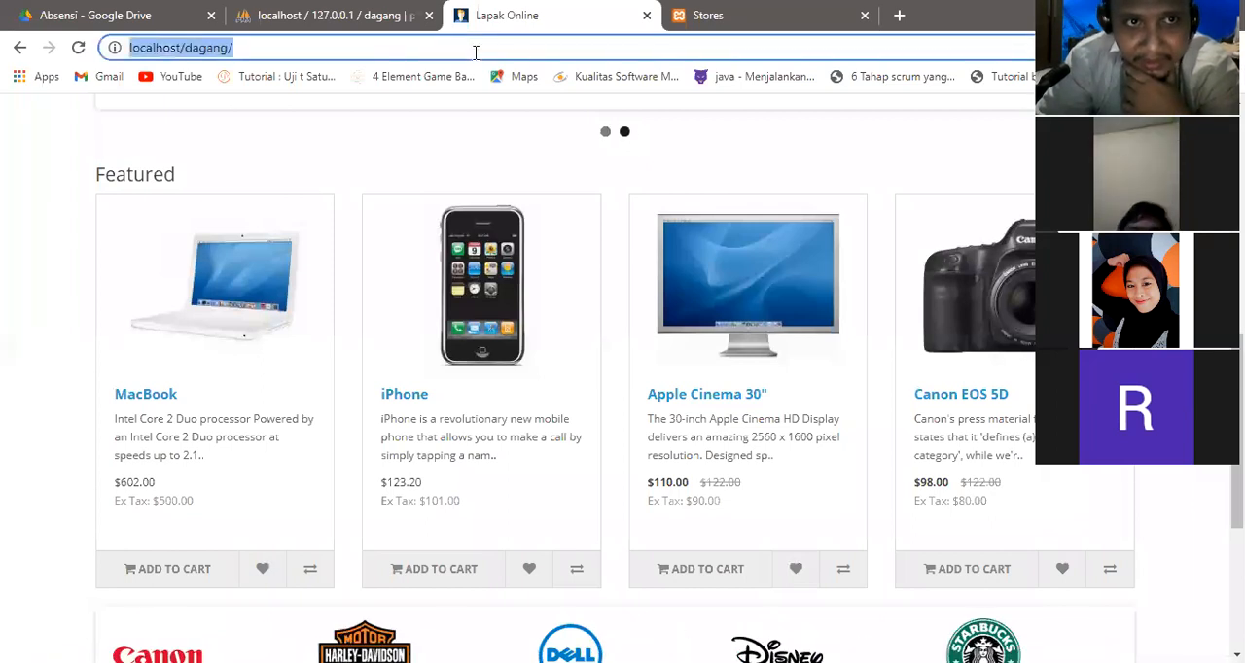
pyautogui.rightClick(476, 51)
pyautogui.click(521, 161)
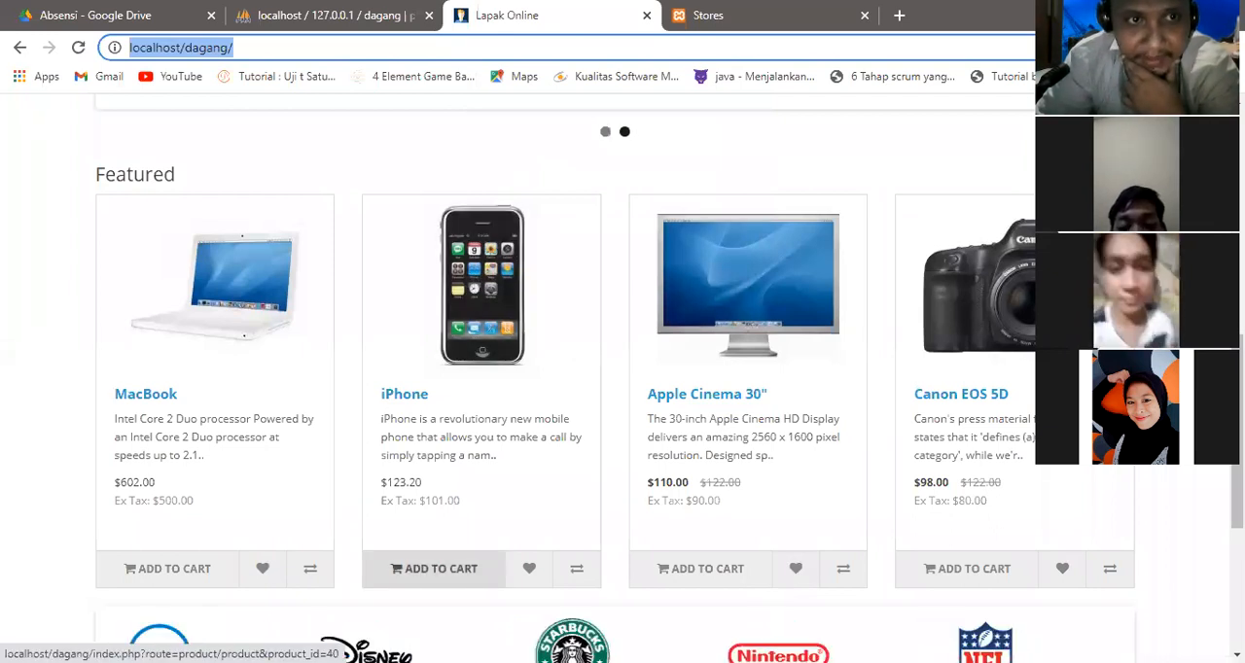
pyautogui.hotkey('alt', 'Tab')
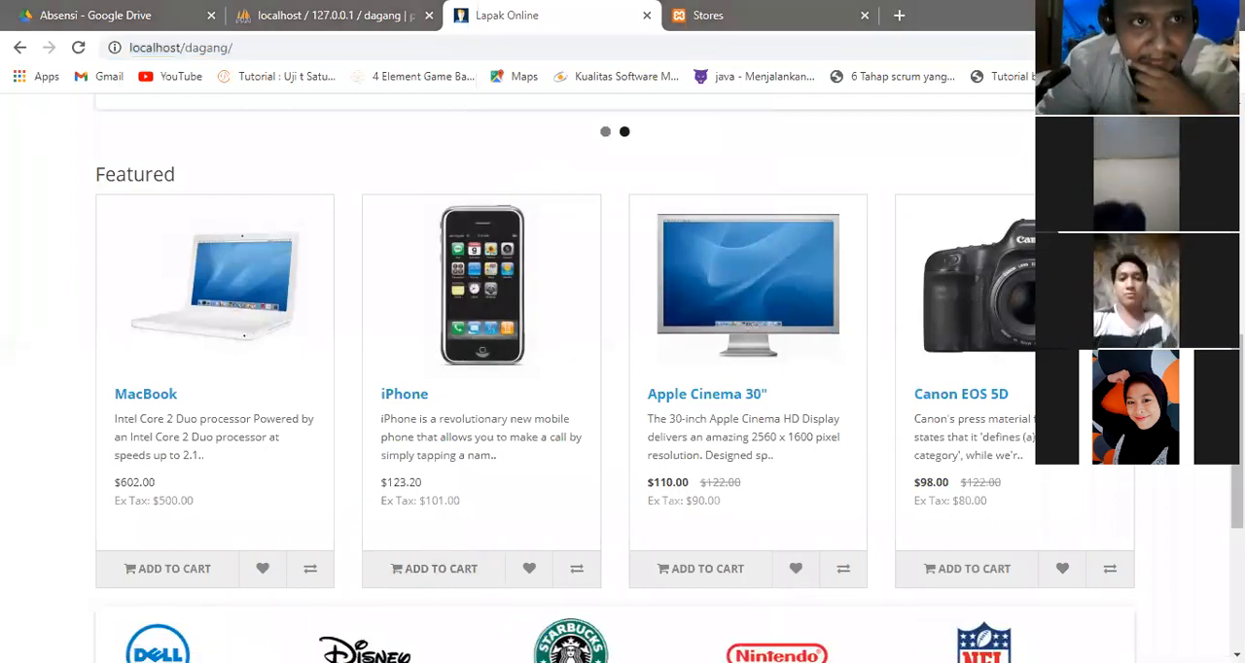
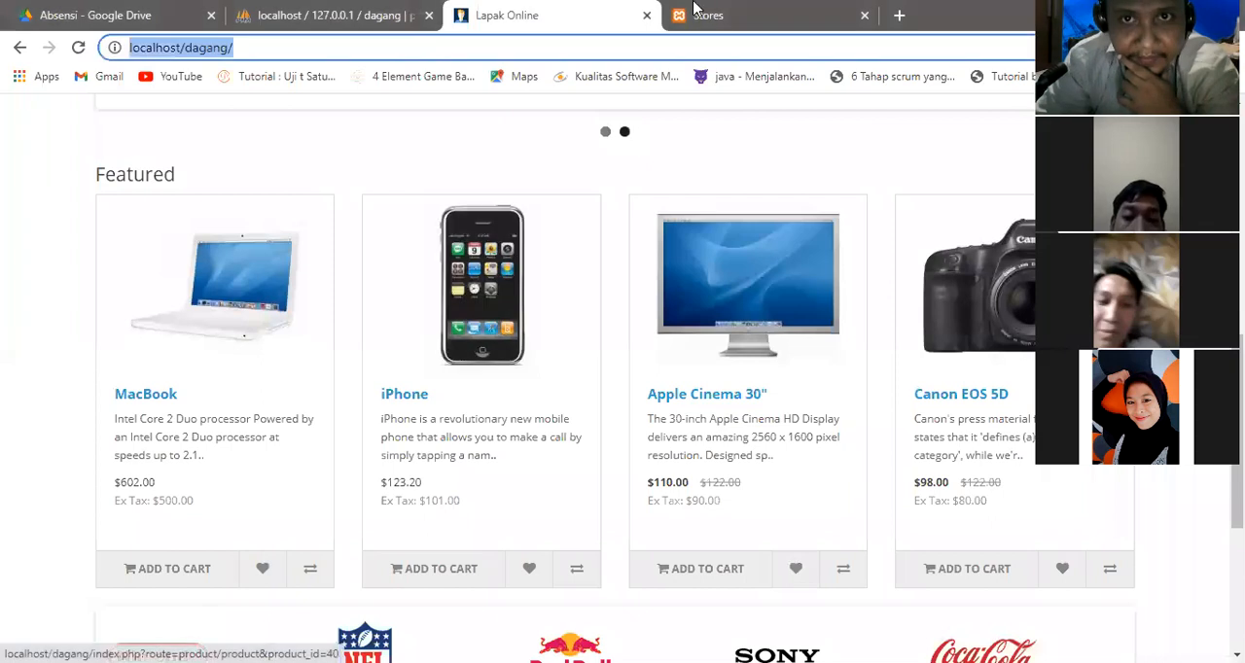
# Switch to the store administration, open the catalog's product list and look over the listed prices.
pyautogui.click(773, 17)
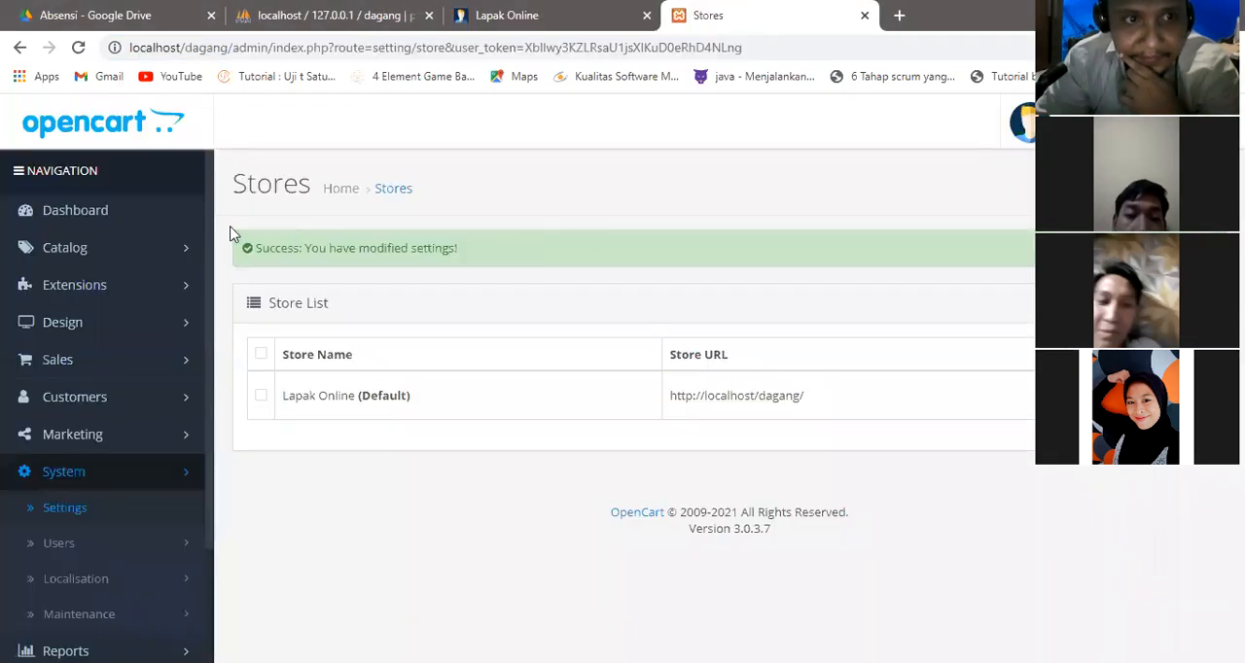
pyautogui.click(117, 257)
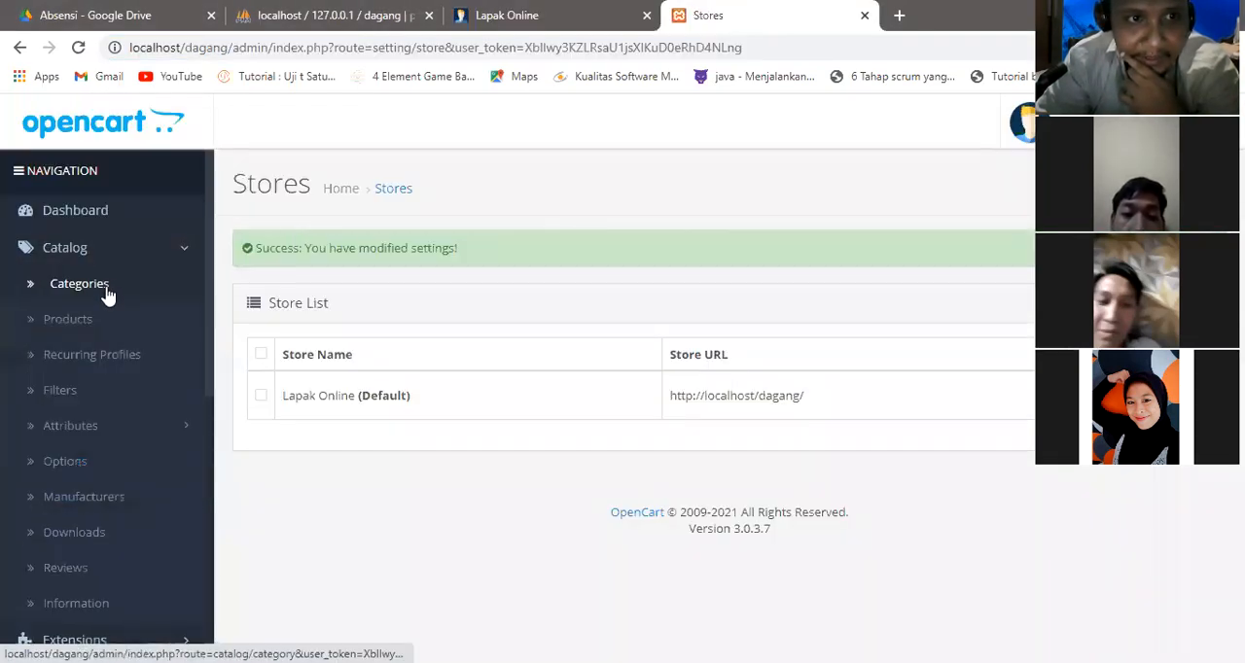
pyautogui.click(100, 327)
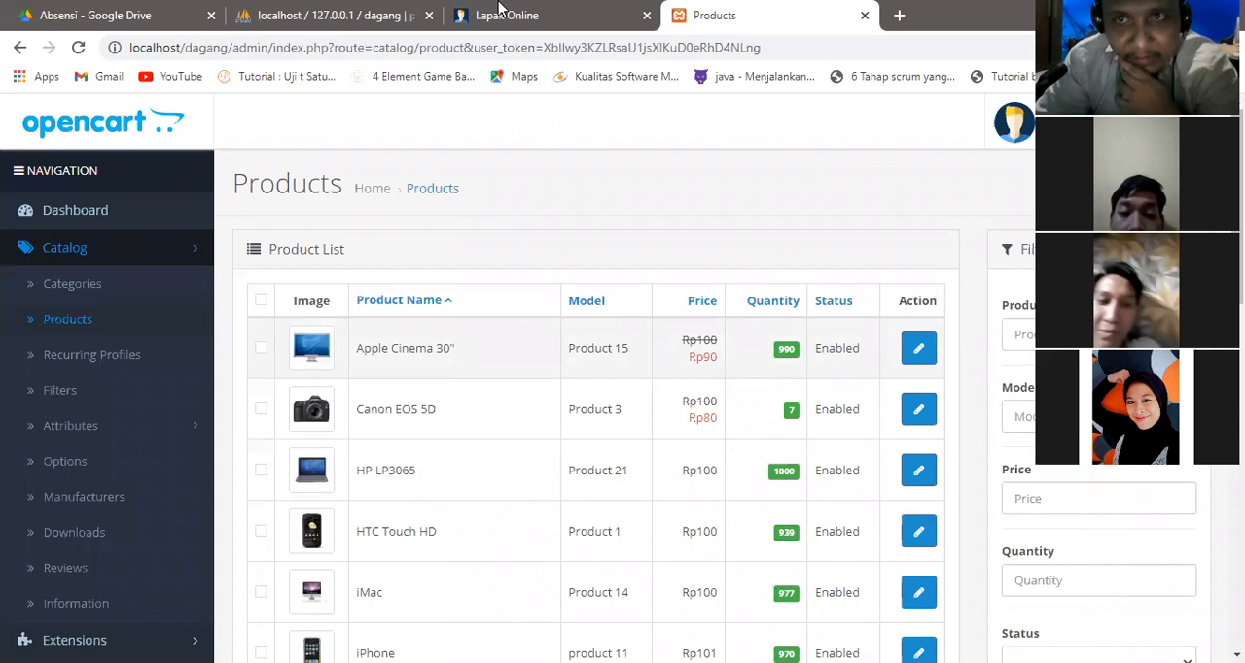
pyautogui.scroll(-2, 622, 389)
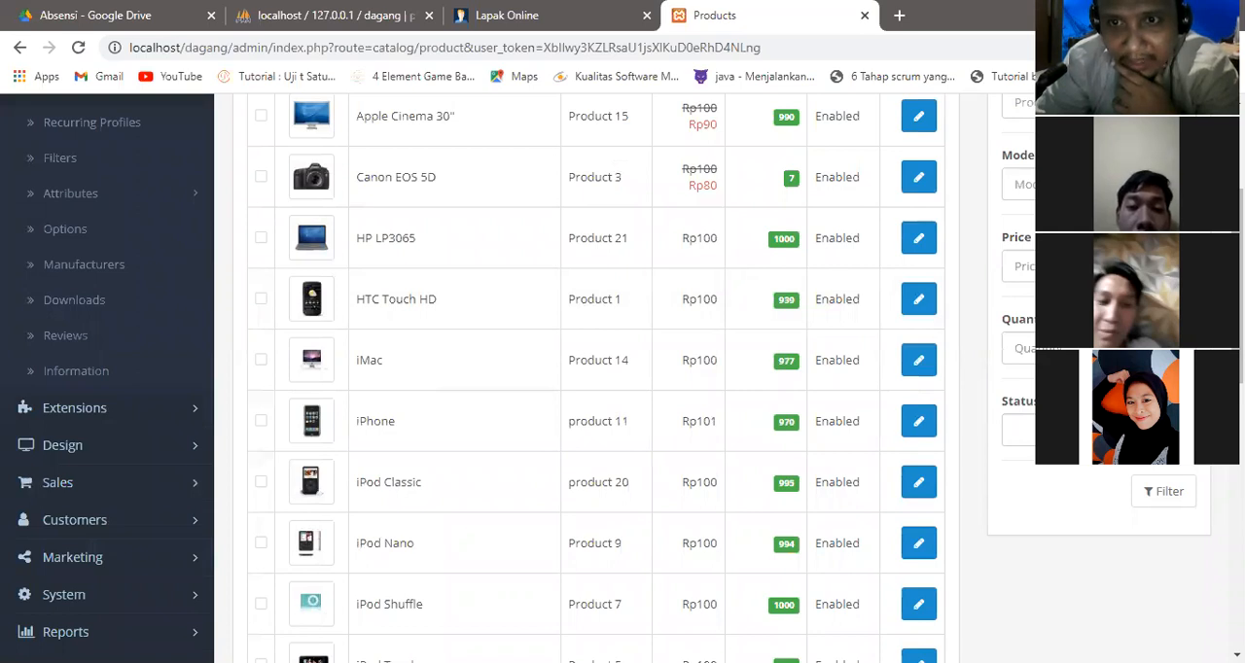
pyautogui.scroll(2, 764, 181)
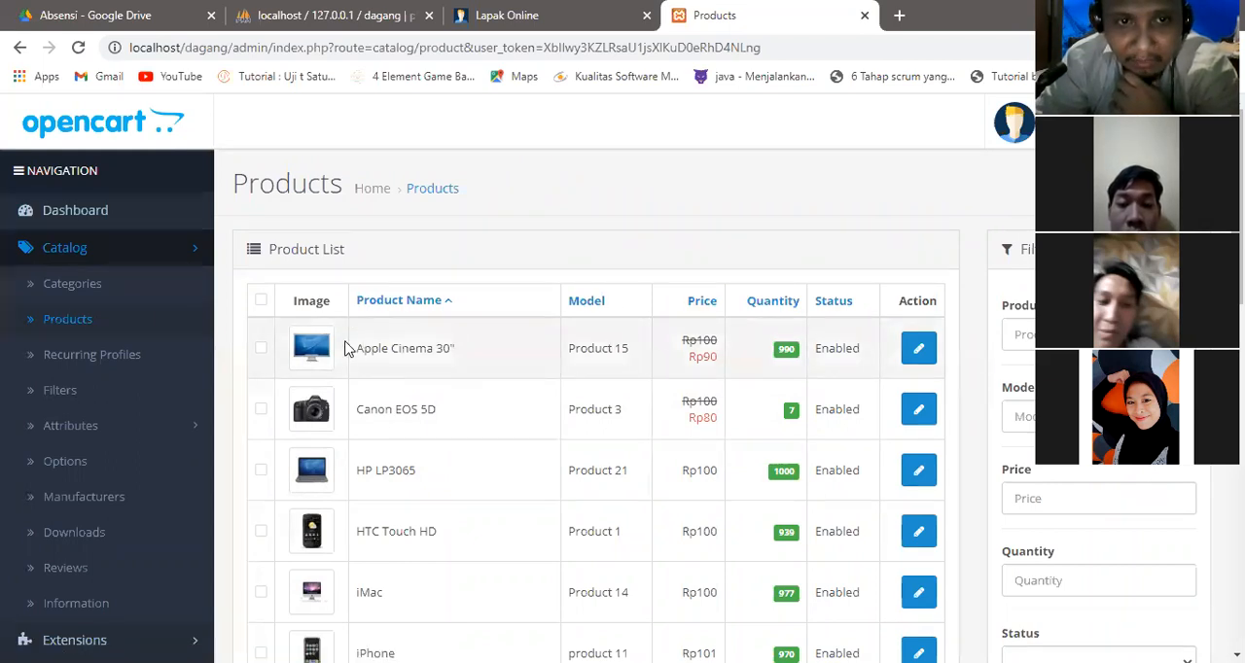
# Open the Apple Cinema 30" product for editing from the product list.
pyautogui.moveTo(348, 350); pyautogui.dragTo(492, 348)
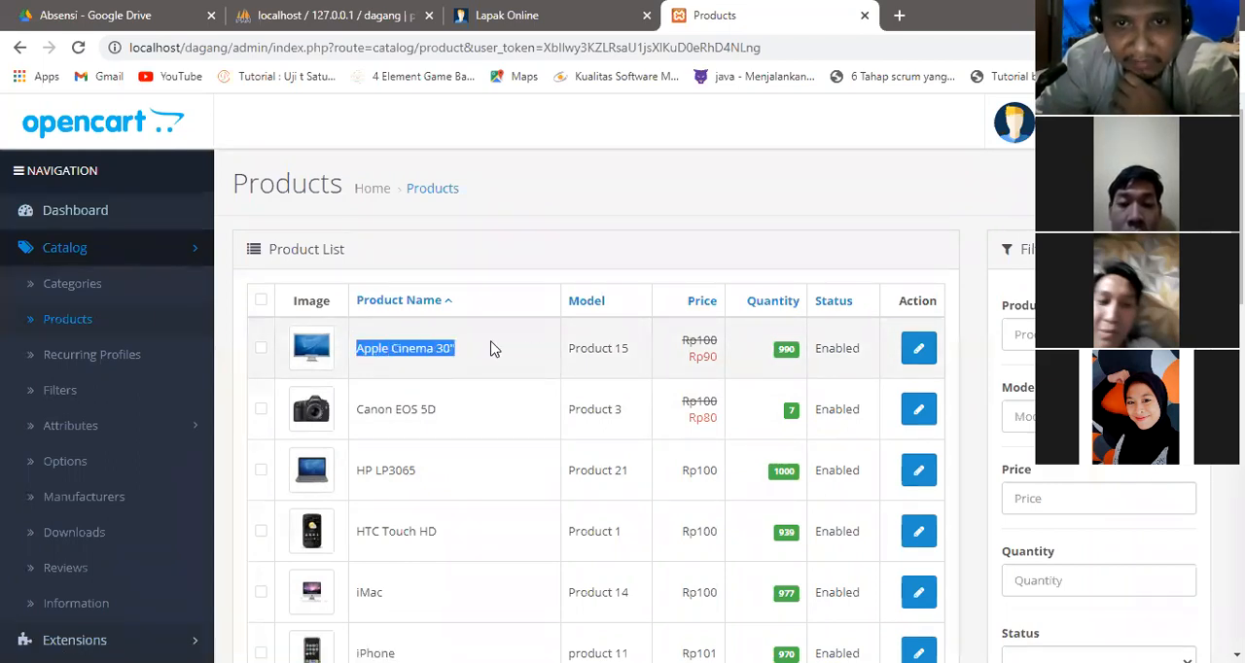
pyautogui.click(708, 360)
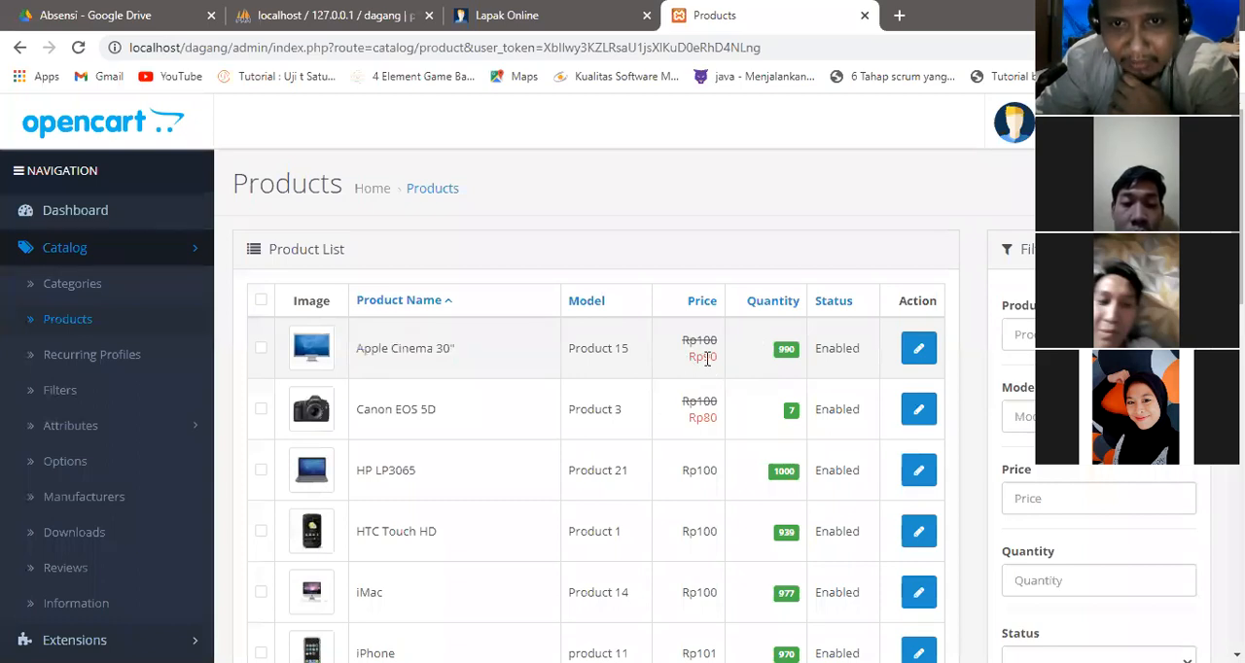
pyautogui.moveTo(702, 357); pyautogui.dragTo(709, 359)
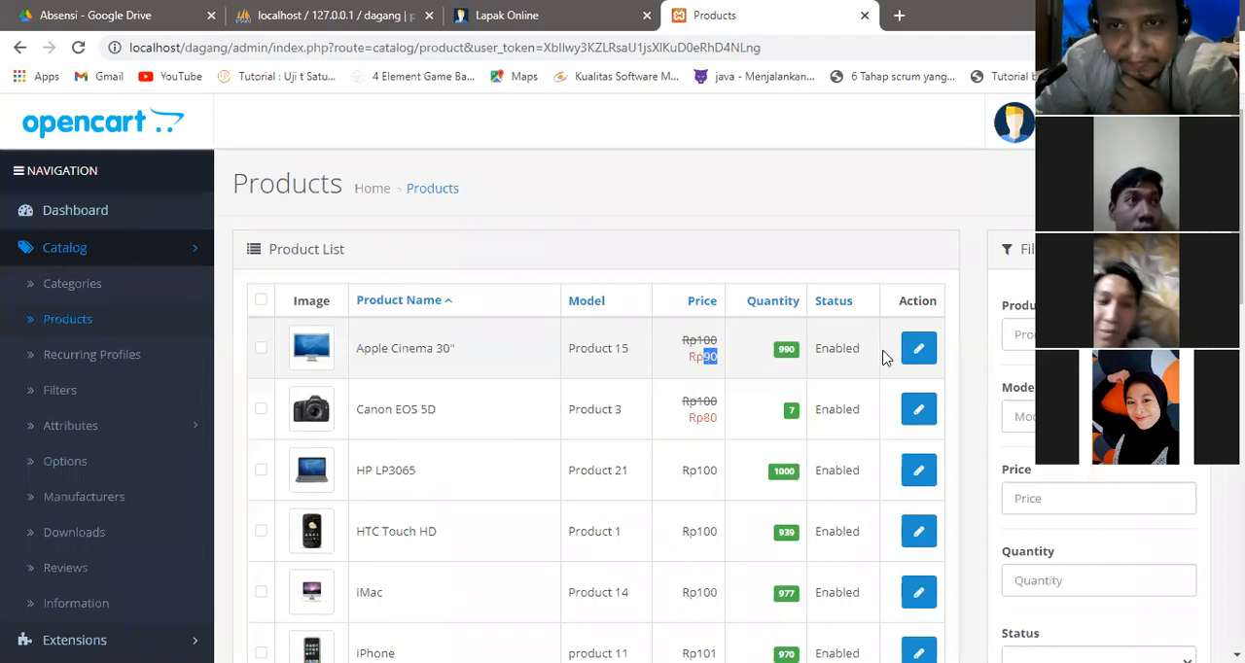
pyautogui.click(914, 359)
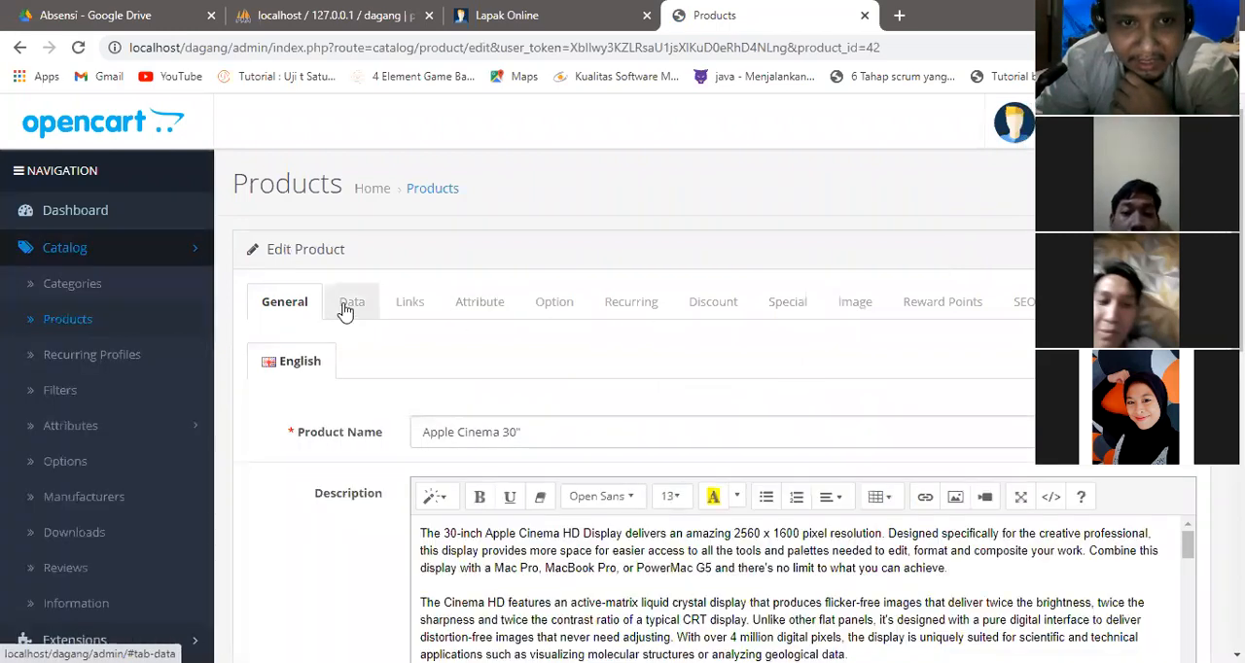
# Review the product's general details, including its name, description and meta tag fields.
pyautogui.click(346, 307)
pyautogui.click(292, 301)
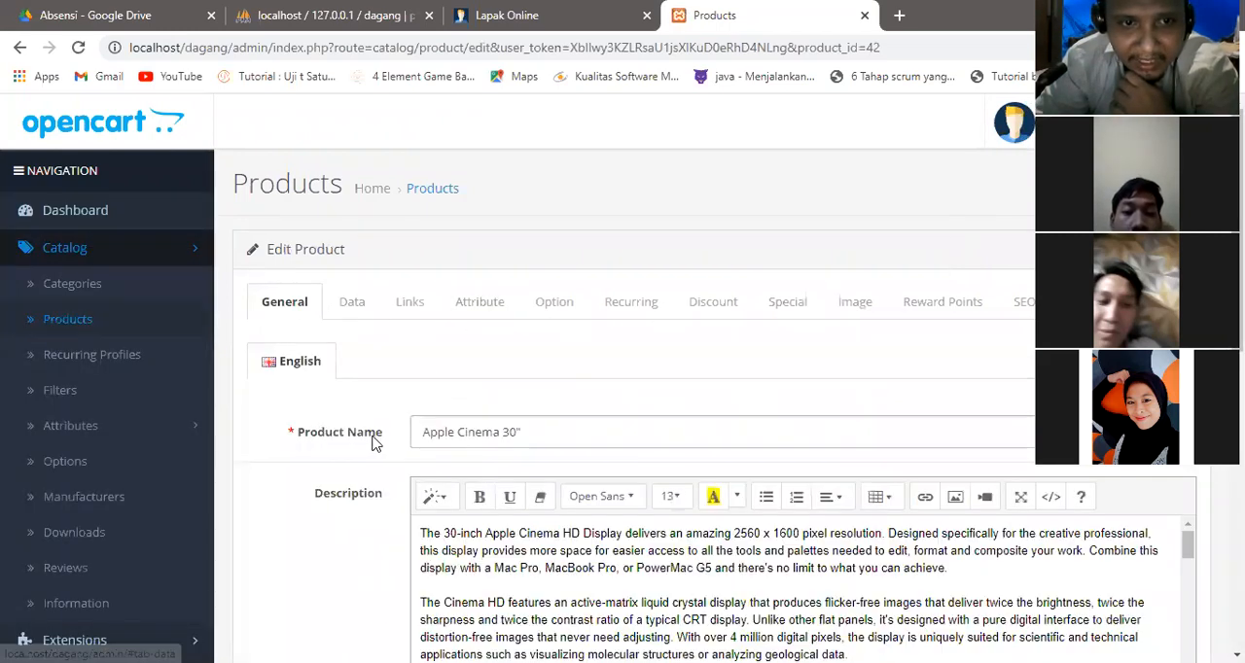
pyautogui.moveTo(421, 432); pyautogui.dragTo(537, 461)
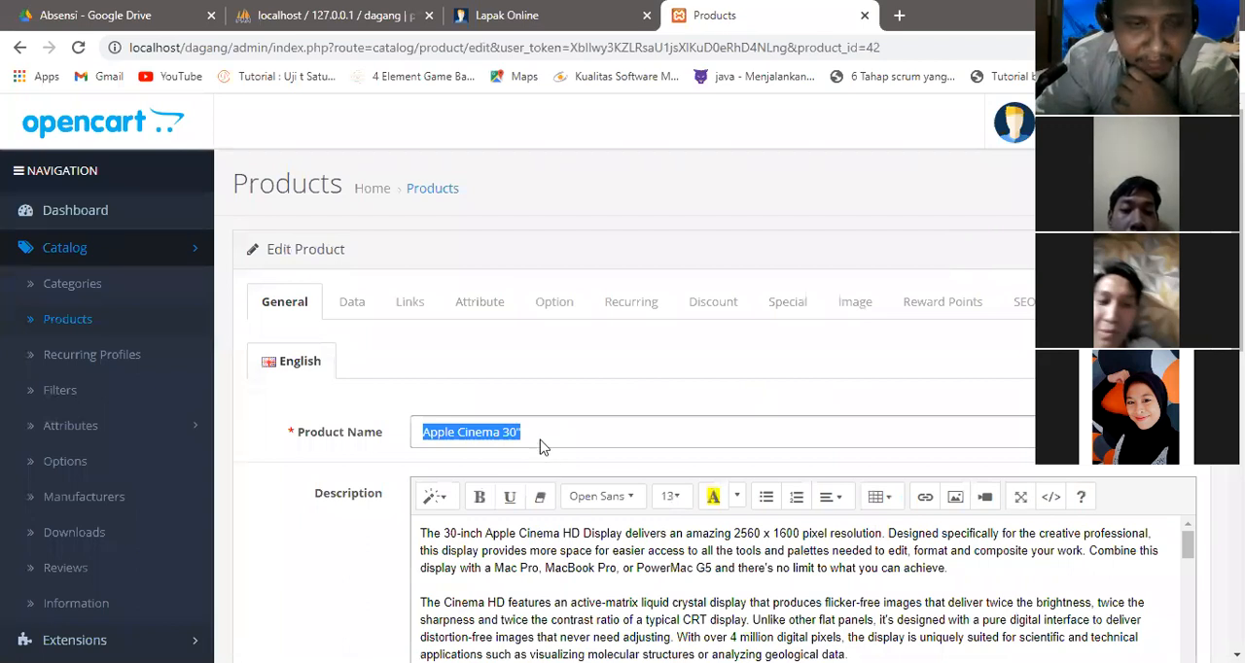
pyautogui.scroll(-3, 854, 323)
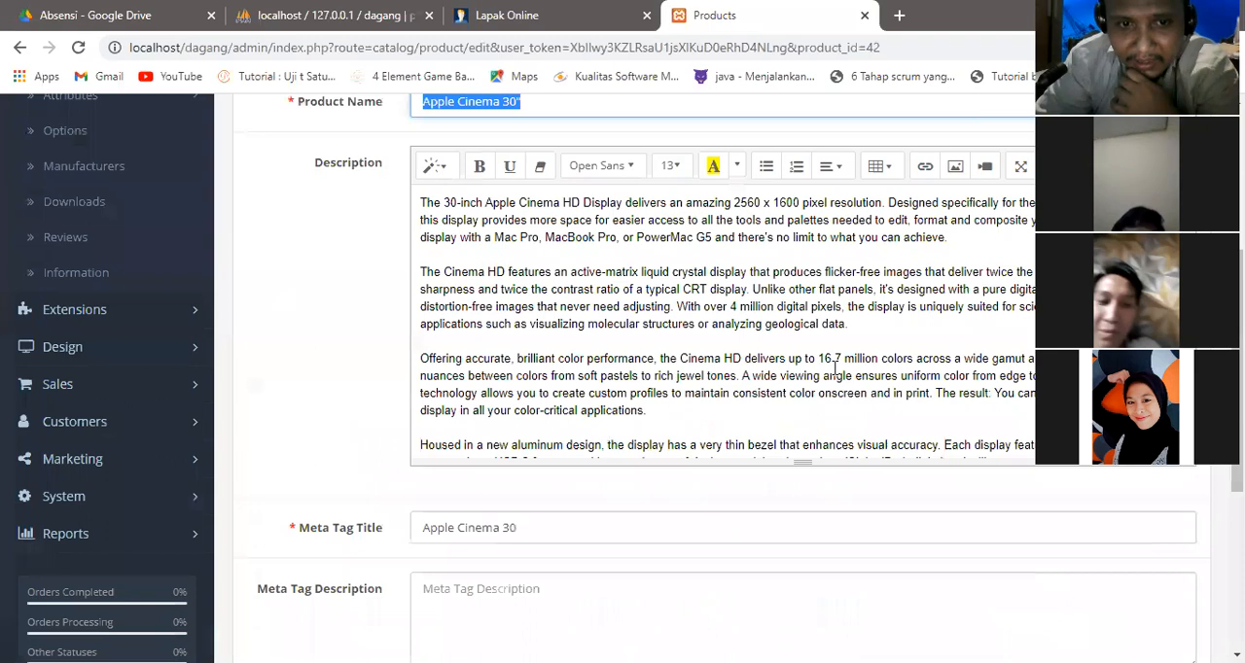
pyautogui.scroll(-1, 803, 389)
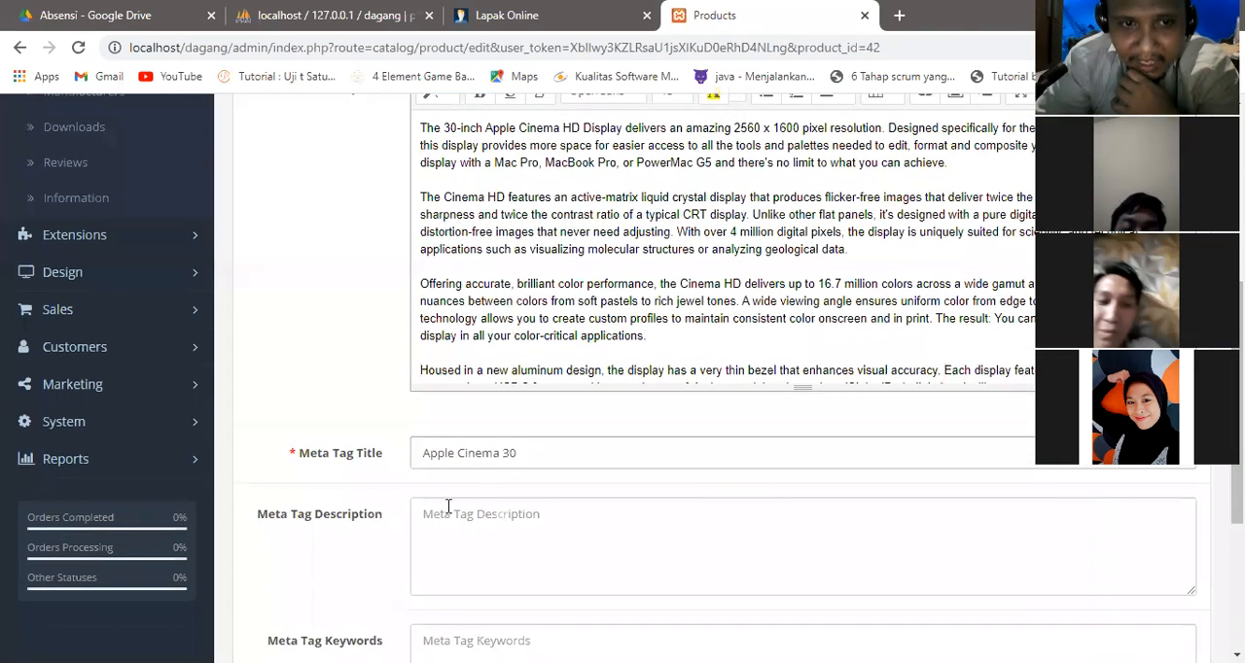
pyautogui.click(549, 453)
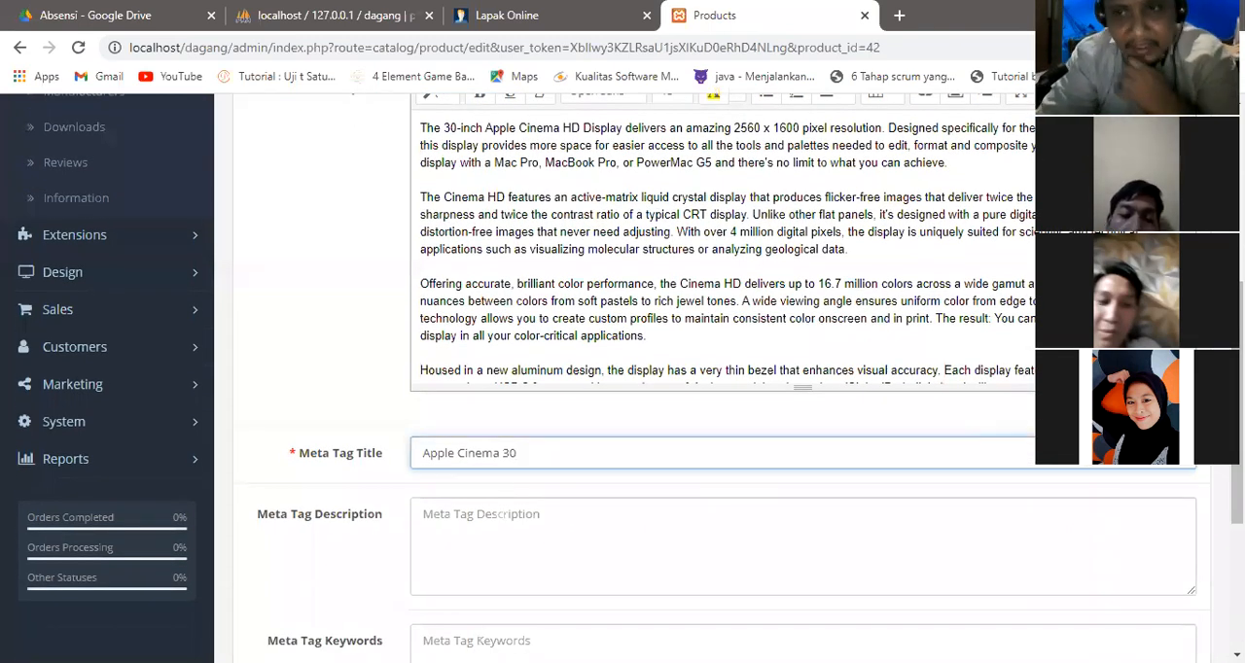
pyautogui.scroll(-2, 549, 453)
pyautogui.scroll(-2, 373, 313)
pyautogui.scroll(9, 373, 314)
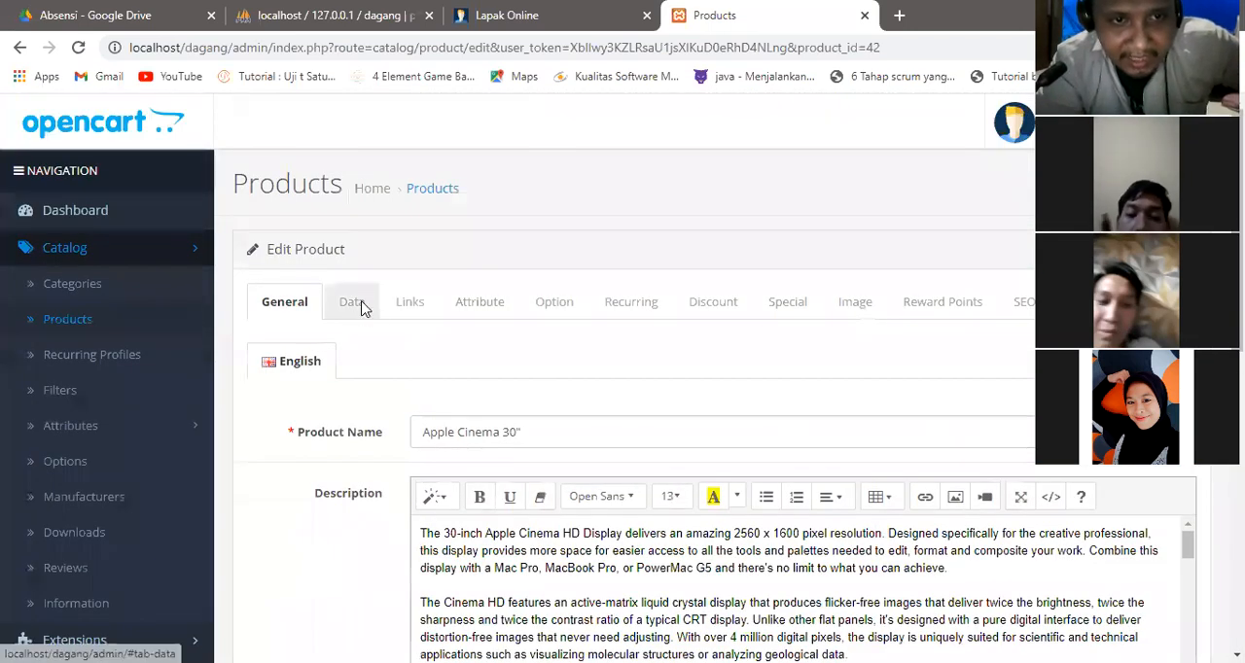
# Show the product's data fields and set its tax class to None.
pyautogui.click(360, 307)
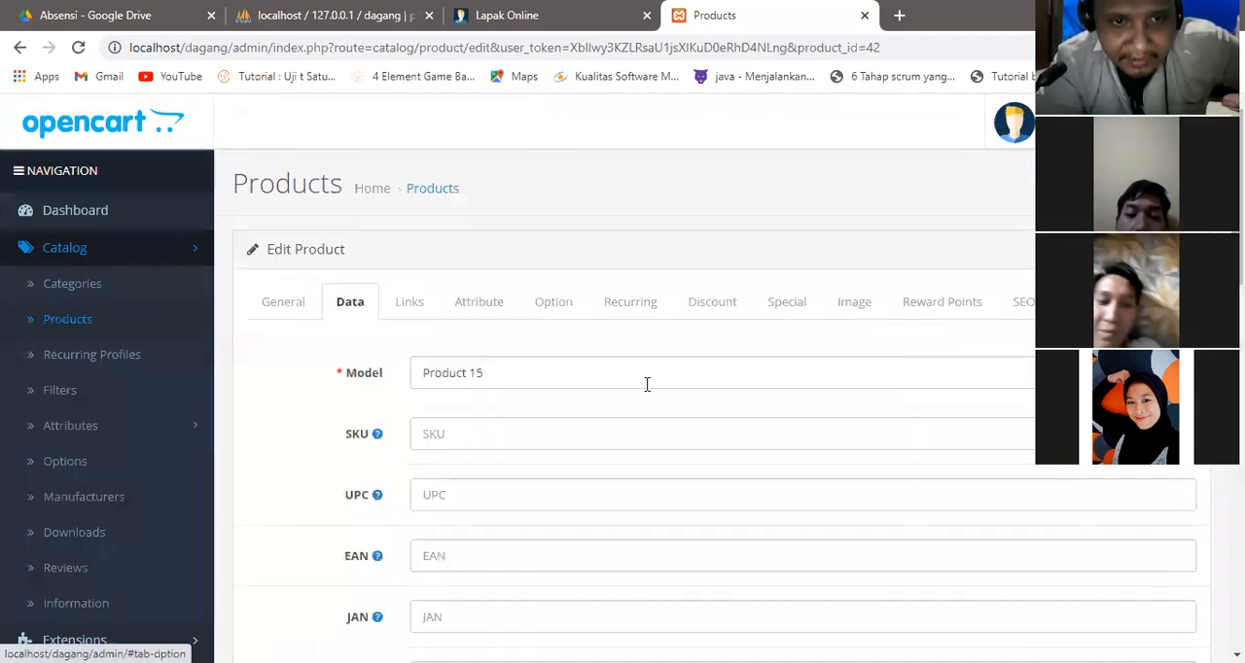
pyautogui.click(503, 382)
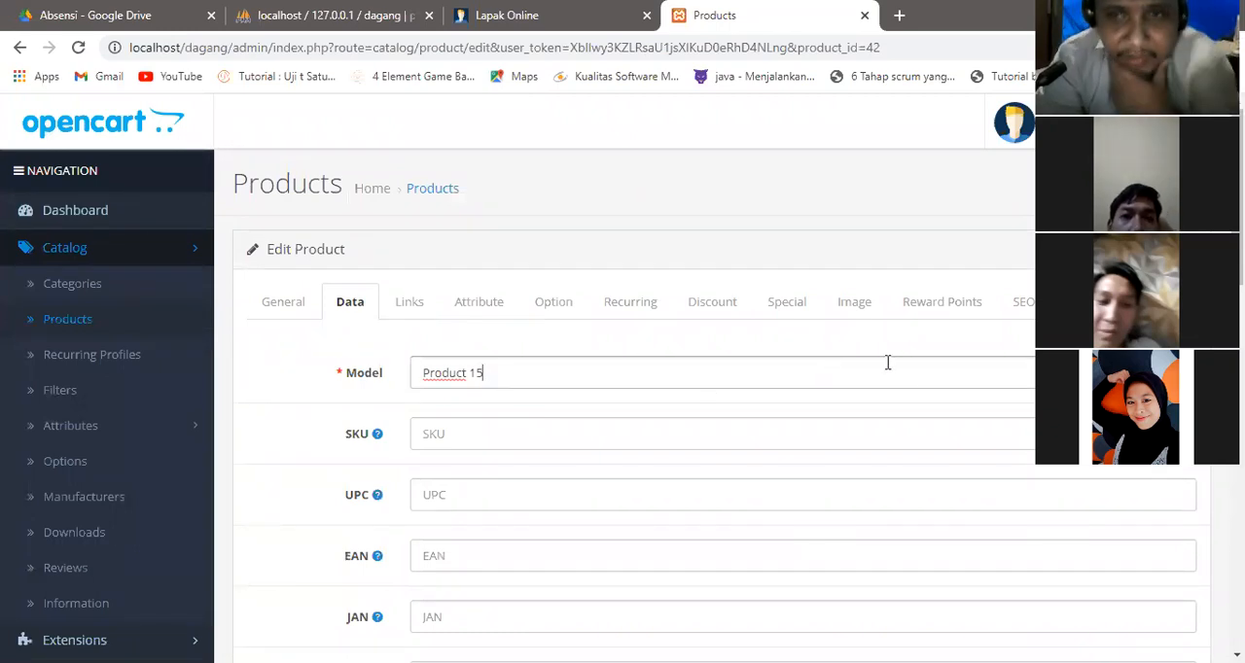
pyautogui.scroll(-1, 1070, 380)
pyautogui.scroll(-4, 1070, 379)
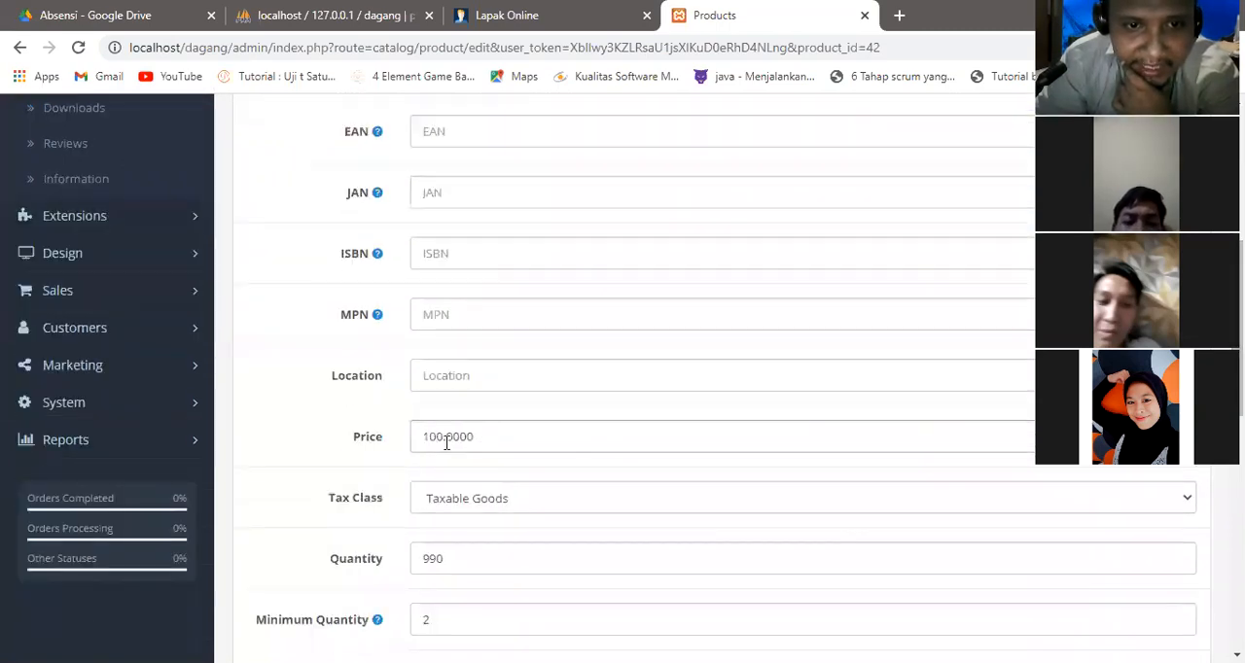
pyautogui.moveTo(443, 437); pyautogui.dragTo(409, 437)
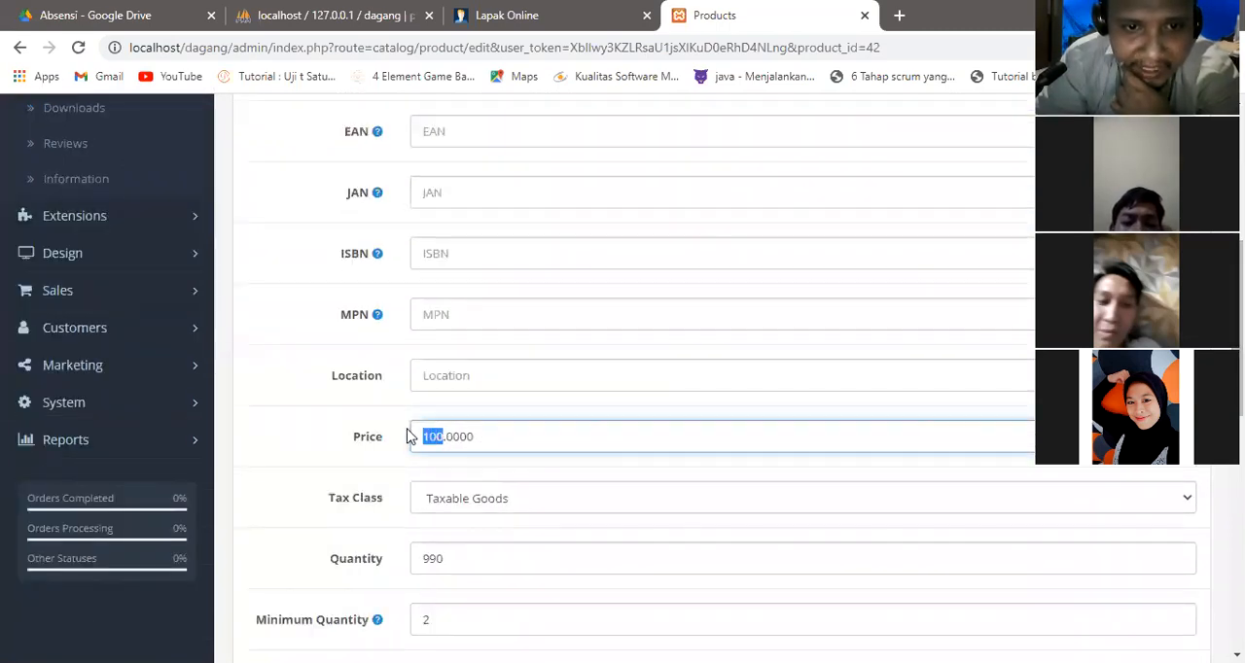
pyautogui.click(463, 504)
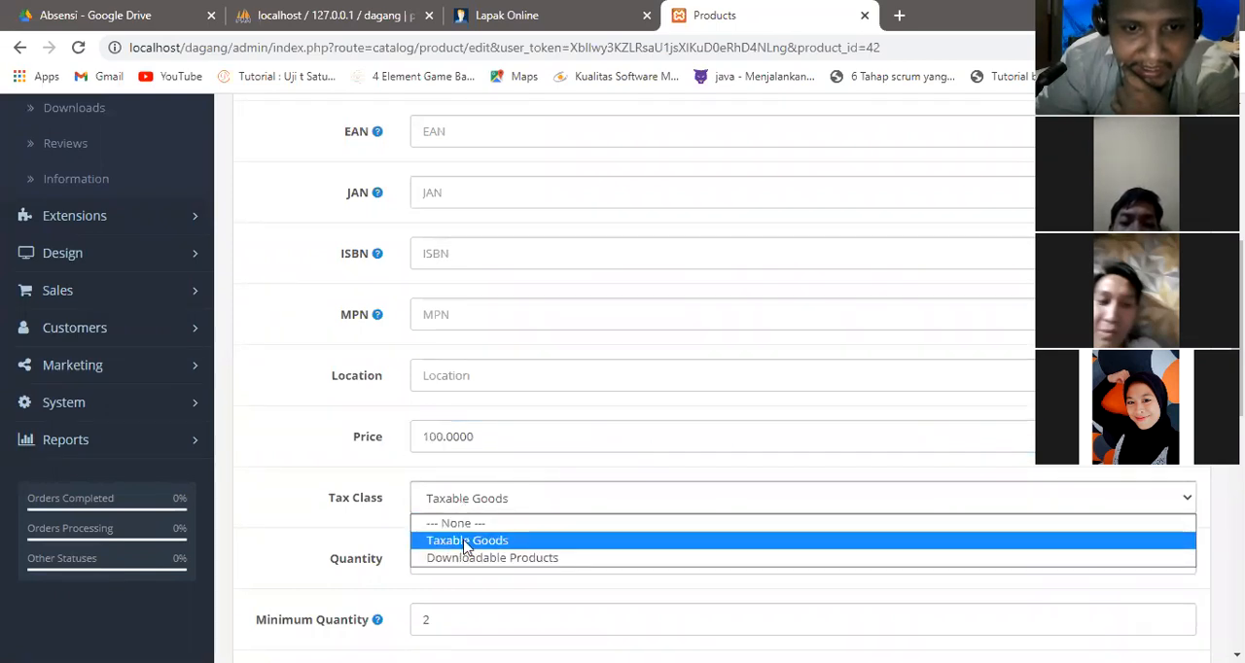
pyautogui.click(468, 525)
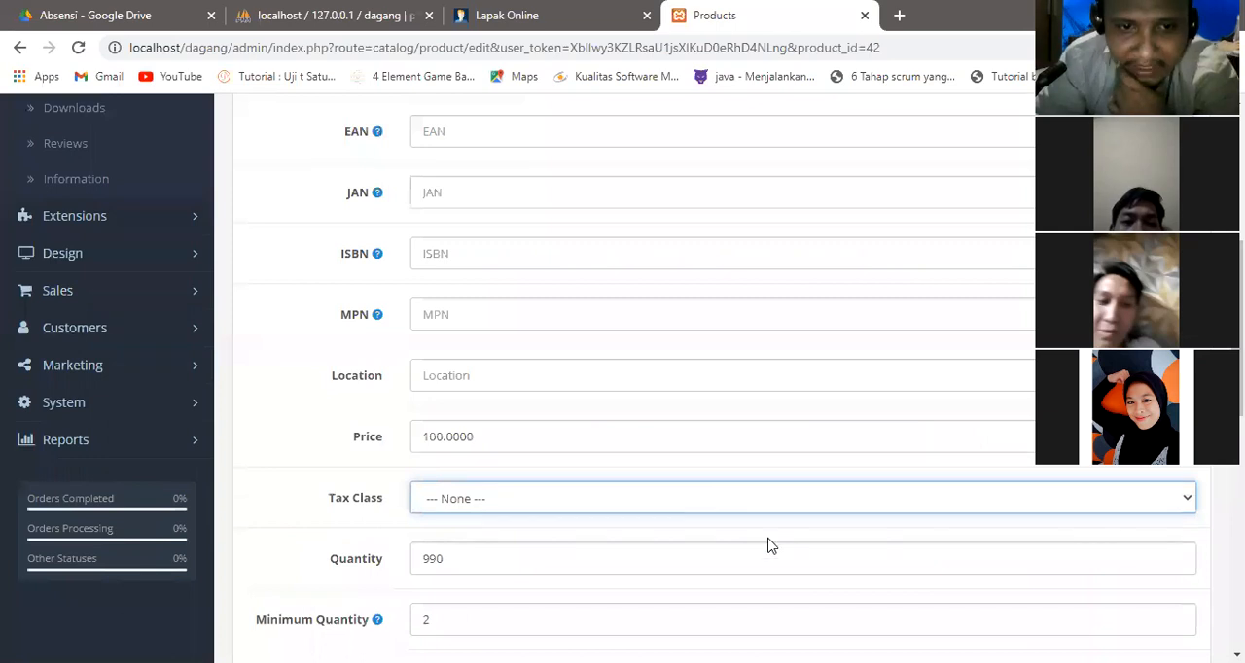
# Set the product's price to 1000000 and its minimum quantity to 1.
pyautogui.scroll(-1, 773, 545)
pyautogui.scroll(-1, 623, 389)
pyautogui.moveTo(486, 242); pyautogui.dragTo(367, 254)
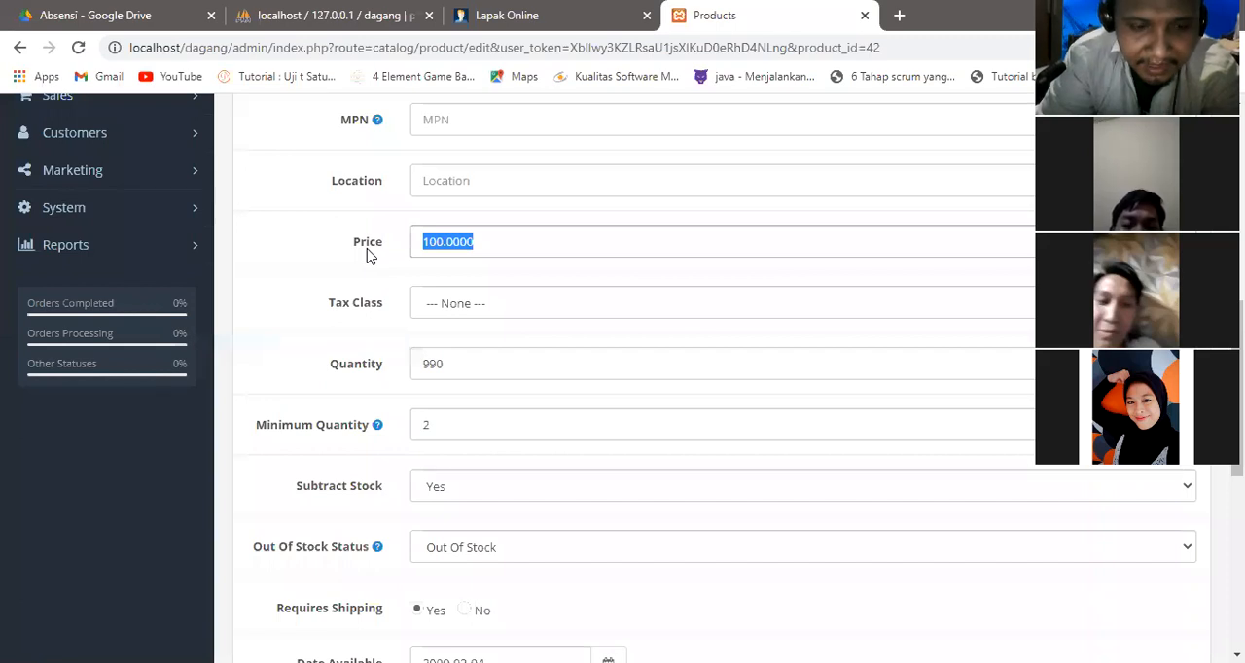
pyautogui.write('1000')
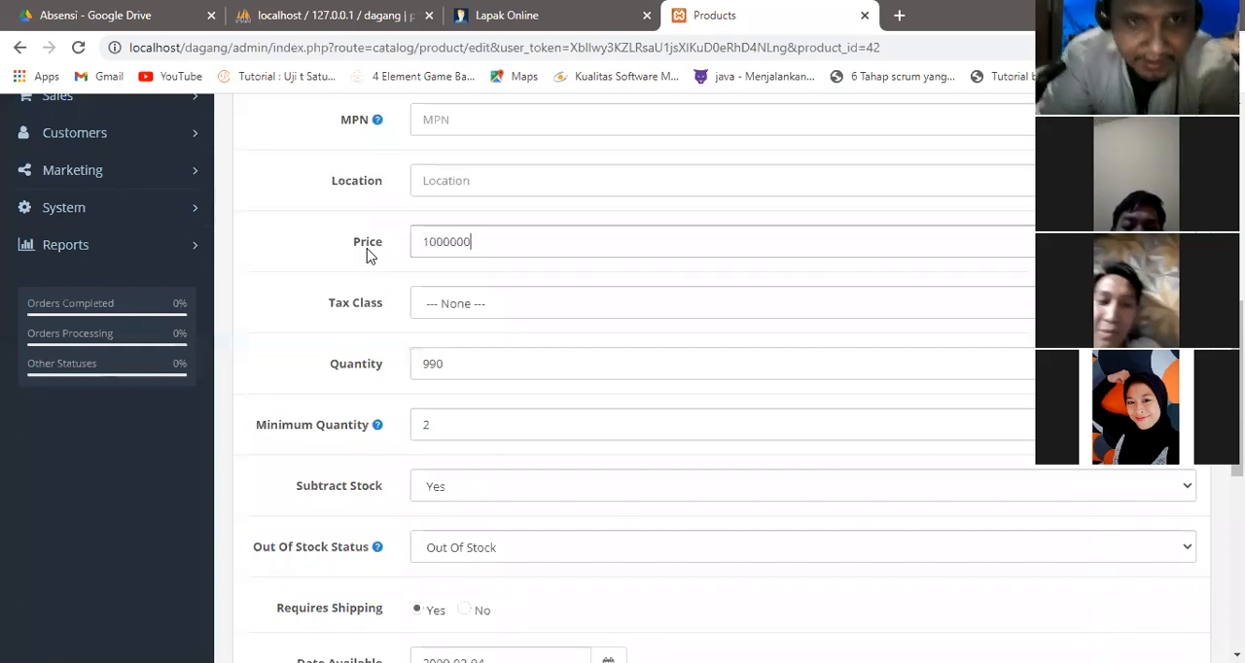
pyautogui.moveTo(467, 425); pyautogui.dragTo(305, 361)
pyautogui.write('1')
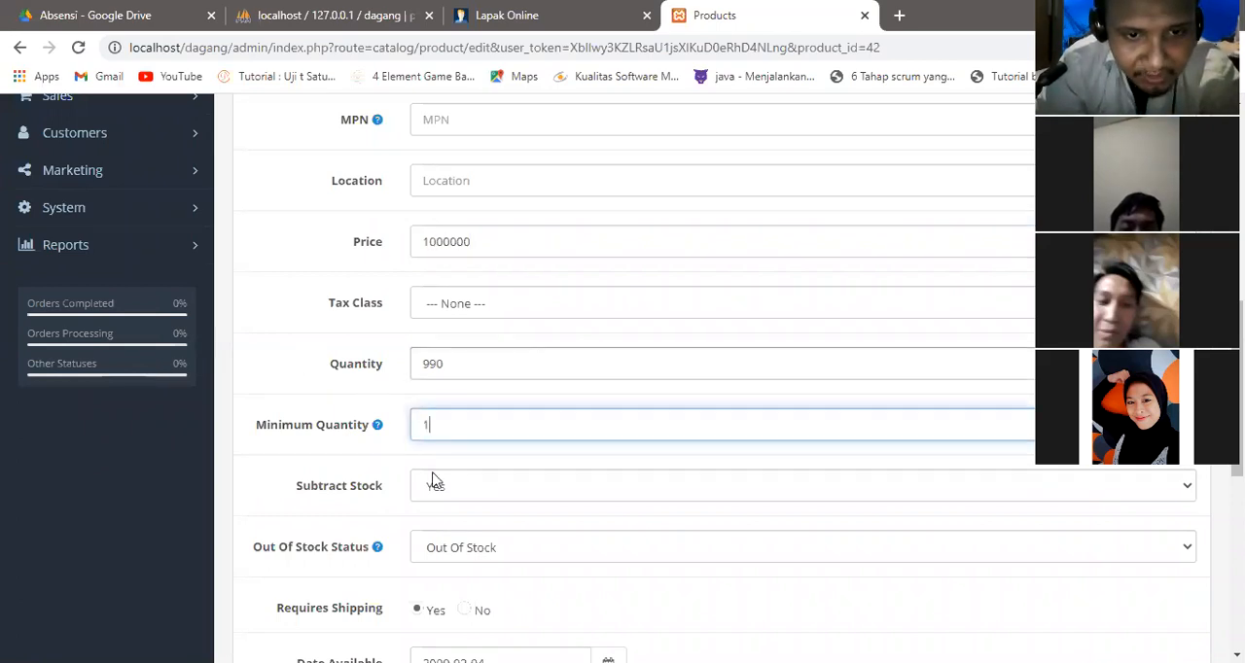
# Examine the choices for the product's out-of-stock status and length class, along with its shipping, date and dimension fields.
pyautogui.scroll(-1, 531, 464)
pyautogui.scroll(-1, 710, 380)
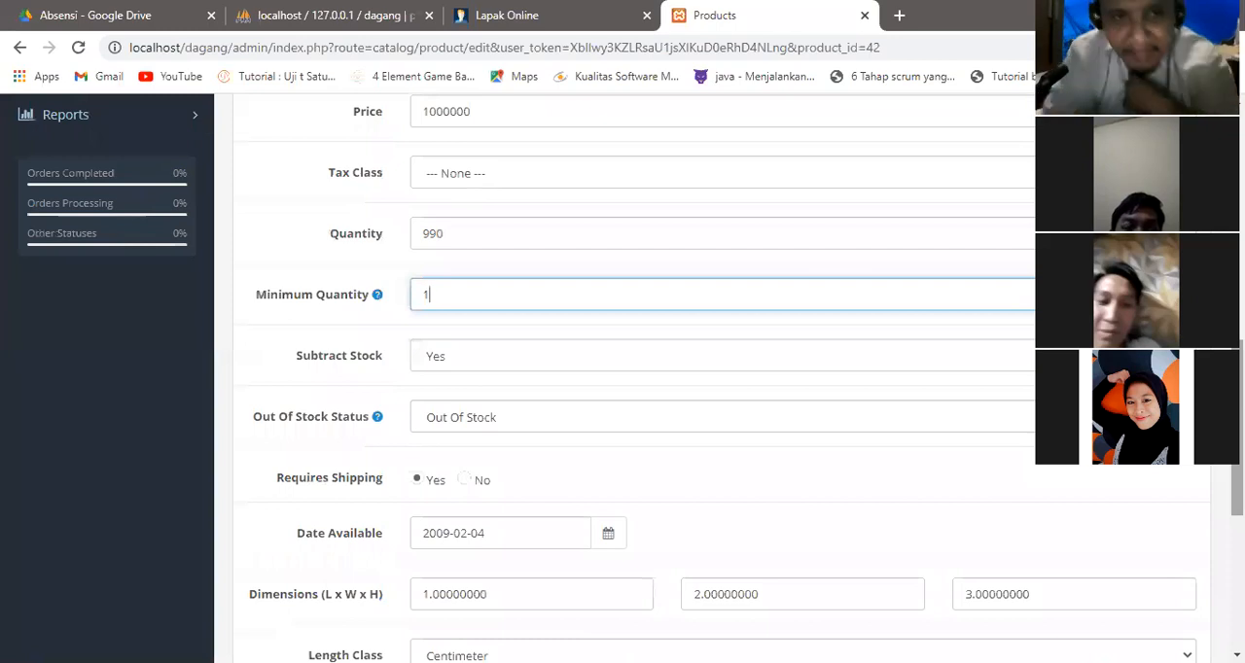
pyautogui.click(451, 420)
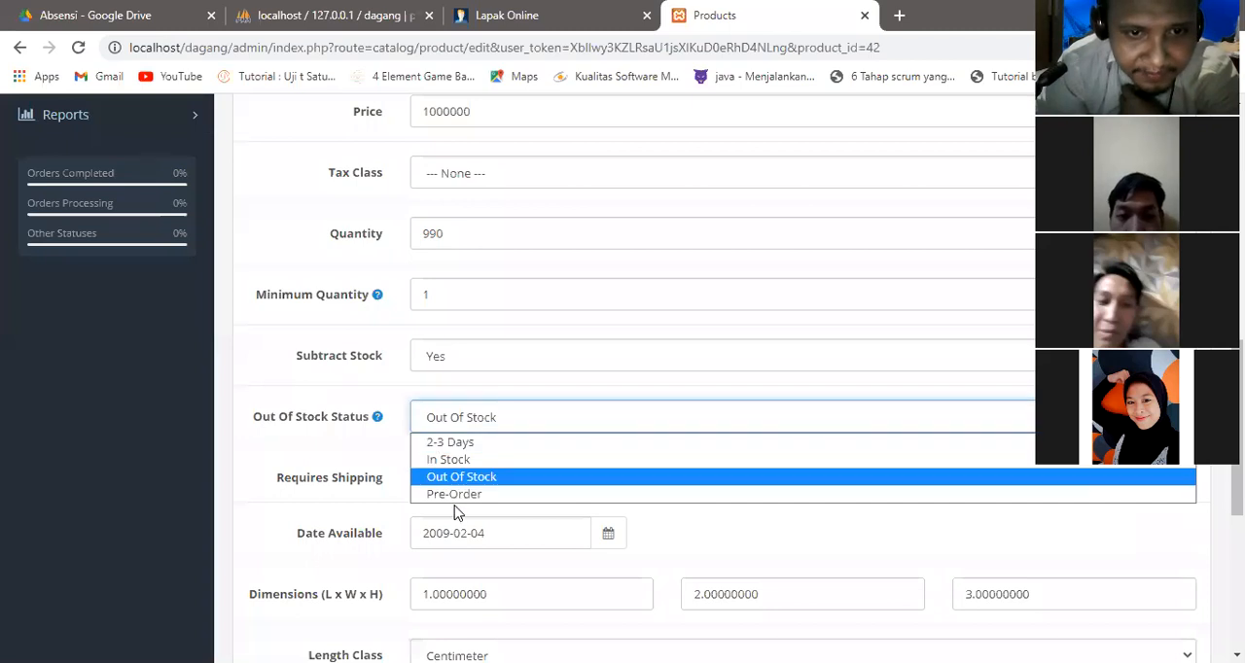
pyautogui.click(461, 477)
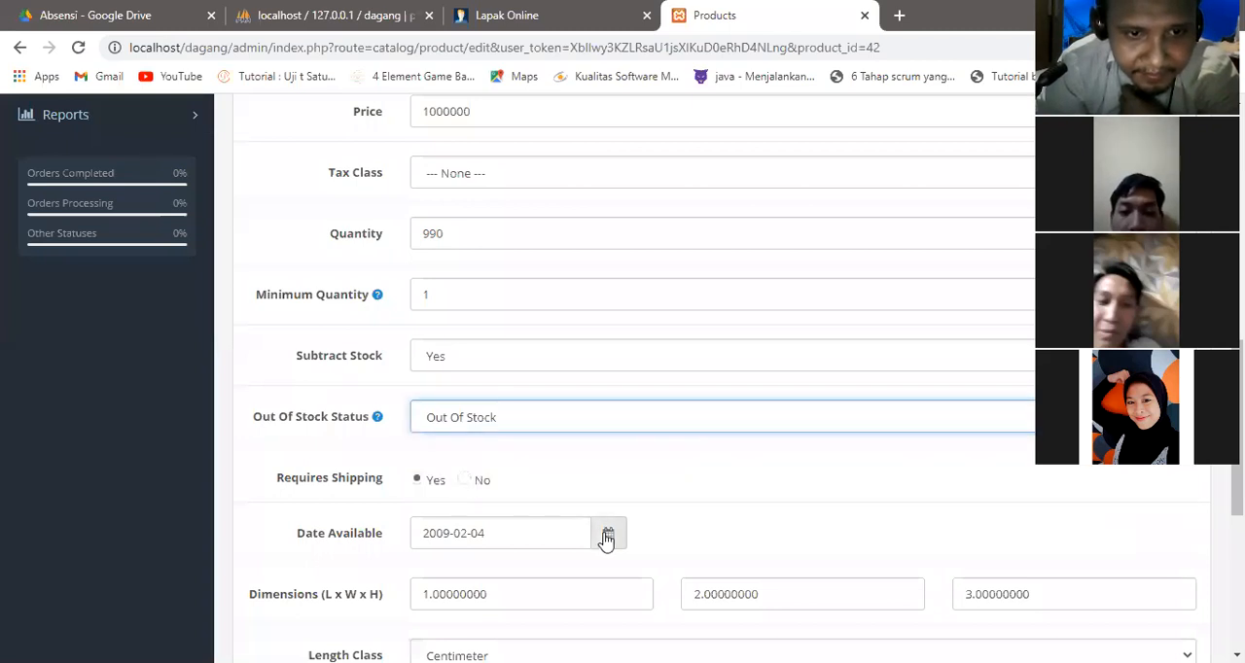
pyautogui.moveTo(1238, 428); pyautogui.dragTo(1238, 501)
pyautogui.scroll(-2, 737, 344)
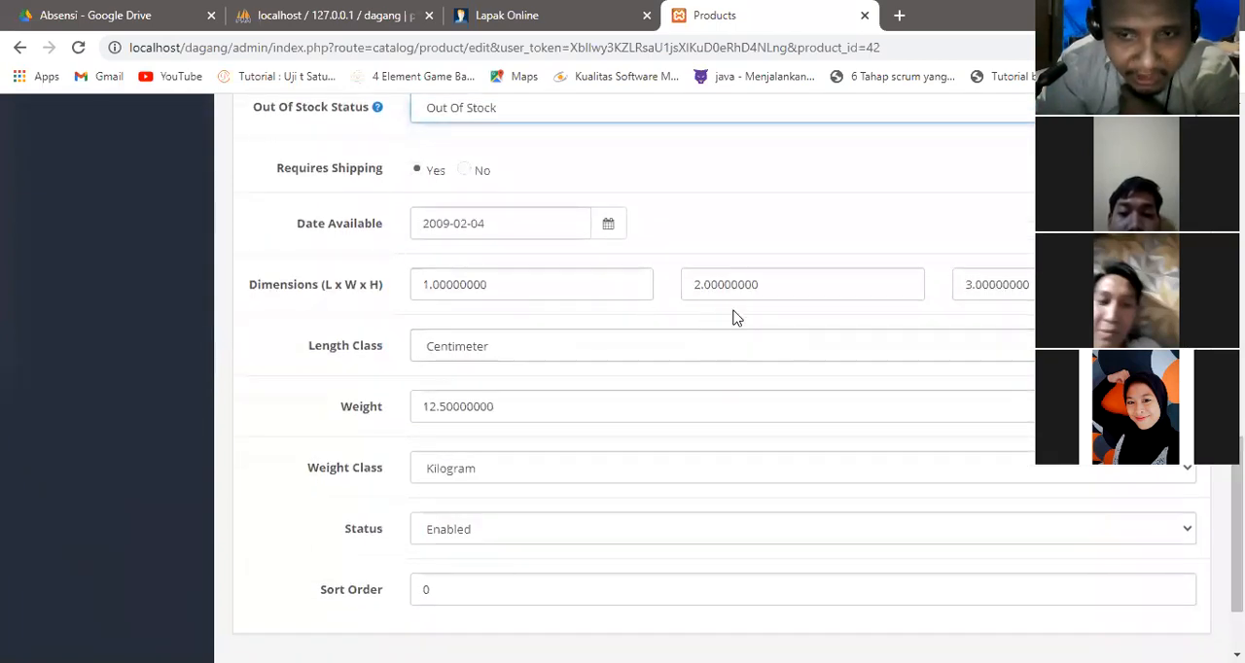
pyautogui.click(512, 349)
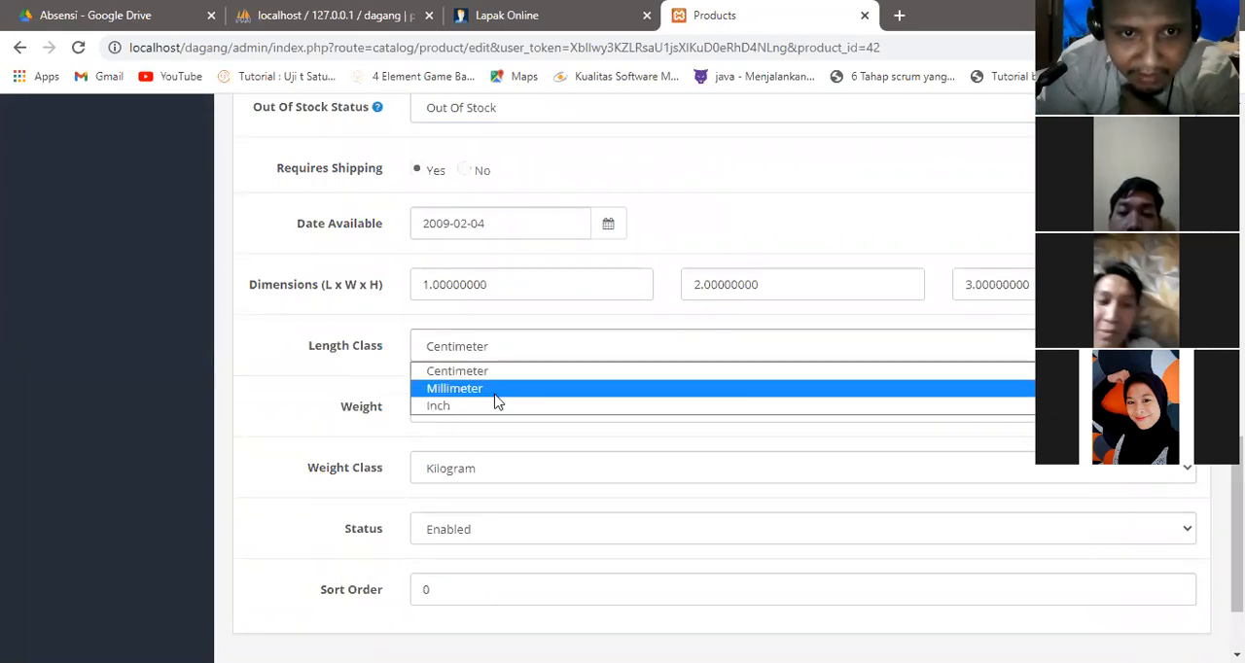
pyautogui.click(370, 354)
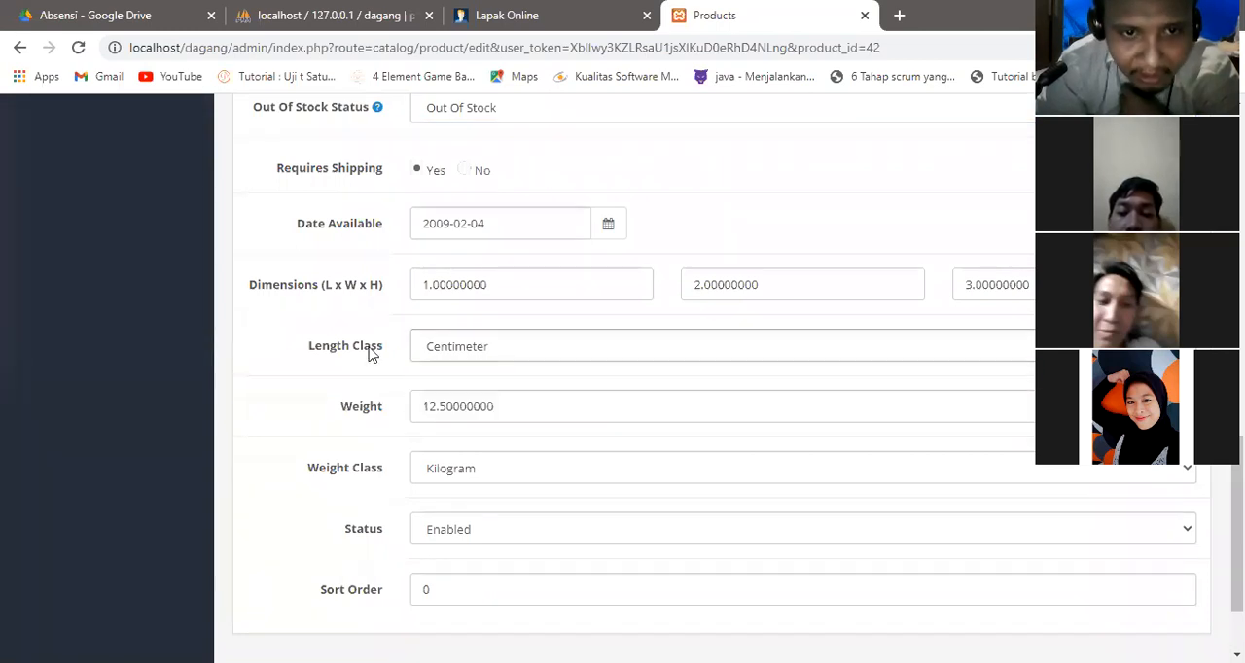
# Set the product's weight to 1 with Kilogram as the weight class.
pyautogui.moveTo(534, 411); pyautogui.dragTo(392, 402)
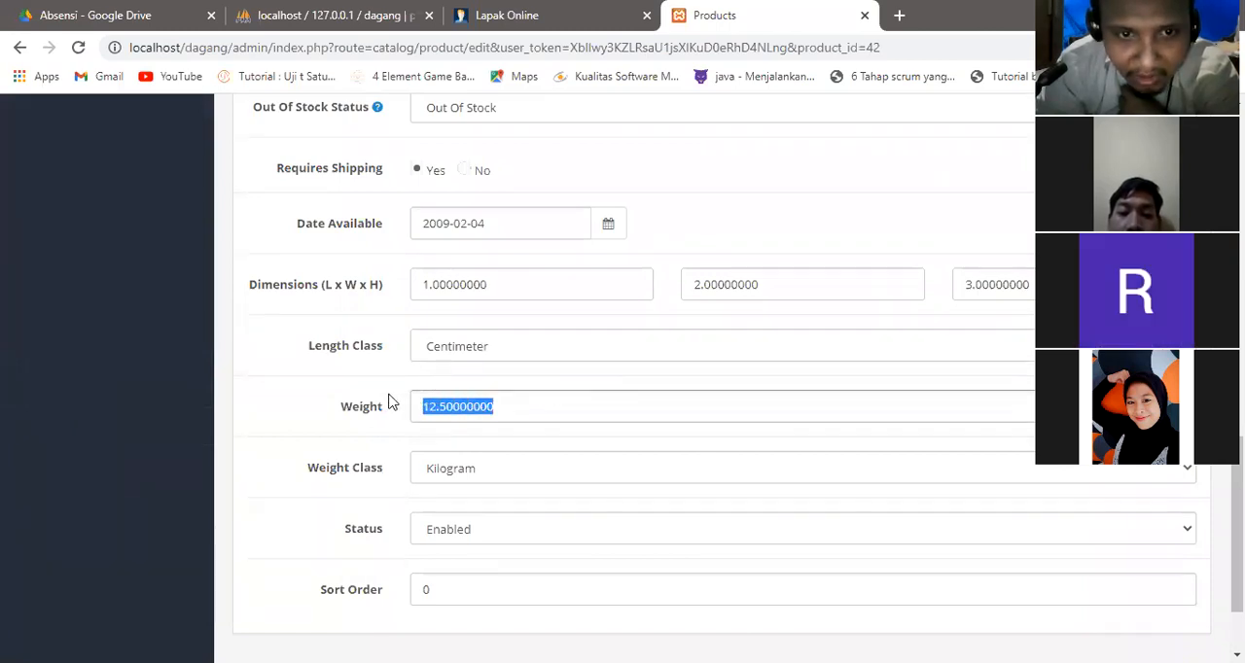
pyautogui.click(454, 477)
pyautogui.click(454, 483)
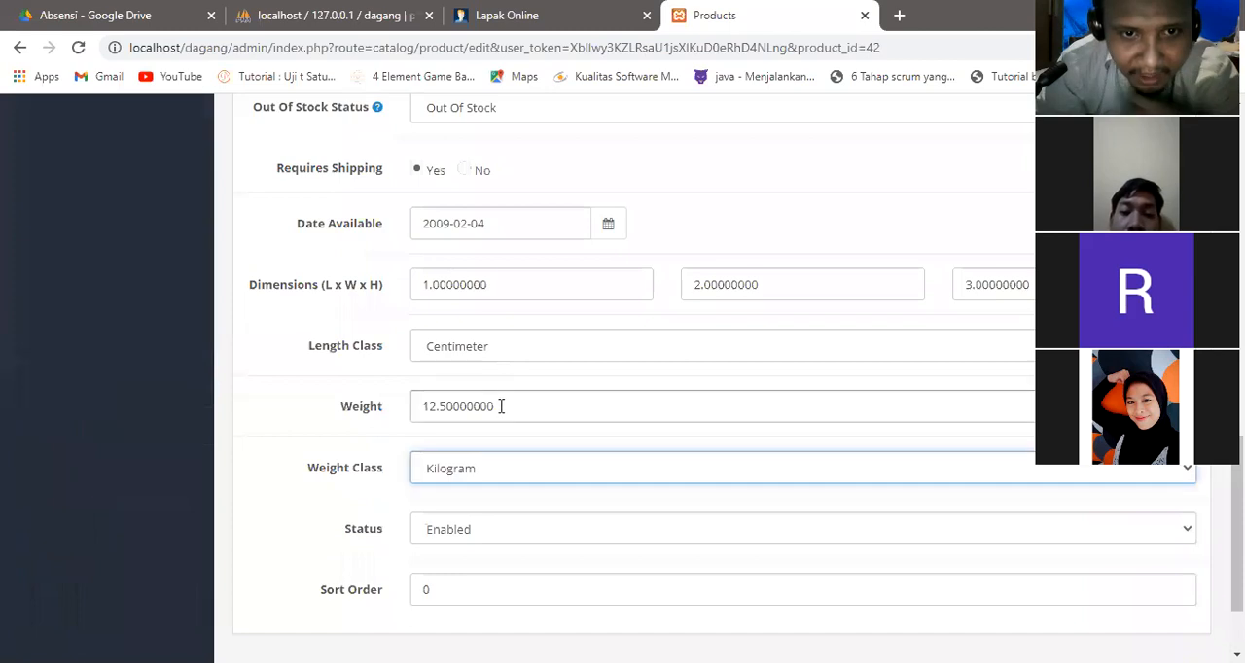
pyautogui.click(389, 413)
pyautogui.write('1')
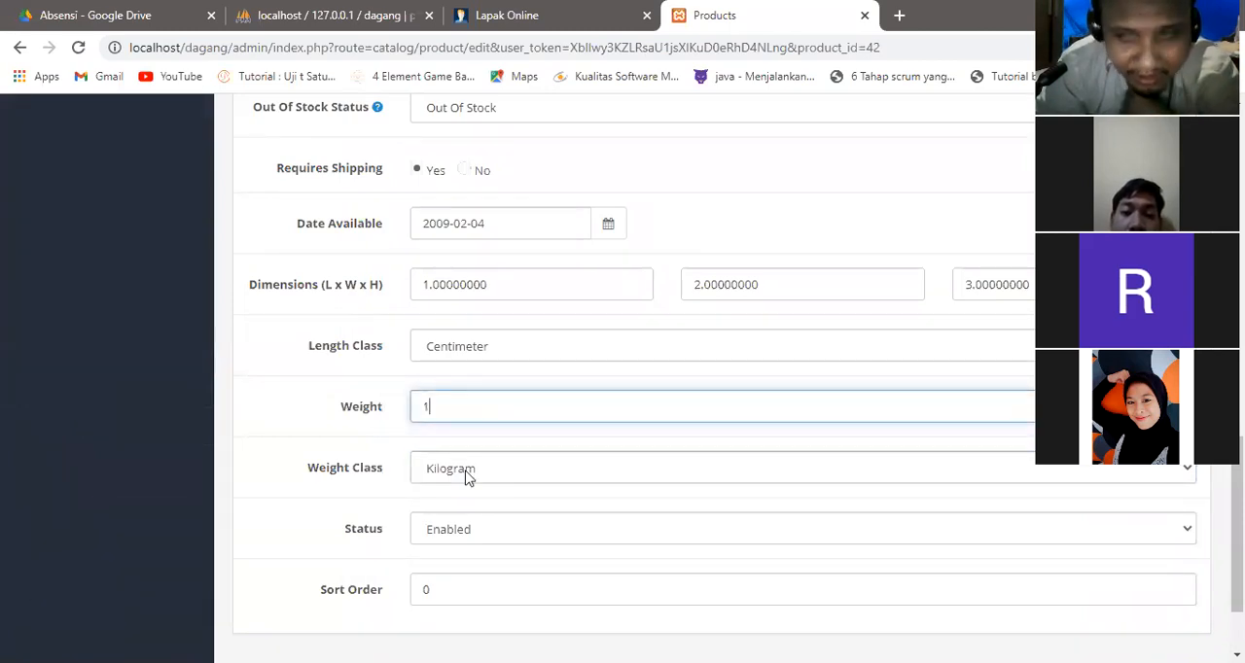
pyautogui.scroll(-1, 466, 475)
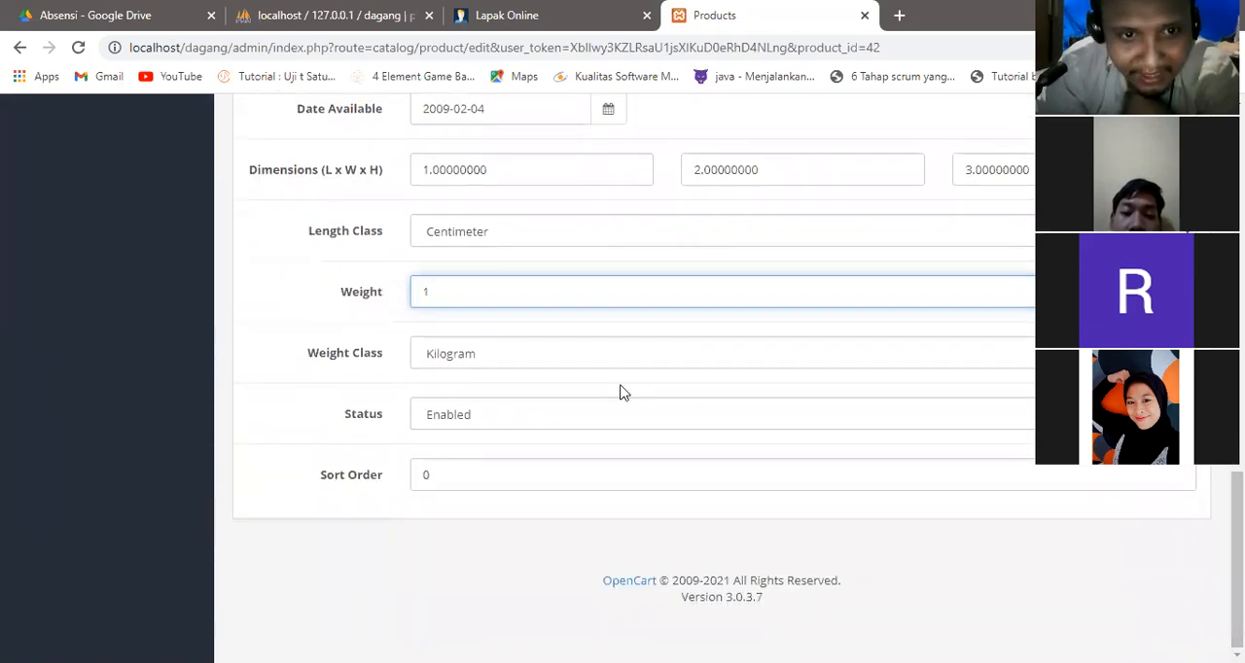
pyautogui.moveTo(1236, 540); pyautogui.dragTo(1237, 175)
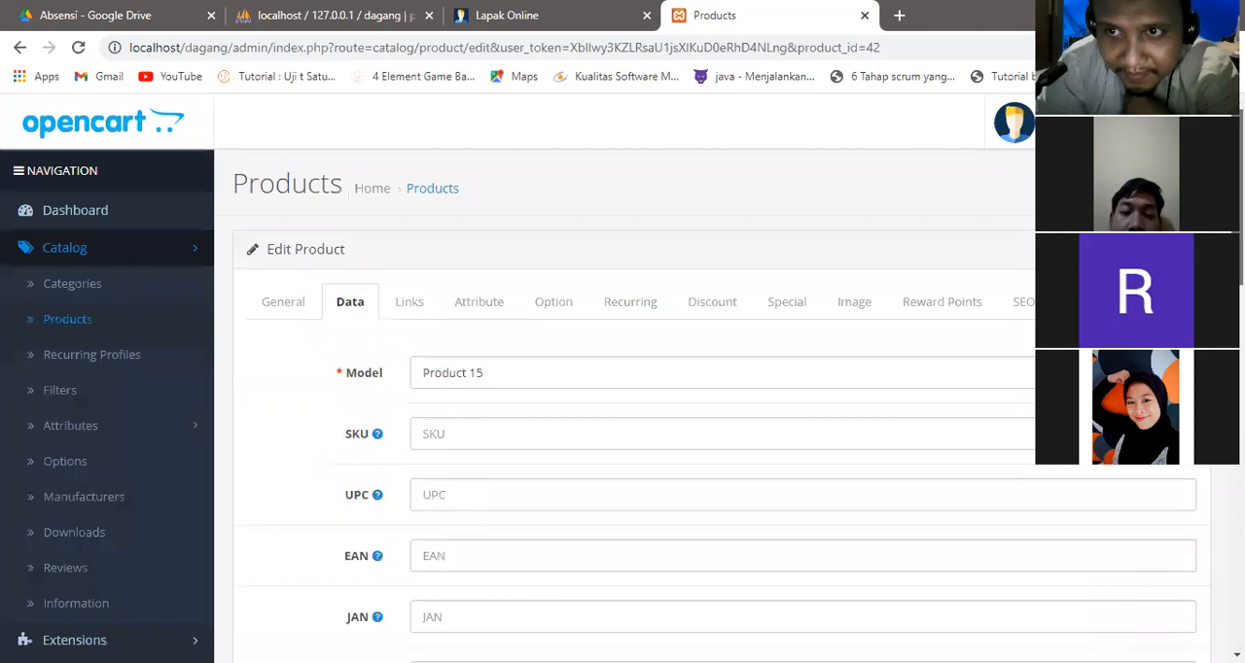
# Examine the manufacturer and category choices offered in the product's links.
pyautogui.click(409, 306)
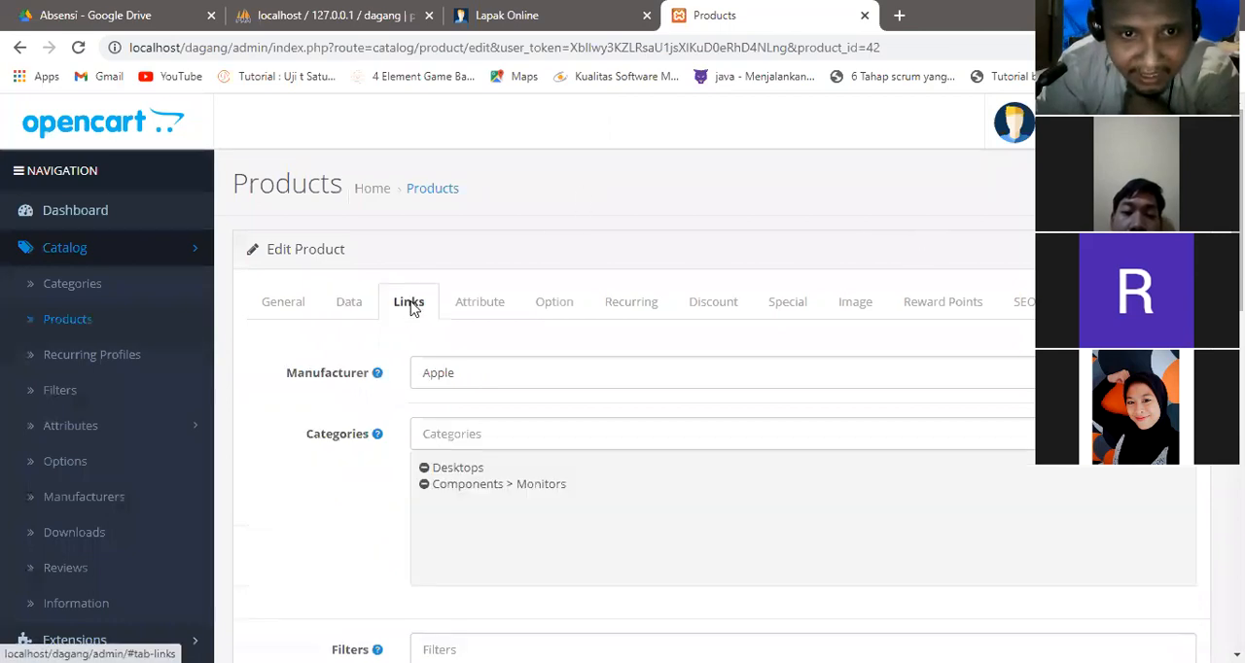
pyautogui.click(487, 372)
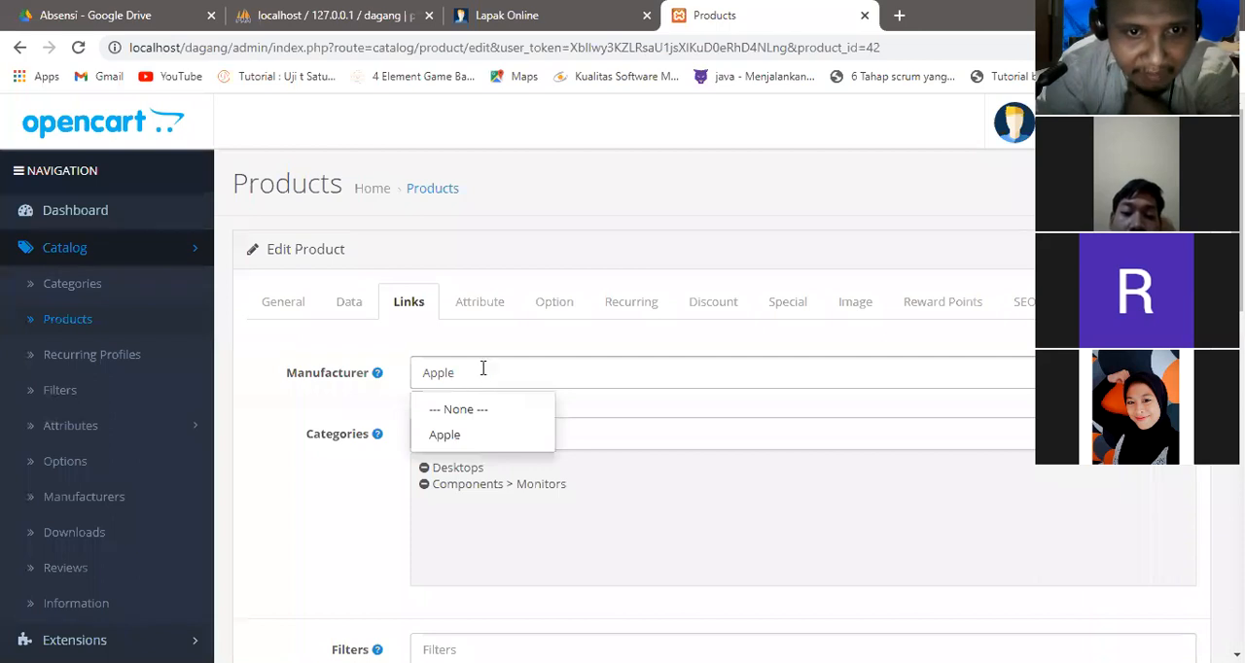
pyautogui.click(373, 428)
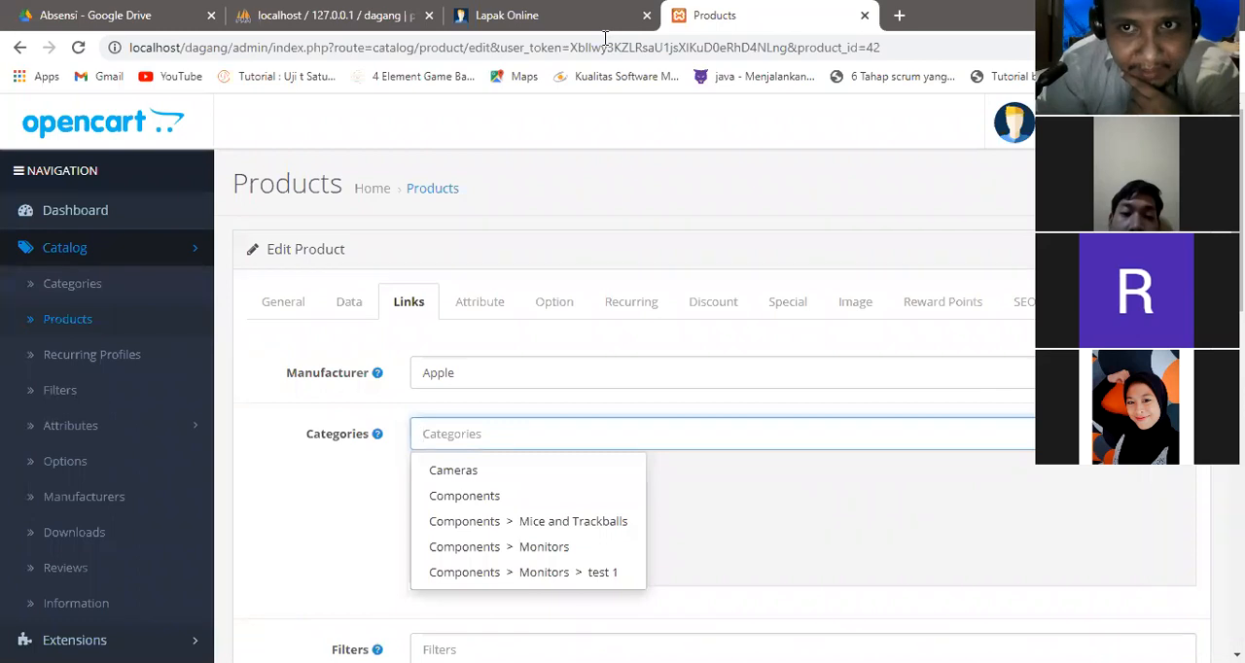
pyautogui.moveTo(78, 271)
pyautogui.mouseDown()
pyautogui.moveTo(49, 292)
pyautogui.moveTo(93, 304)
pyautogui.moveTo(110, 281)
pyautogui.mouseUp()
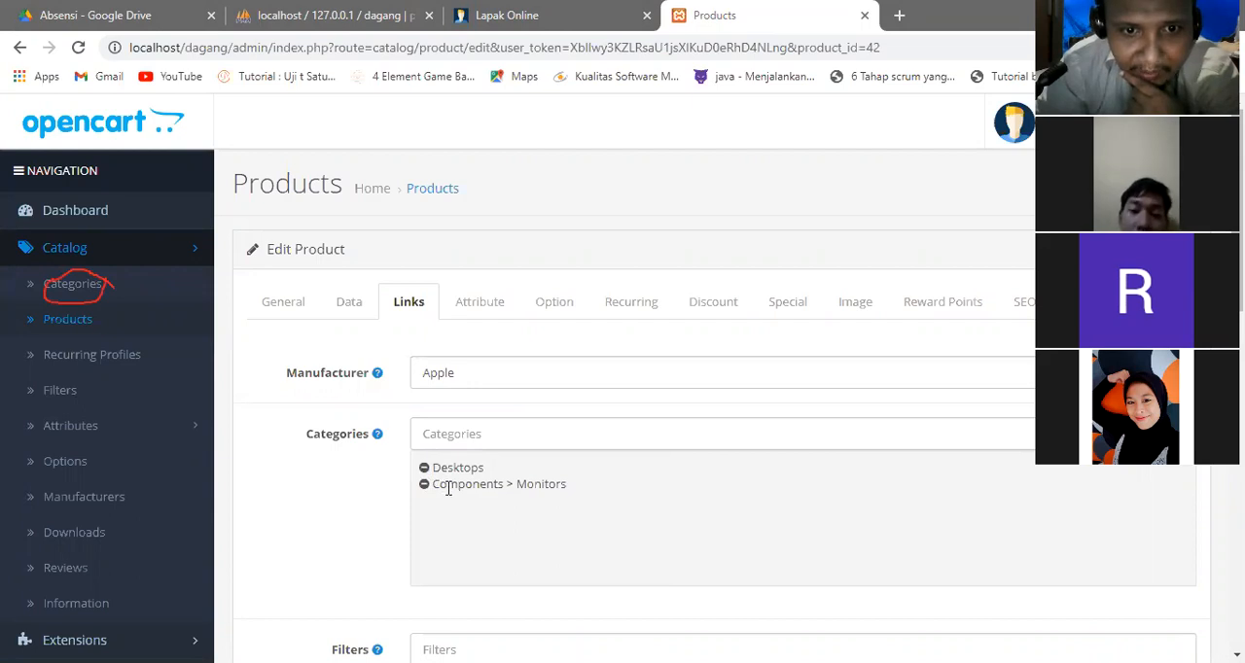
pyautogui.click(434, 434)
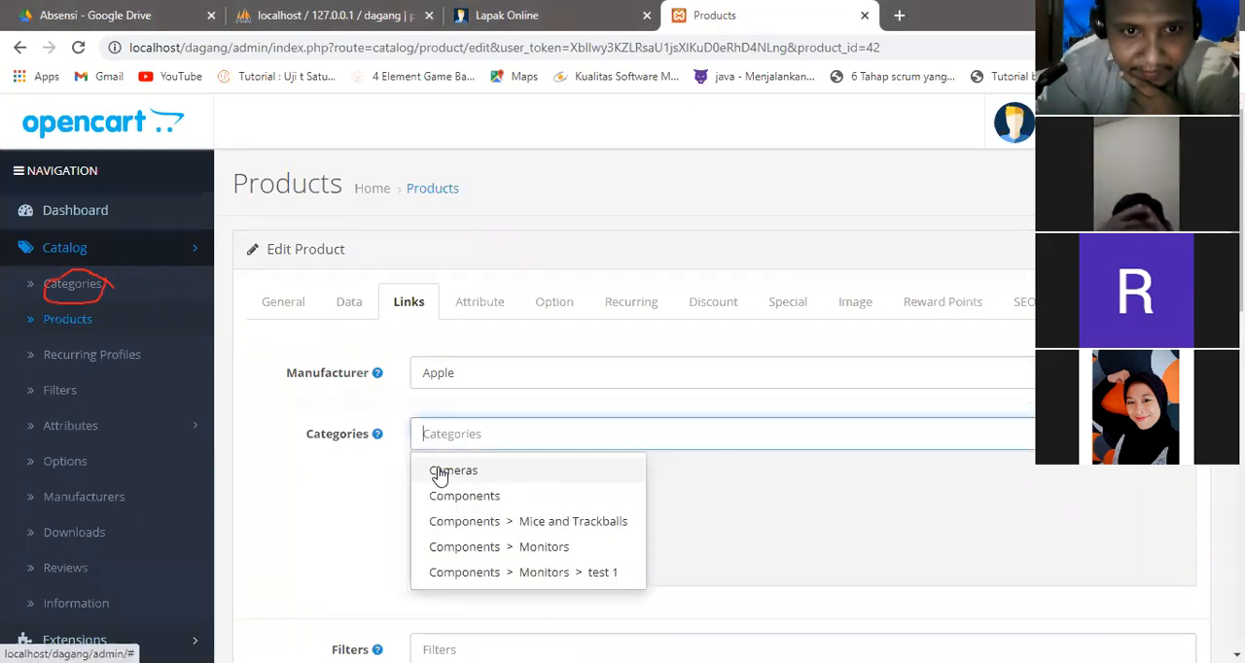
pyautogui.click(487, 372)
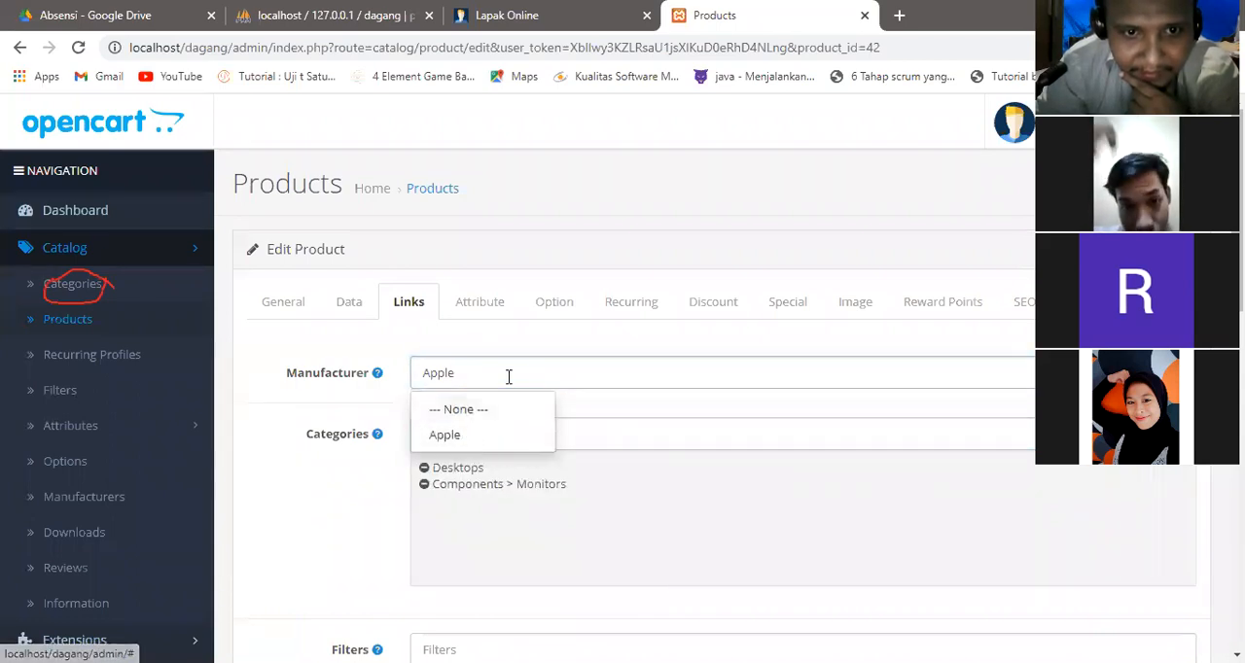
# Review the product's general and data sections, and its linked filters, stores, downloads and related products.
pyautogui.click(298, 314)
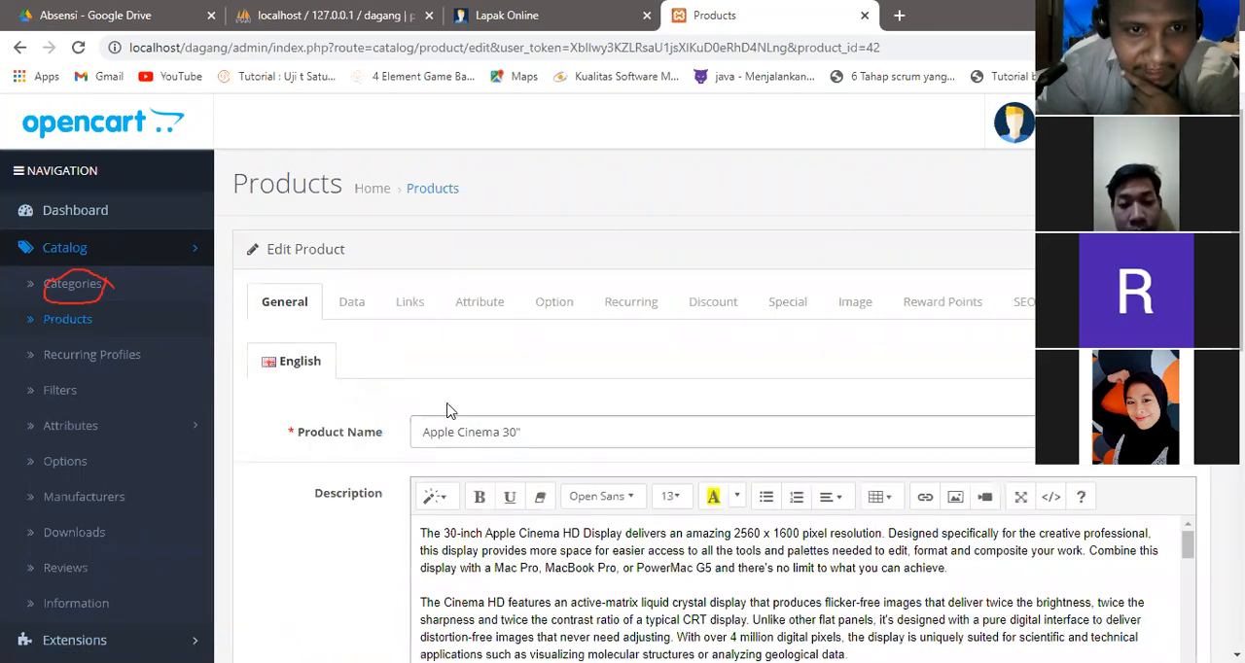
pyautogui.click(369, 307)
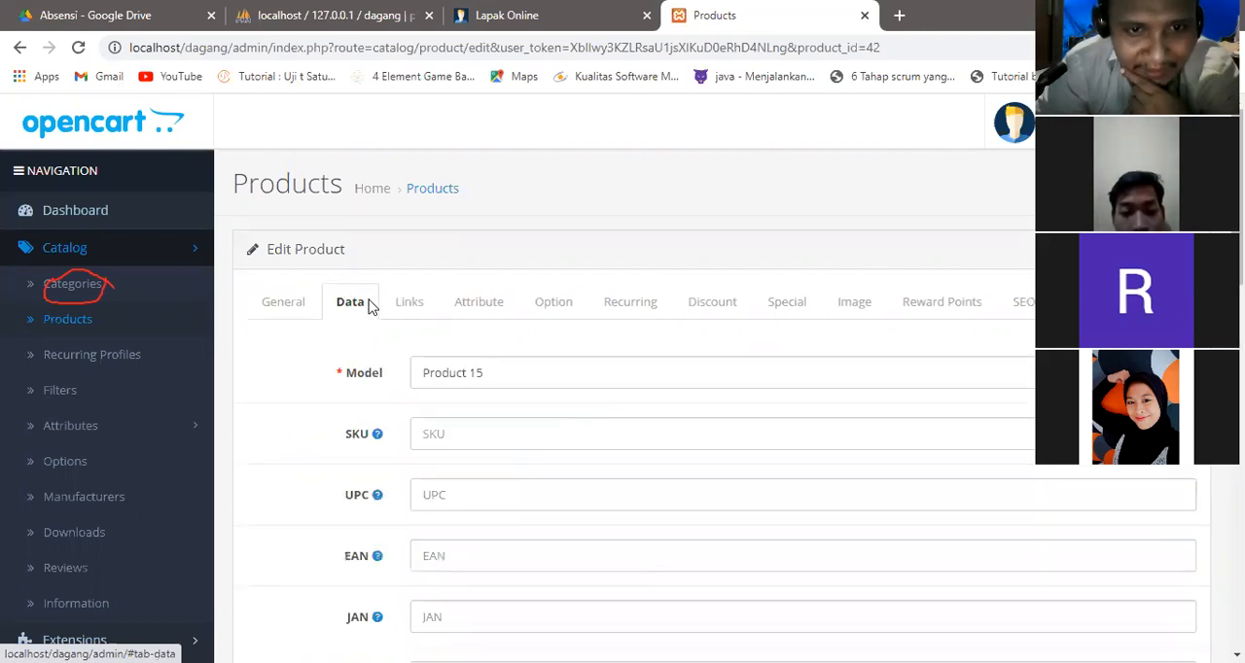
pyautogui.click(409, 304)
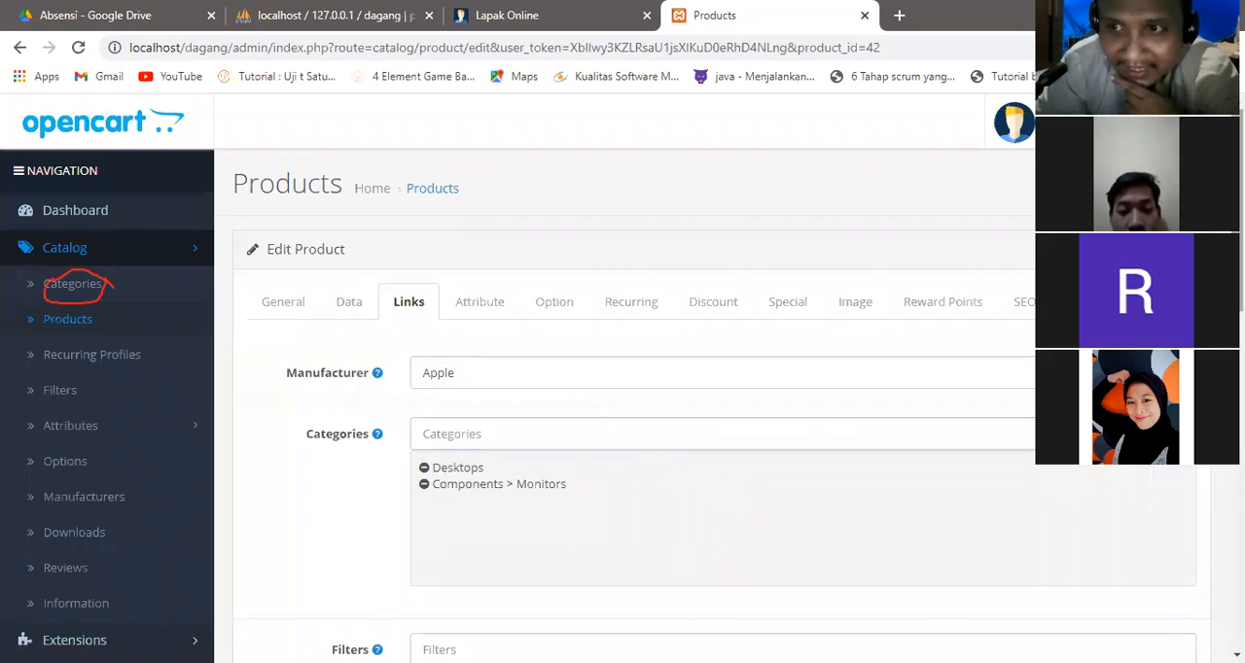
pyautogui.scroll(-3, 817, 437)
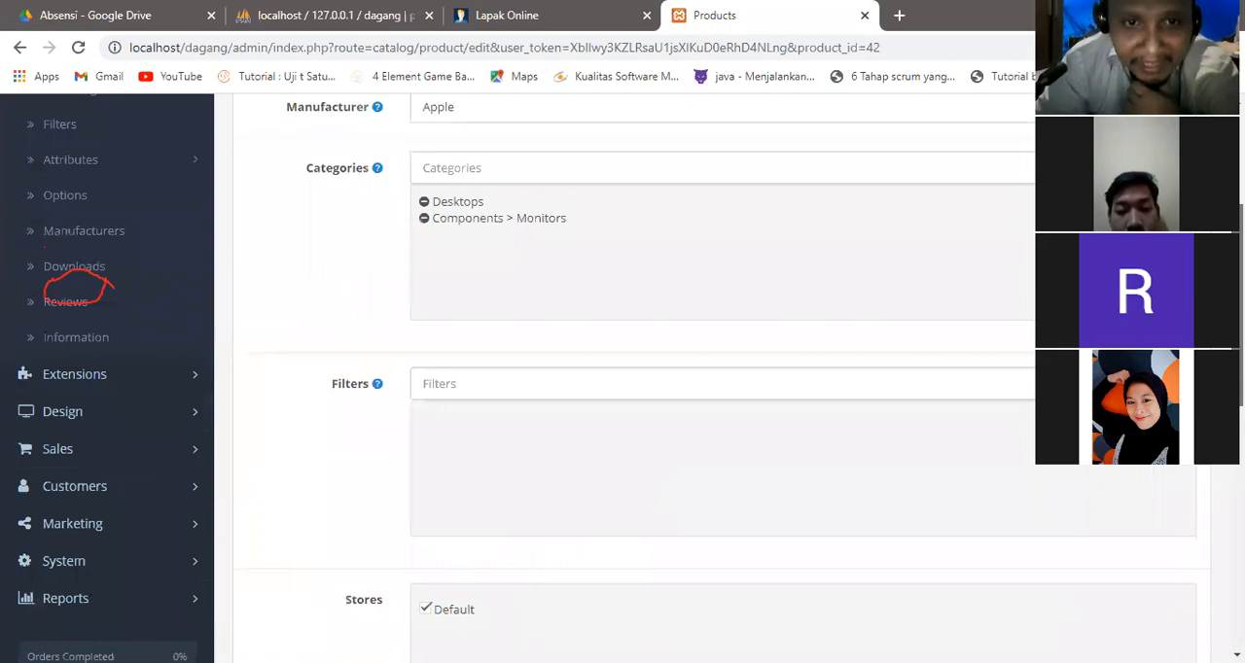
pyautogui.scroll(-4, 623, 380)
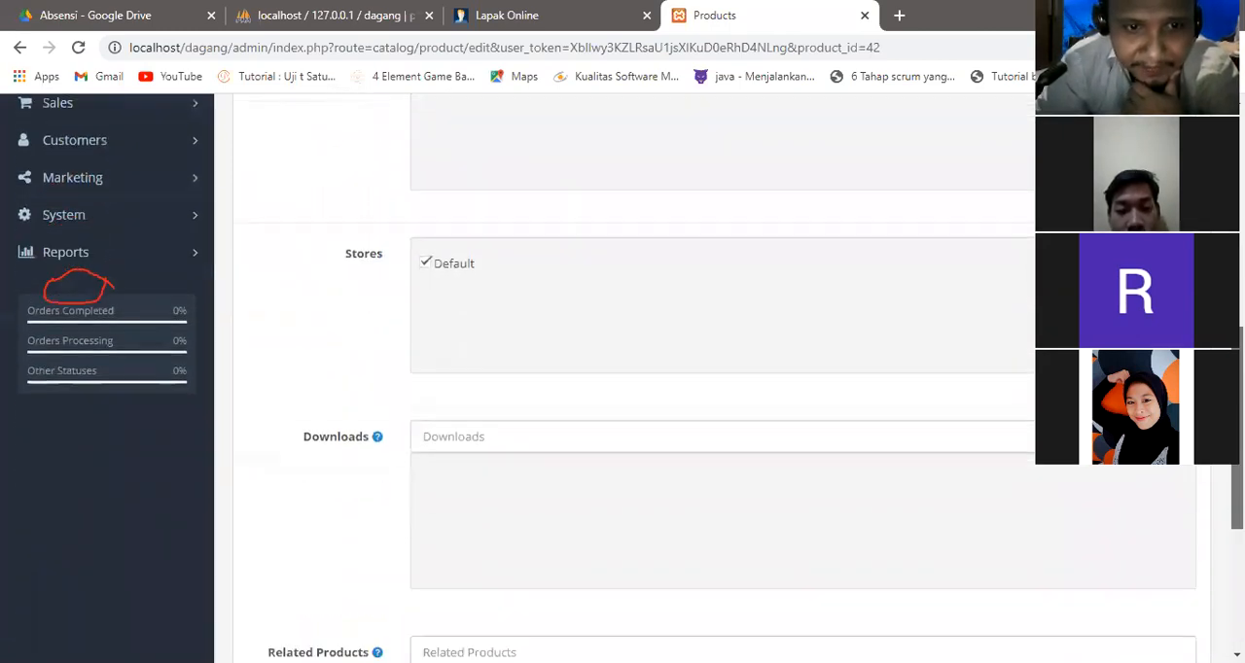
pyautogui.scroll(-2, 622, 380)
pyautogui.scroll(9, 623, 379)
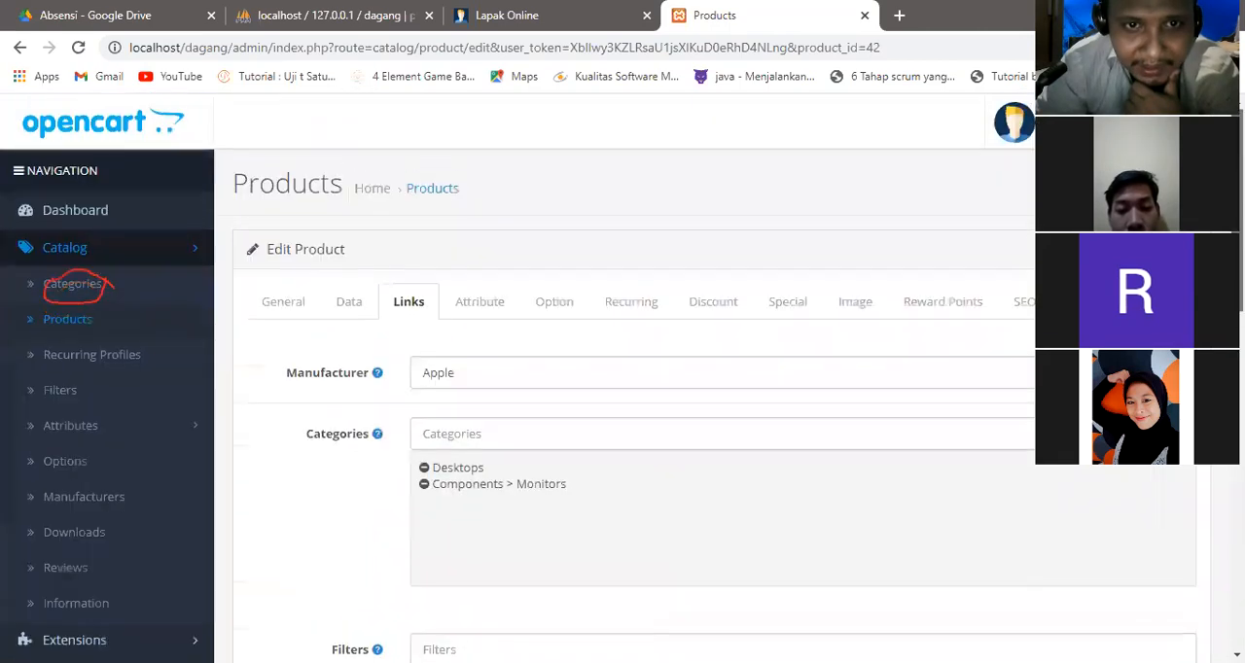
# Add a RAM attribute with the text 8GB to the product.
pyautogui.click(464, 307)
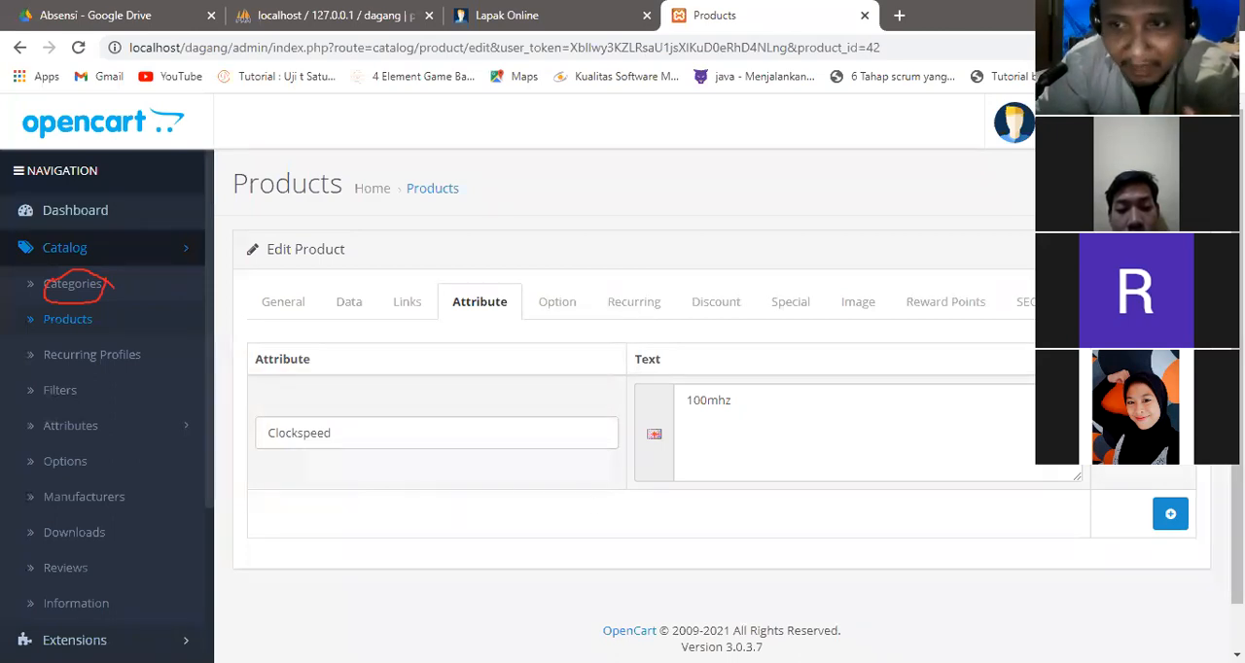
pyautogui.click(1172, 517)
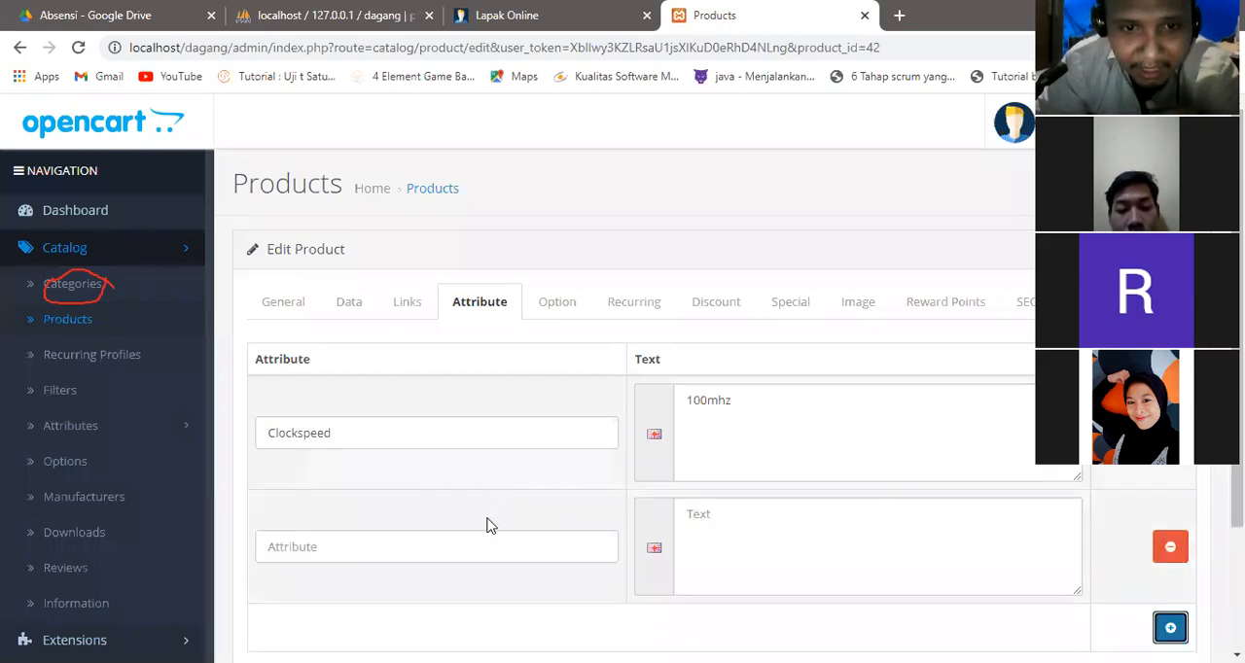
pyautogui.click(470, 548)
pyautogui.write('R')
pyautogui.press('BackSpace')
pyautogui.write('RAM')
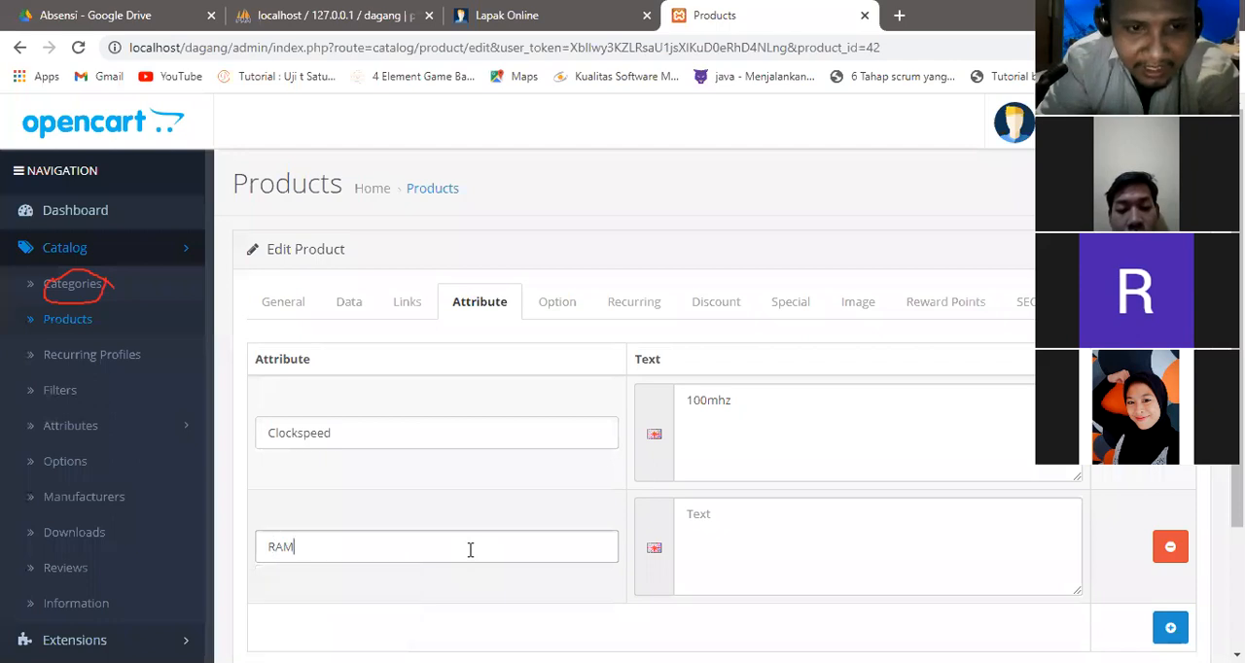
pyautogui.click(801, 561)
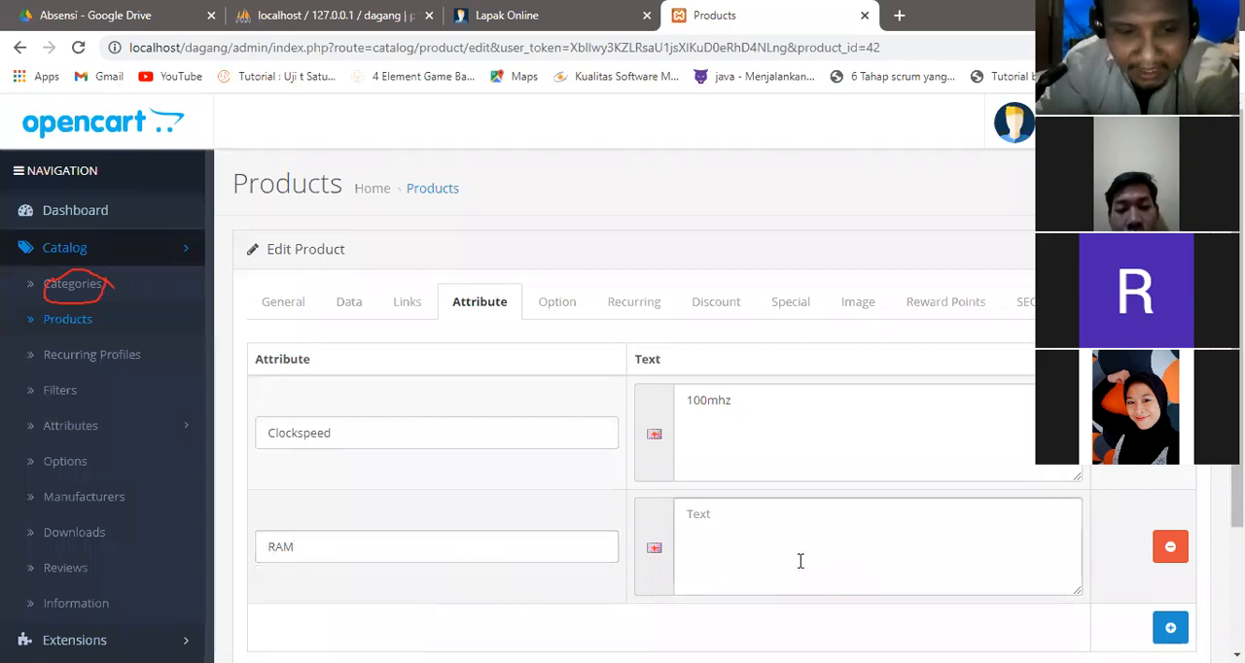
pyautogui.write('5')
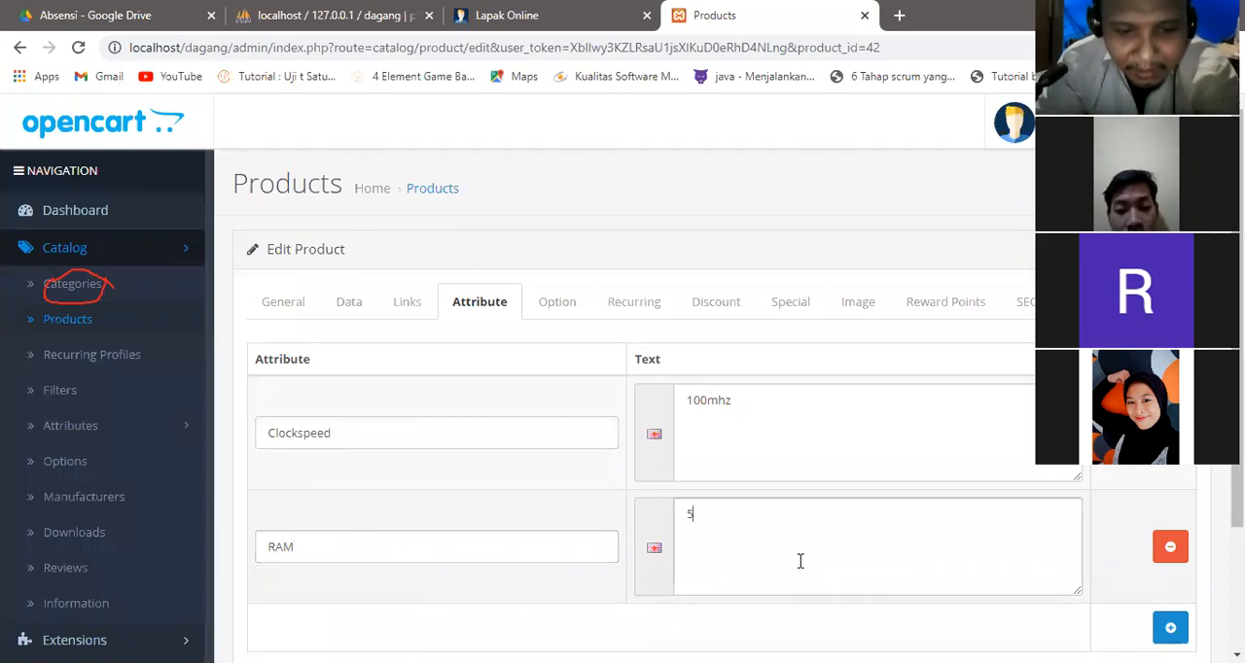
pyautogui.write('8GB')
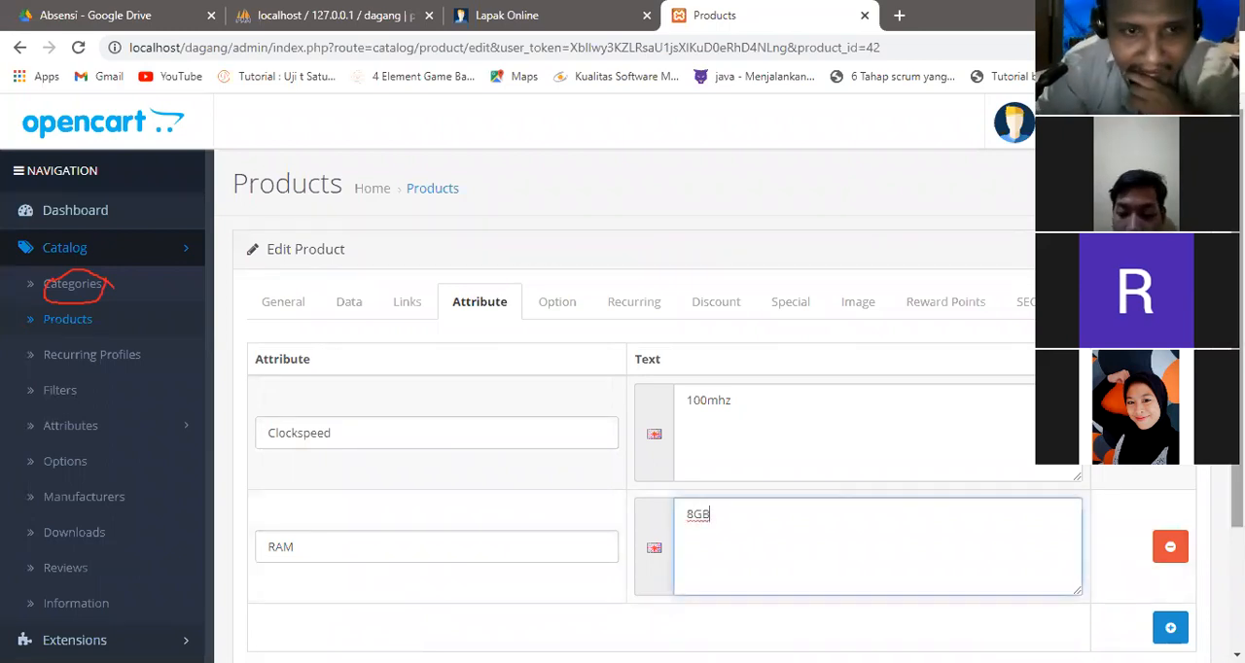
pyautogui.scroll(-2, 622, 379)
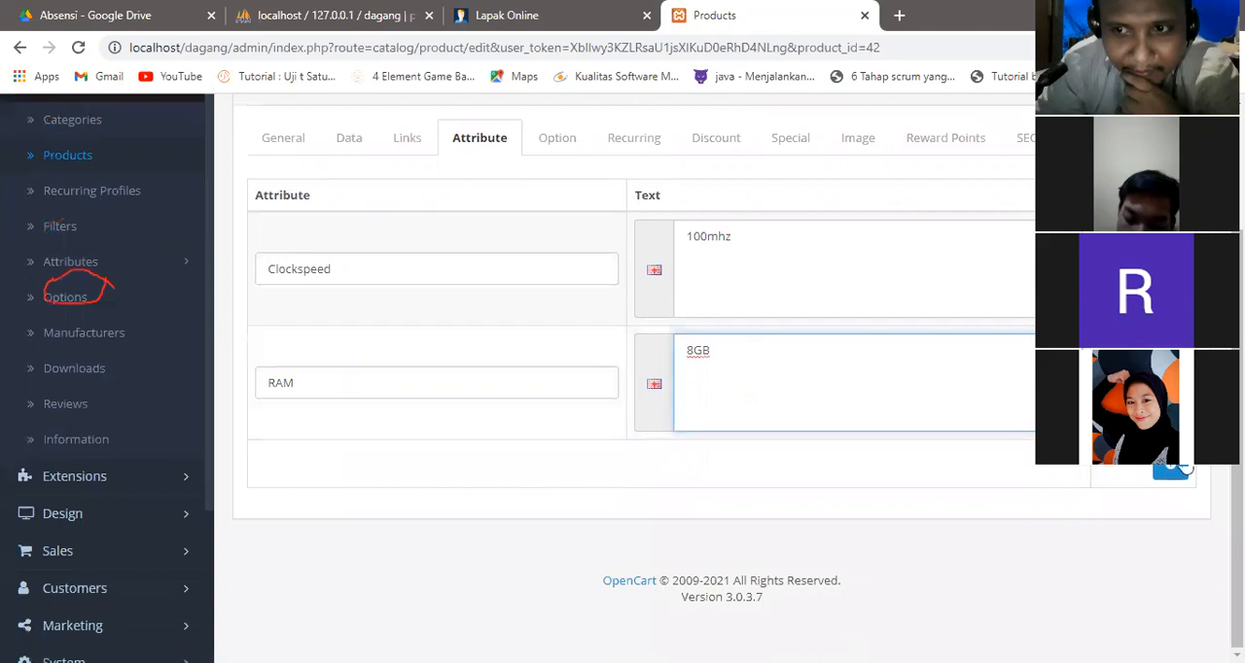
pyautogui.click(1179, 469)
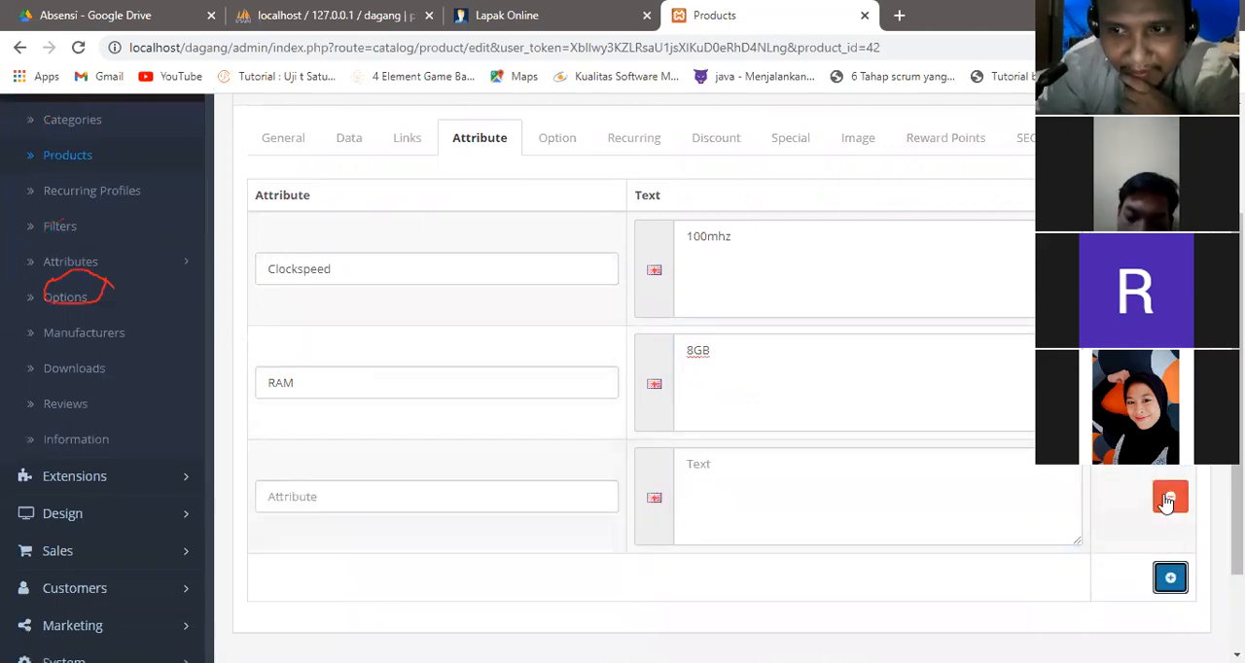
pyautogui.click(1170, 498)
# Remove all quantity discount rows from the product.
pyautogui.scroll(2, 876, 408)
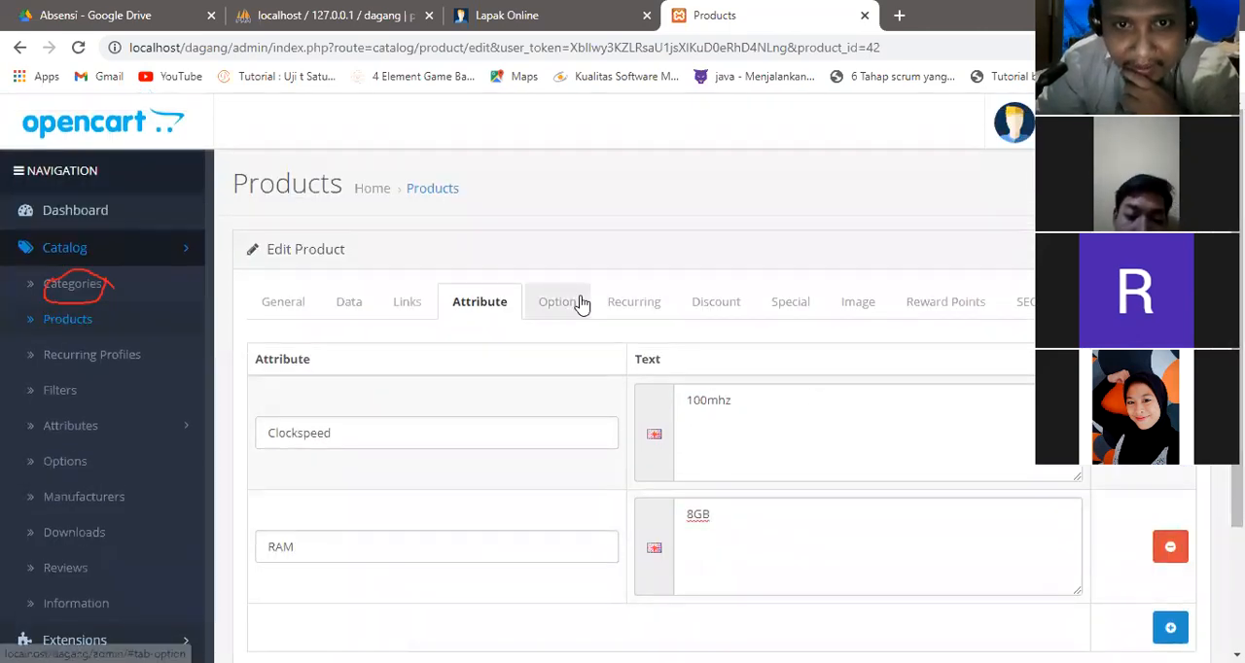
pyautogui.click(581, 305)
pyautogui.click(723, 309)
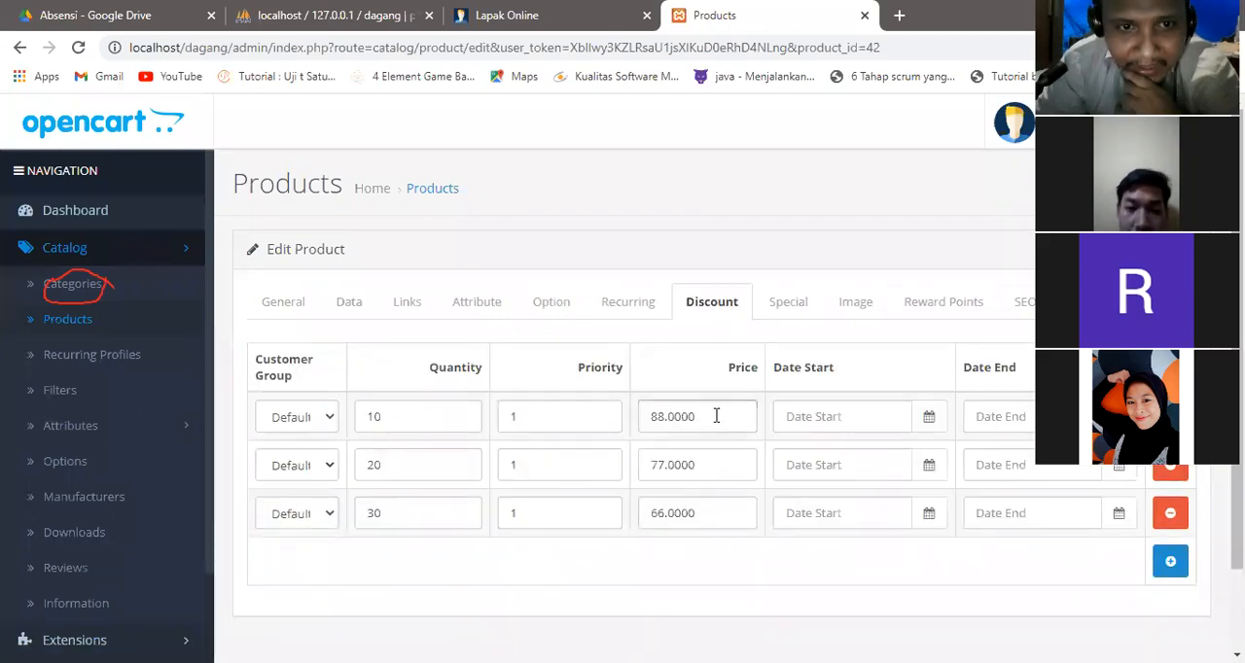
pyautogui.moveTo(724, 418); pyautogui.dragTo(603, 405)
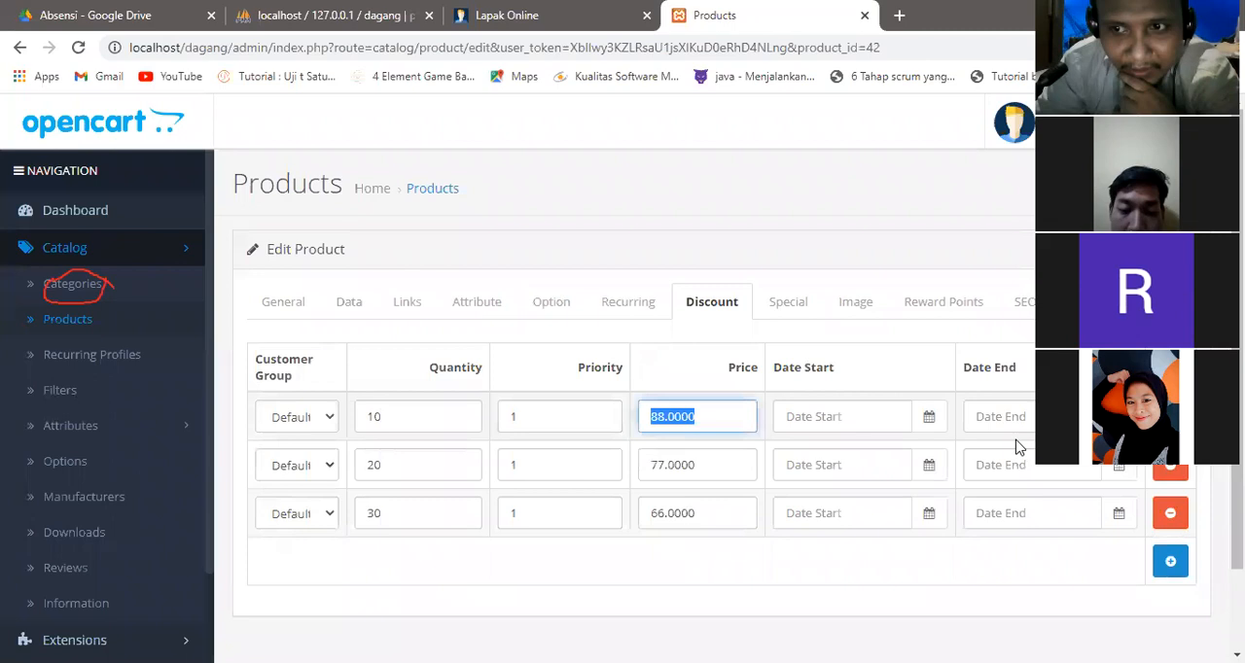
pyautogui.click(1170, 418)
pyautogui.click(1171, 418)
pyautogui.click(1170, 418)
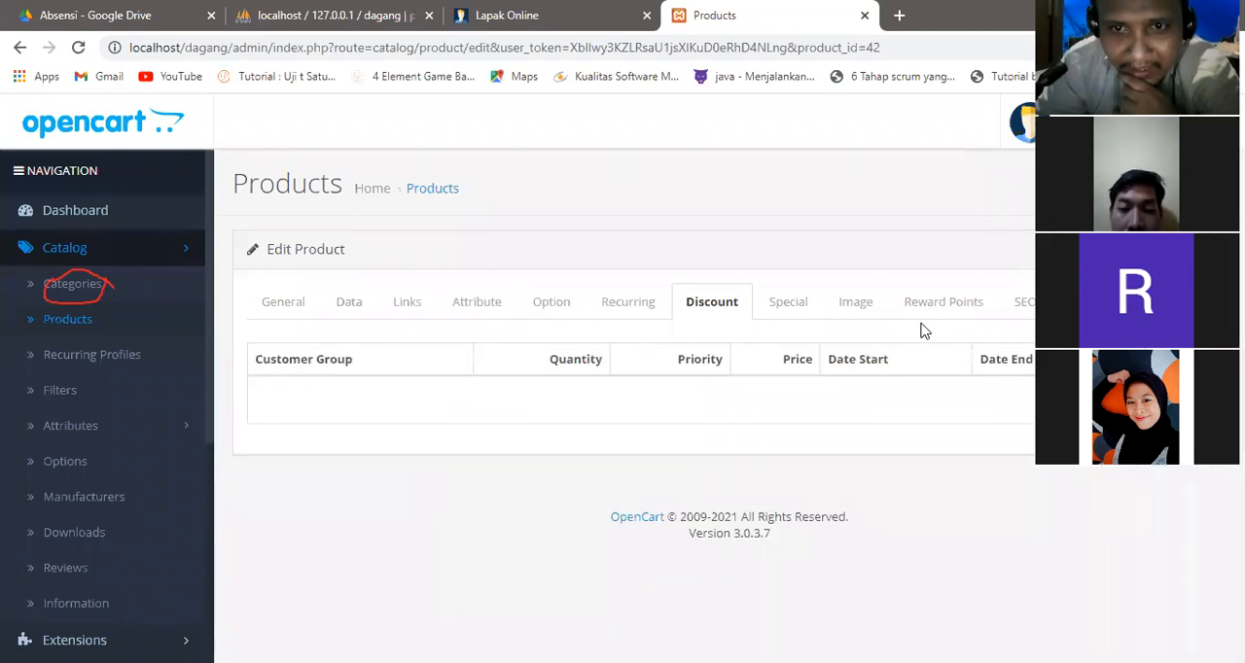
# Set the special price for the Default customer group to 800000 and save the product.
pyautogui.click(786, 302)
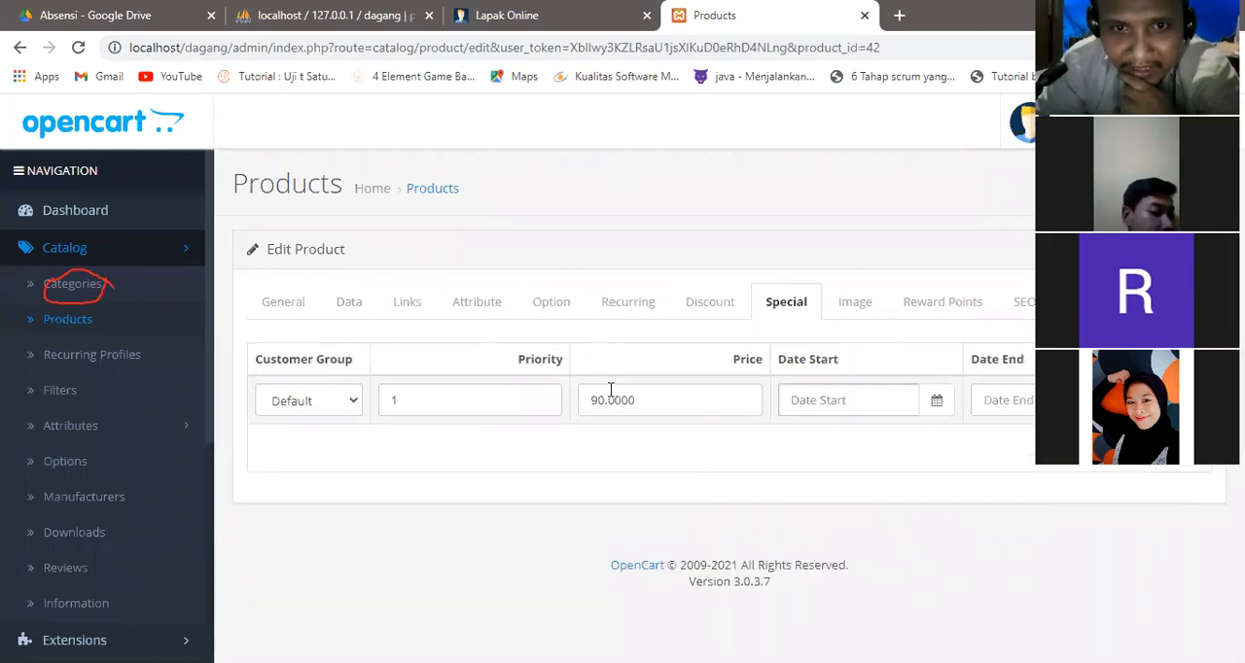
pyautogui.click(689, 391)
pyautogui.moveTo(653, 400); pyautogui.dragTo(541, 386)
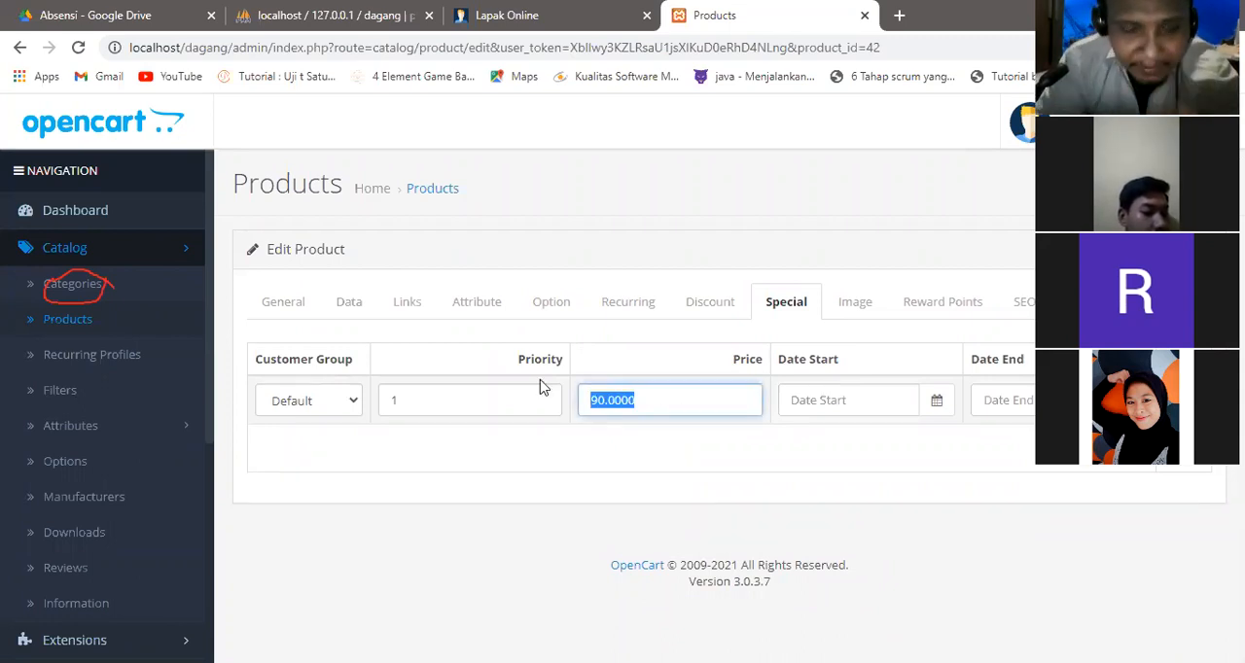
pyautogui.write('8')
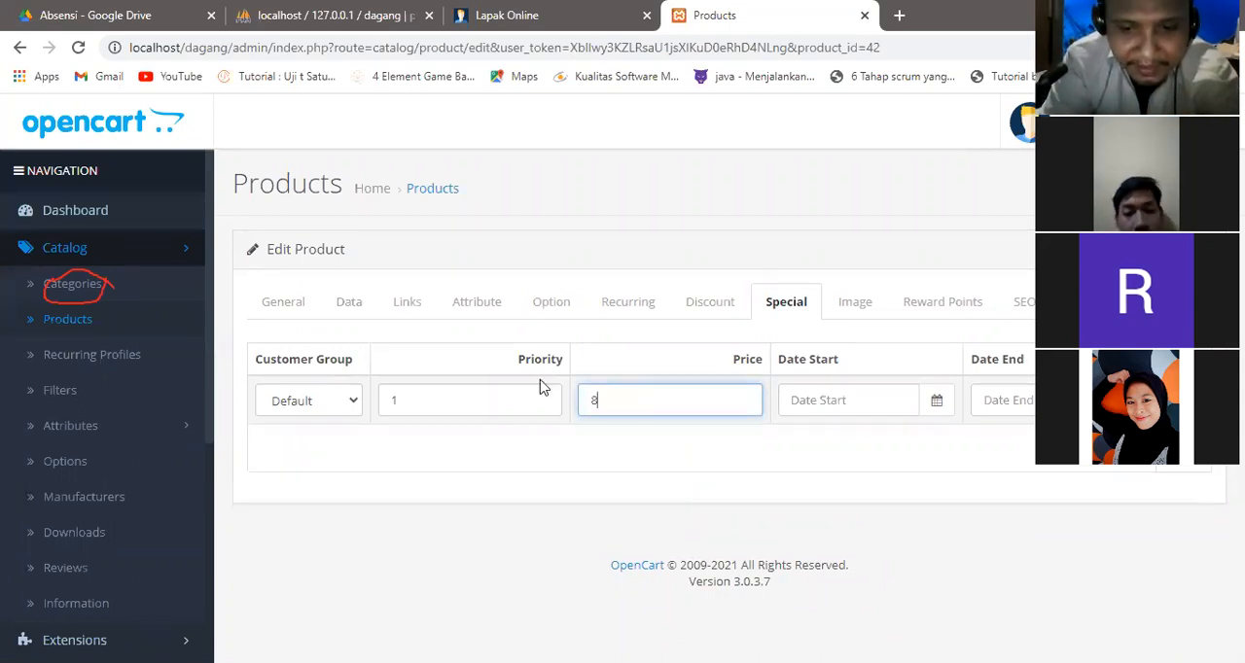
pyautogui.write('00000')
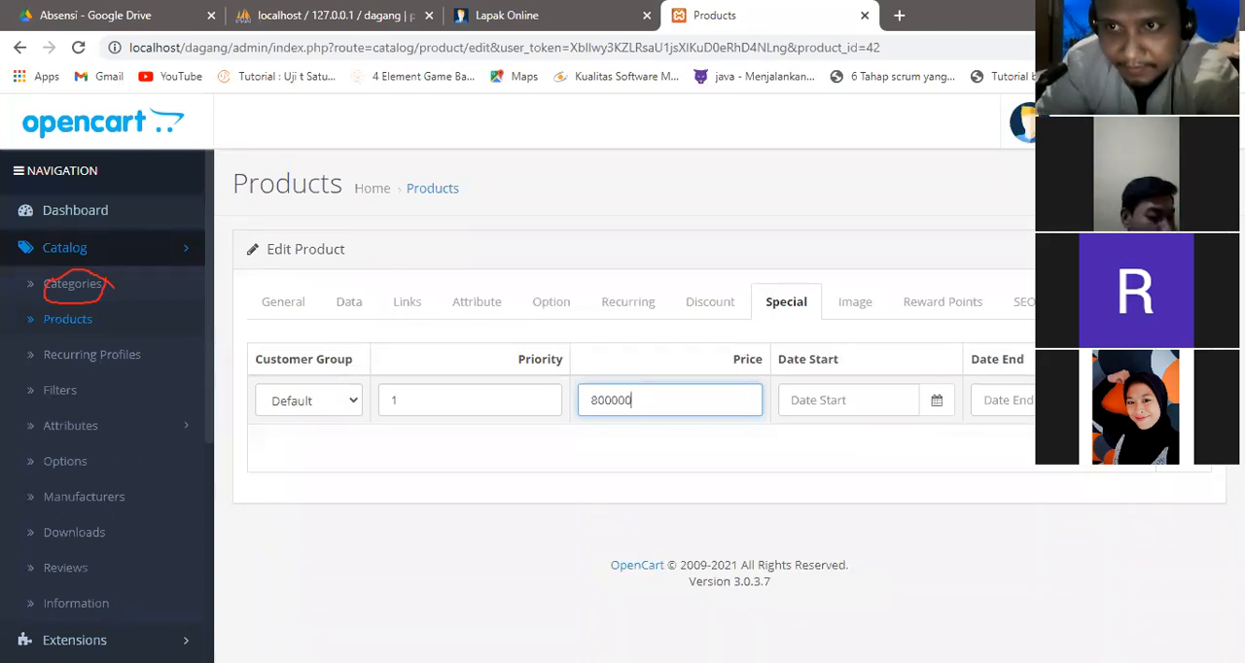
pyautogui.click(1169, 184)
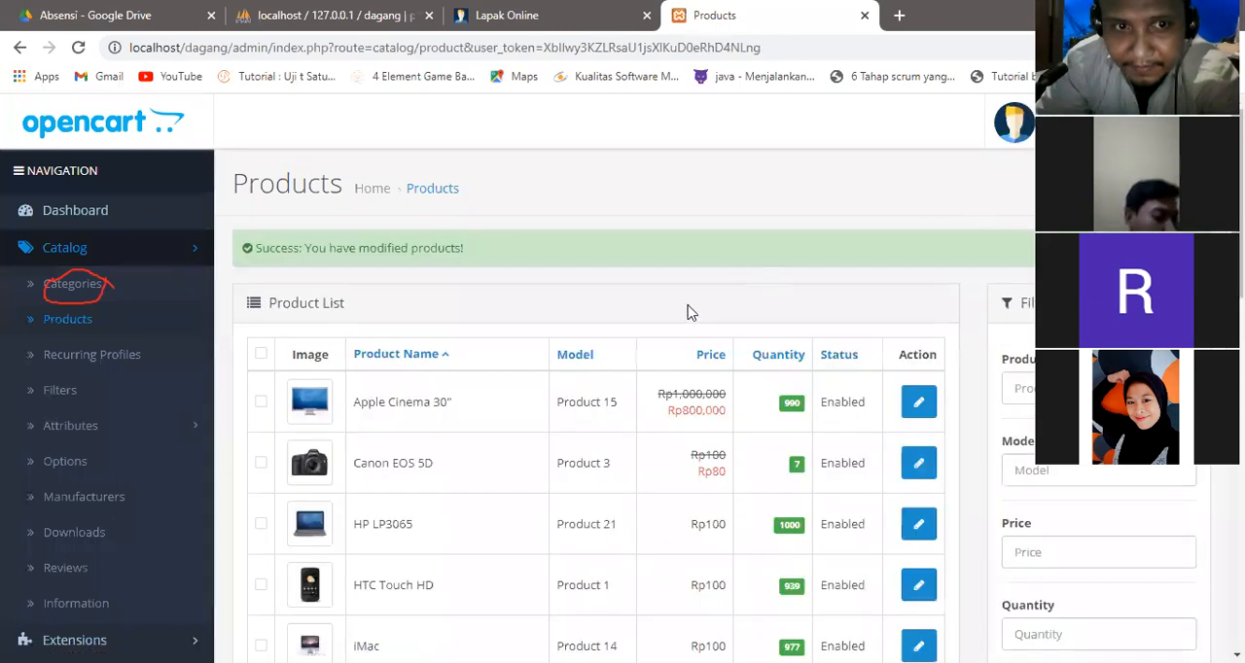
# Refresh the Lapak Online storefront and examine the prices, currency symbol and details on the Apple Cinema 30" product page.
pyautogui.click(544, 11)
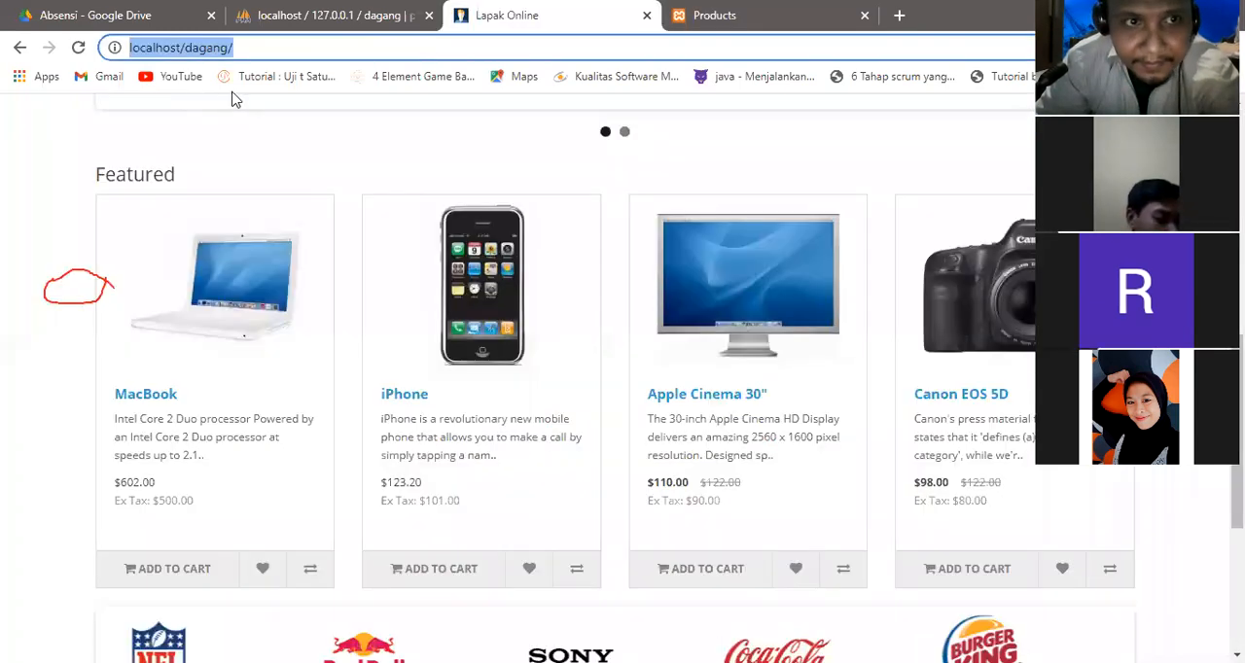
pyautogui.click(79, 47)
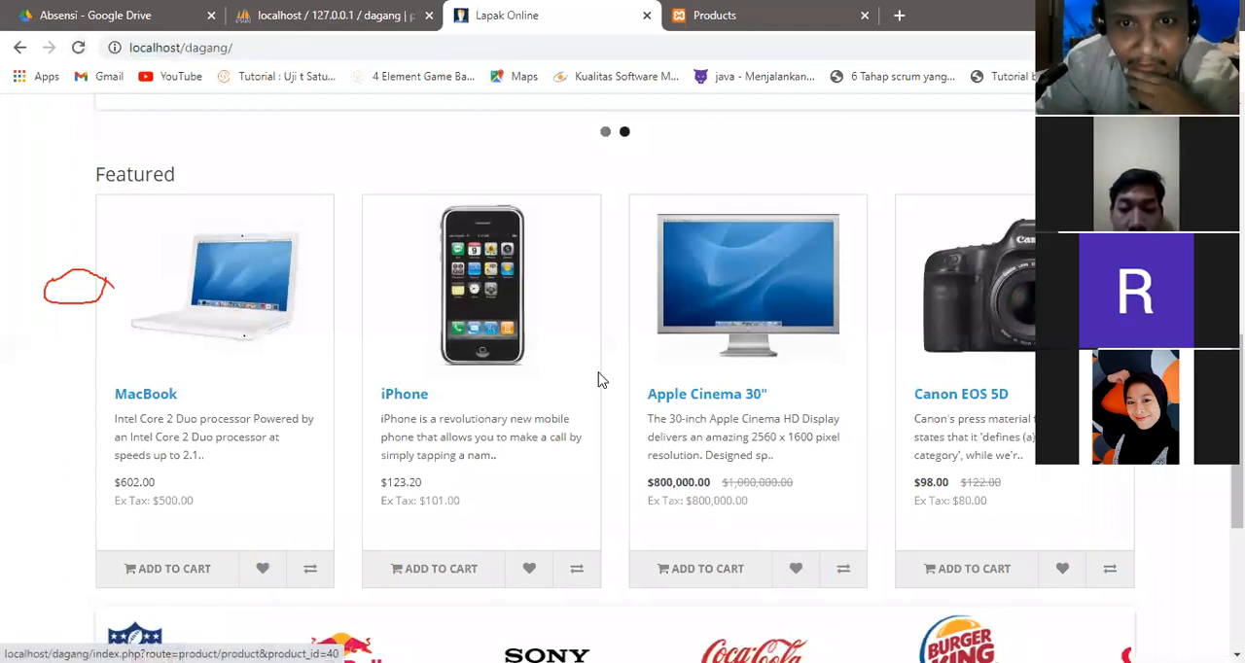
pyautogui.click(736, 394)
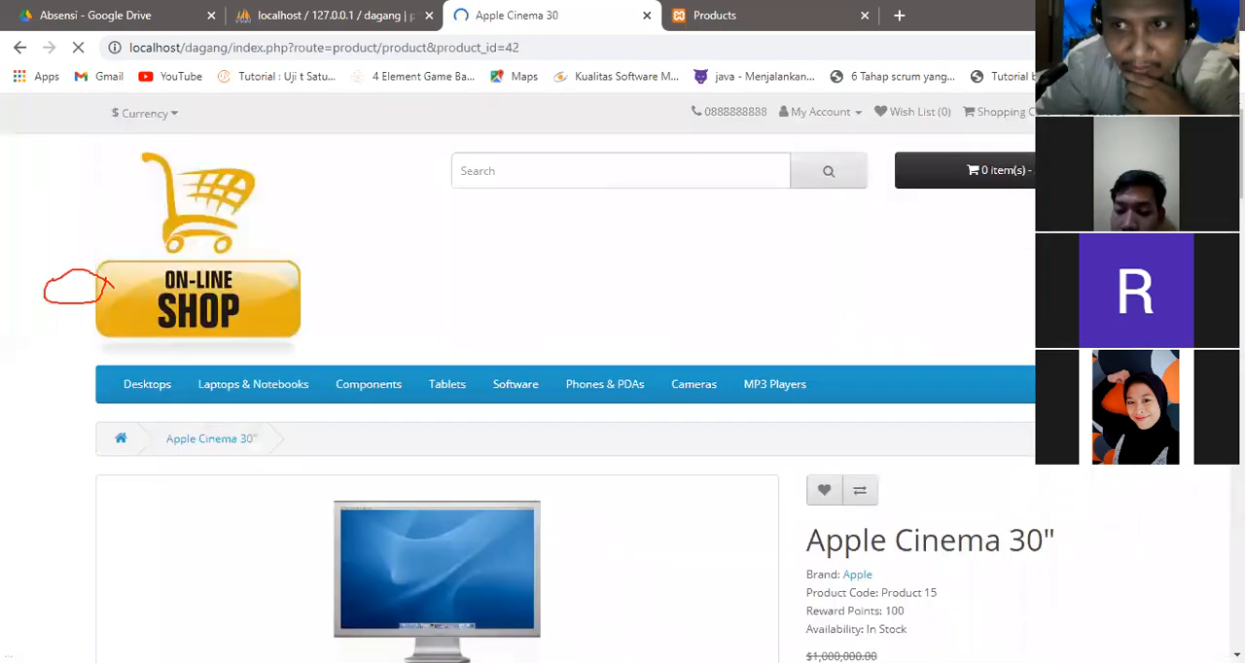
pyautogui.scroll(-6, 863, 343)
pyautogui.scroll(3, 863, 344)
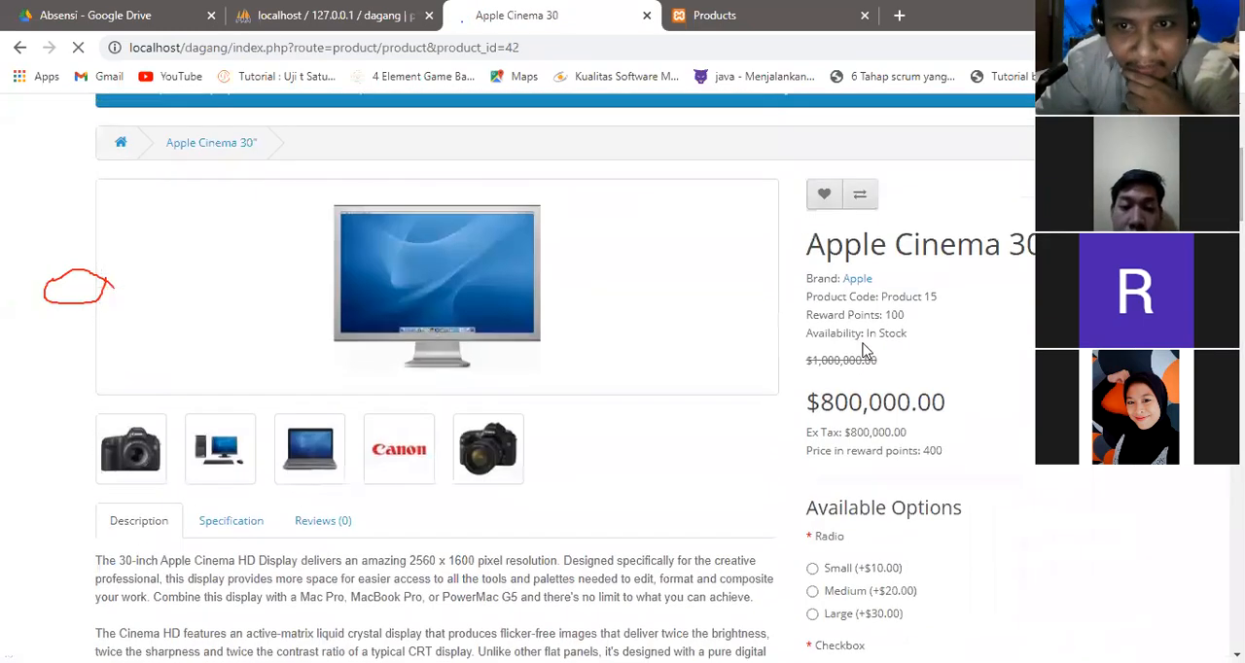
pyautogui.moveTo(807, 401); pyautogui.dragTo(813, 401)
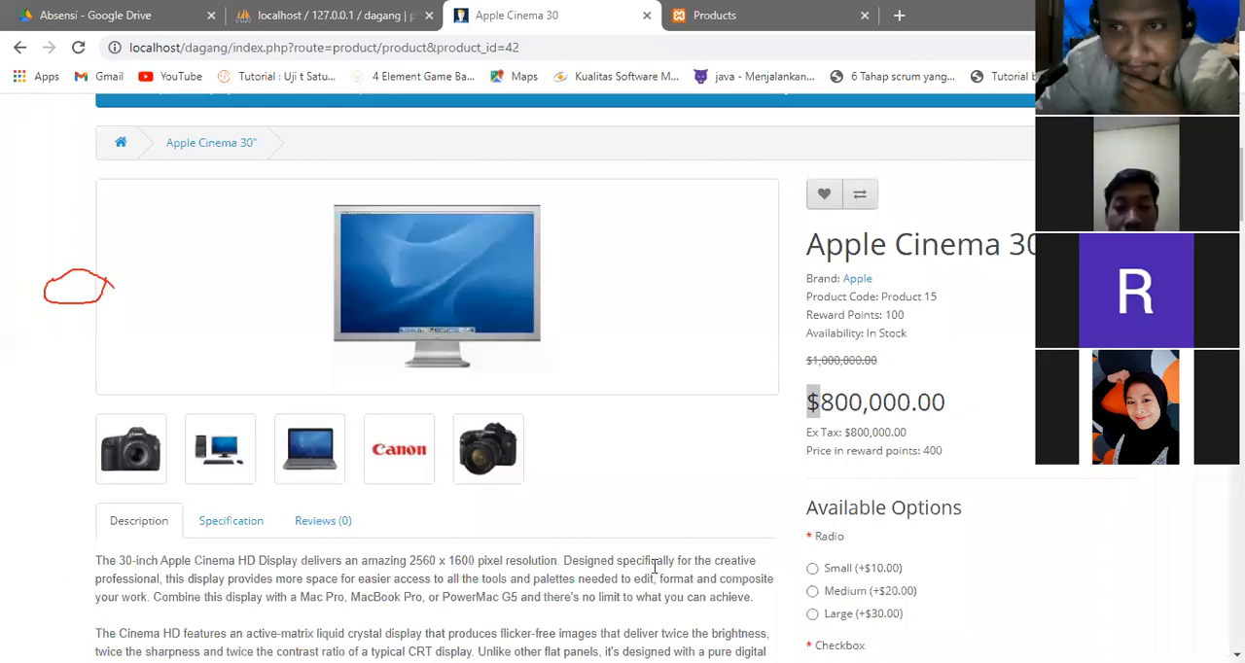
pyautogui.scroll(-10, 438, 380)
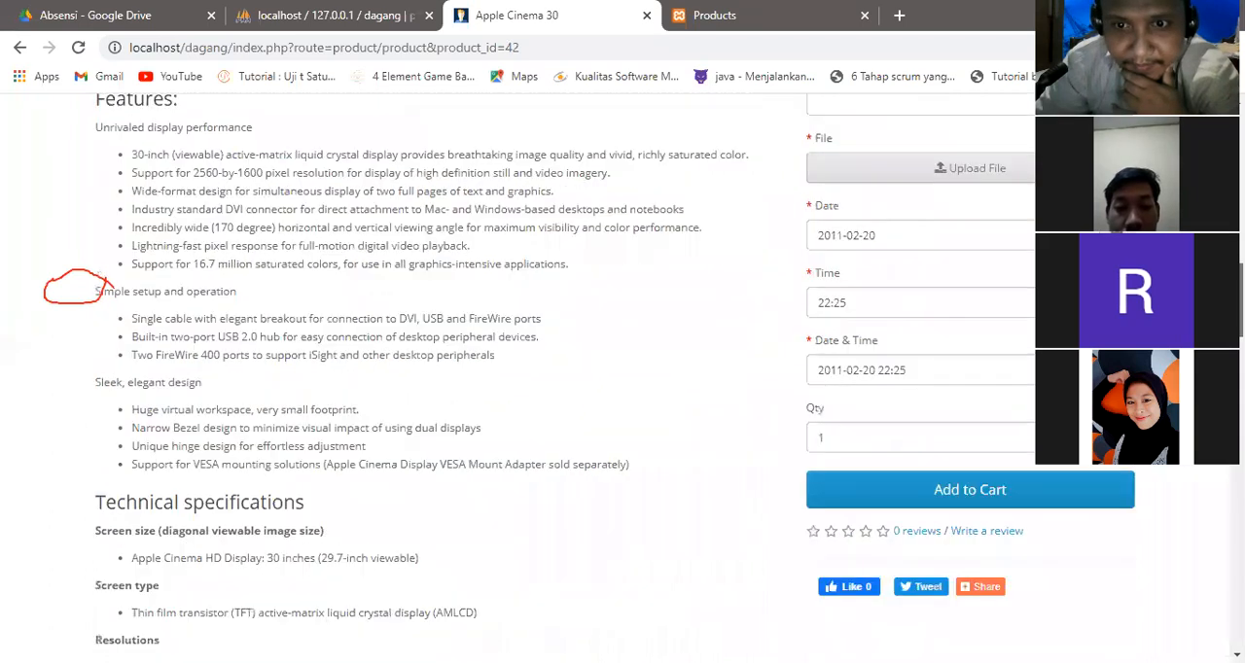
# Examine the Apple Cinema 30" storefront page, checking its description, regular price and special price.
pyautogui.scroll(-1, 438, 379)
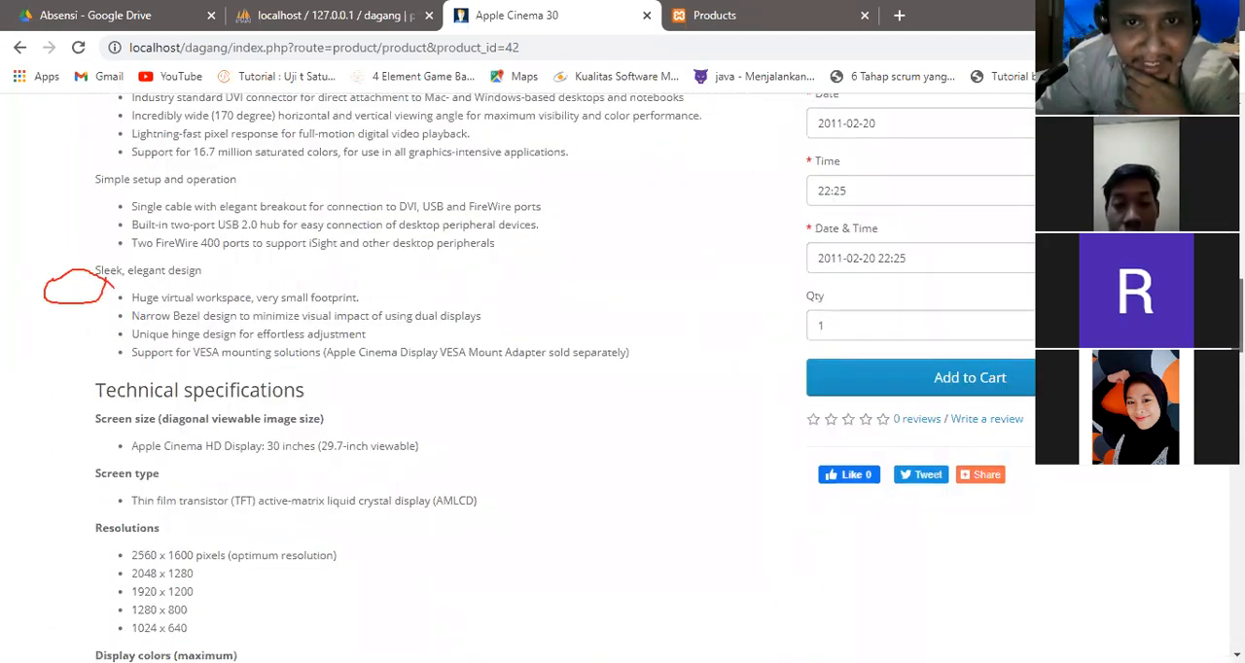
pyautogui.scroll(11, 438, 380)
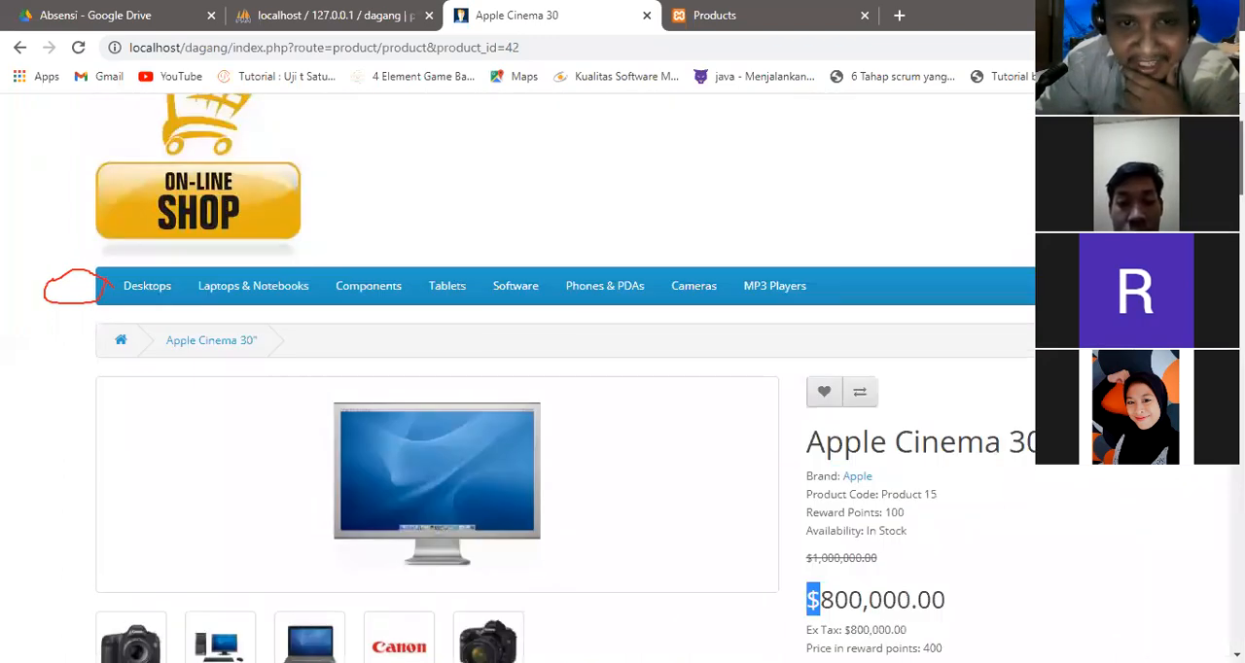
pyautogui.scroll(-2, 1031, 221)
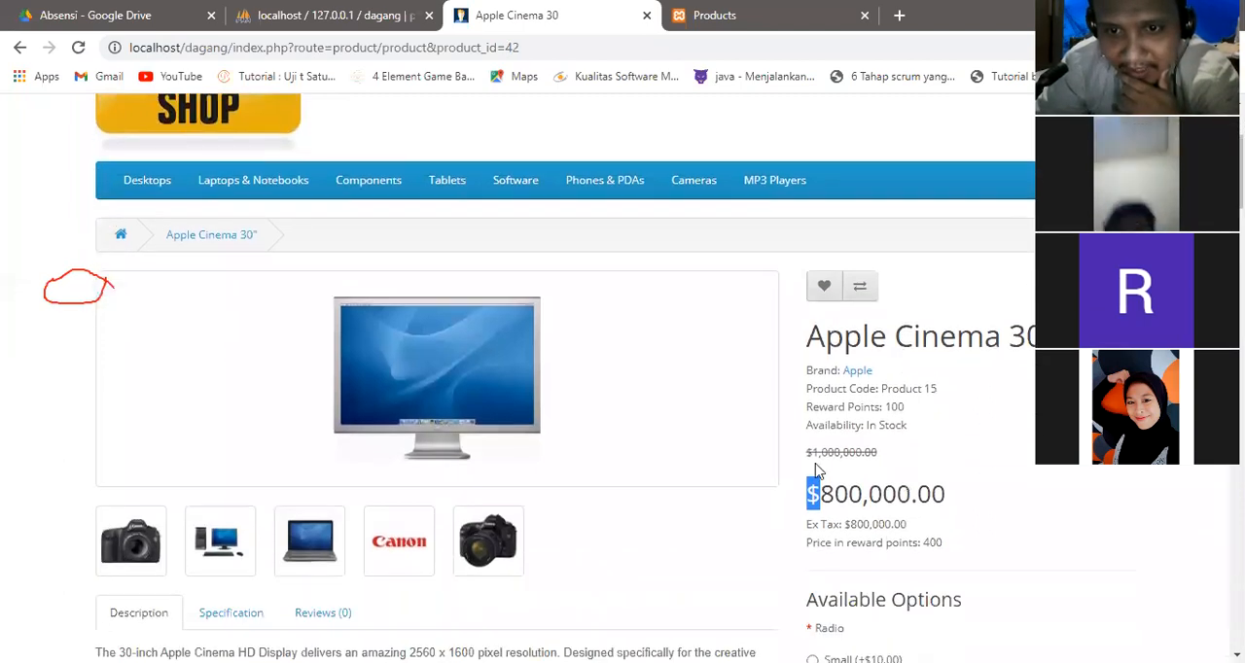
pyautogui.moveTo(805, 454); pyautogui.dragTo(866, 453)
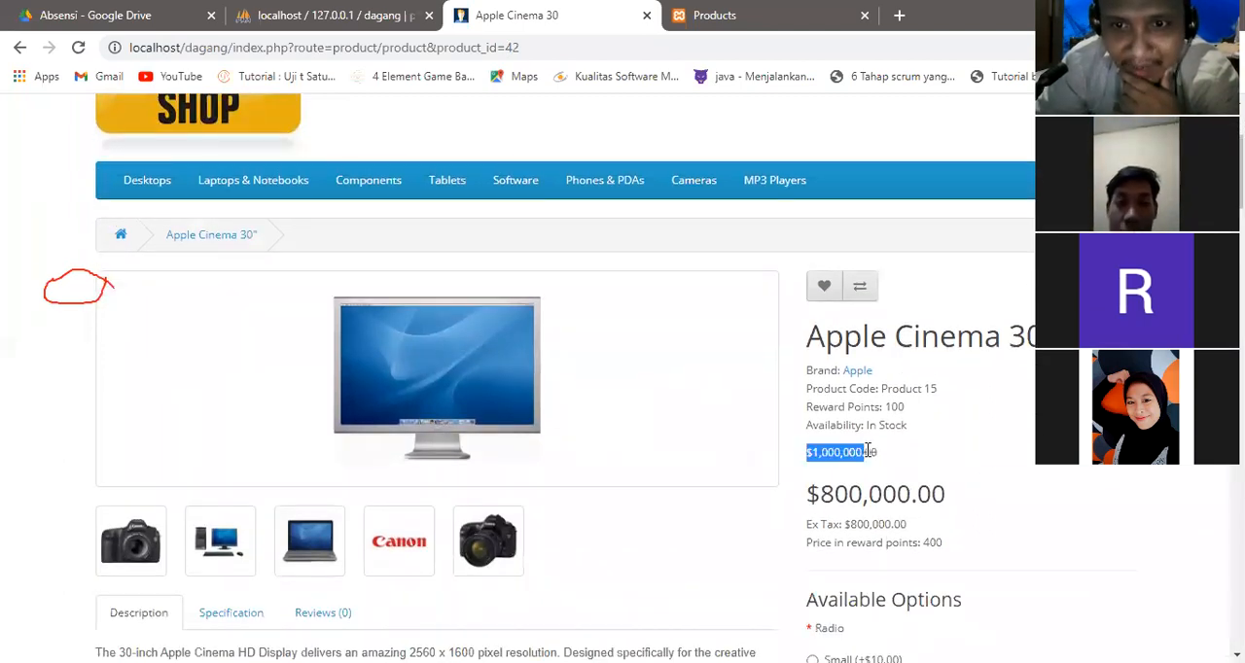
pyautogui.moveTo(807, 494); pyautogui.dragTo(967, 488)
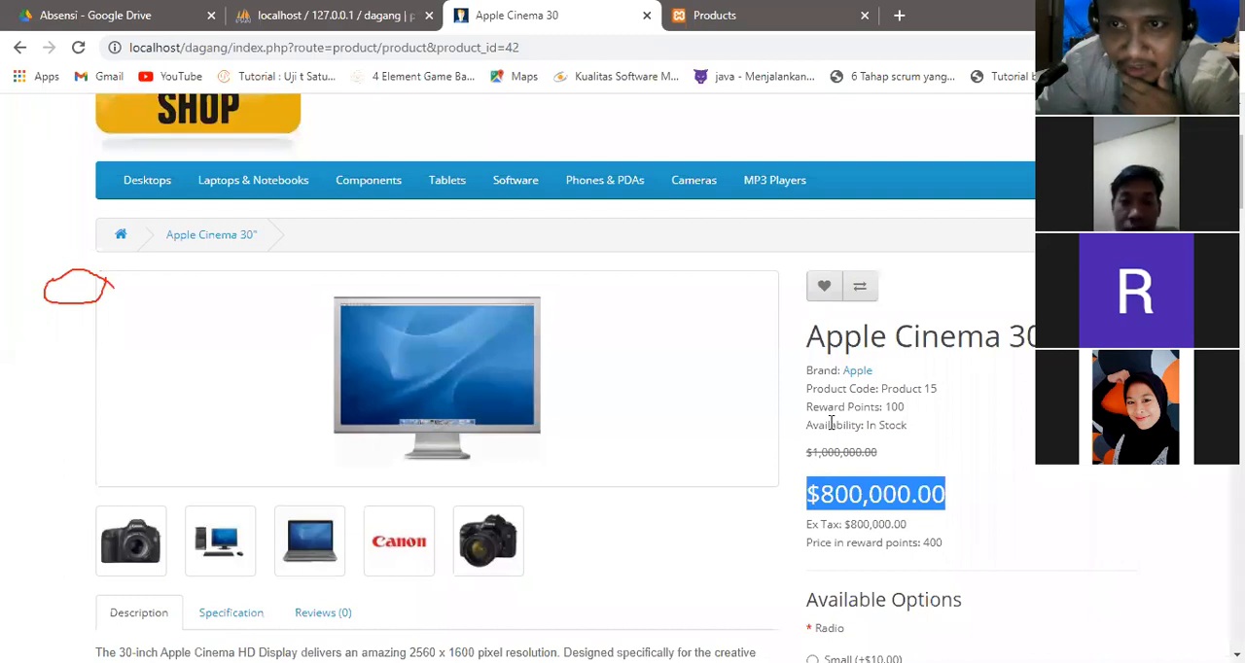
pyautogui.scroll(2, 832, 423)
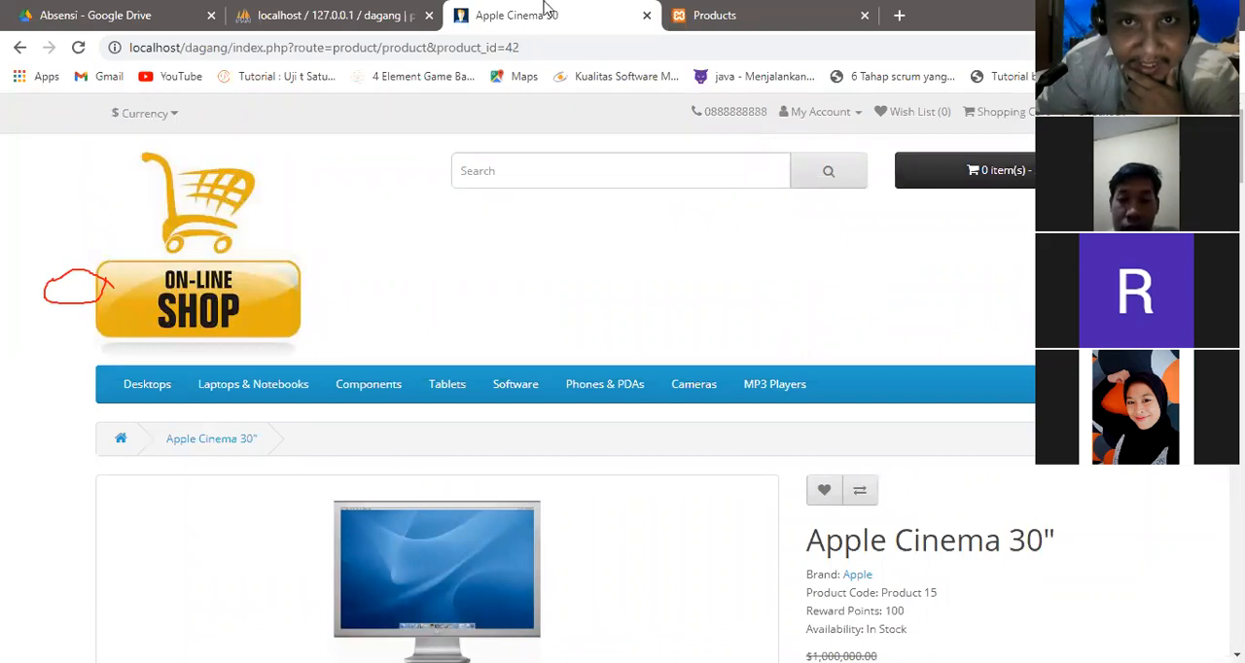
# Open Apple Cinema 30" for editing in the store administration and replace its main image with hp_1.jpg from the demo folder.
pyautogui.click(686, 15)
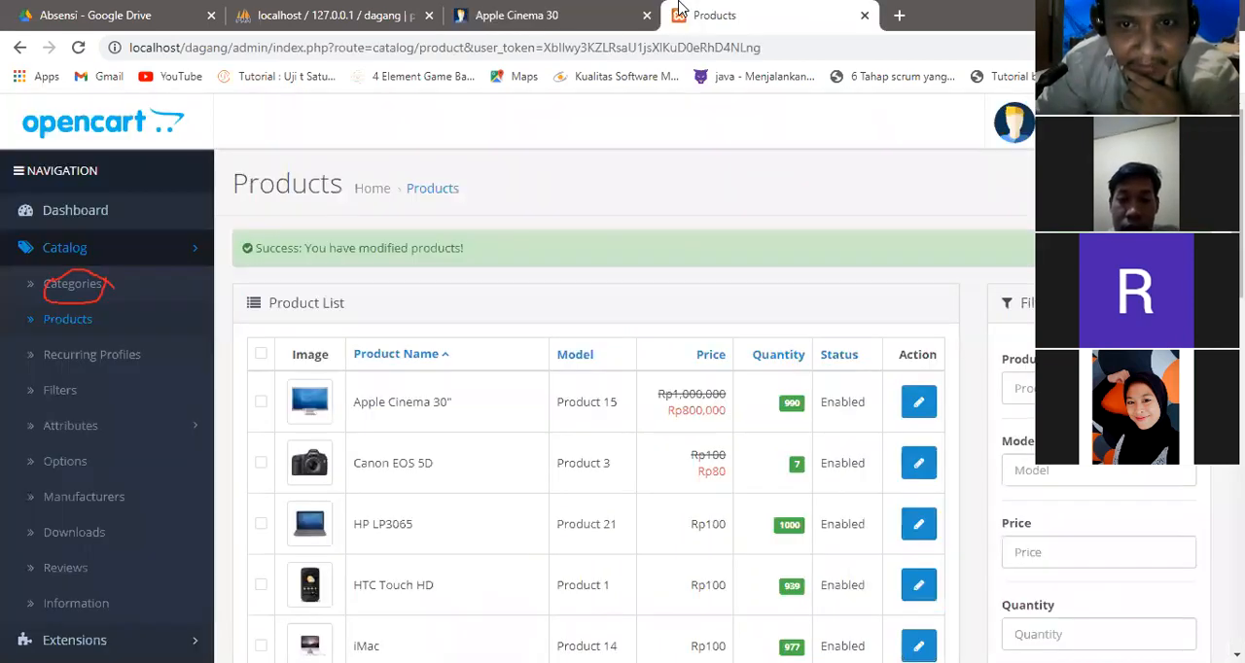
pyautogui.click(914, 392)
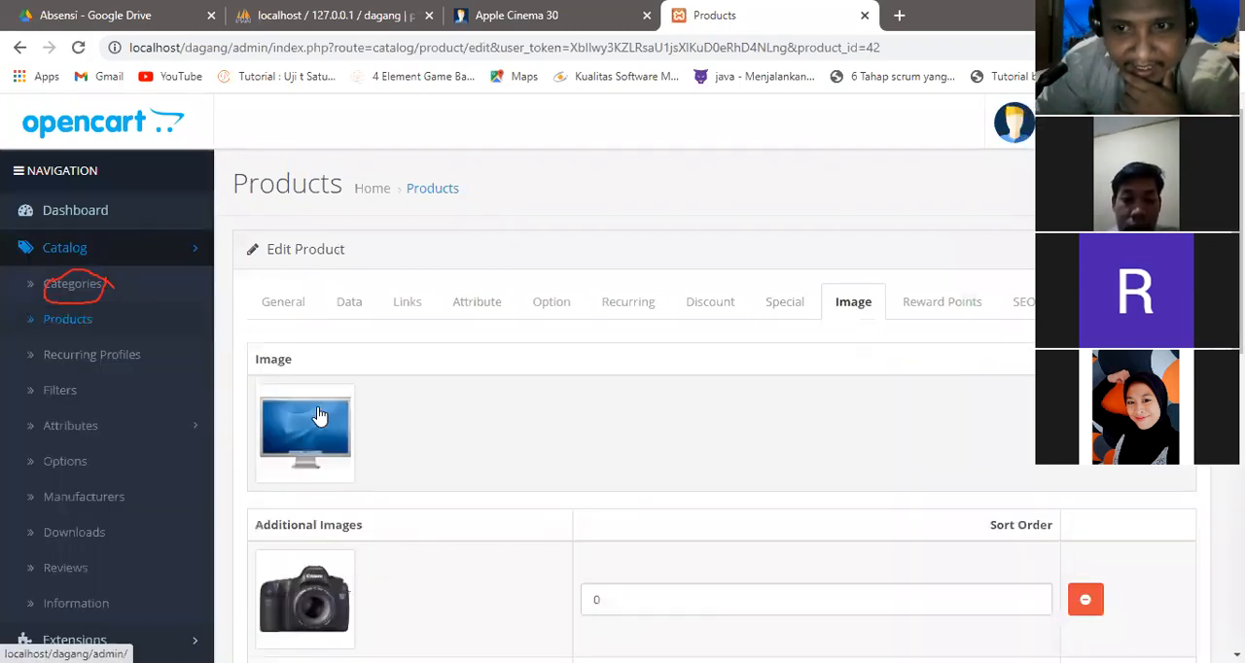
pyautogui.click(319, 416)
pyautogui.click(396, 437)
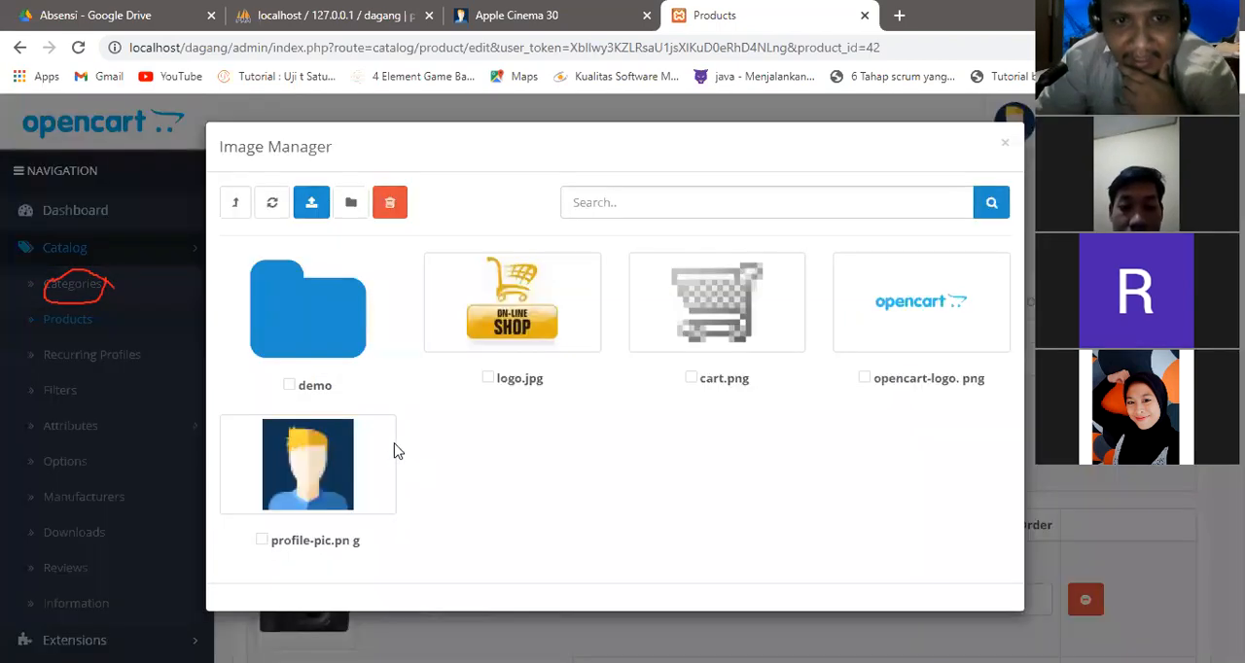
pyautogui.click(323, 297)
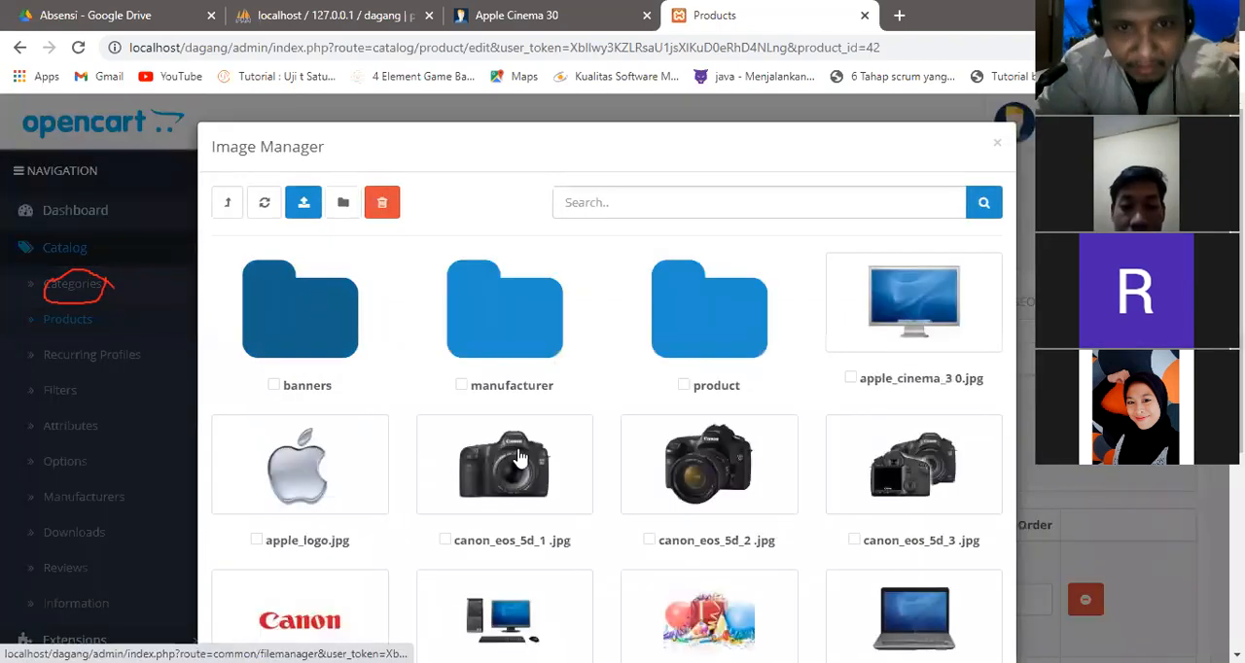
pyautogui.click(904, 592)
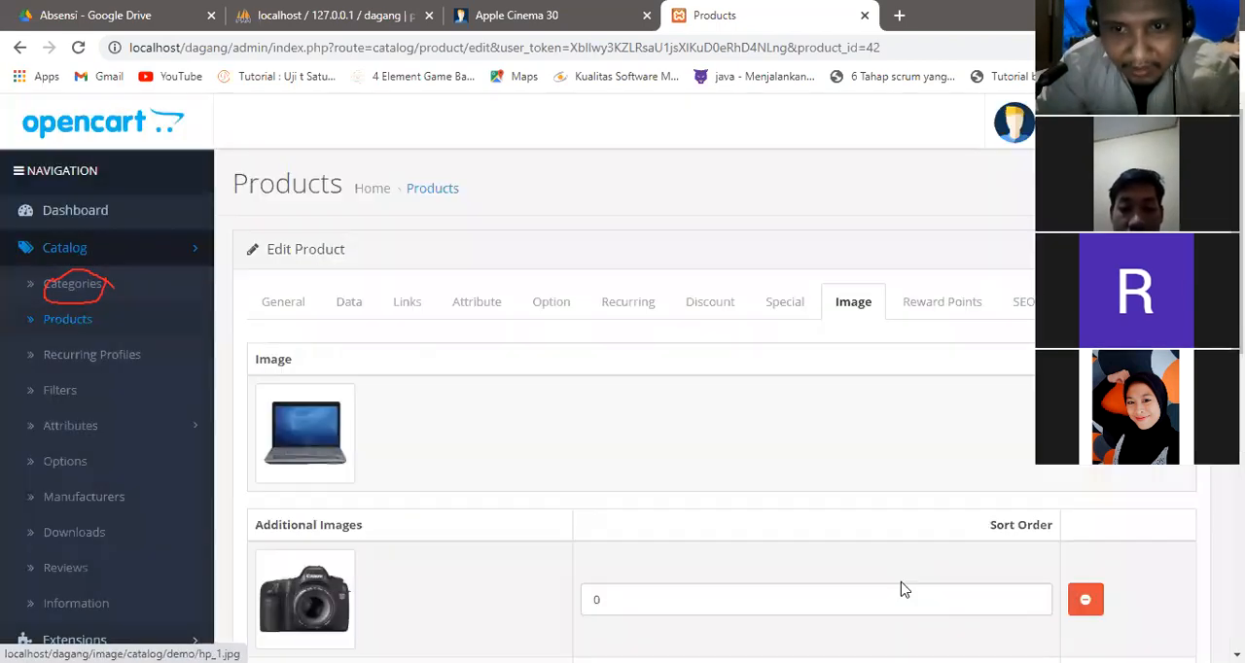
pyautogui.click(302, 454)
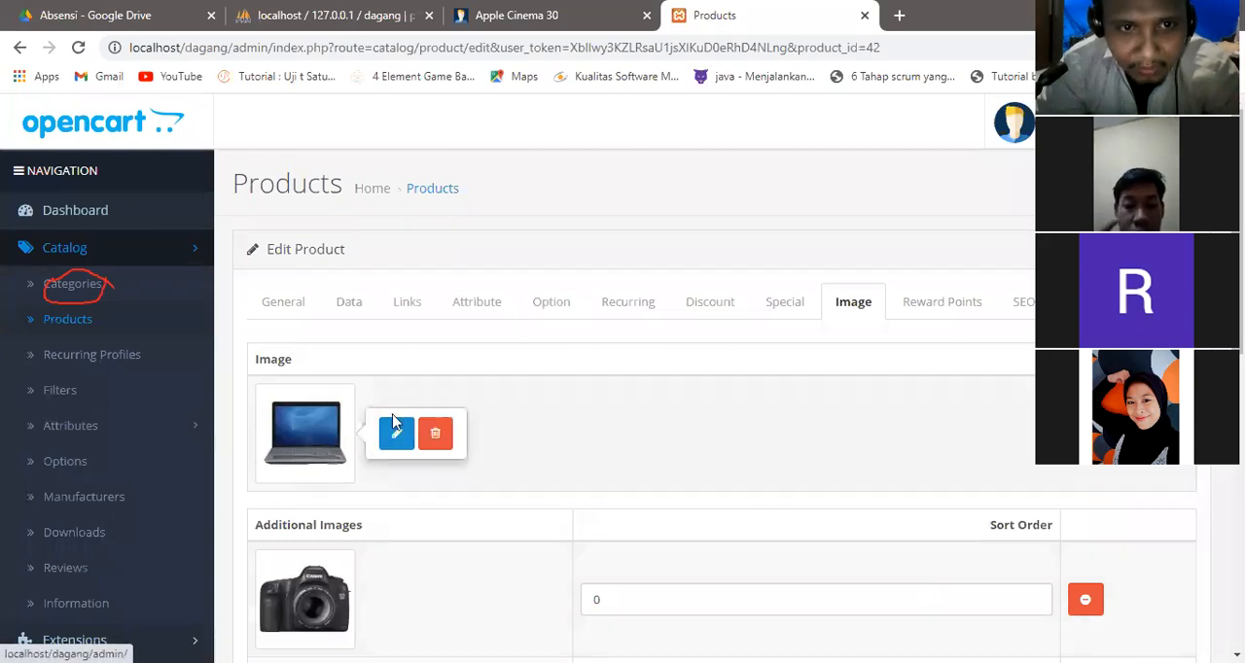
pyautogui.click(394, 434)
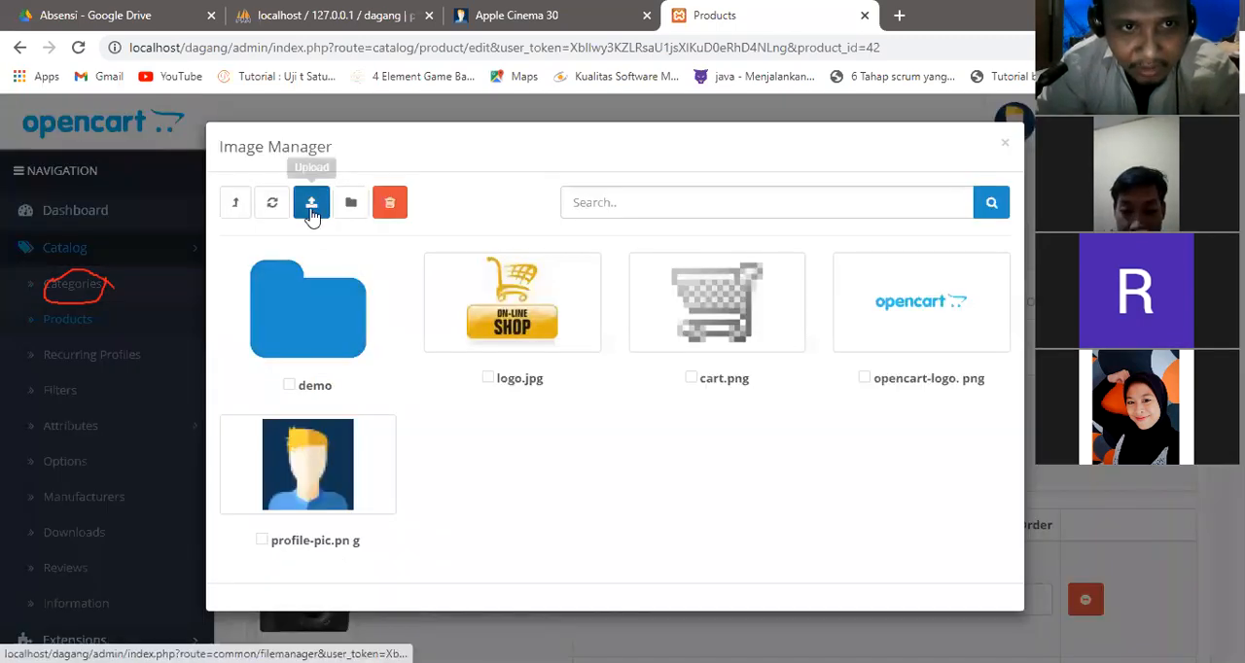
pyautogui.click(312, 204)
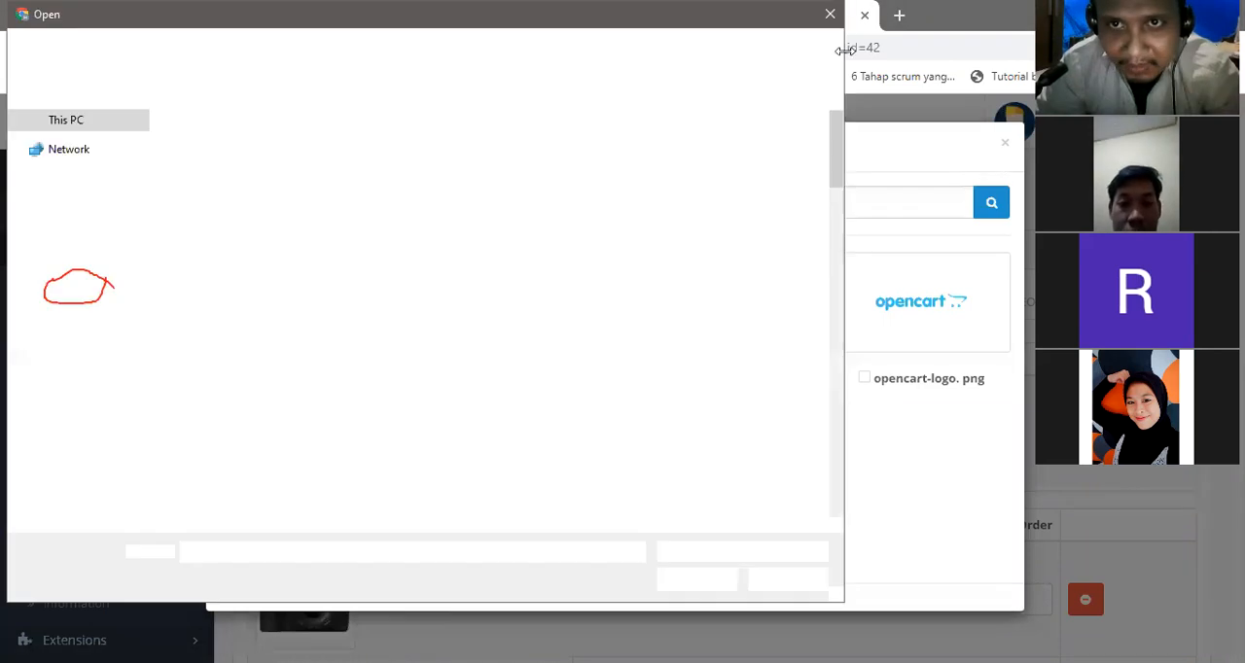
pyautogui.click(830, 14)
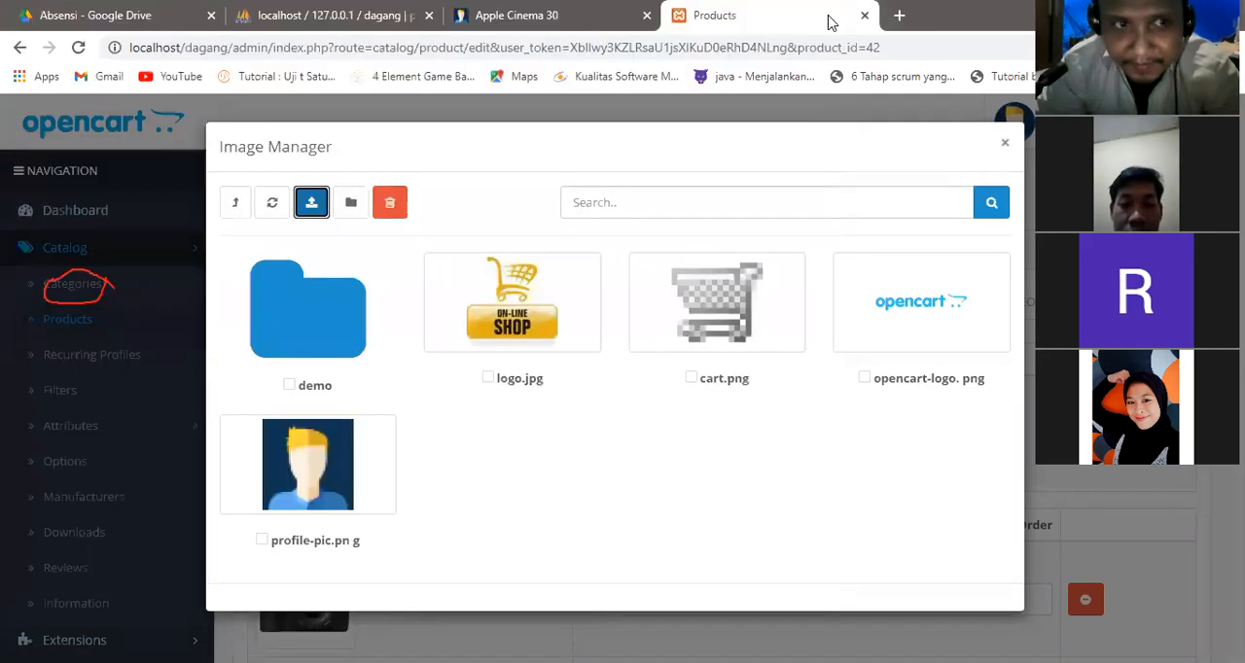
pyautogui.click(1005, 143)
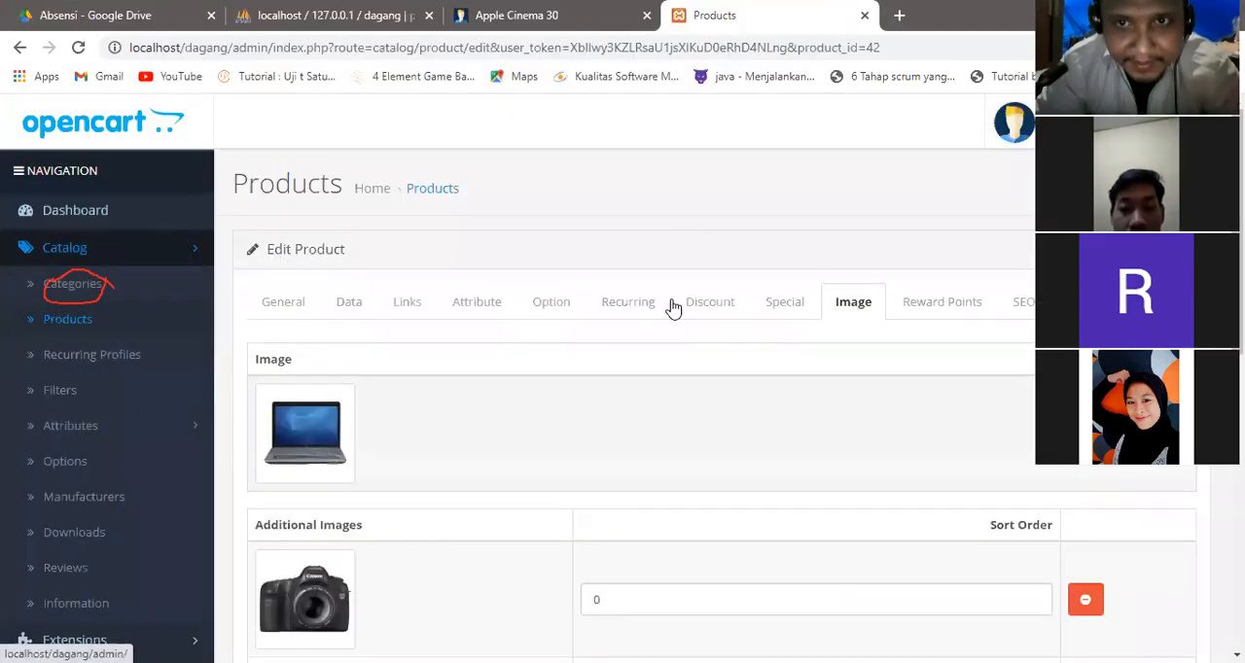
# Save the Apple Cinema 30" product and check its special price in the product list.
pyautogui.click(1152, 185)
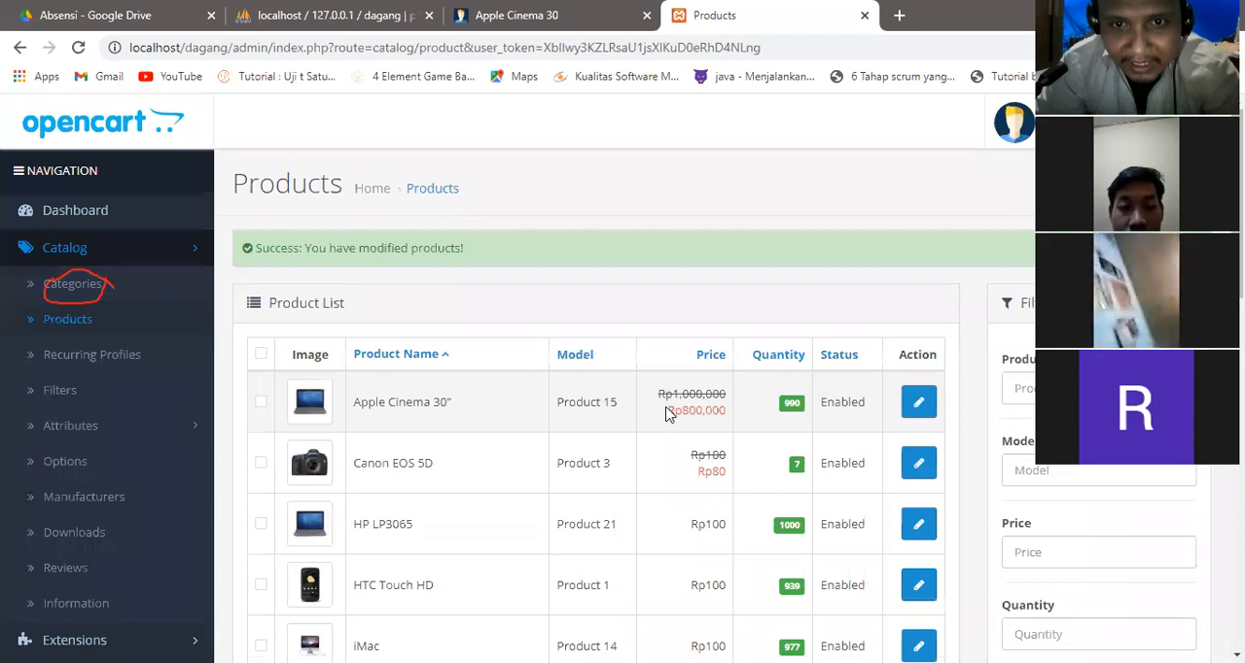
pyautogui.doubleClick(757, 404)
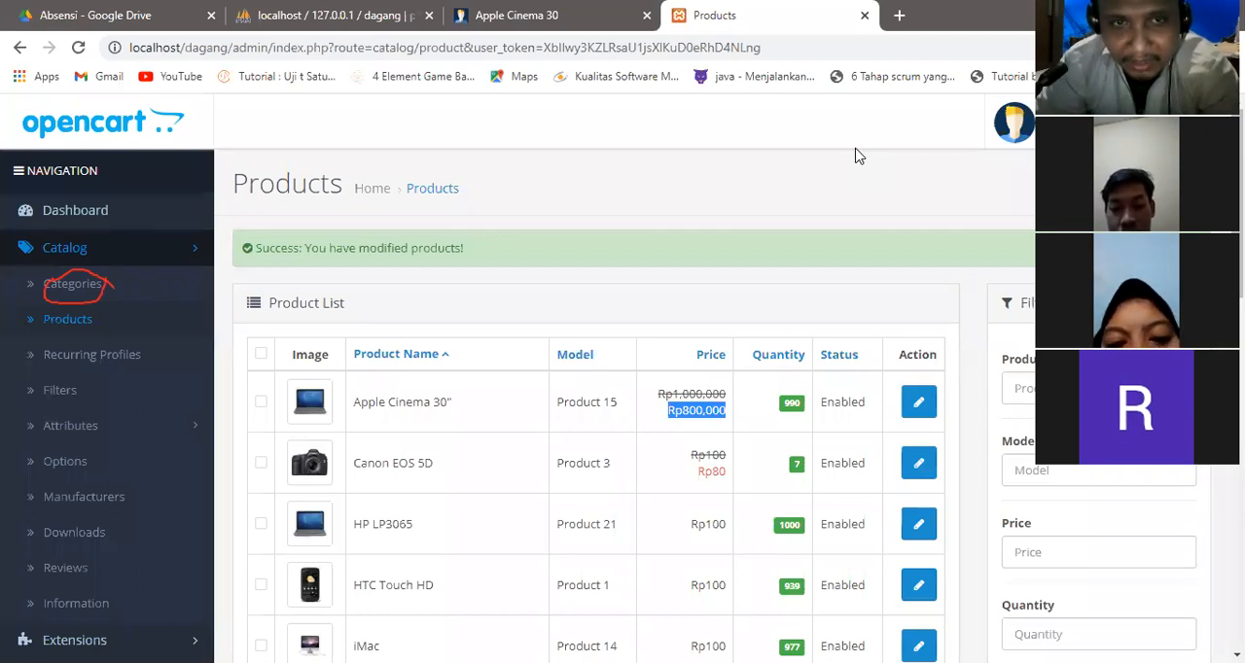
# Start adding a new product and review its general, data, discount and special price sections.
pyautogui.click(1111, 185)
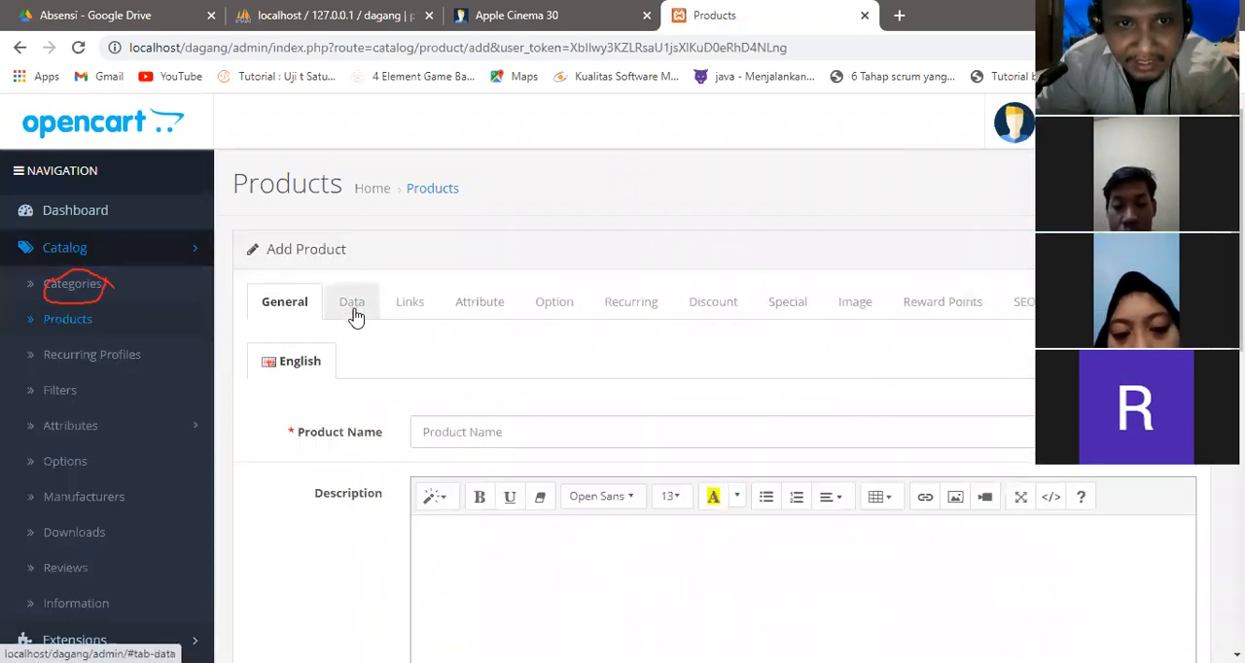
pyautogui.click(444, 429)
pyautogui.click(350, 303)
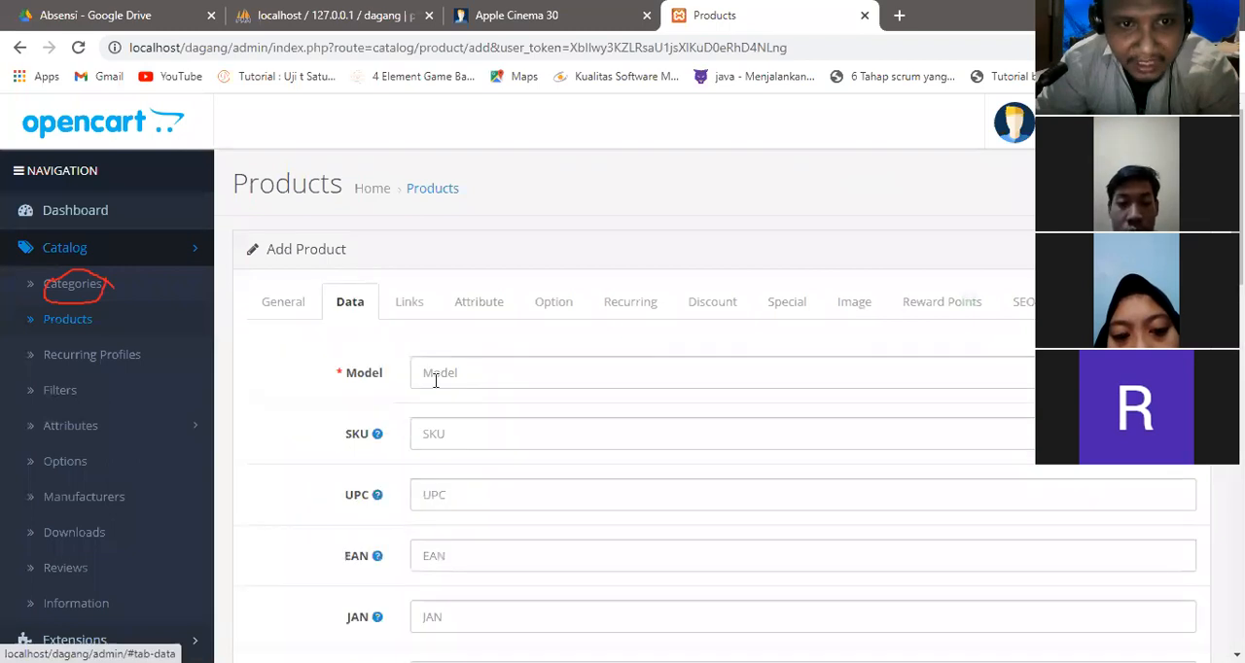
pyautogui.click(718, 311)
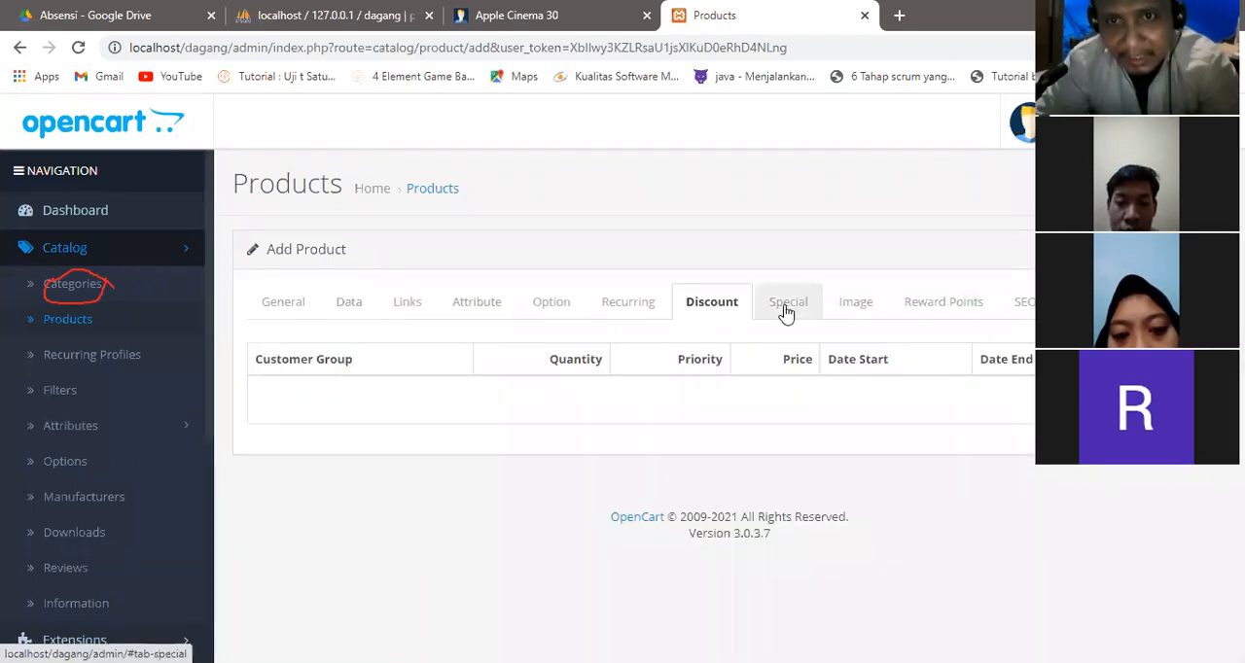
pyautogui.click(786, 310)
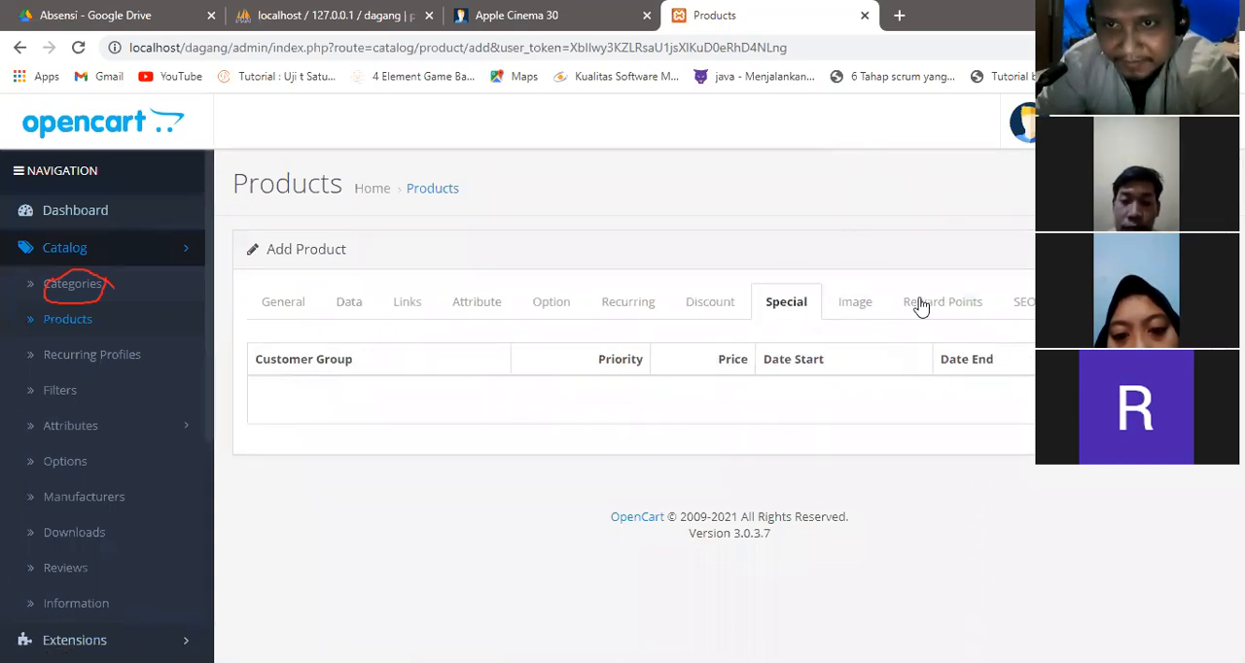
# Set the new product's main image to canon_eos_5d_1.jpg from the demo folder.
pyautogui.click(854, 304)
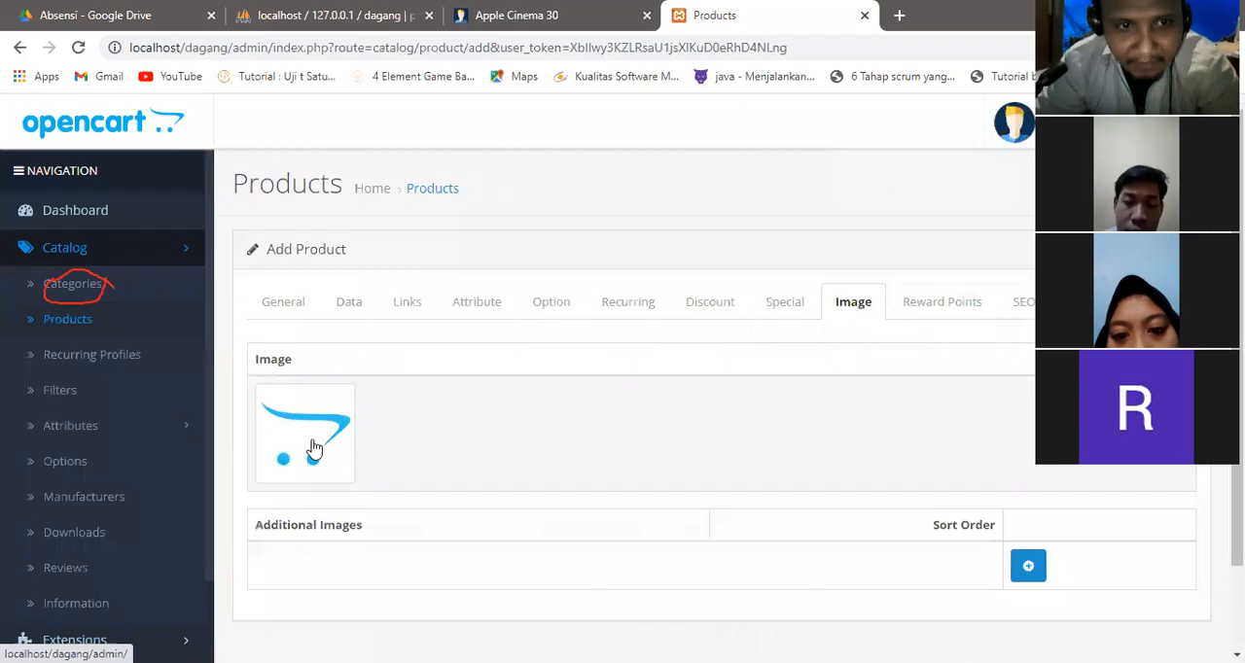
pyautogui.click(313, 448)
pyautogui.click(396, 434)
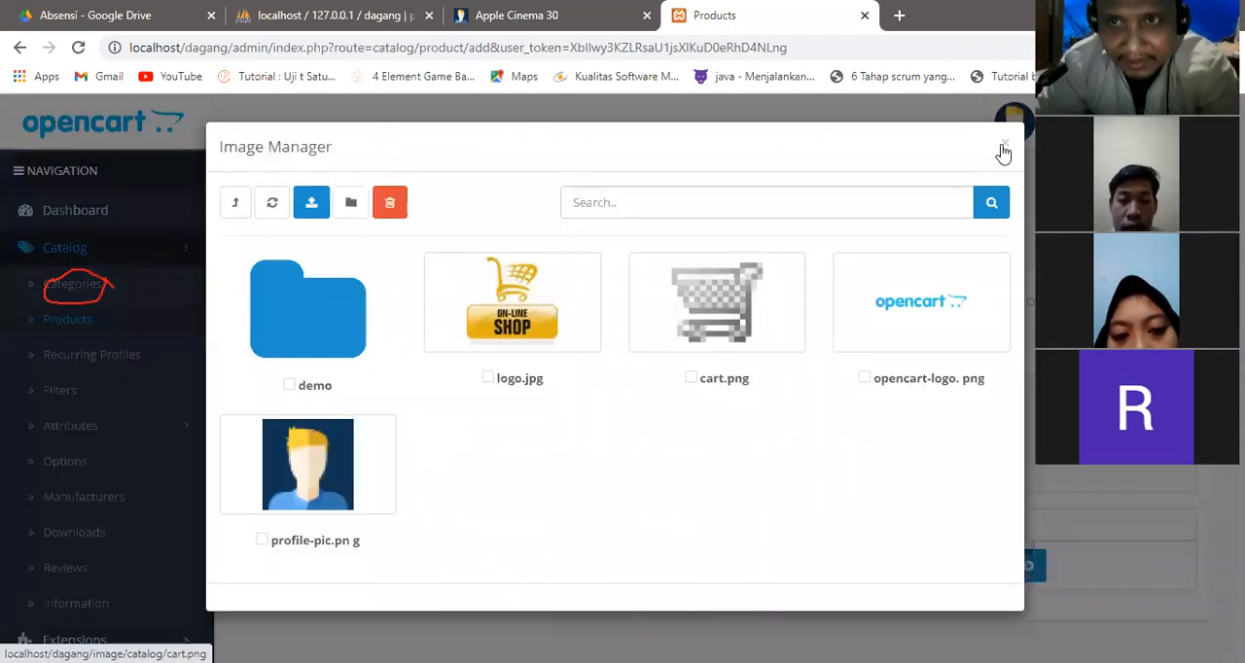
pyautogui.click(338, 280)
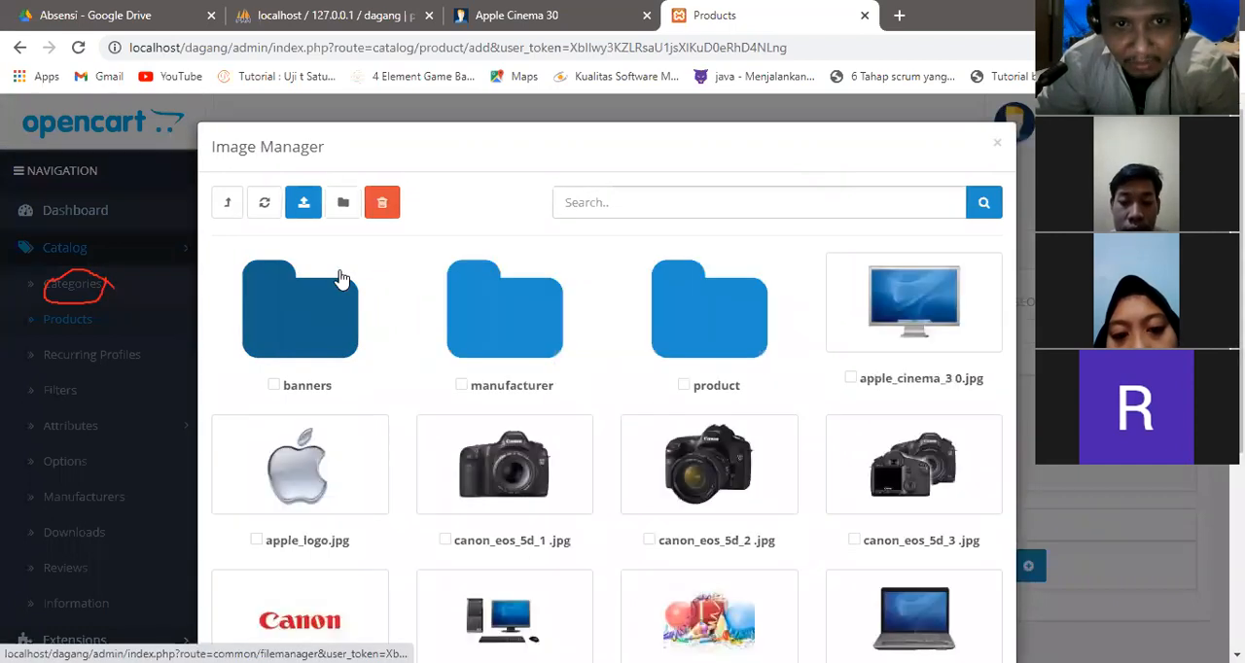
pyautogui.click(496, 444)
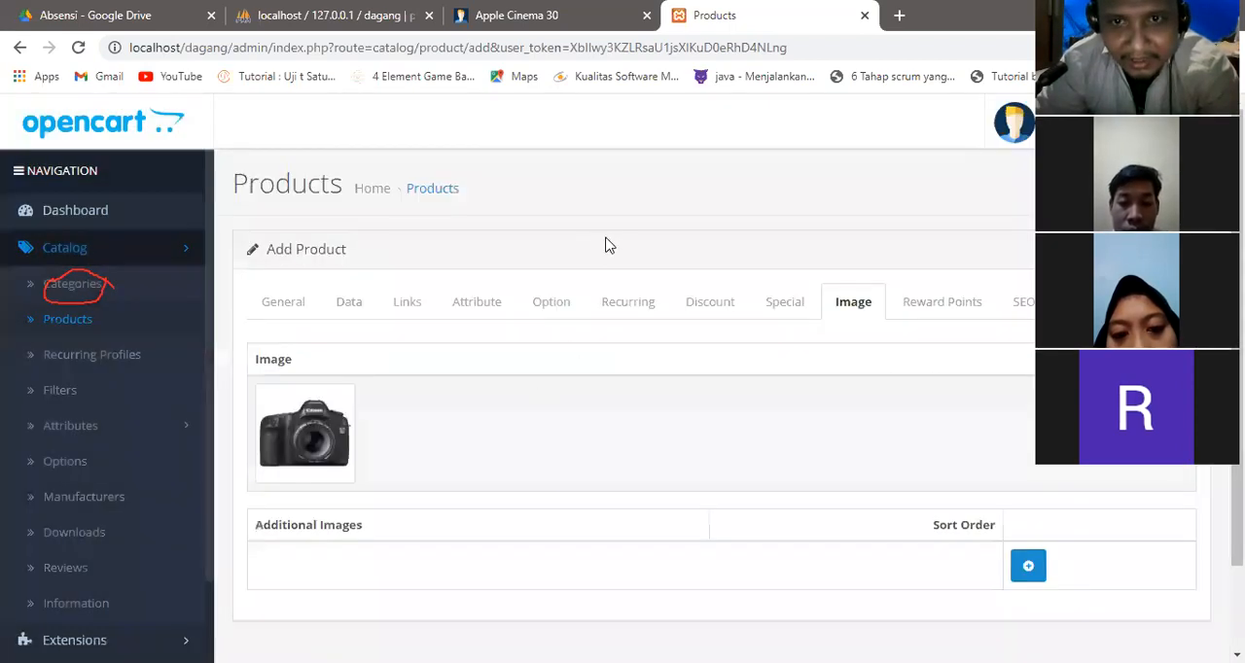
# Open the new product's reward points settings at the Points value.
pyautogui.click(908, 309)
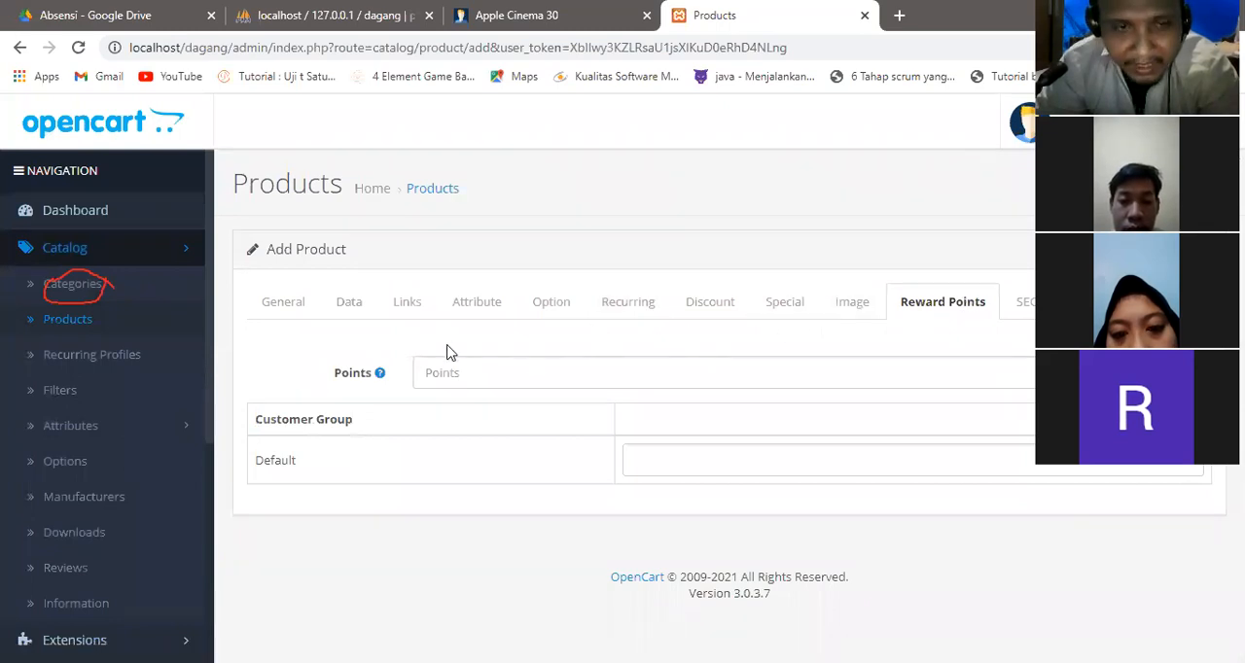
pyautogui.click(456, 373)
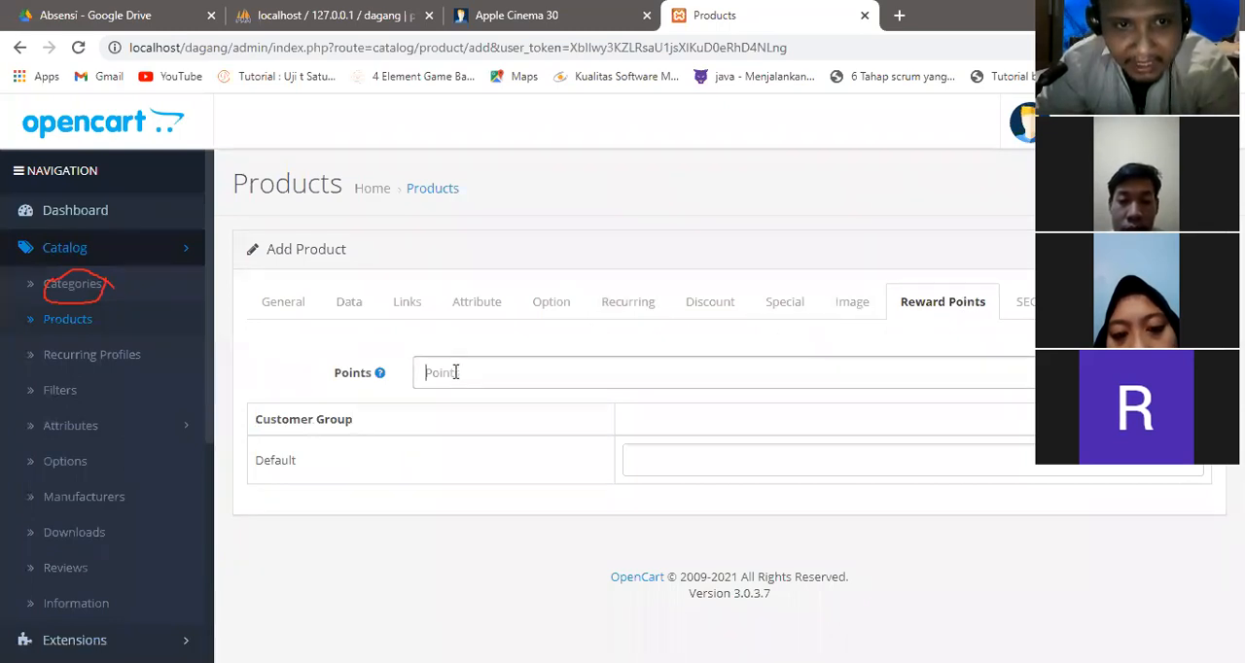